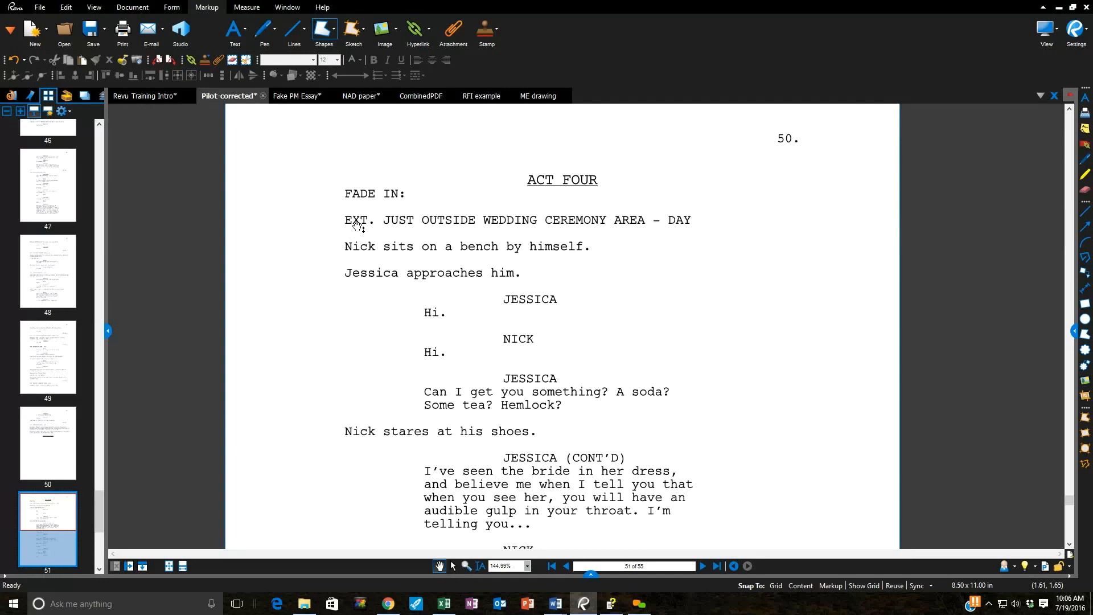
# Handwrite "Hi" with the Pen tool in the margin beside the first dialogue line, and delete that markup
pyautogui.click(265, 33)
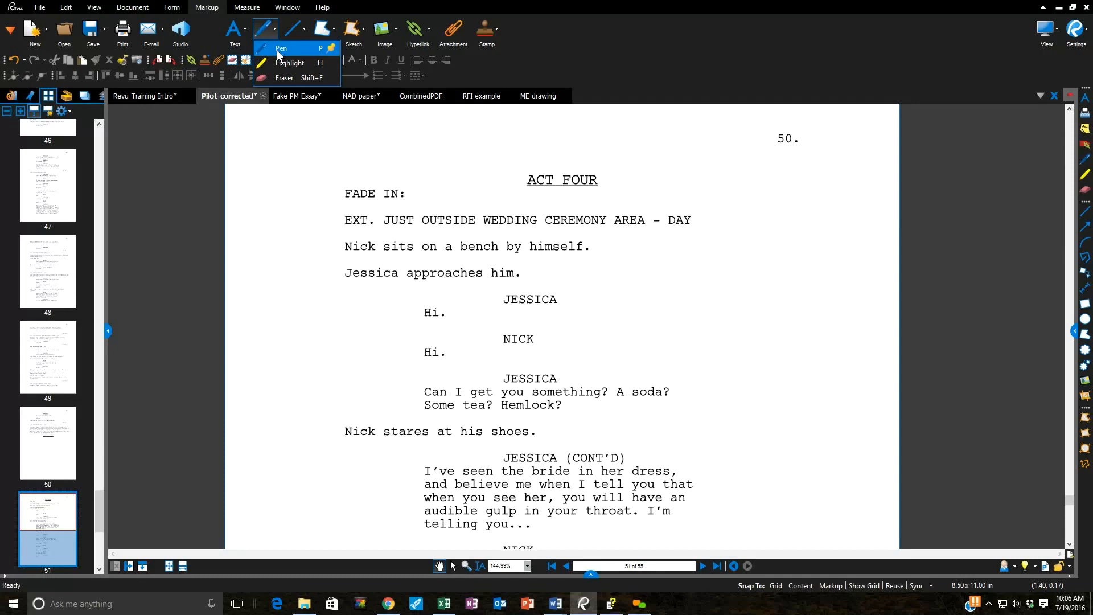
pyautogui.click(276, 49)
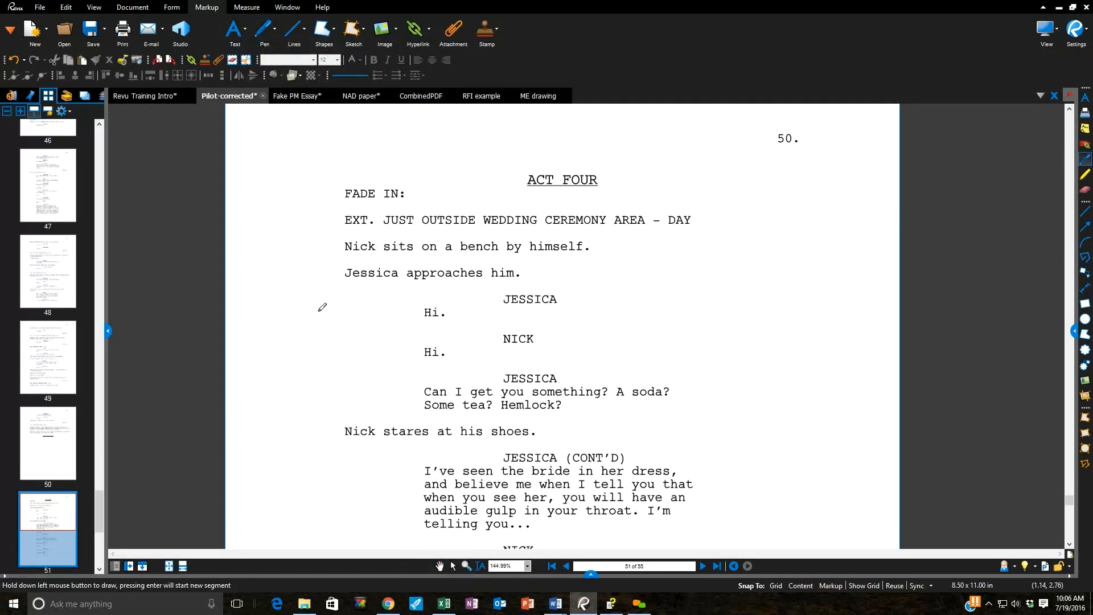
pyautogui.moveTo(319, 334)
pyautogui.mouseDown()
pyautogui.moveTo(318, 310)
pyautogui.moveTo(330, 331)
pyautogui.mouseUp()
pyautogui.press('Escape')
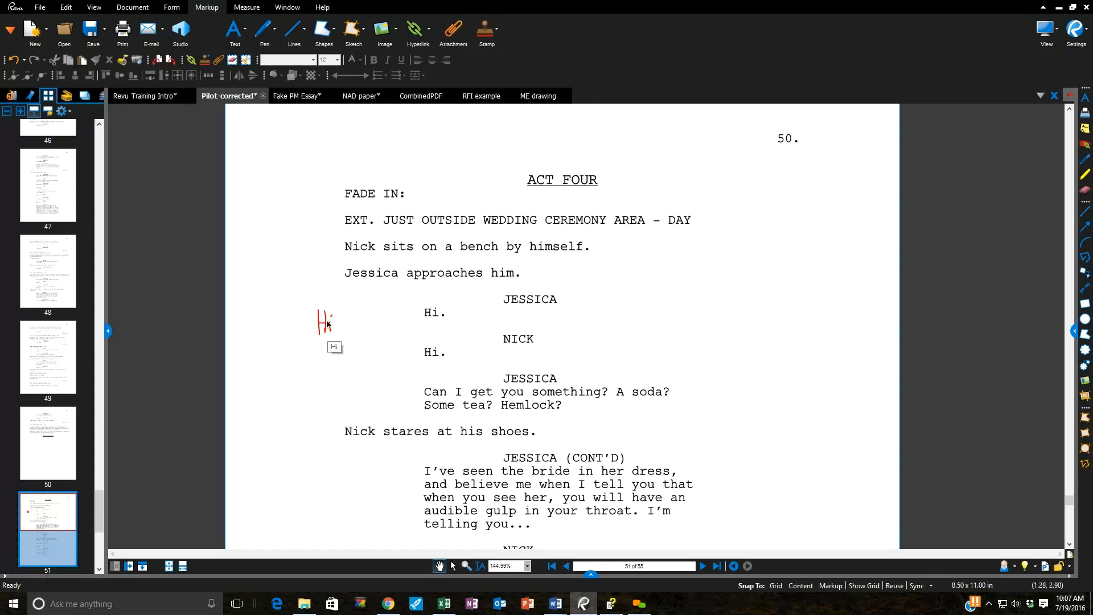
pyautogui.rightClick(328, 323)
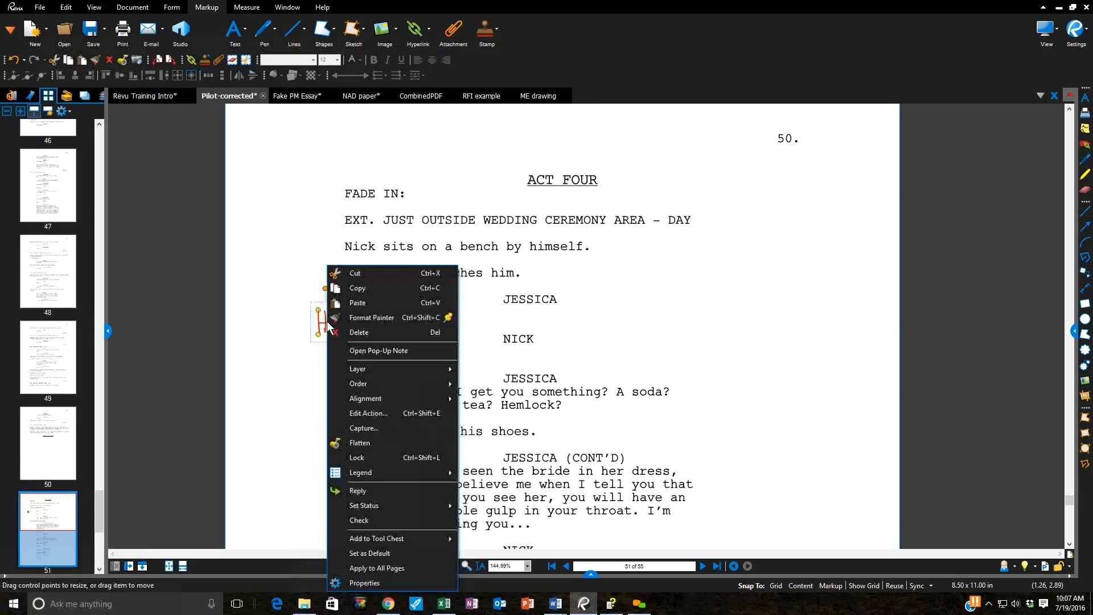
pyautogui.click(358, 333)
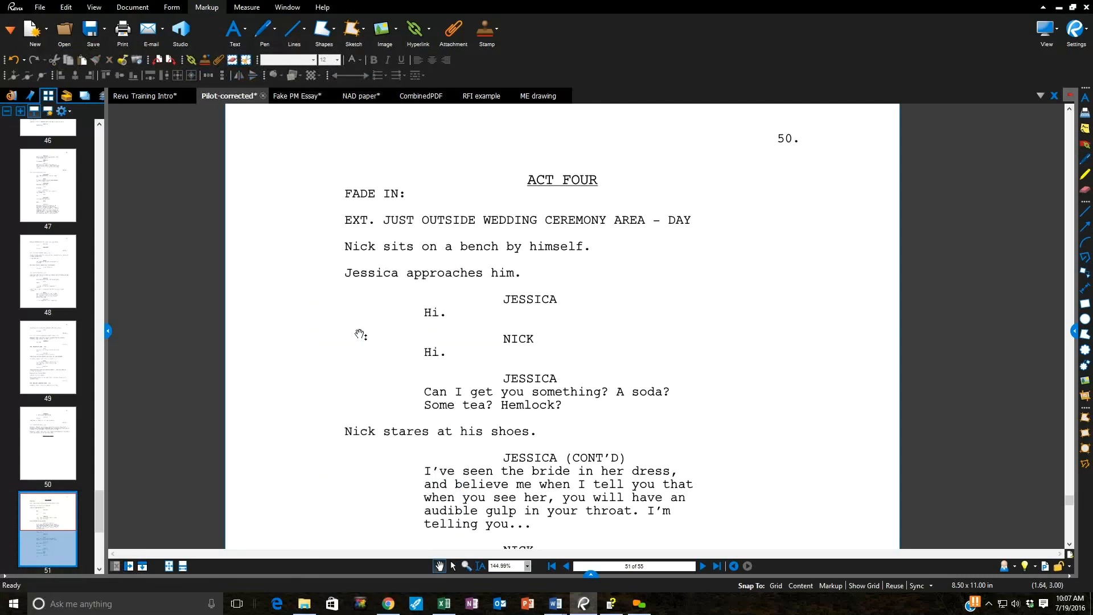
# Add a text box reading "We're running 3 minutes long. Can we cut this scene?" beside the first dialogue lines and shorten it towards its text
pyautogui.click(245, 30)
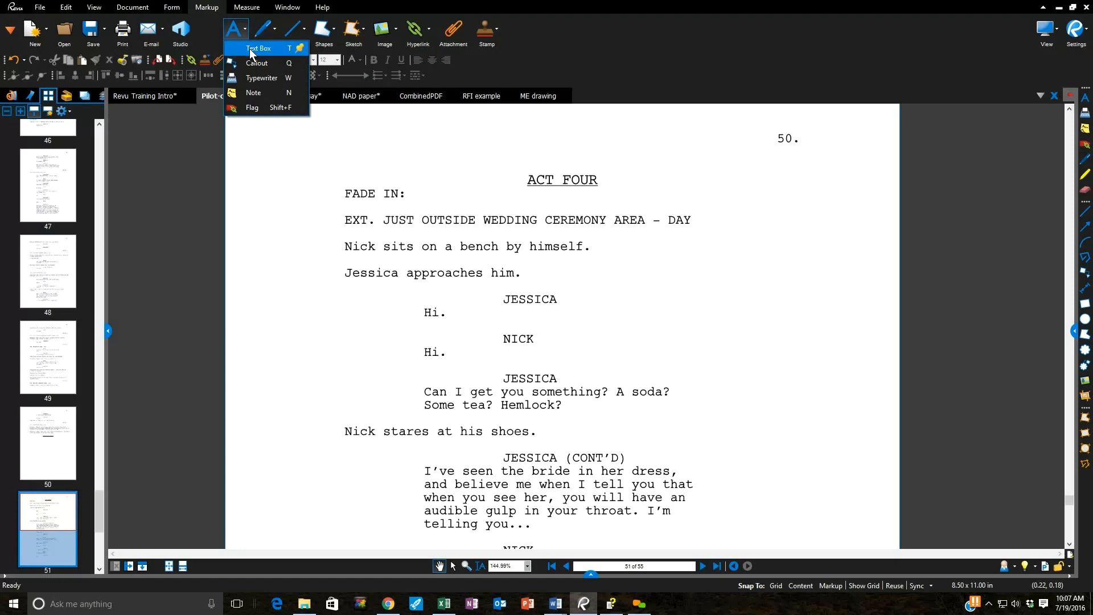
pyautogui.click(255, 51)
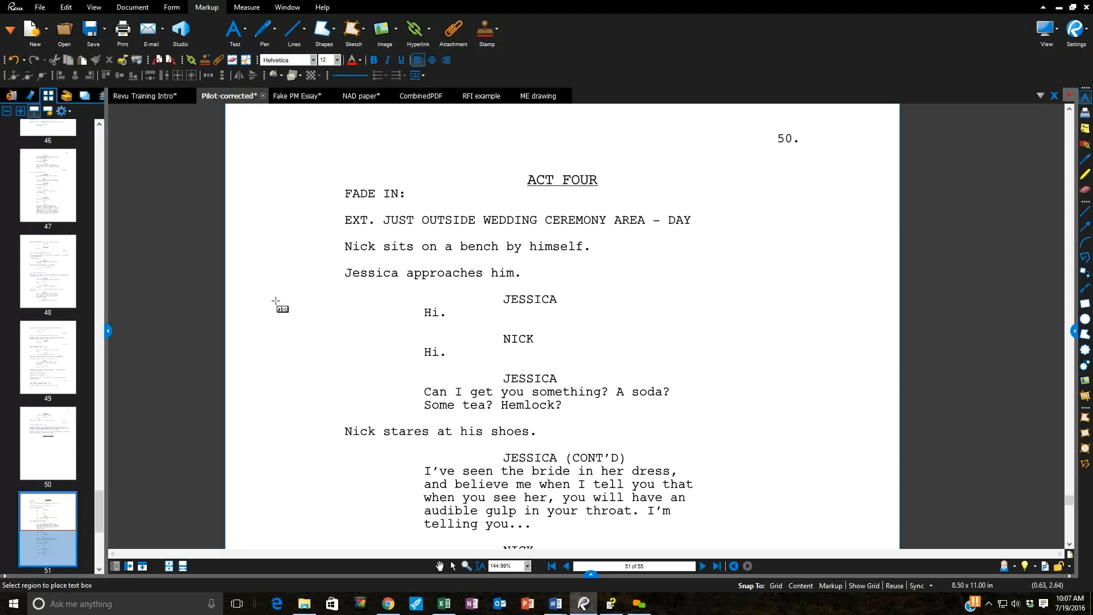
pyautogui.moveTo(276, 295); pyautogui.dragTo(409, 388)
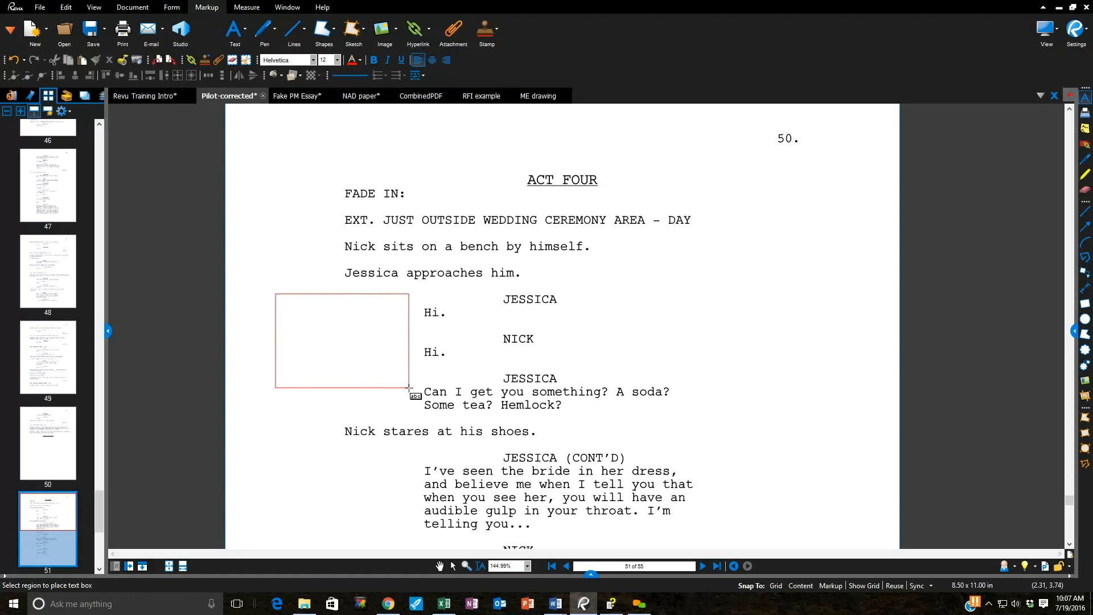
pyautogui.moveTo(409, 387); pyautogui.dragTo(415, 413)
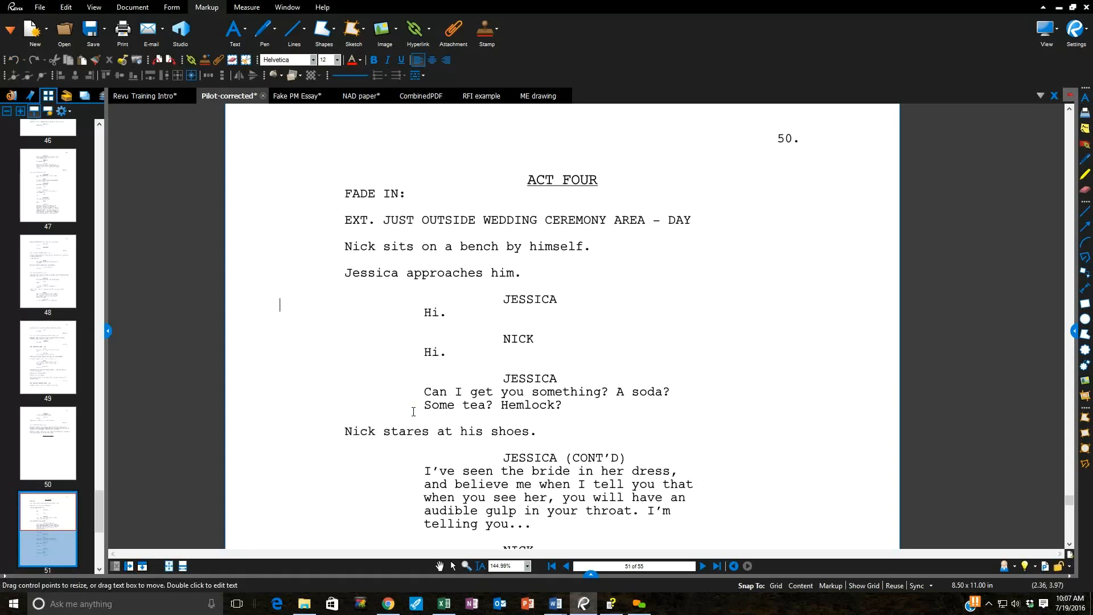
pyautogui.write("We're running 3 minu")
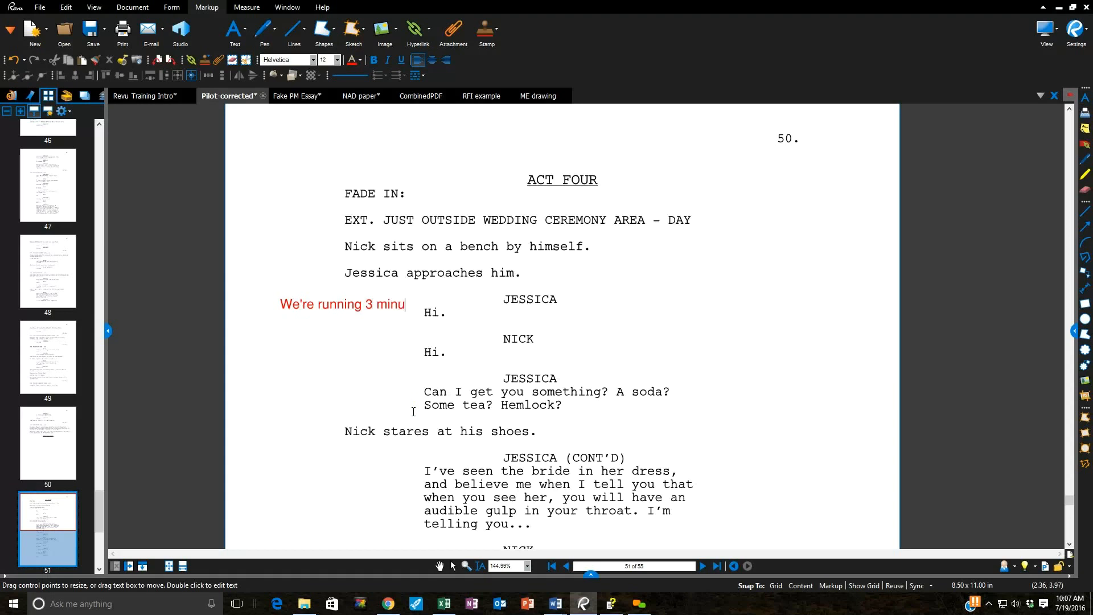
pyautogui.write('tes lo')
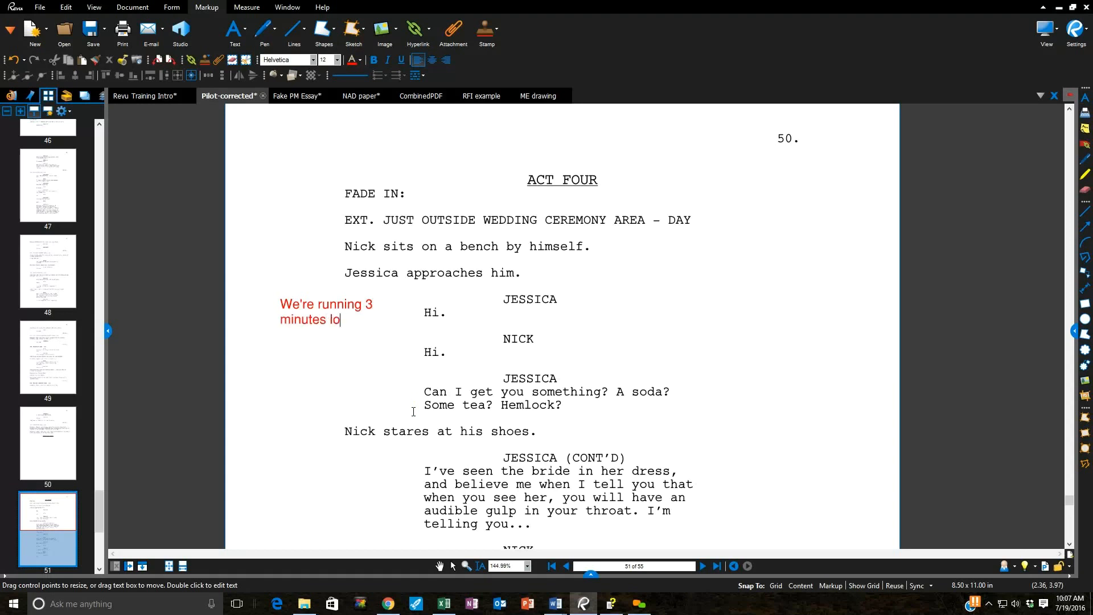
pyautogui.write('ng. Can we cu')
pyautogui.press('BackSpace')
pyautogui.write('ut the')
pyautogui.press('BackSpace')
pyautogui.write('is se')
pyautogui.press('BackSpace')
pyautogui.write('cene?')
pyautogui.press('Escape')
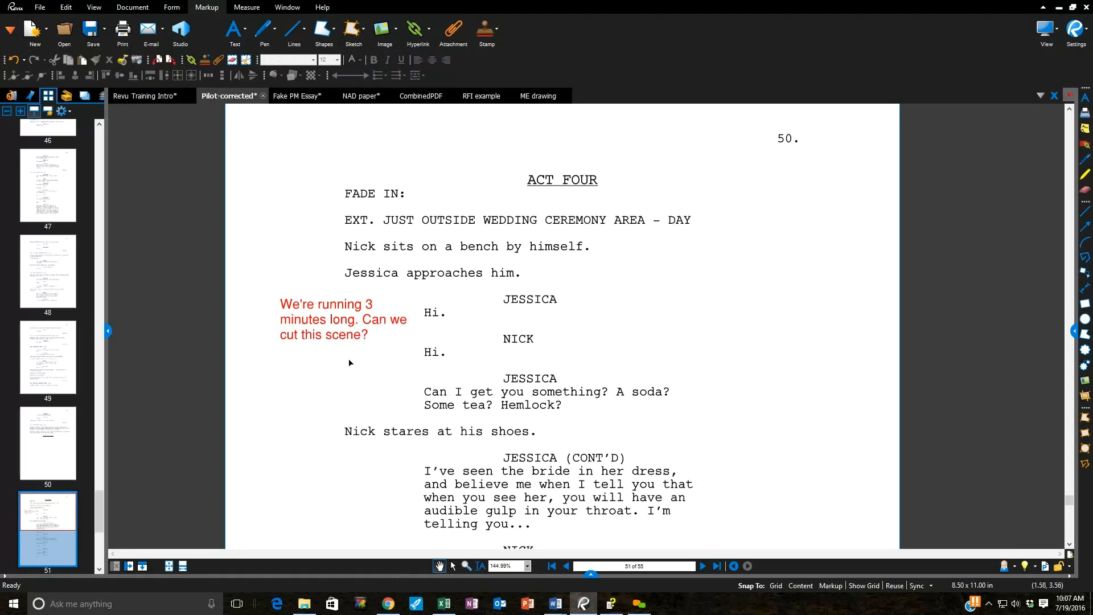
pyautogui.click(332, 333)
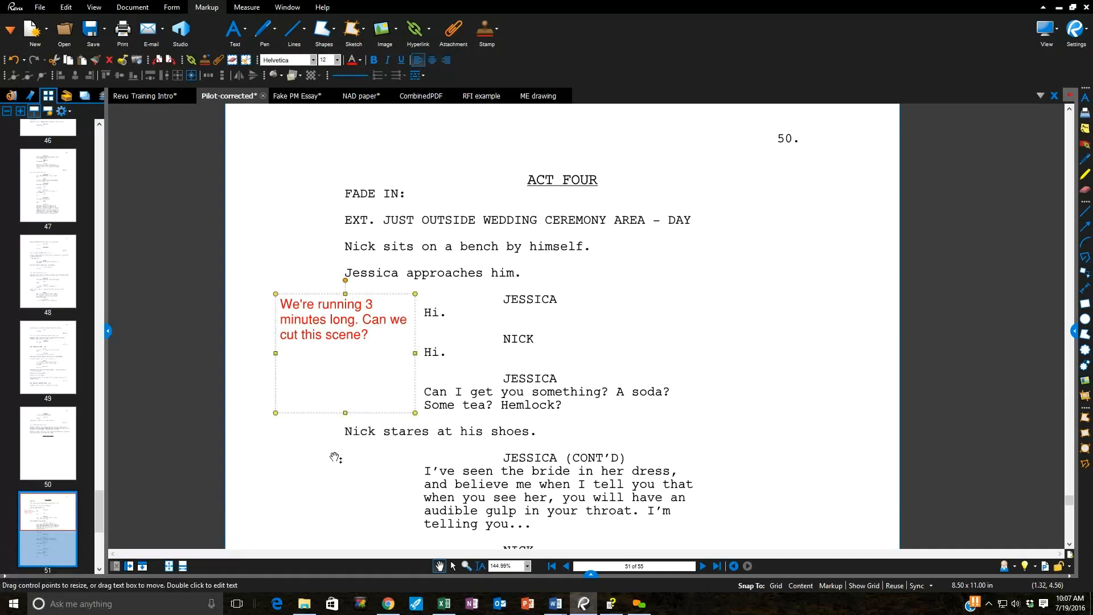
pyautogui.moveTo(345, 387); pyautogui.dragTo(345, 363)
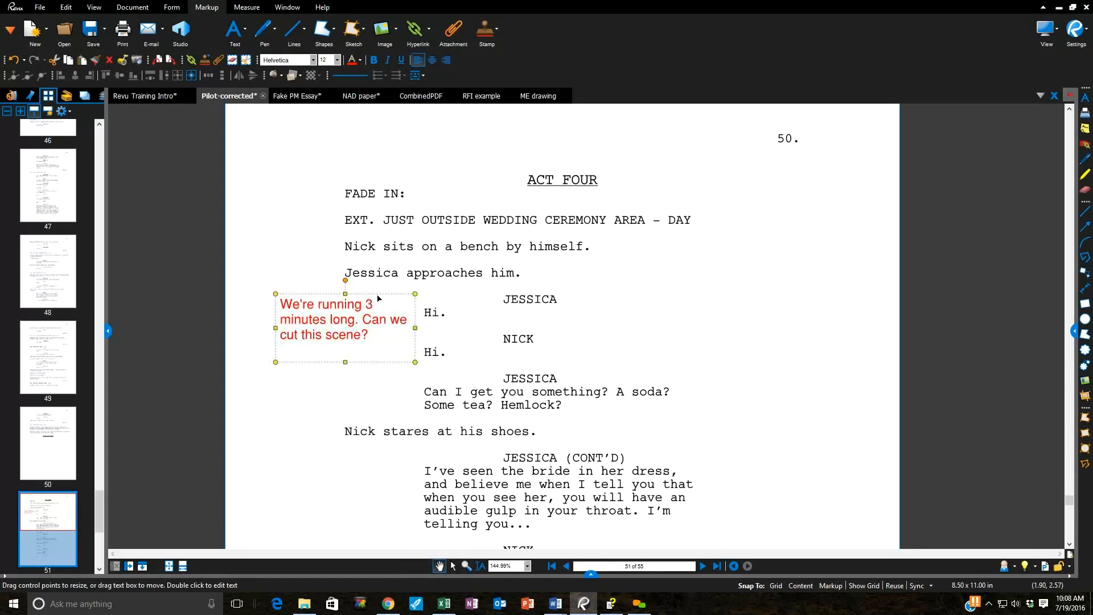
# In the Fake PM Essay document, add a text box reading "Cite your reference here." after the paragraph ending "a whole" and adjust its position
pyautogui.click(292, 97)
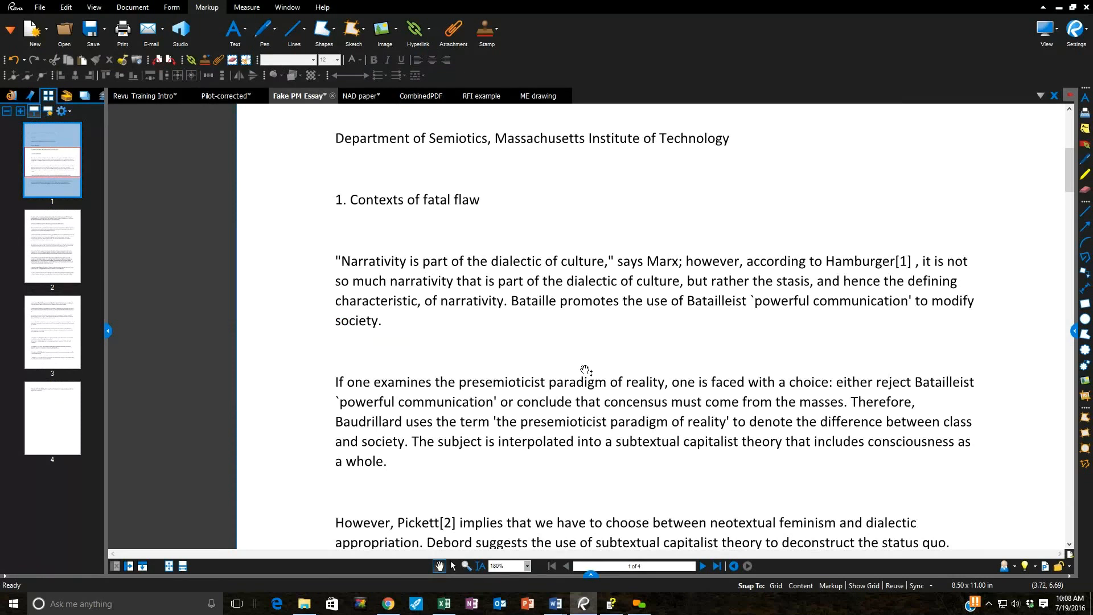
pyautogui.click(242, 30)
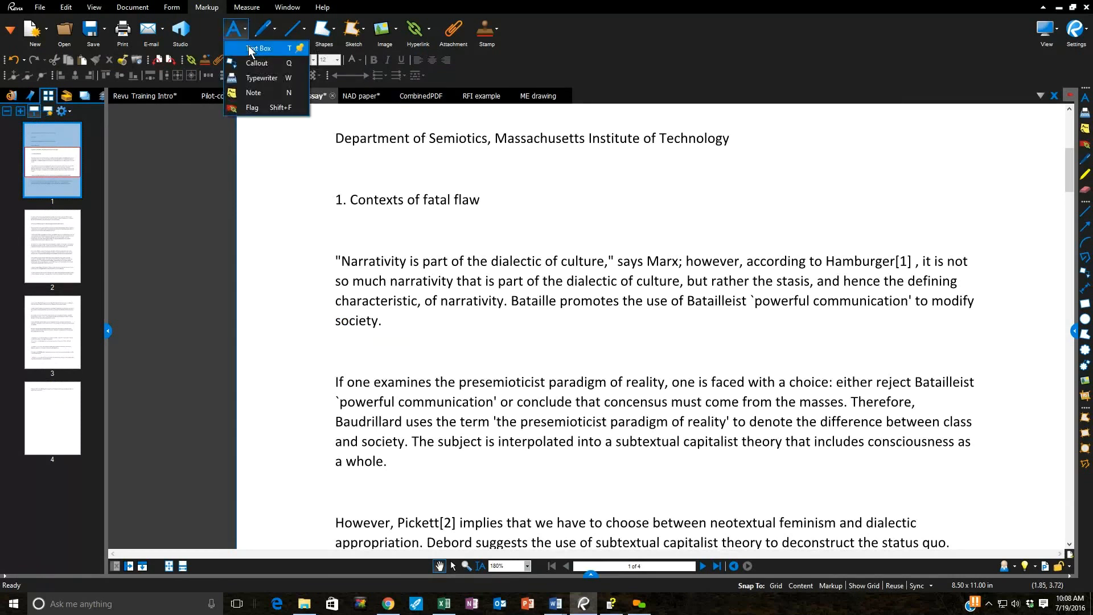
pyautogui.click(249, 49)
pyautogui.moveTo(492, 460); pyautogui.dragTo(691, 512)
pyautogui.write('Cite ')
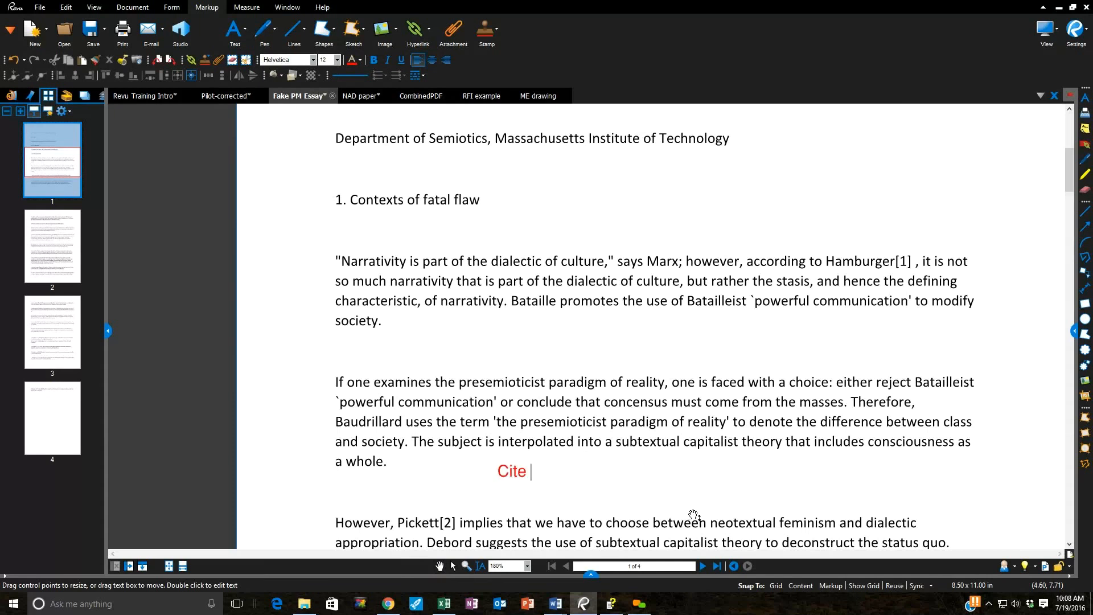
pyautogui.write('your reference')
pyautogui.press('BackSpace')
pyautogui.press('BackSpace')
pyautogui.write('ence here.')
pyautogui.press('Escape')
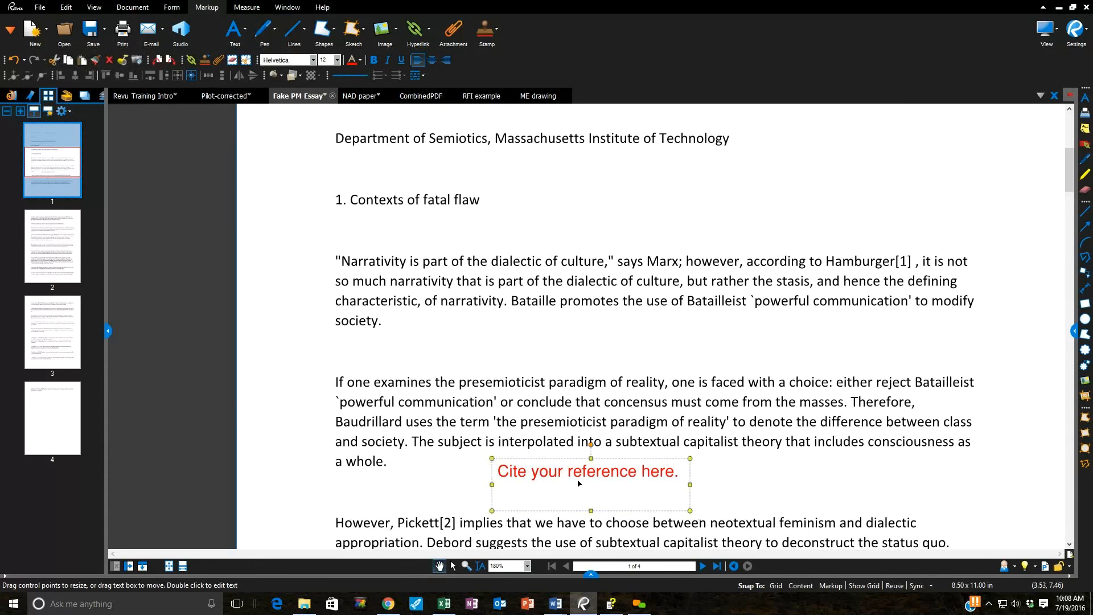
pyautogui.moveTo(578, 481); pyautogui.dragTo(566, 471)
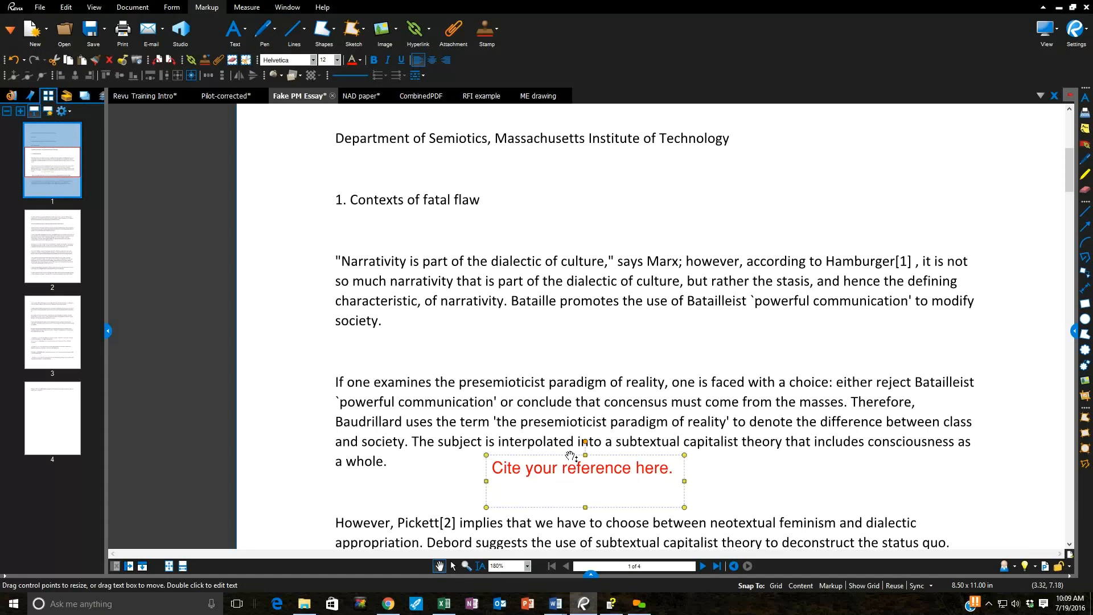
# Reuse the reference text box from the Tool Chest's recent tools above the "In a sense" paragraph, and nudge the first one left
pyautogui.scroll(-1, 595, 380)
pyautogui.scroll(-2, 596, 379)
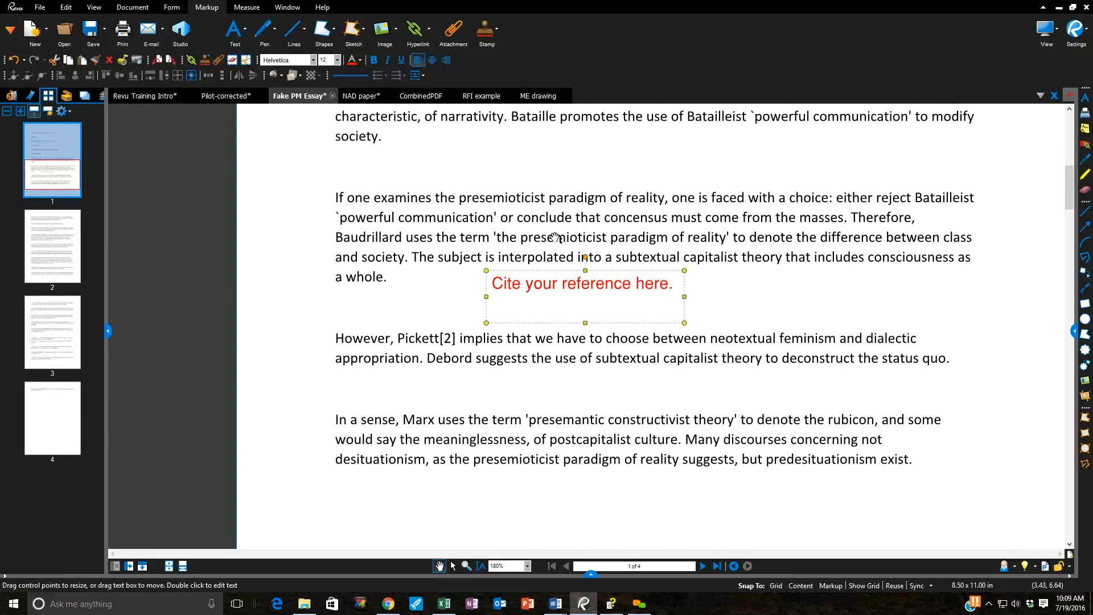
pyautogui.click(10, 31)
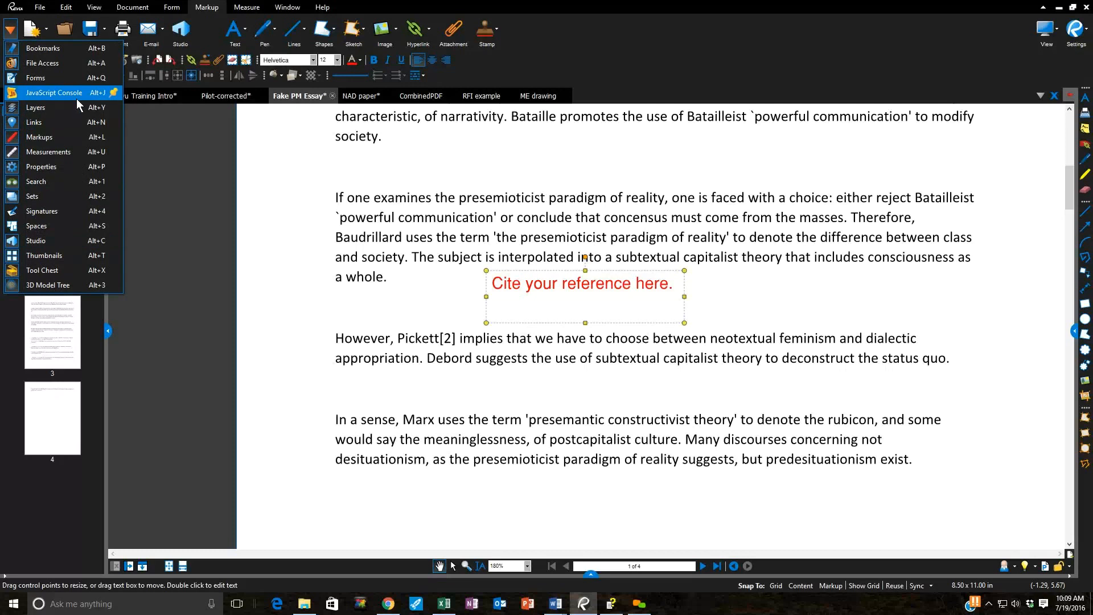
pyautogui.click(49, 267)
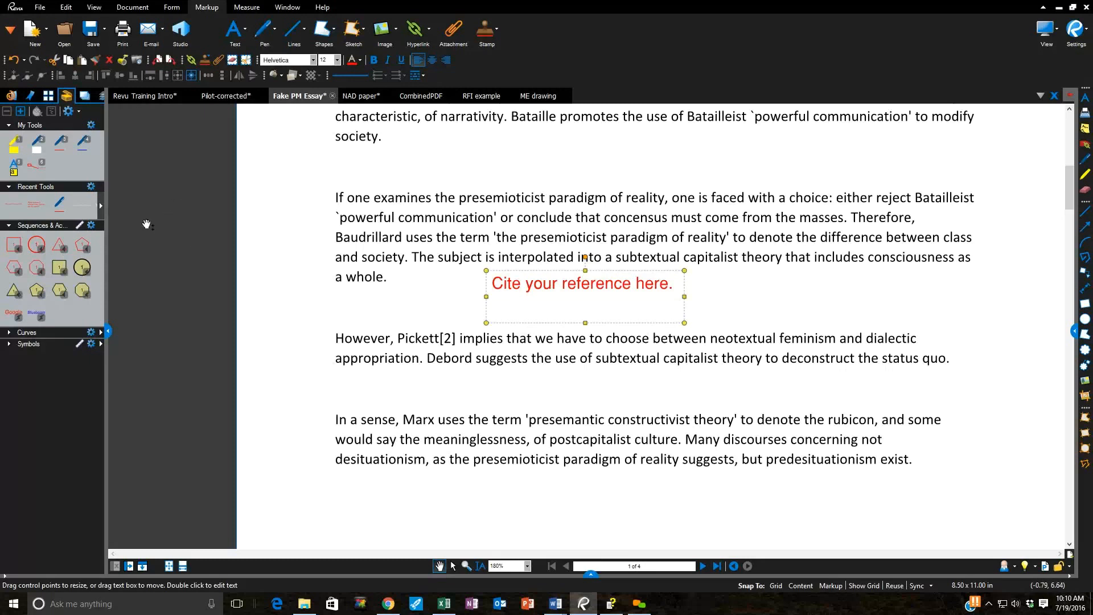
pyautogui.click(10, 210)
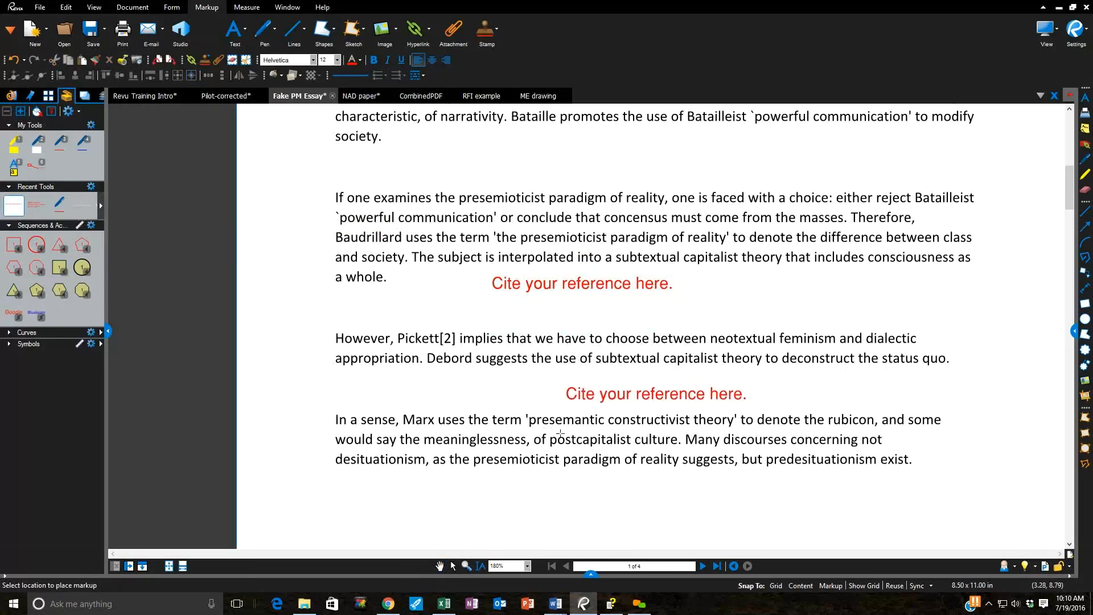
pyautogui.click(561, 434)
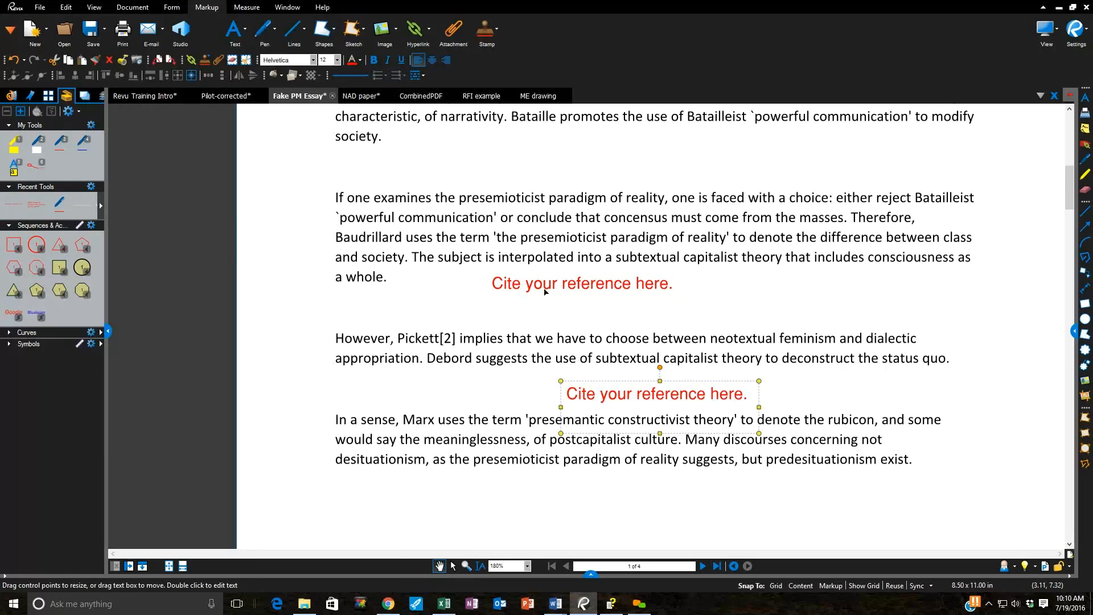
pyautogui.moveTo(545, 292); pyautogui.dragTo(534, 289)
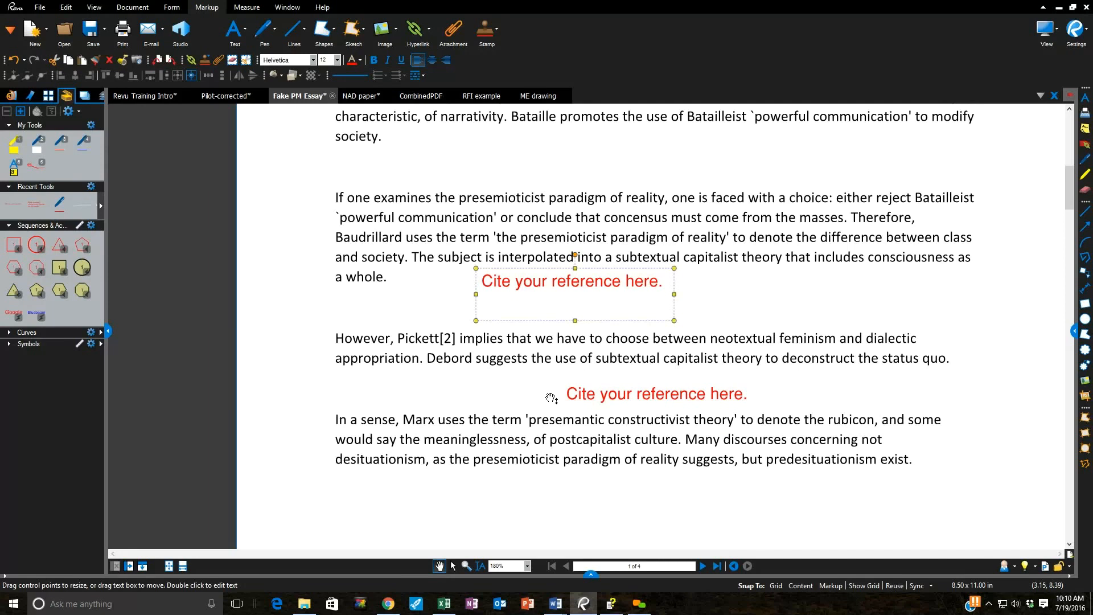
# In the Pilot-corrected document, nudge the "We're running 3 minutes long" text box left into the margin, away from the dialogue
pyautogui.click(198, 95)
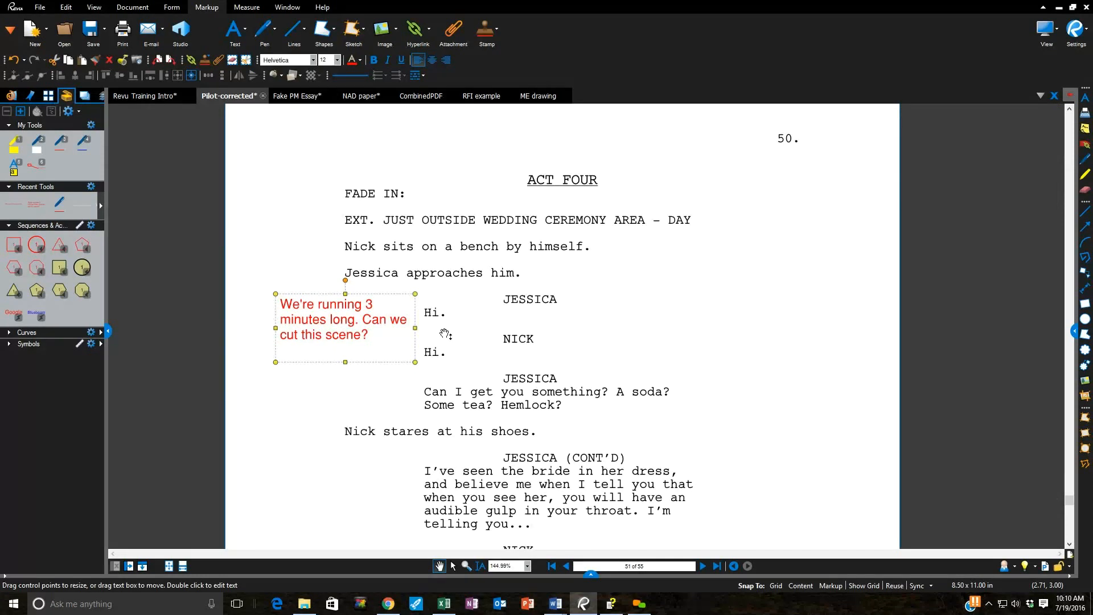
pyautogui.press('Left')
pyautogui.press('Left')
pyautogui.press('Left')
pyautogui.press('Left')
pyautogui.press('Left')
pyautogui.press('Left')
pyautogui.press('Left')
pyautogui.press('Left')
pyautogui.press('Left')
pyautogui.press('Left')
pyautogui.press('Left')
pyautogui.press('Left')
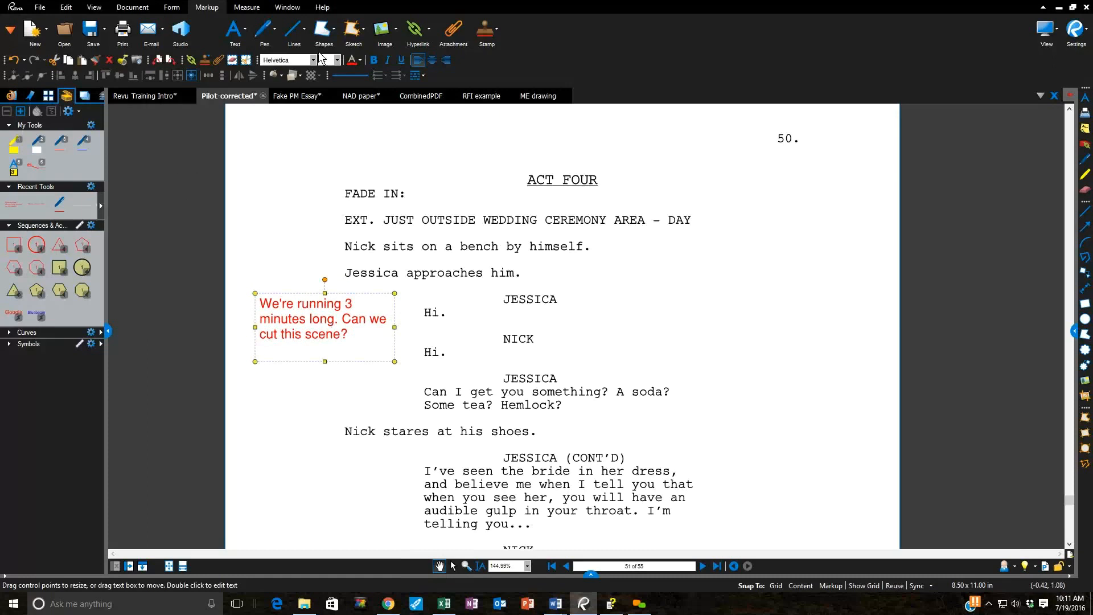
# Add a text box reading "Can we use an antique bench?" to the right of the bench line and shrink it closer to its text
pyautogui.click(245, 28)
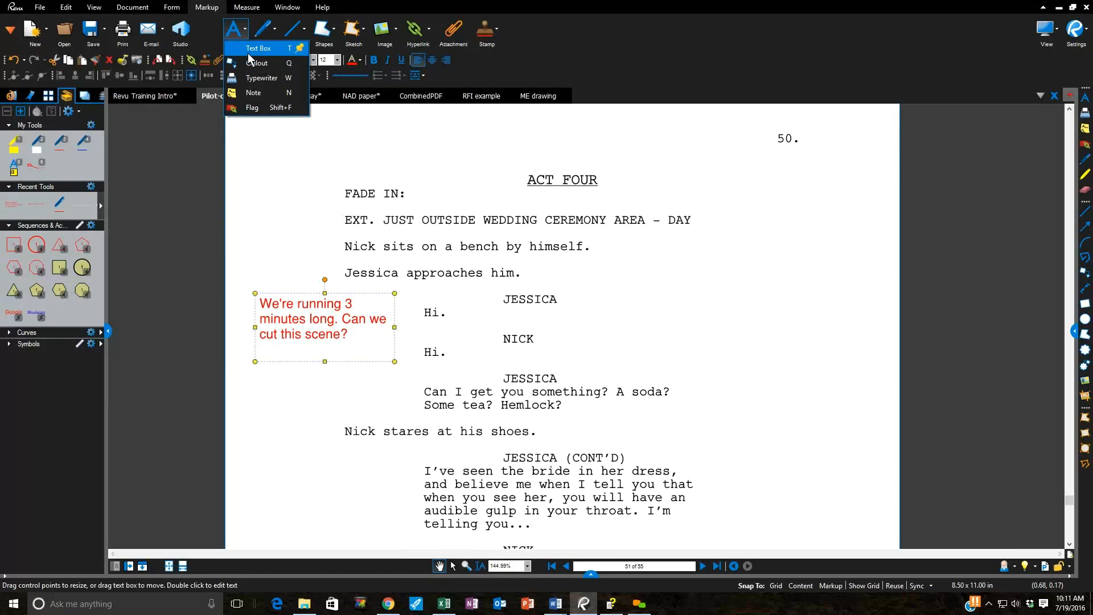
pyautogui.click(247, 52)
pyautogui.moveTo(633, 248); pyautogui.dragTo(785, 333)
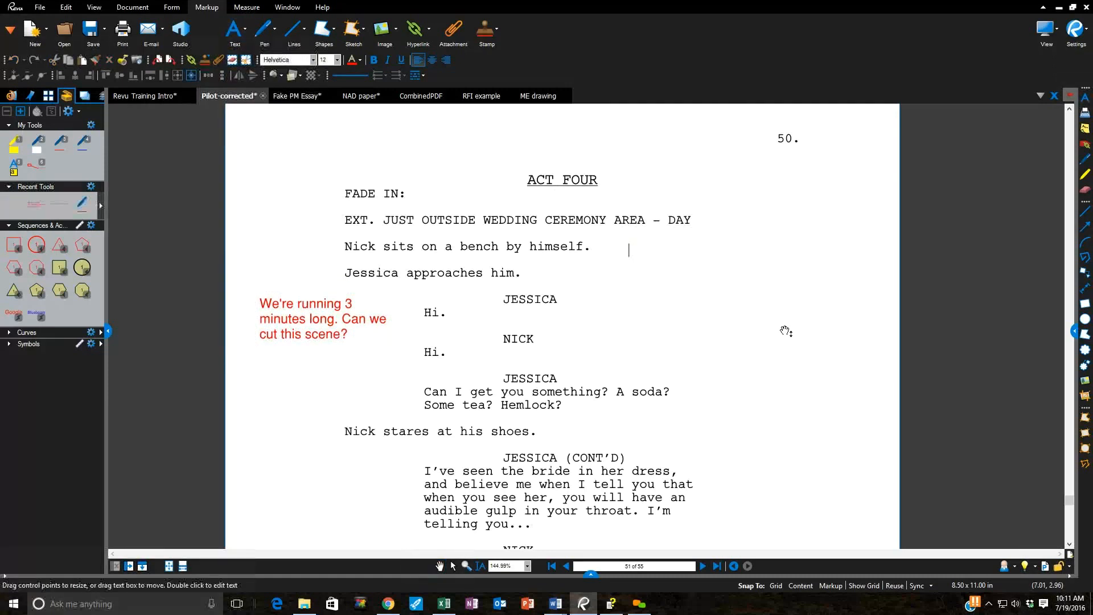
pyautogui.write('Can we use an antique bench?')
pyautogui.click(787, 331)
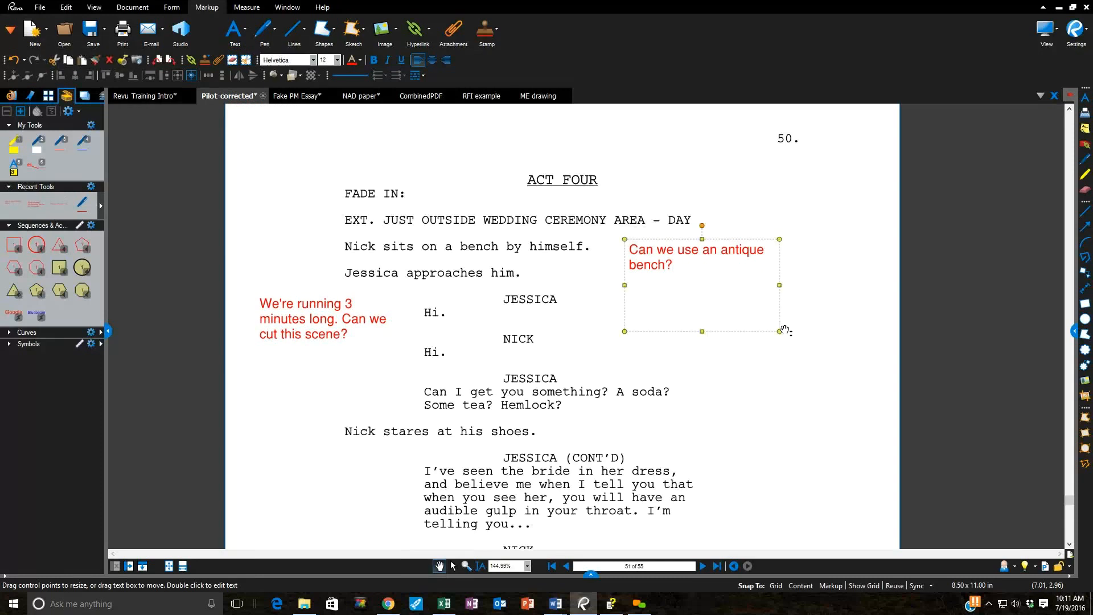
pyautogui.moveTo(780, 332); pyautogui.dragTo(752, 308)
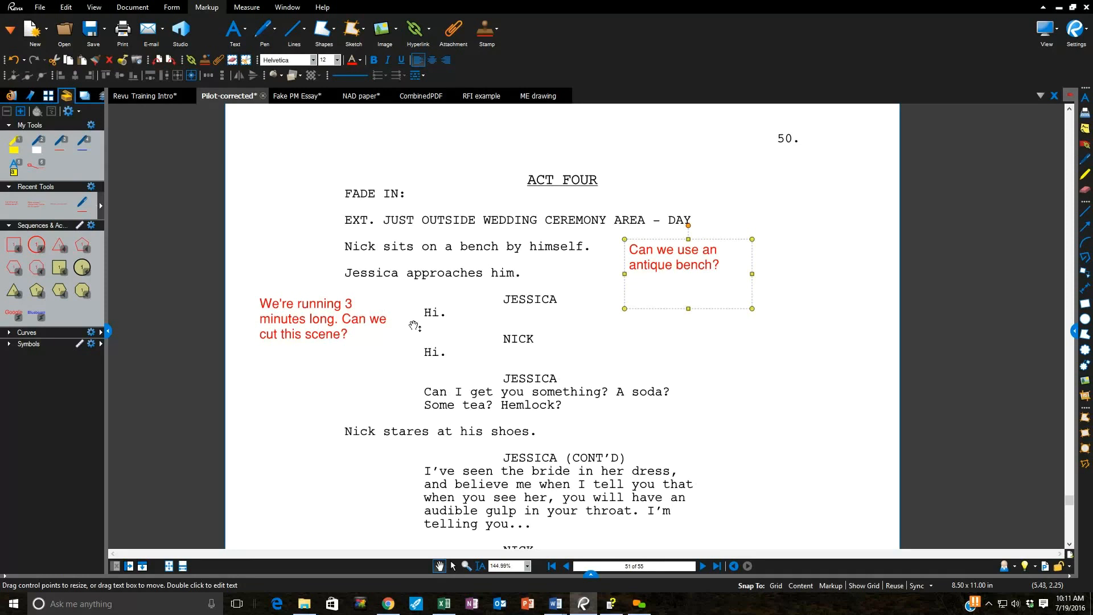
pyautogui.click(325, 324)
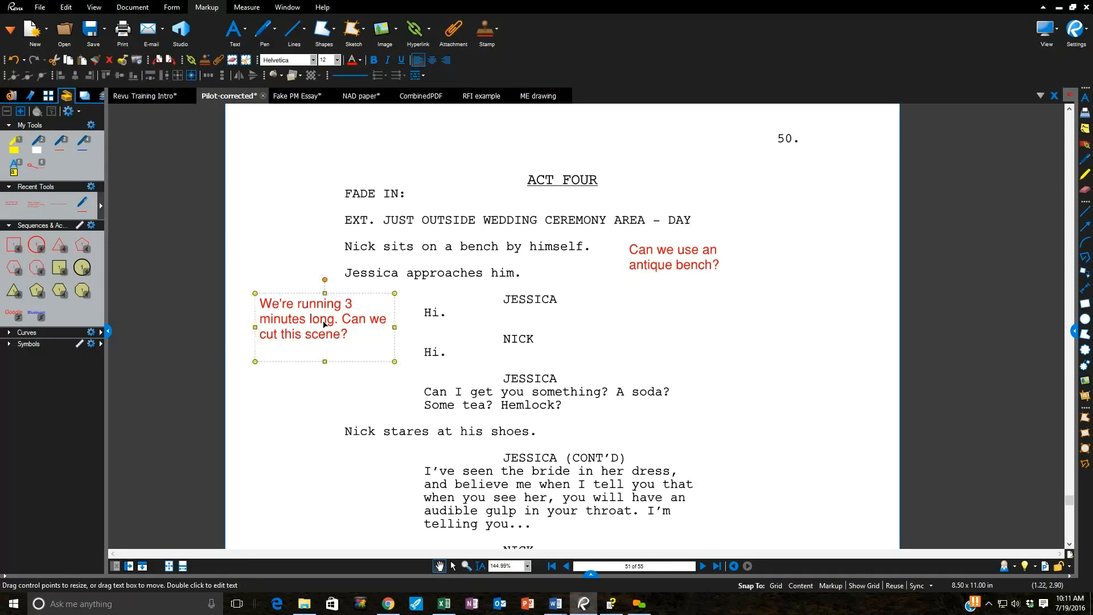
pyautogui.click(699, 274)
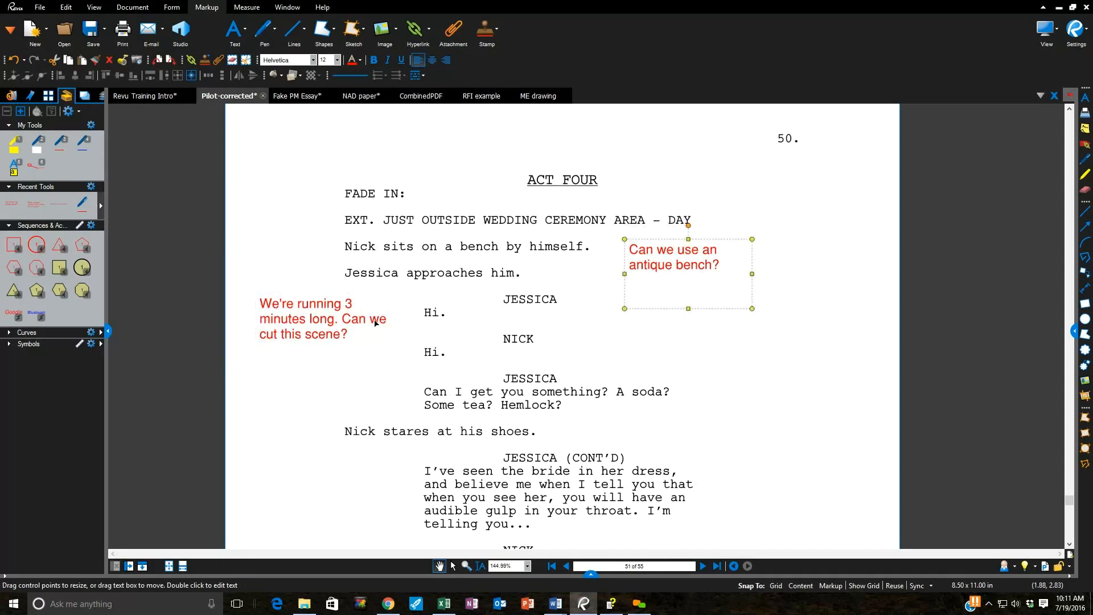
pyautogui.click(307, 334)
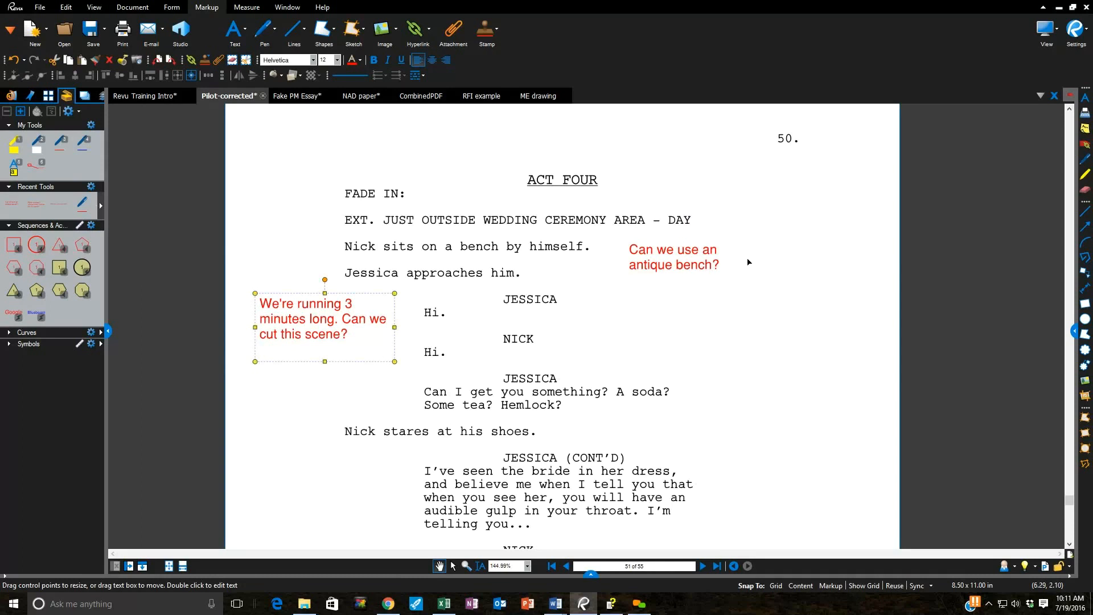
pyautogui.click(707, 266)
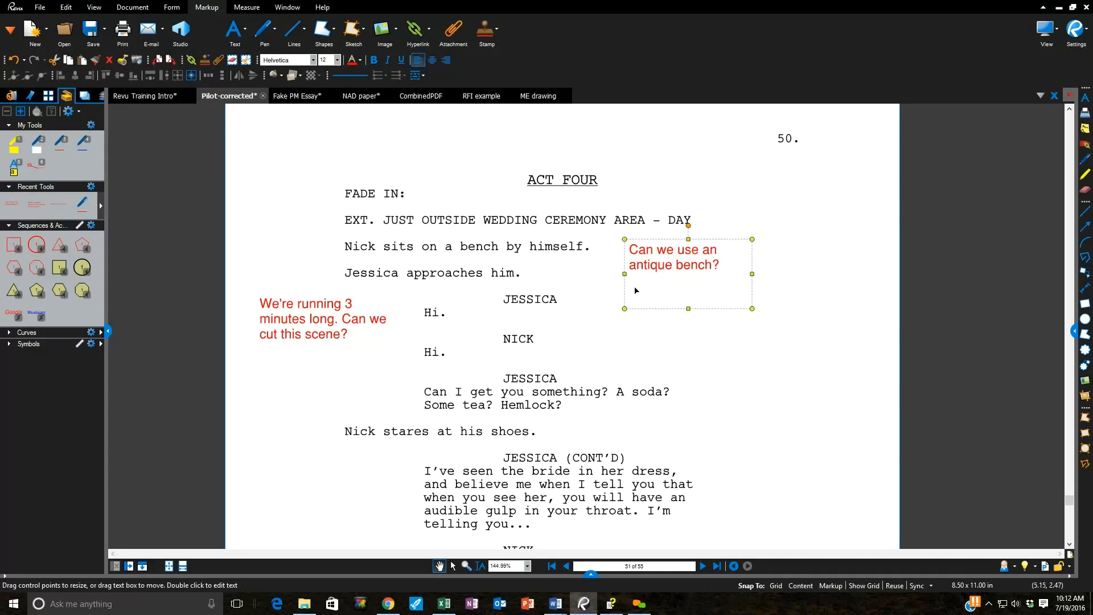
# Fill the "Can we use an antique bench?" text box with yellow and move it up so it overlaps the scene heading
pyautogui.click(279, 75)
pyautogui.click(298, 129)
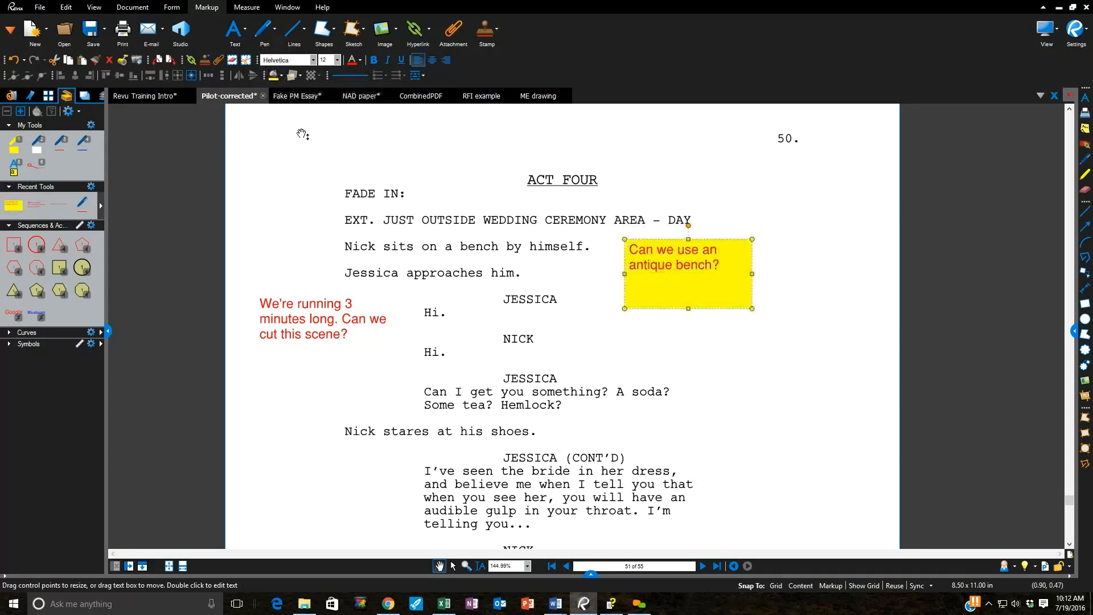
pyautogui.click(279, 77)
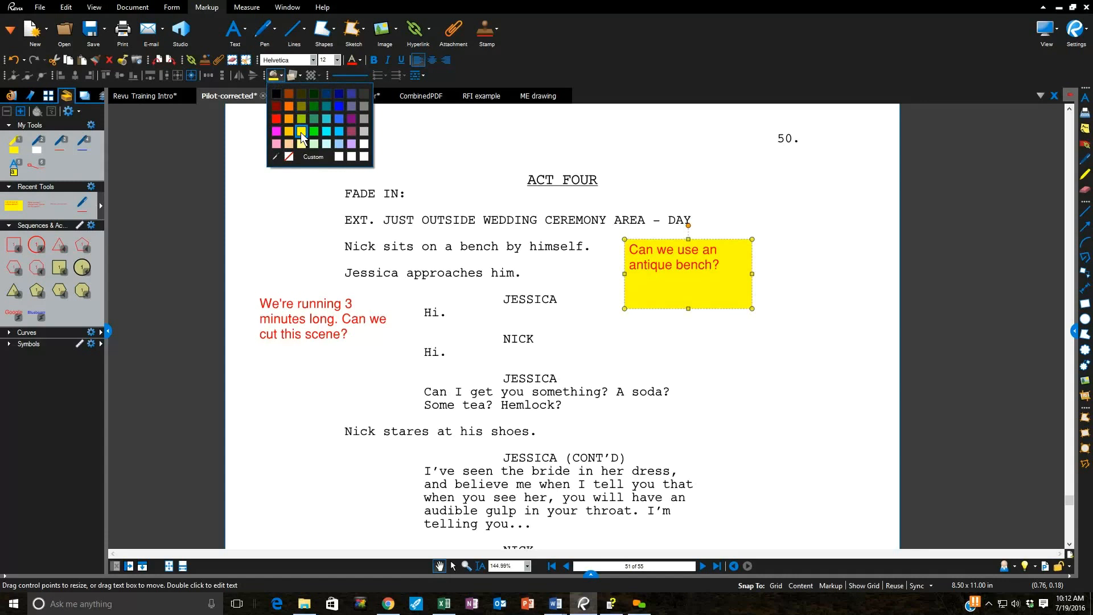
pyautogui.click(301, 132)
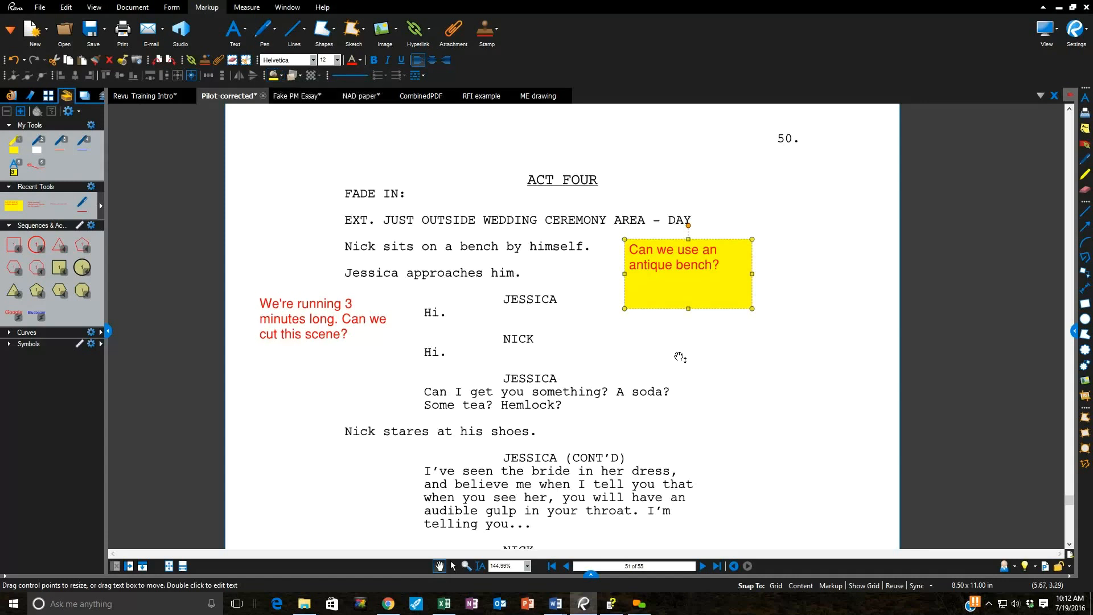
pyautogui.moveTo(700, 295); pyautogui.dragTo(696, 269)
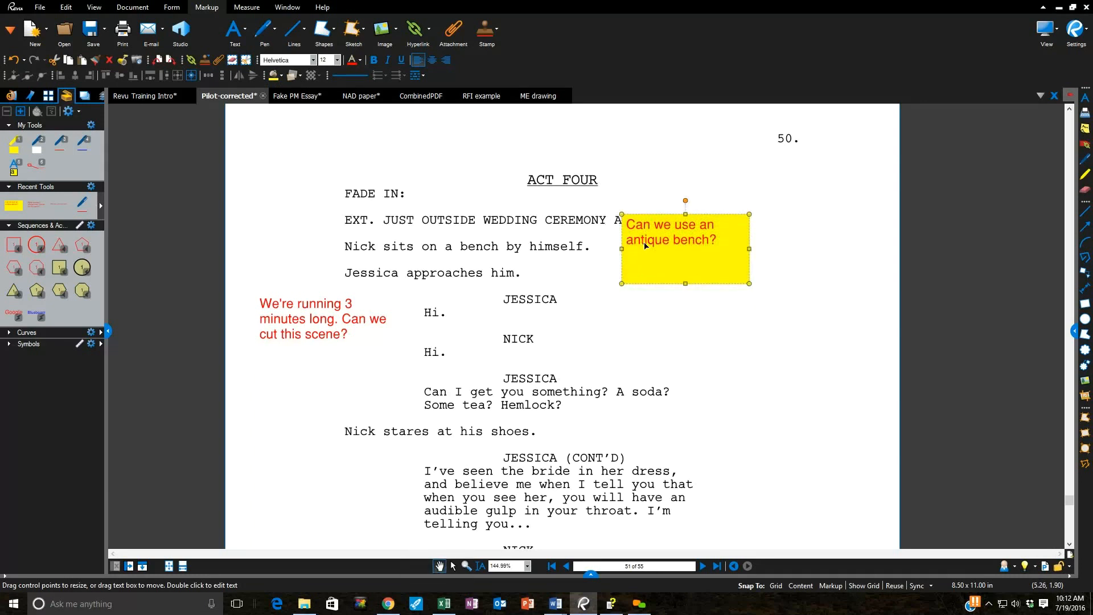
pyautogui.moveTo(648, 249); pyautogui.dragTo(646, 256)
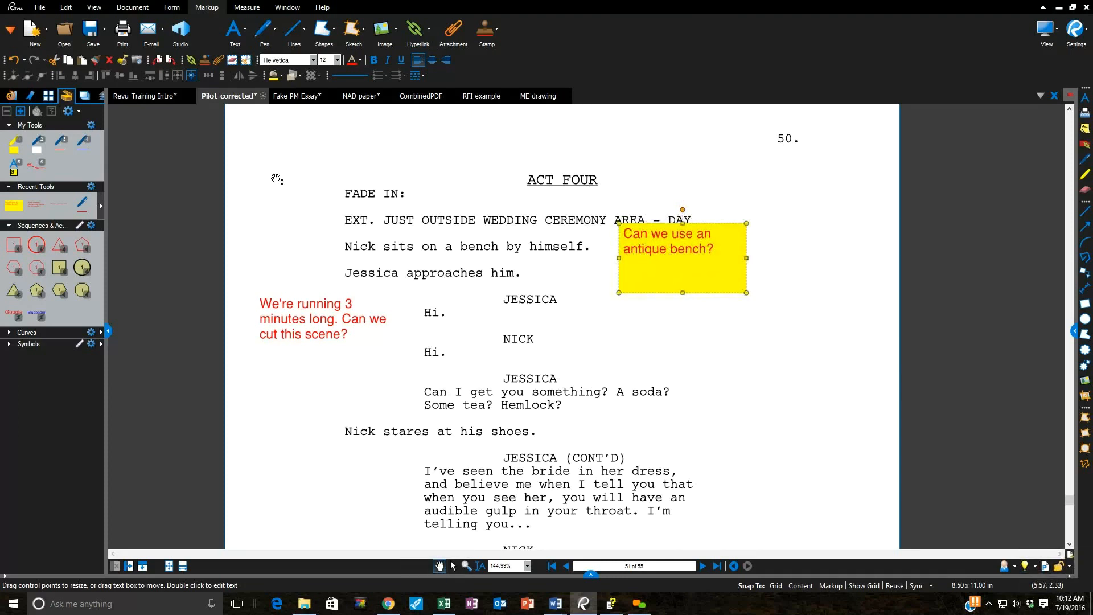
# Set the antique bench text box's opacity to 40%, try it over the scene heading, and return it beside the bench line
pyautogui.click(299, 75)
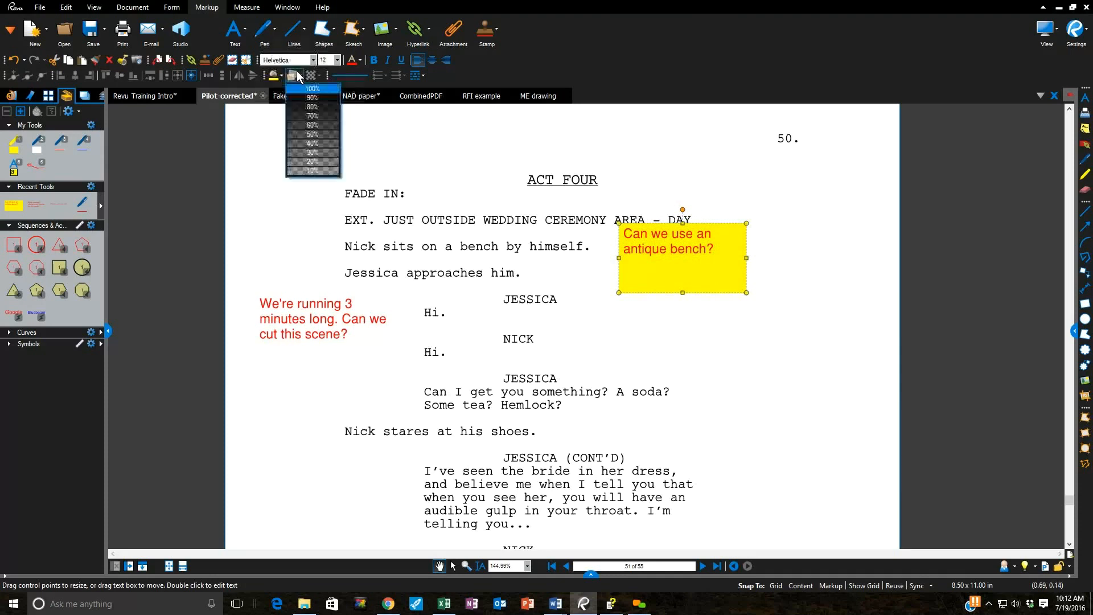
pyautogui.click(312, 145)
pyautogui.moveTo(646, 241); pyautogui.dragTo(659, 223)
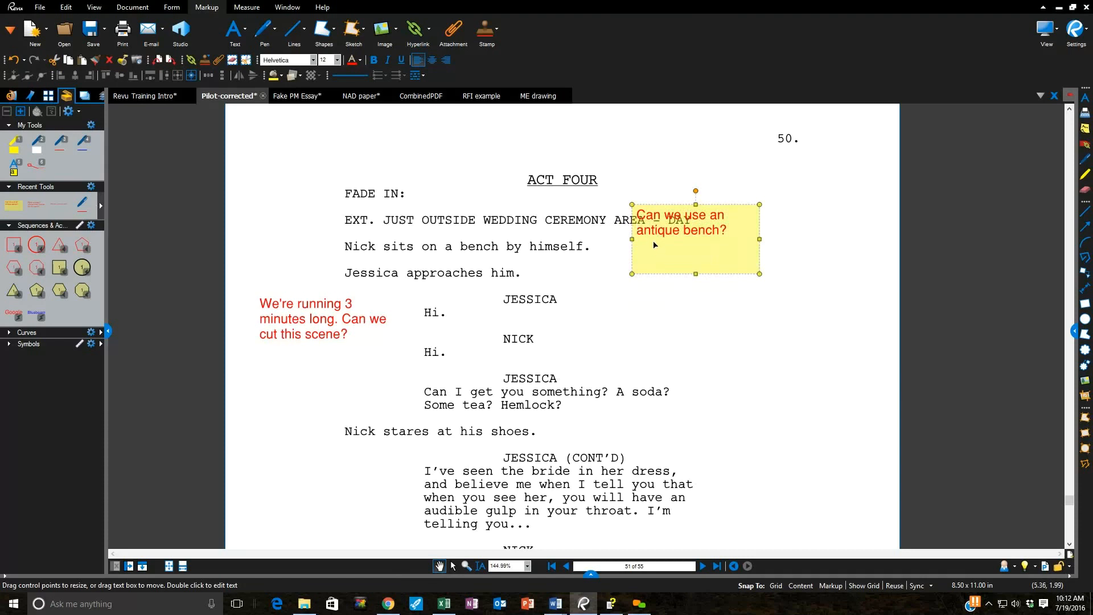
pyautogui.moveTo(660, 239); pyautogui.dragTo(635, 262)
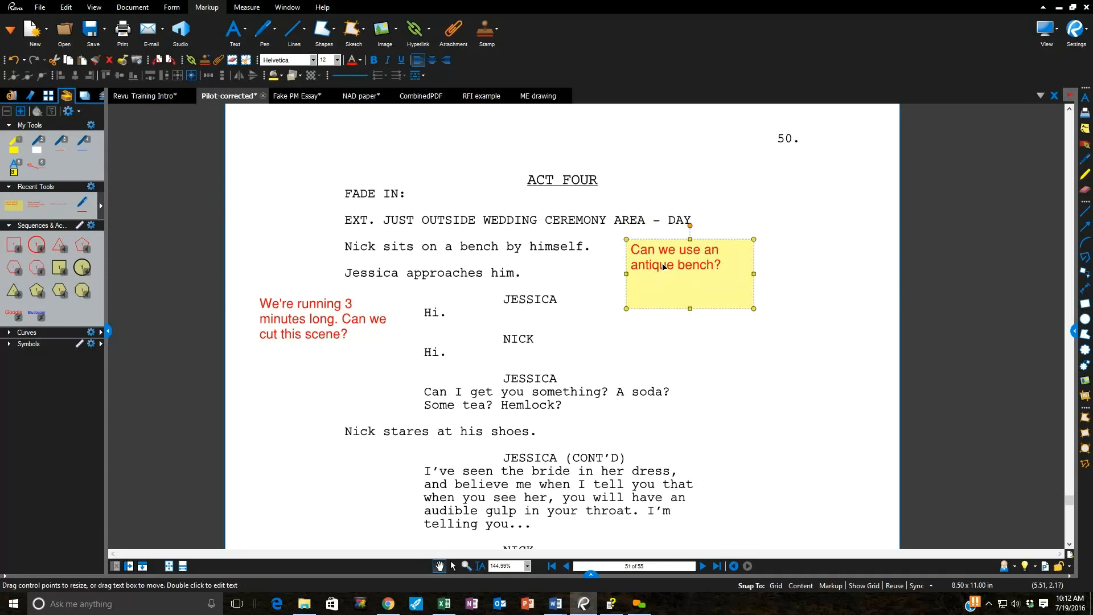
# Change the text color of the antique bench text box to blue
pyautogui.click(296, 326)
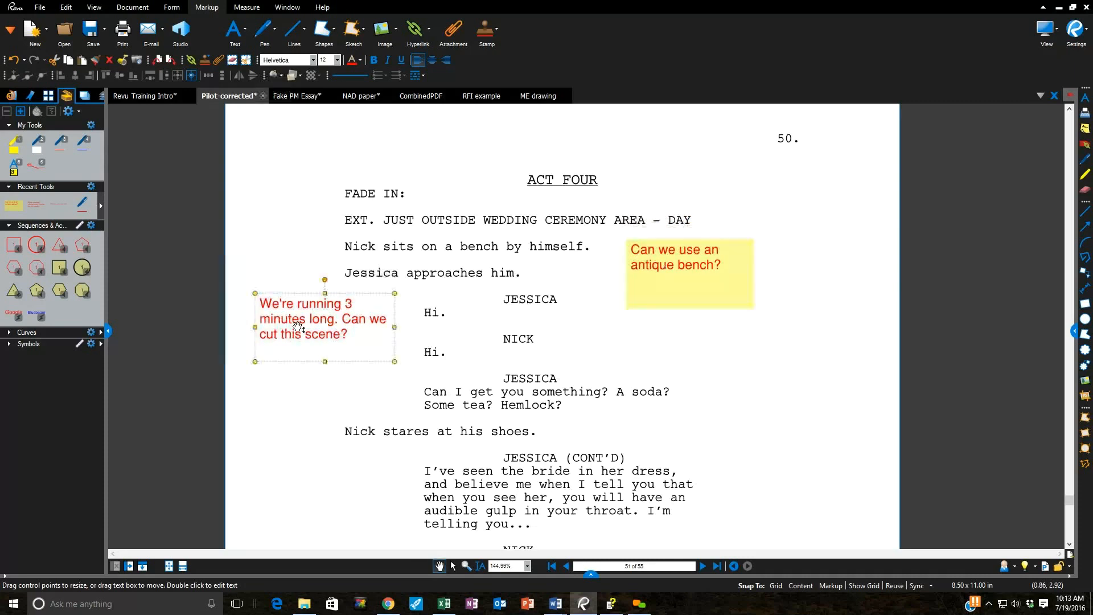
pyautogui.click(659, 267)
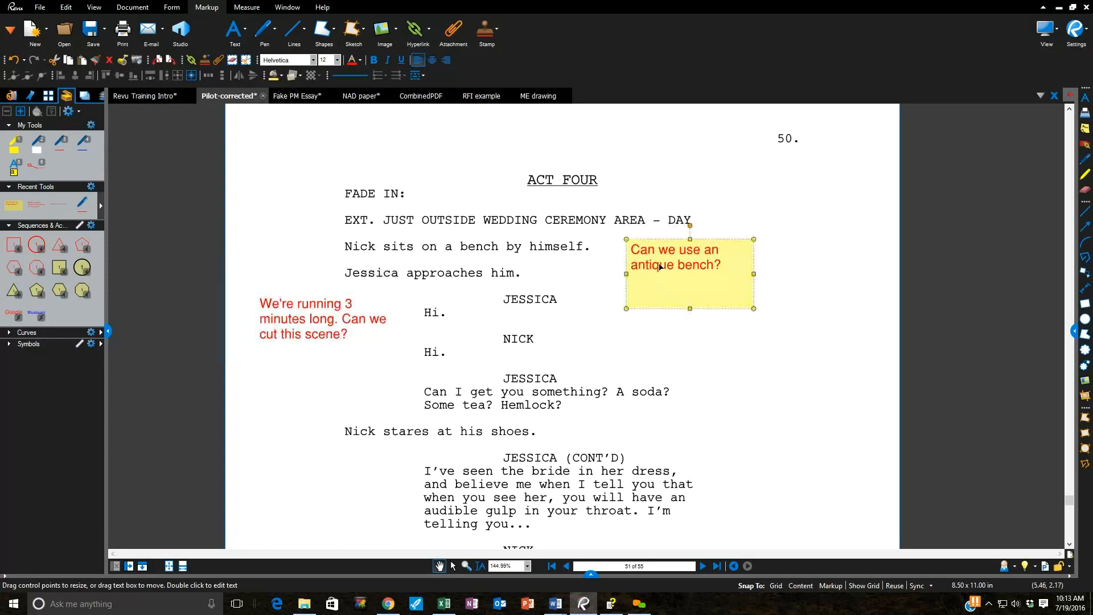
pyautogui.click(359, 61)
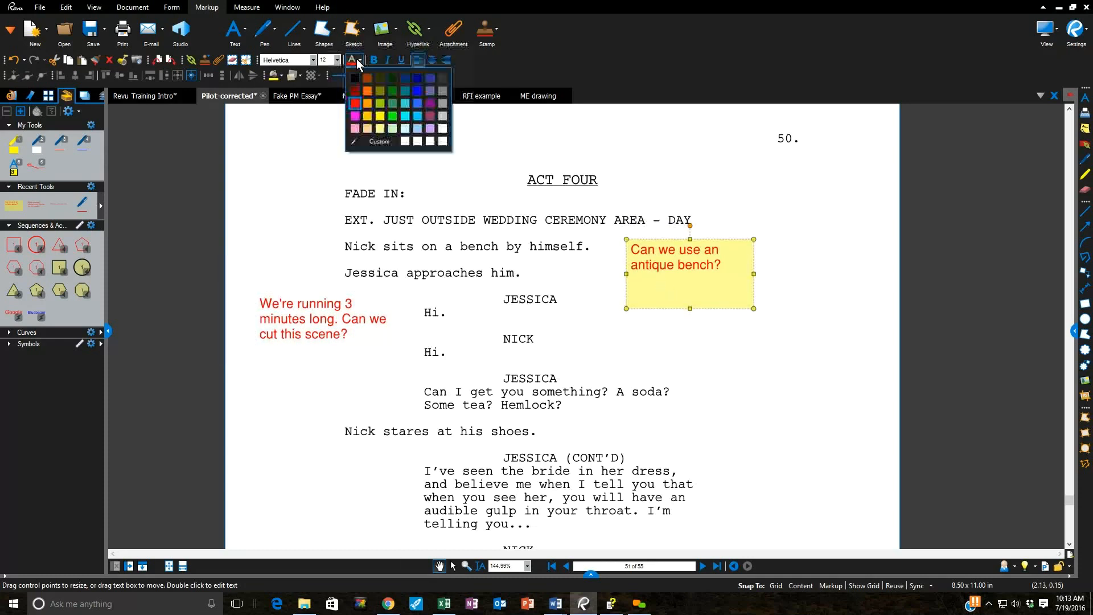
pyautogui.click(418, 92)
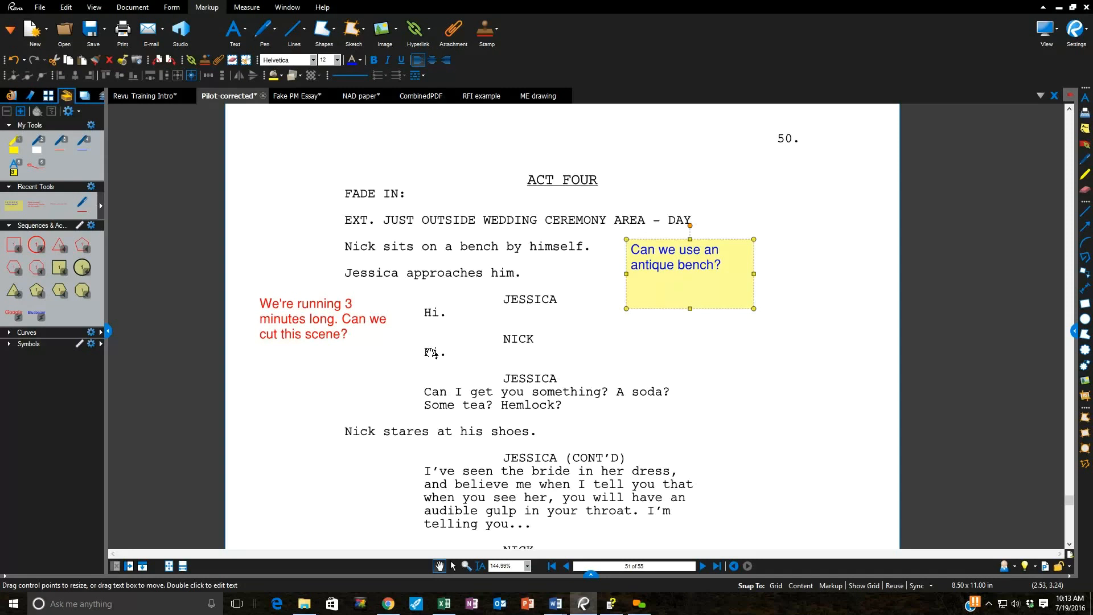
# Place a copy of the antique bench comment from the recent tools to the right of Jessica's soda line, and delete it
pyautogui.click(14, 208)
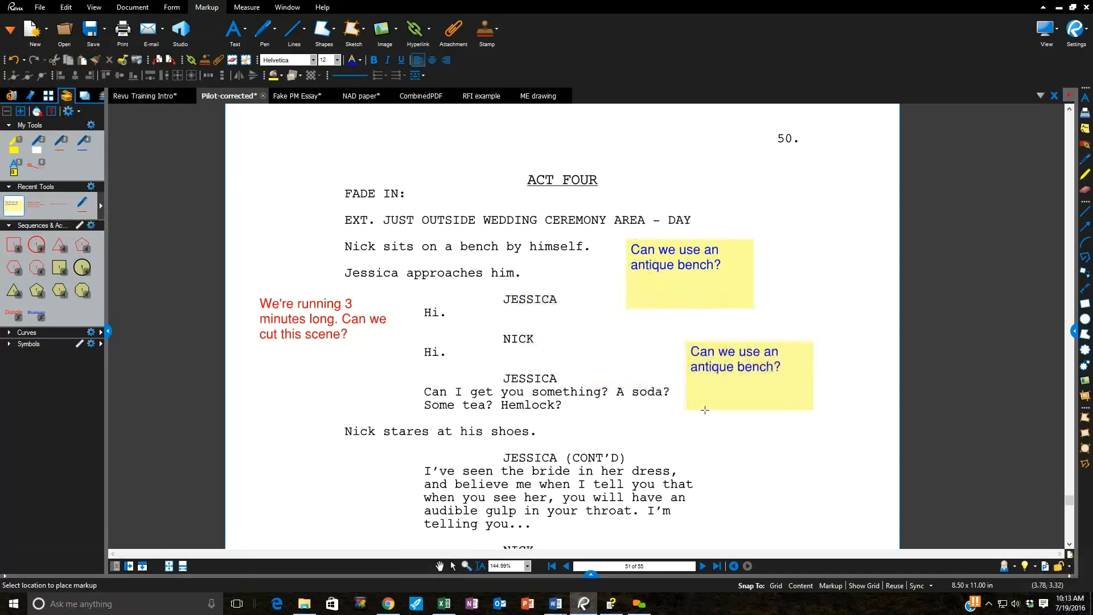
pyautogui.click(709, 408)
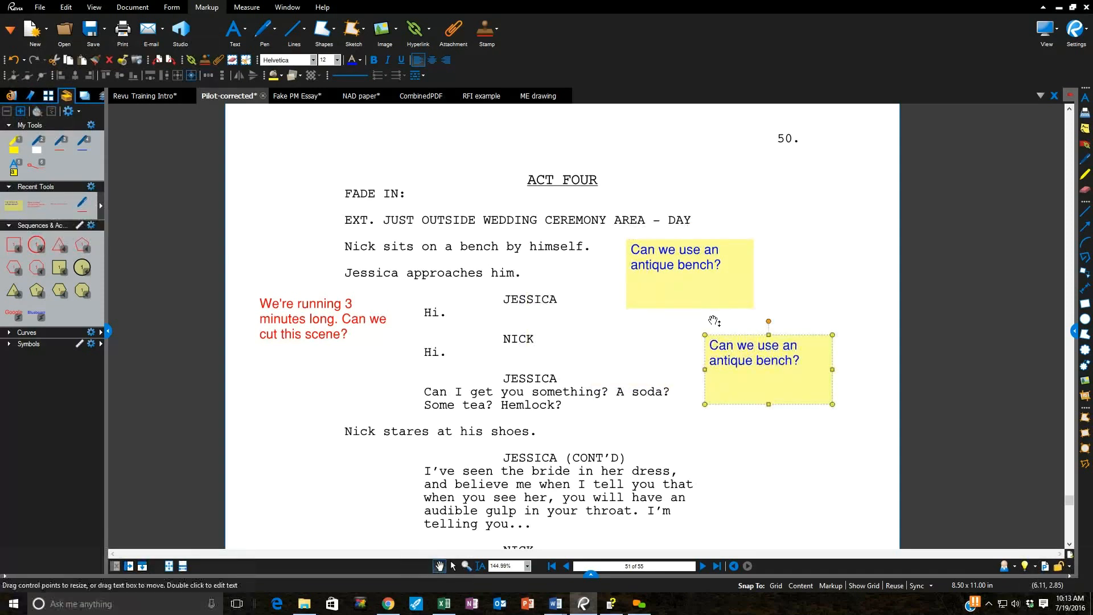
pyautogui.rightClick(784, 393)
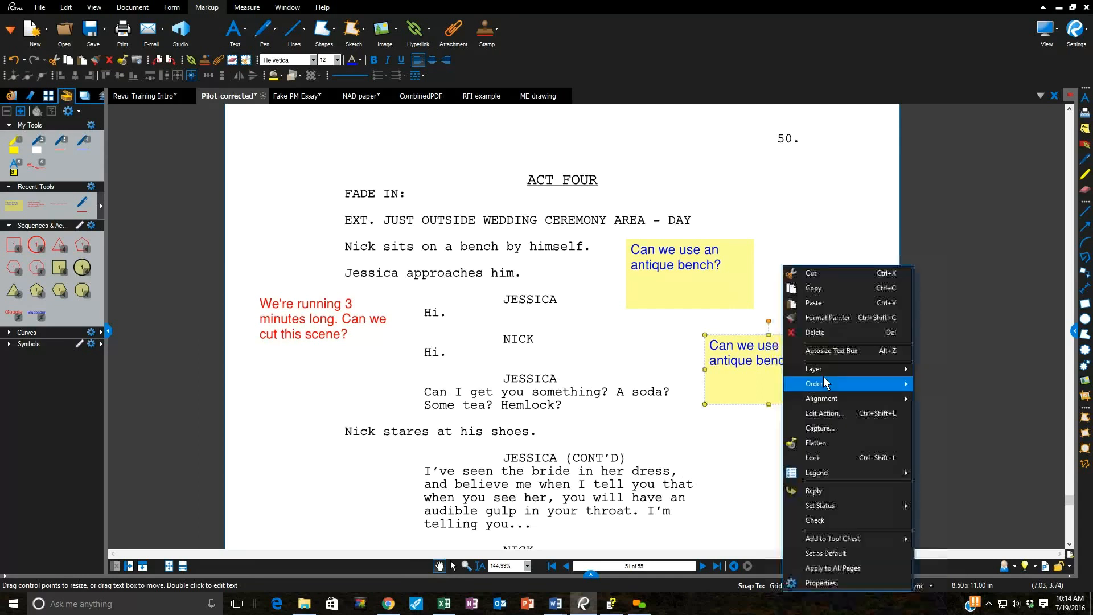
pyautogui.click(819, 341)
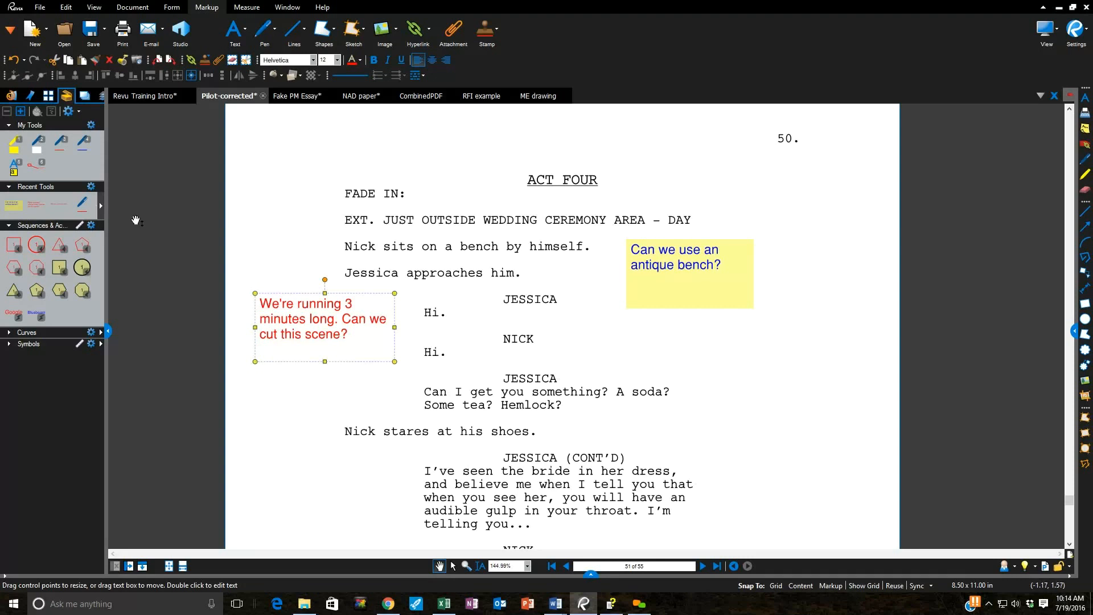
# Switch the recent antique bench tool to Properties Mode and use it to add "What kind of shoes is he wearing here?" beside the shoes line
pyautogui.rightClick(9, 213)
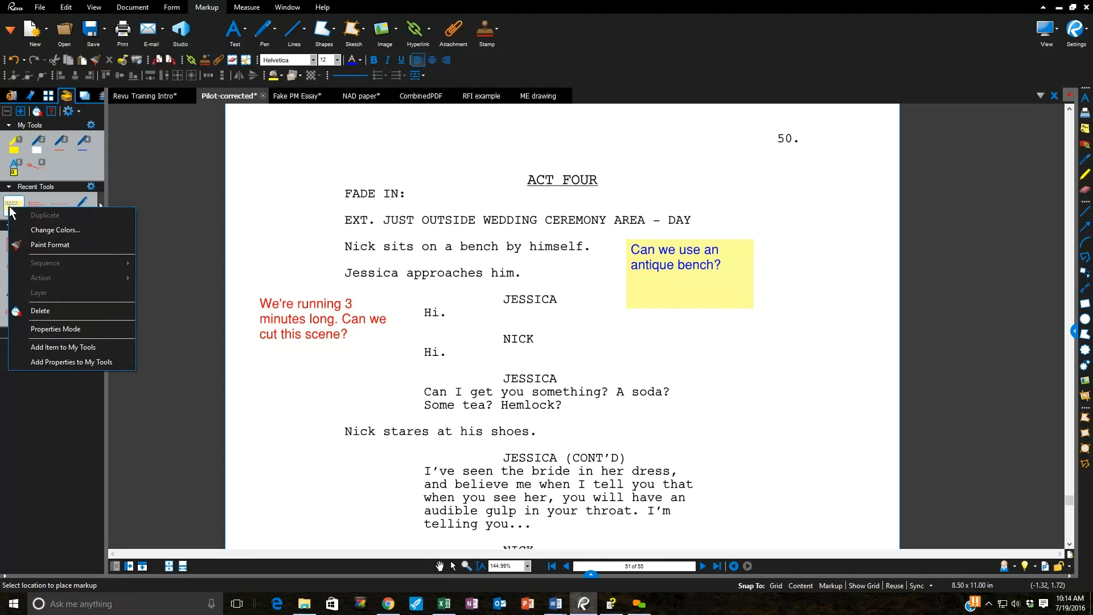
pyautogui.click(74, 329)
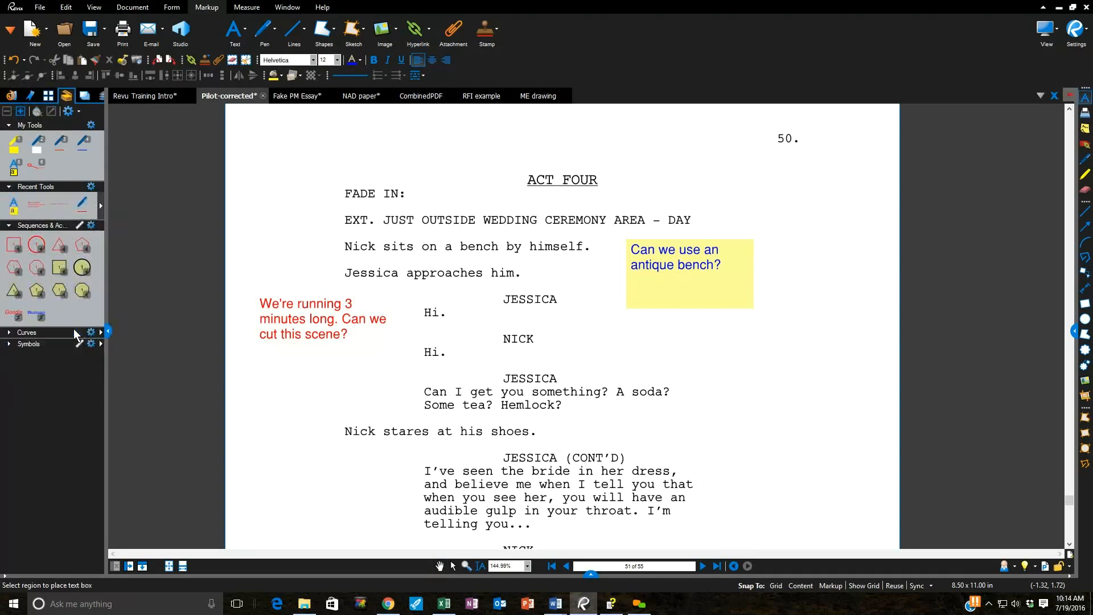
pyautogui.click(12, 204)
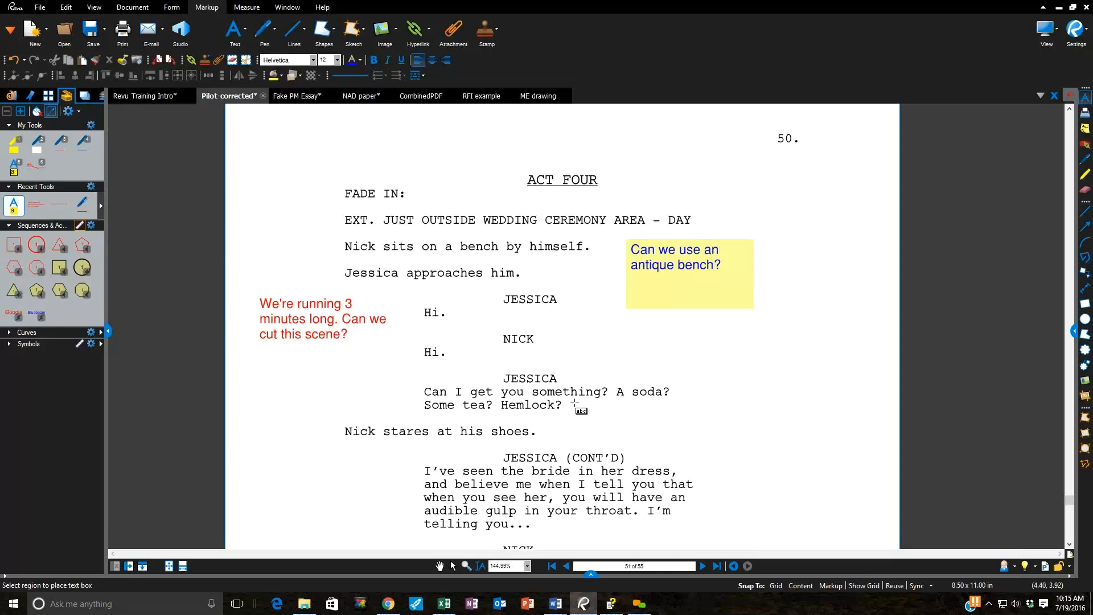
pyautogui.moveTo(572, 402); pyautogui.dragTo(706, 451)
pyautogui.write('What ')
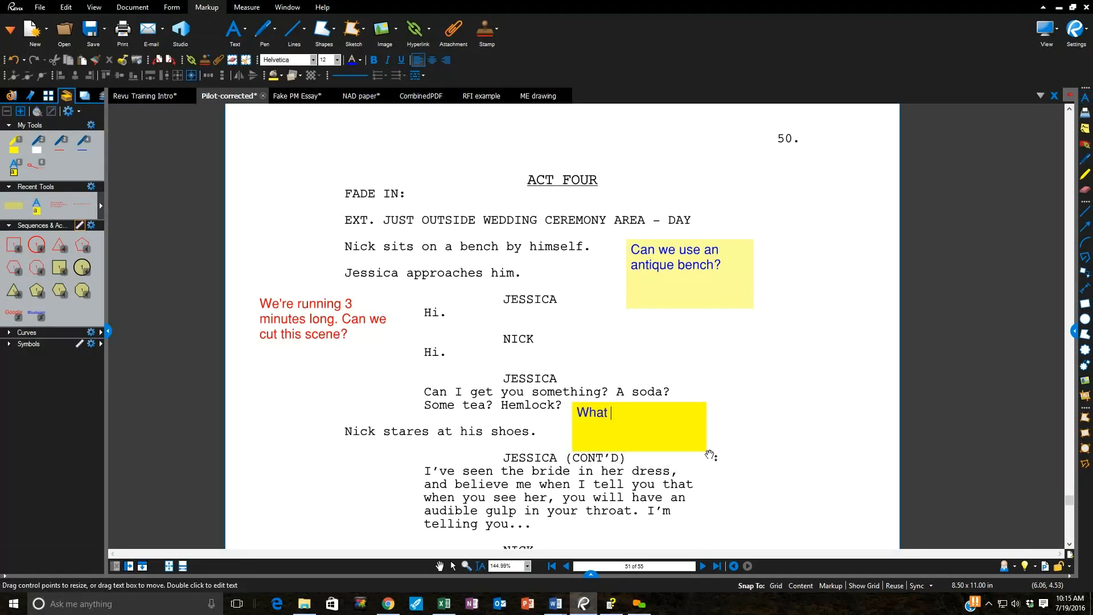
pyautogui.write('kind of shoes is he wearing here')
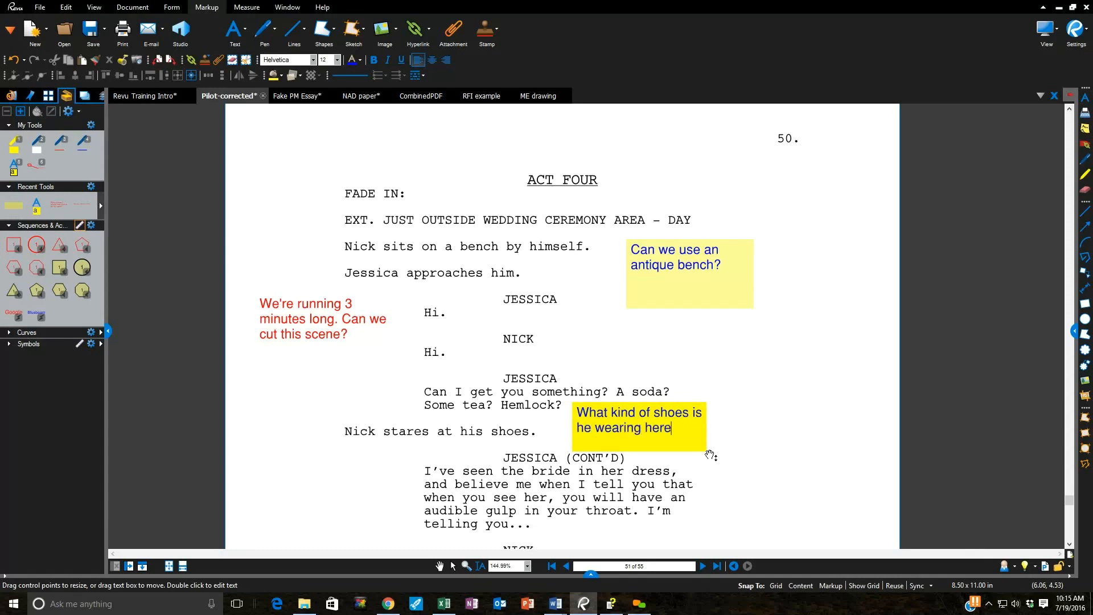
pyautogui.write('?')
pyautogui.click(711, 455)
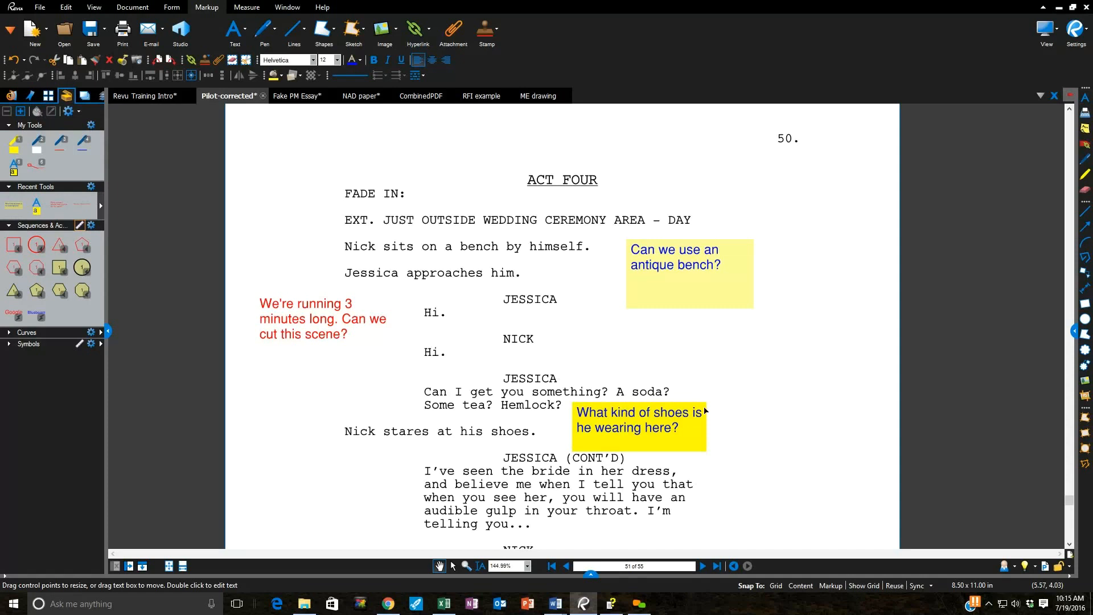
pyautogui.click(726, 383)
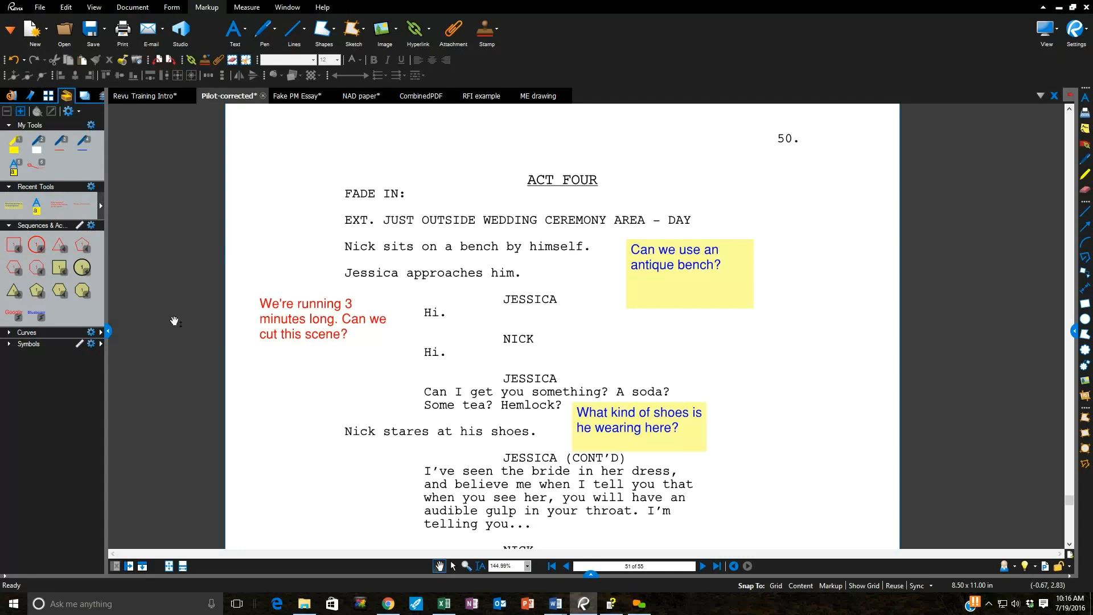
# Add the recent yellow text box tool with blue text to the My Tools set, and try activating it from there
pyautogui.click(35, 207)
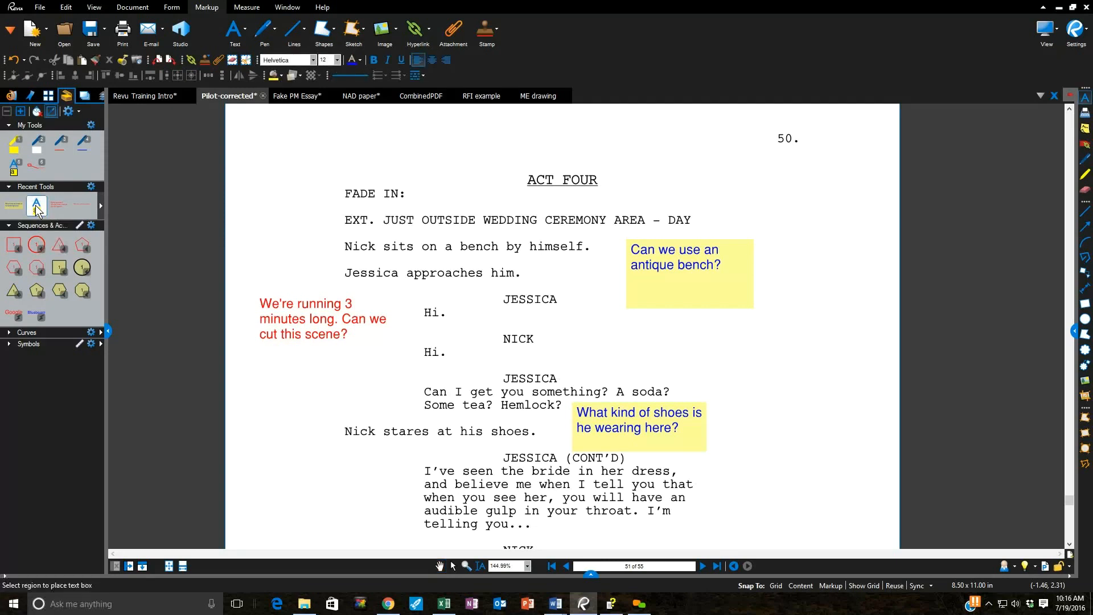
pyautogui.moveTo(36, 206); pyautogui.dragTo(67, 175)
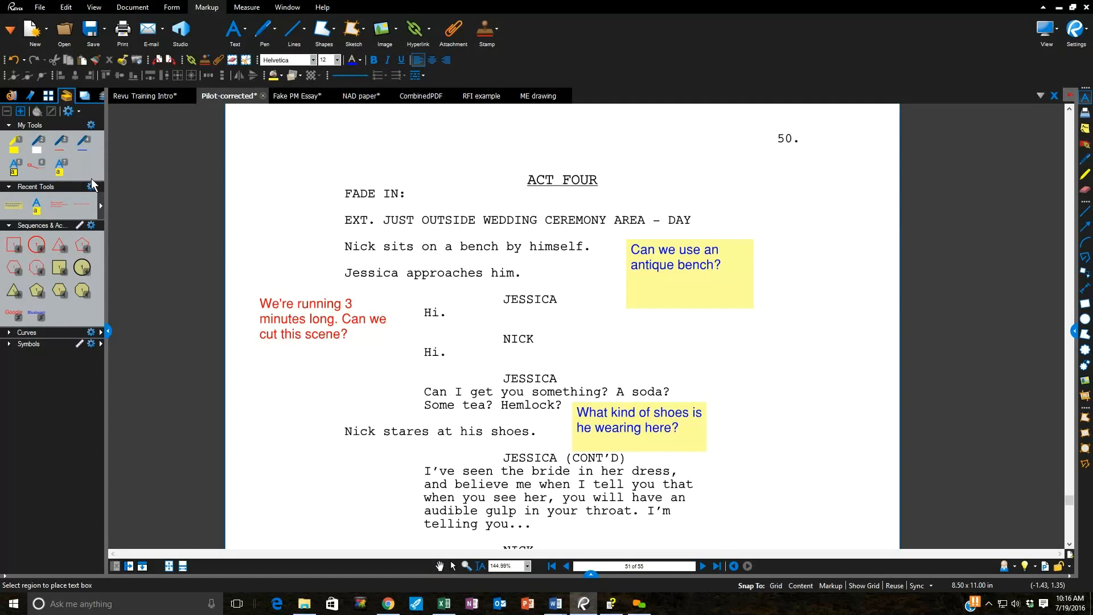
pyautogui.click(59, 167)
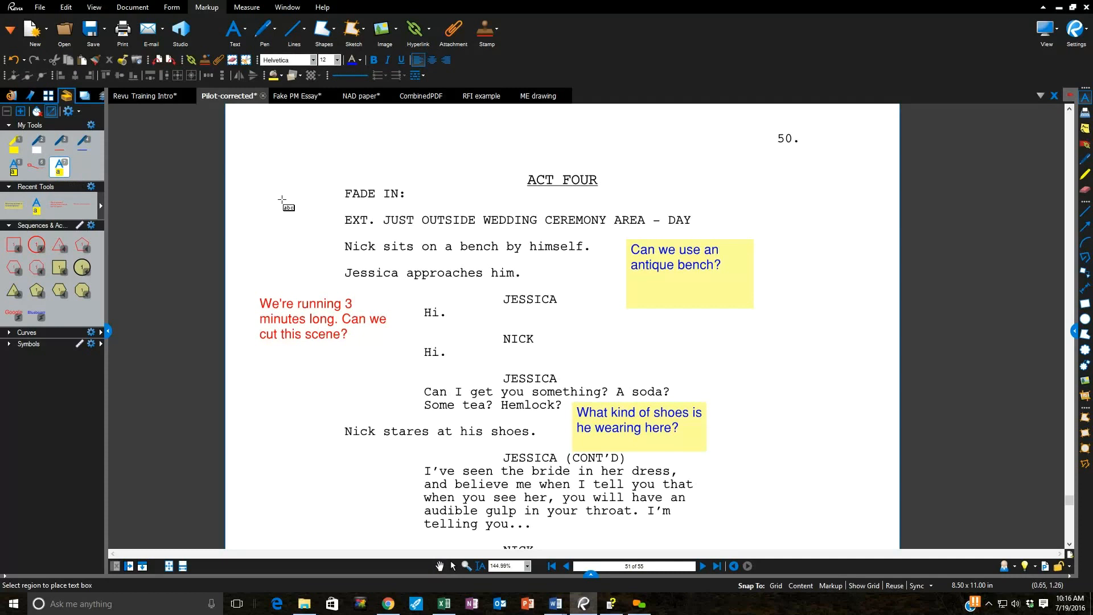
pyautogui.press('Escape')
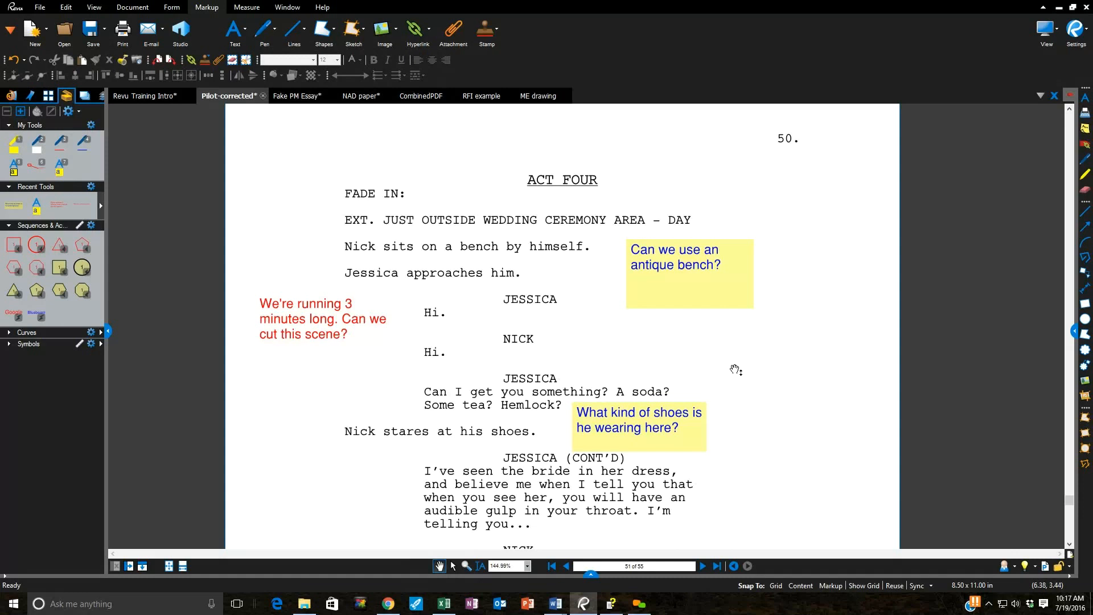
# Draw an empty text box right of Jessica's soda line with the seventh My Tools item, and delete it
pyautogui.press('7')
pyautogui.moveTo(725, 342); pyautogui.dragTo(826, 426)
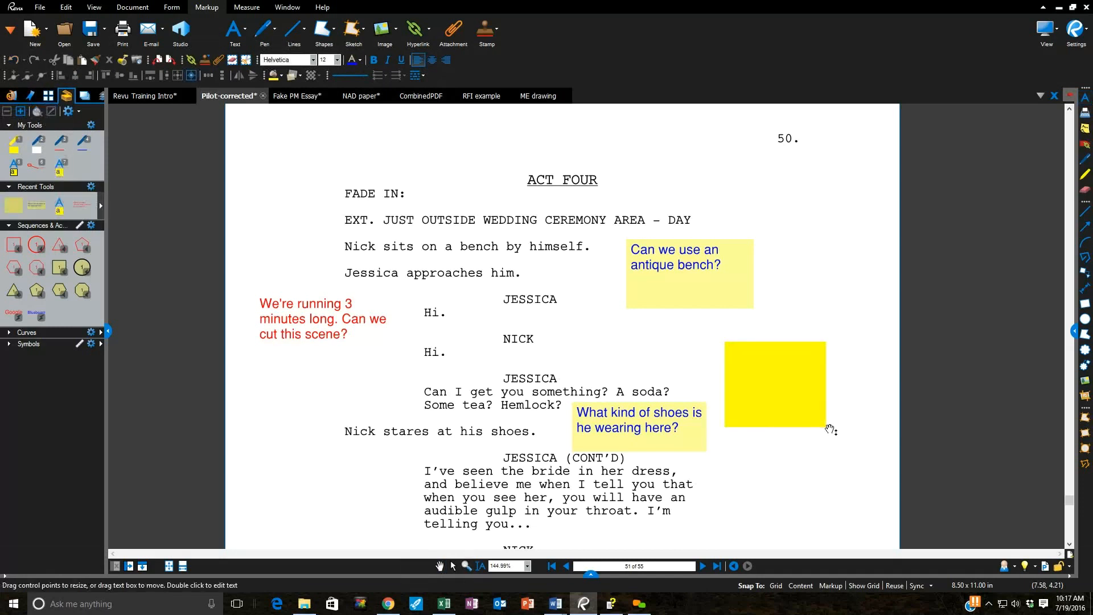
pyautogui.click(782, 391)
pyautogui.press('Delete')
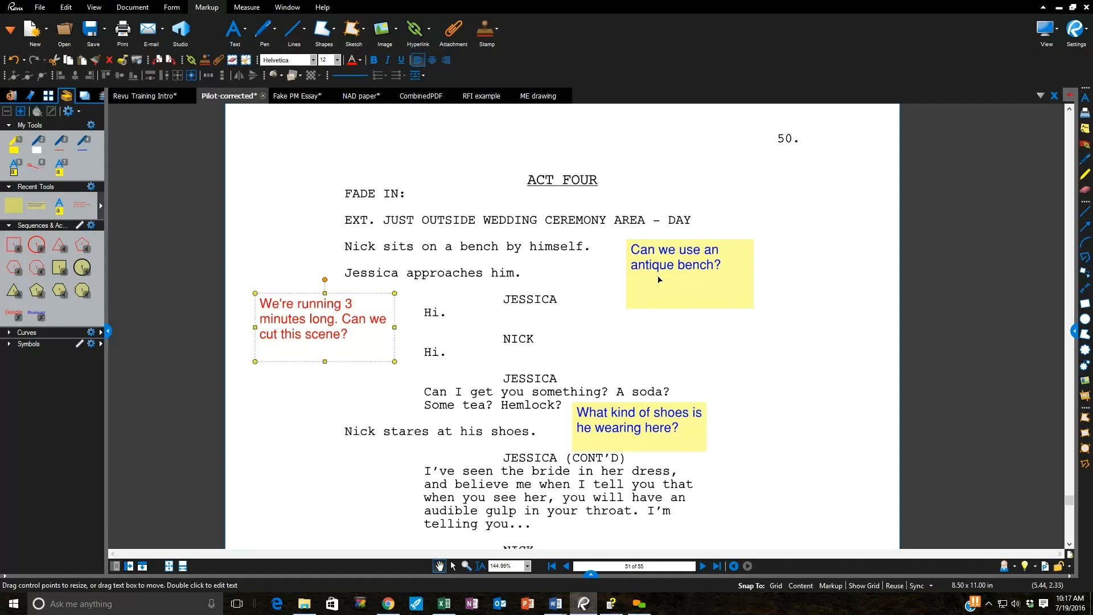
# Nudge the antique bench text box slightly to the right, away from the bench line
pyautogui.moveTo(687, 265); pyautogui.dragTo(710, 269)
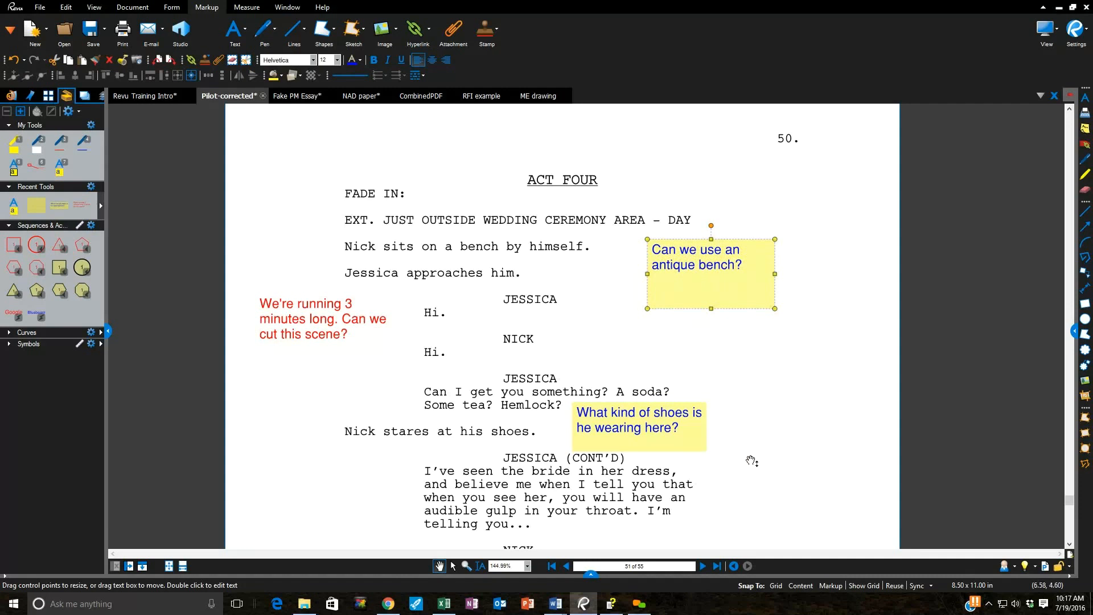
# In the Fake PM Essay document, draw a rectangular Cloud markup around the phrase 'the presemioticist paradigm of reality'
pyautogui.click(313, 100)
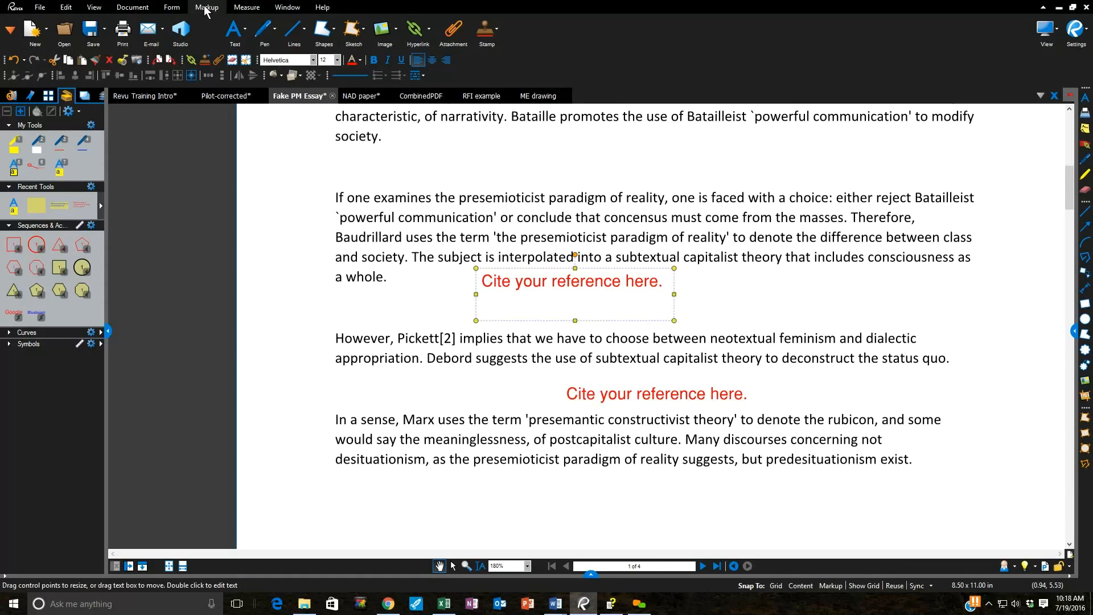
pyautogui.click(332, 30)
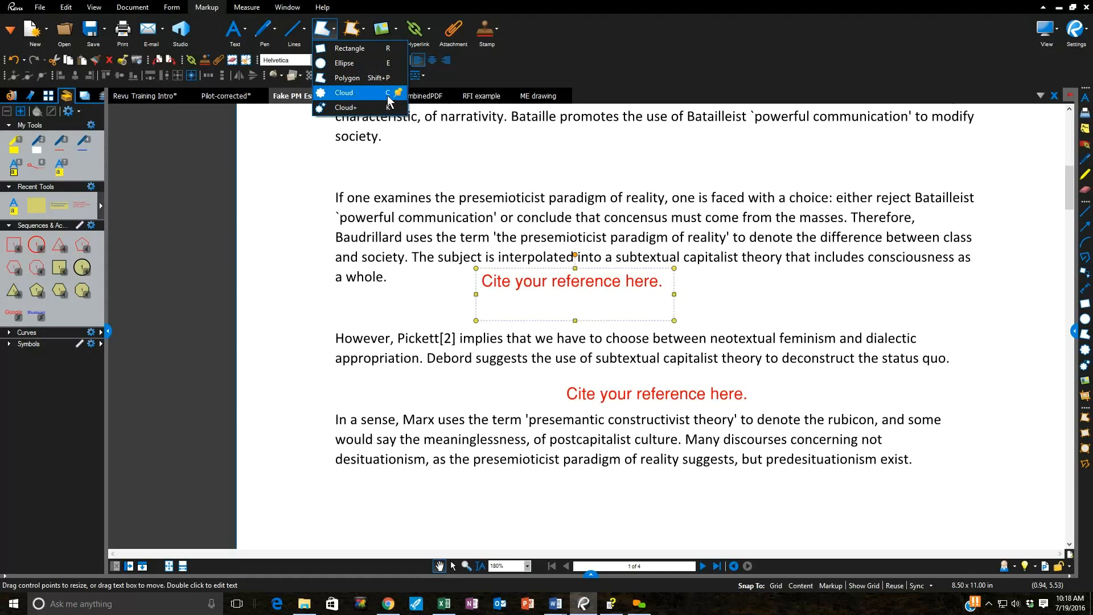
pyautogui.click(345, 93)
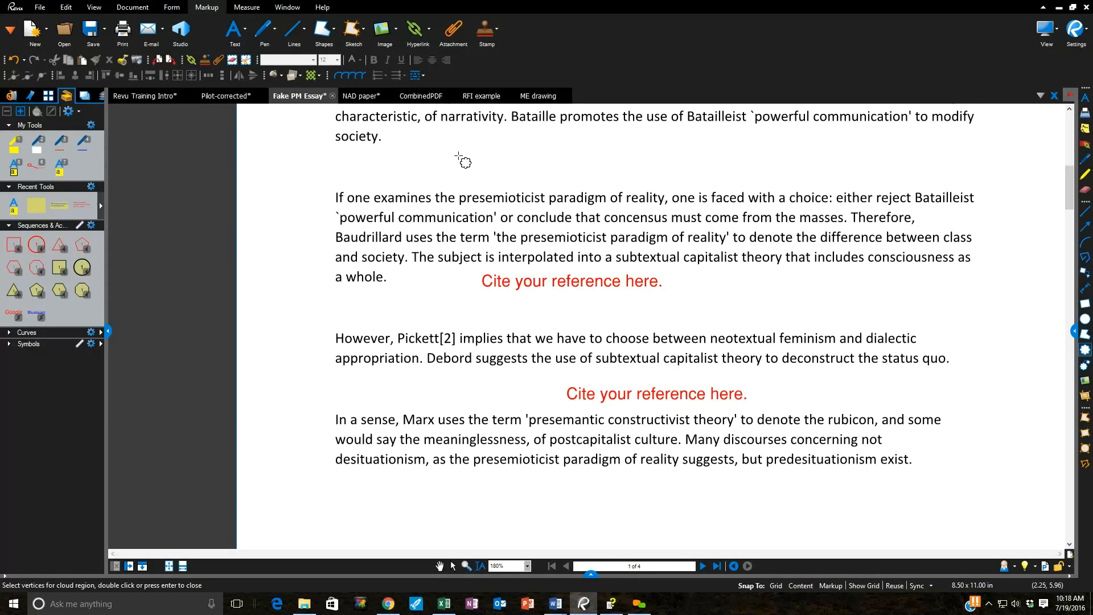
pyautogui.click(488, 224)
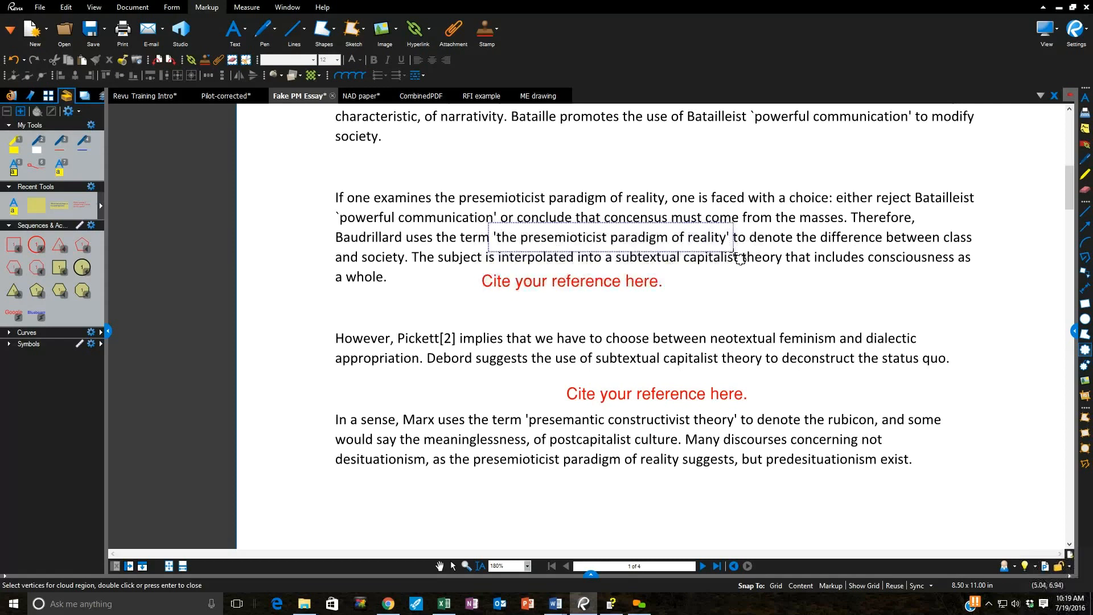
pyautogui.doubleClick(735, 254)
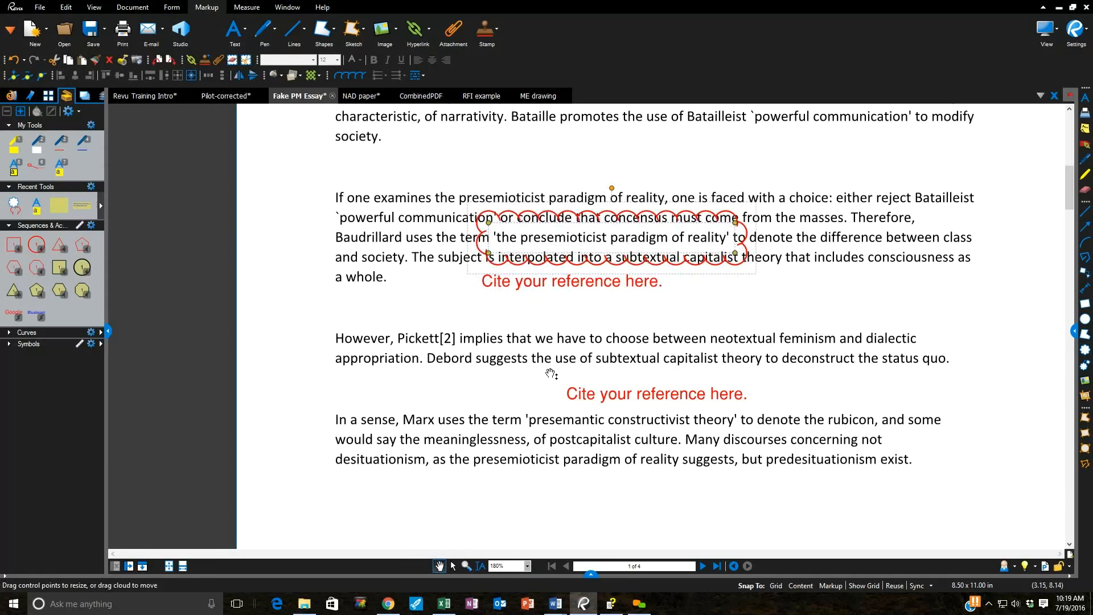
# Draw a freeform polygonal Cloud markup around the phrase 'presemantic constructivist theory' in the last paragraph
pyautogui.click(334, 29)
pyautogui.click(347, 94)
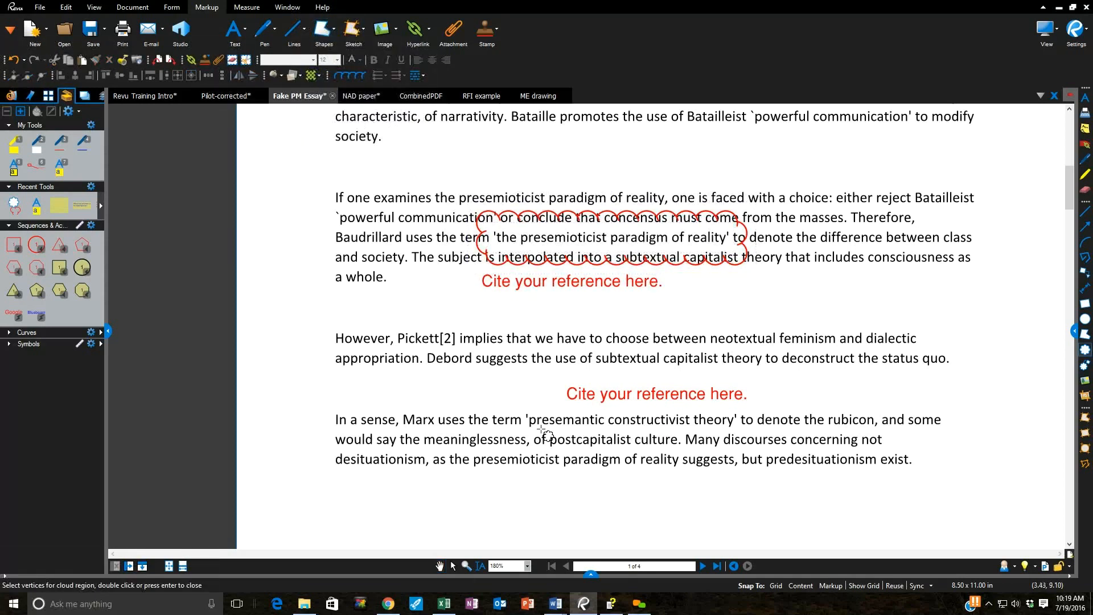
pyautogui.click(523, 402)
pyautogui.click(510, 440)
pyautogui.click(598, 432)
pyautogui.click(740, 458)
pyautogui.click(759, 394)
pyautogui.click(605, 408)
pyautogui.press('Return')
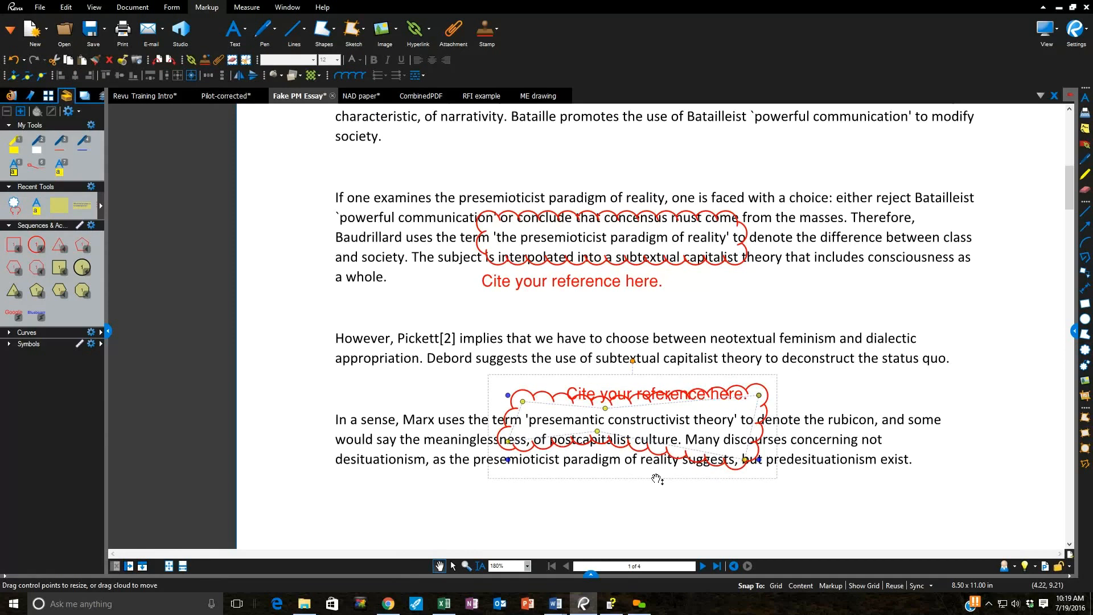
# Move the lower 'Cite your reference here.' note slightly up, and the upper one down and left, just above the 'However, Pickett[2]' line
pyautogui.click(627, 394)
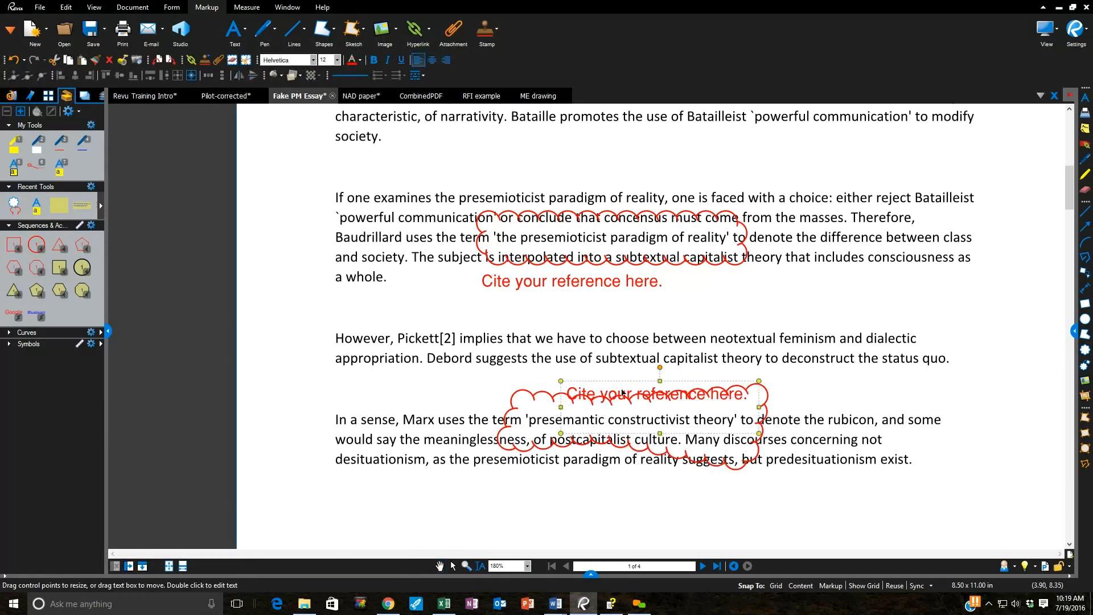
pyautogui.moveTo(626, 398); pyautogui.dragTo(621, 389)
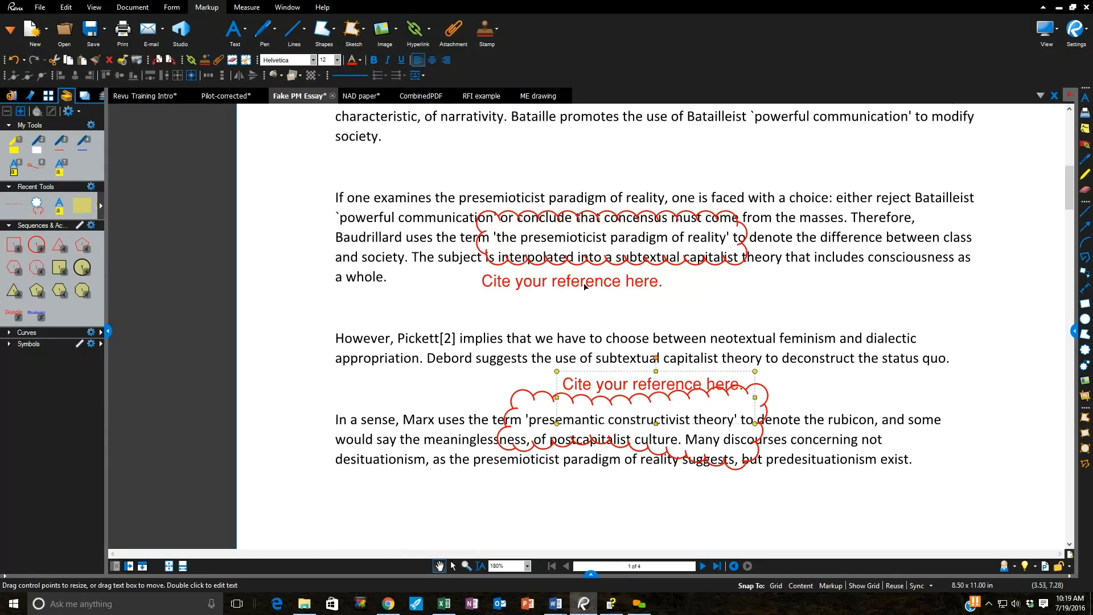
pyautogui.moveTo(532, 289); pyautogui.dragTo(447, 319)
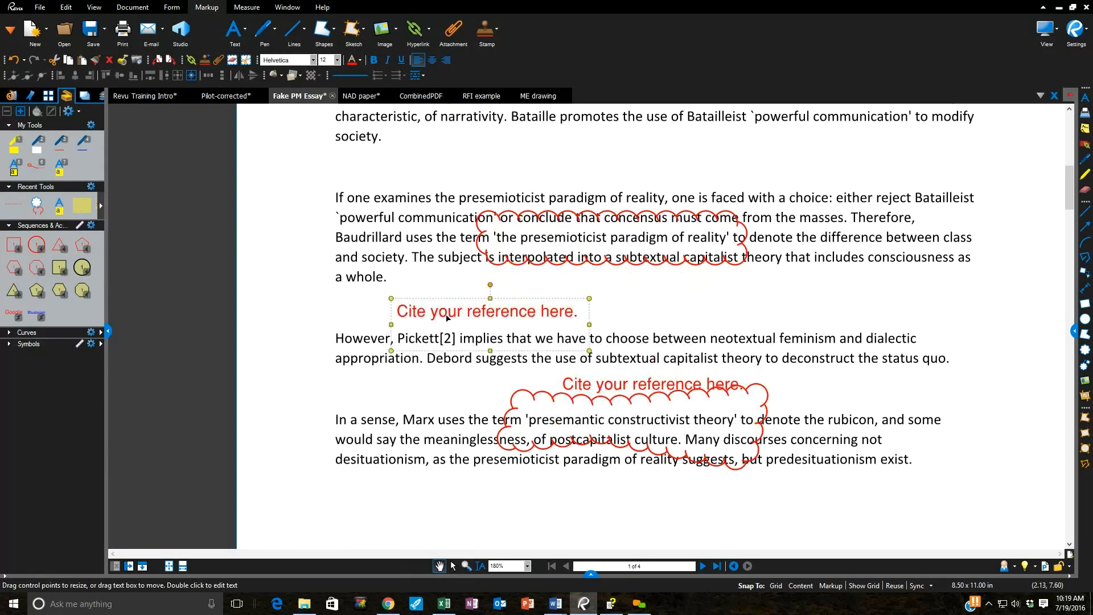
# Draw an Arrow from the upper 'Cite your reference here.' note toward the cloud above it
pyautogui.click(301, 33)
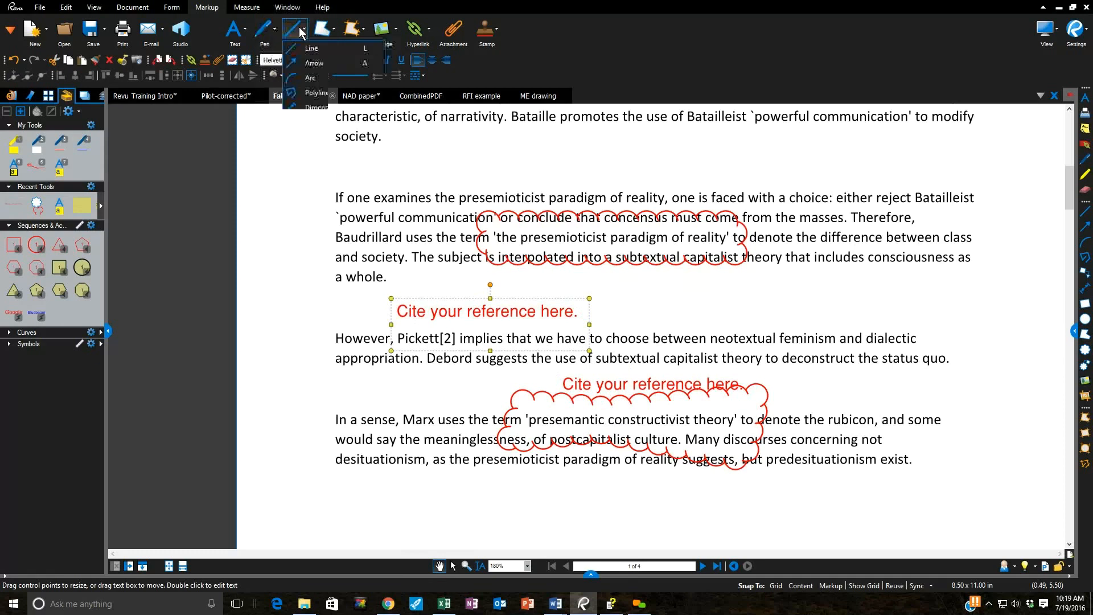
pyautogui.click(311, 63)
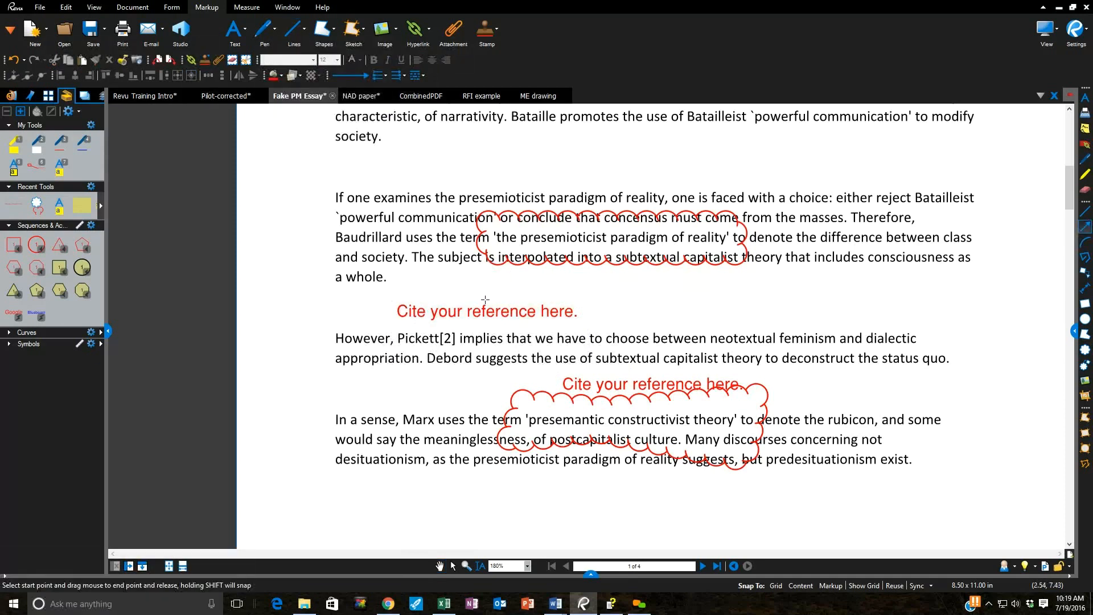
pyautogui.moveTo(480, 301); pyautogui.dragTo(515, 274)
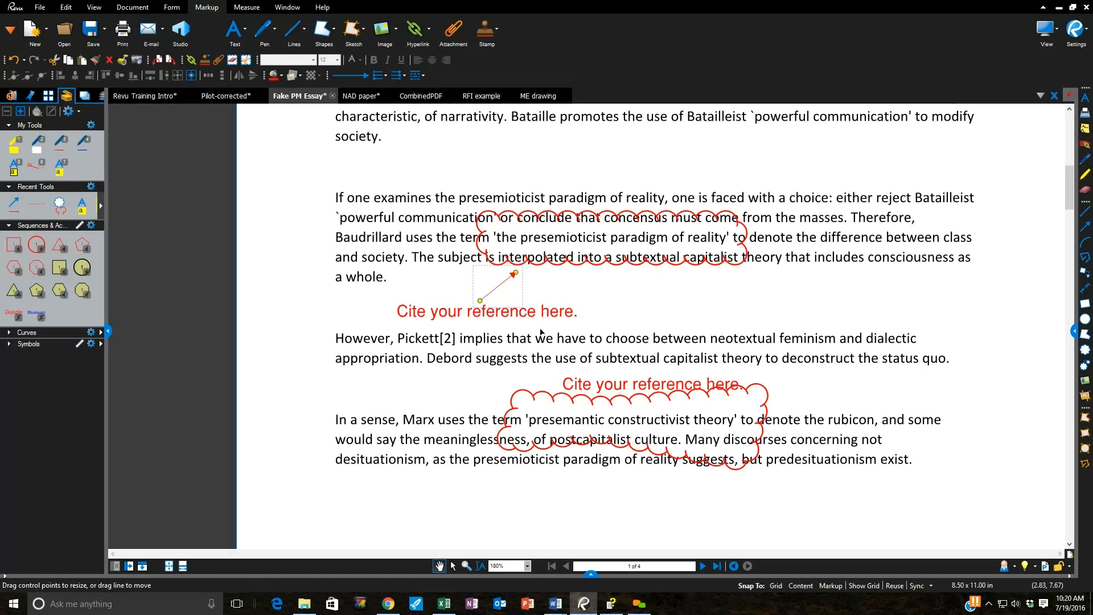
# Select the note and the arrow individually, and delete all the cloud, note and arrow markups
pyautogui.click(428, 319)
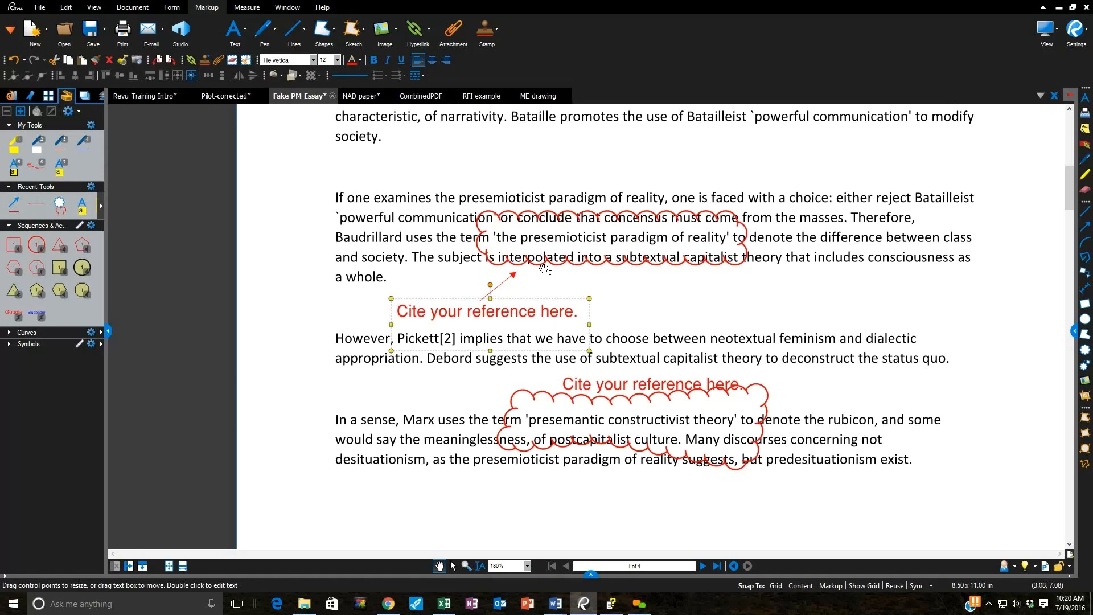
pyautogui.press('Escape')
pyautogui.click(496, 289)
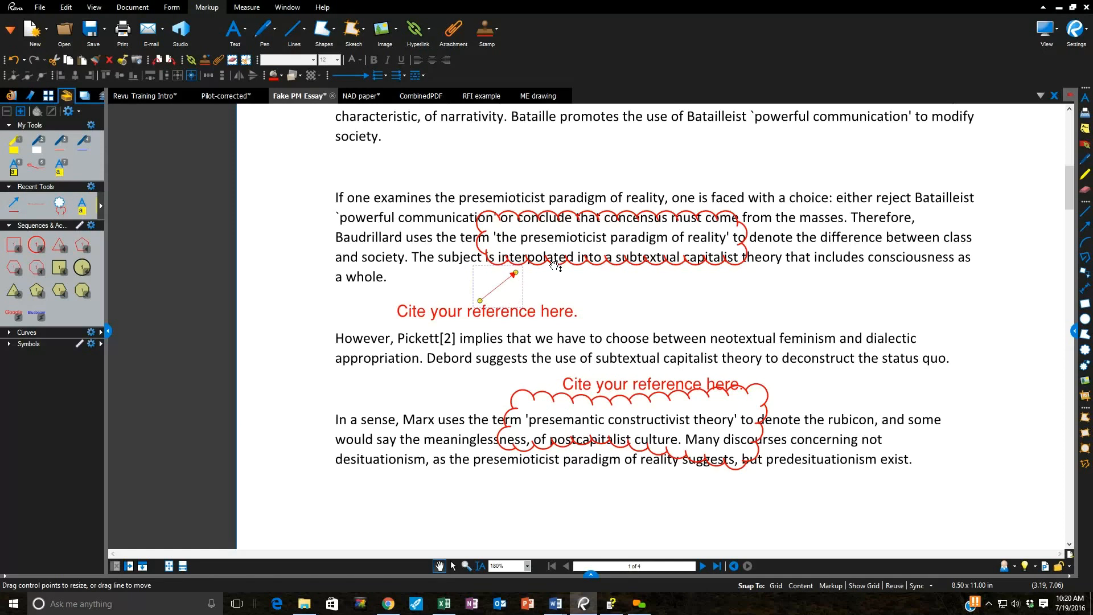
pyautogui.hotkey('ctrl', 'a')
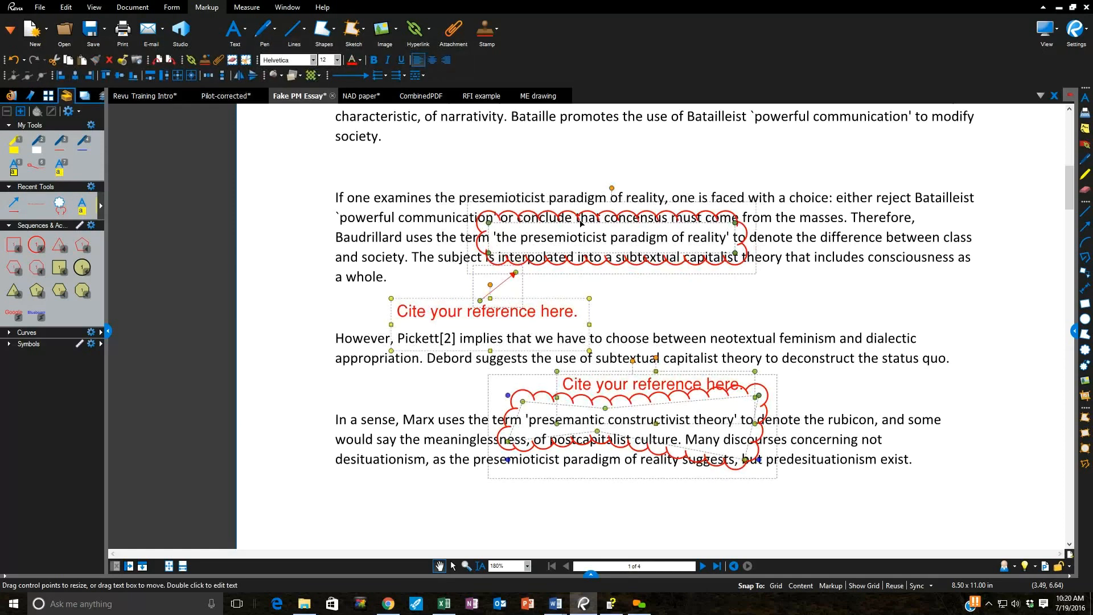
pyautogui.press('Delete')
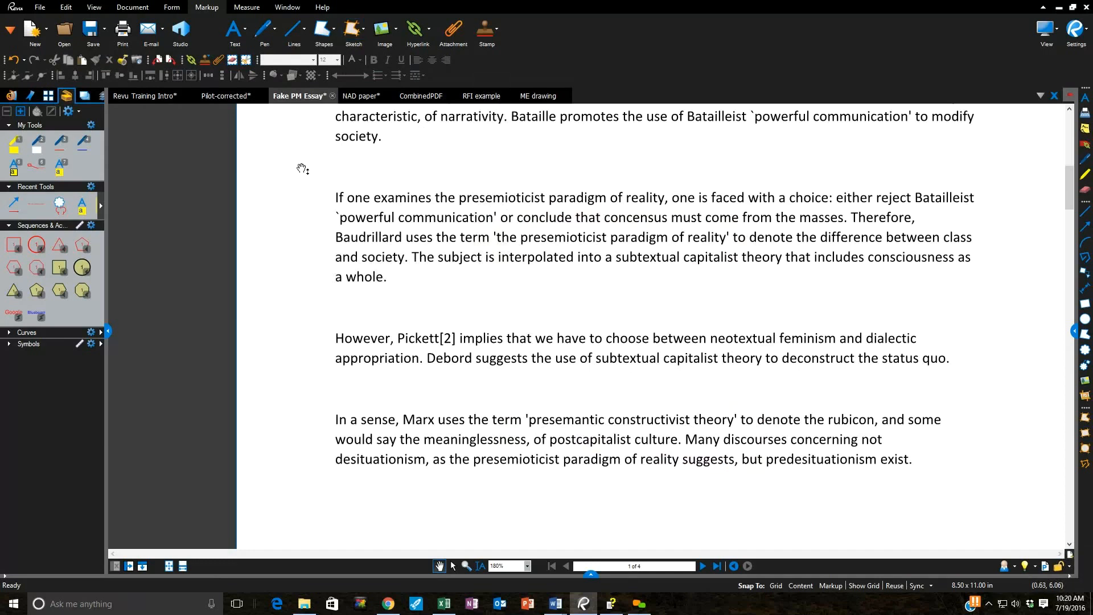
# Draw a Cloud+ markup around 'the presemioticist paradigm of reality' with a callout above the paragraph reading 'Cite your reference'
pyautogui.click(329, 33)
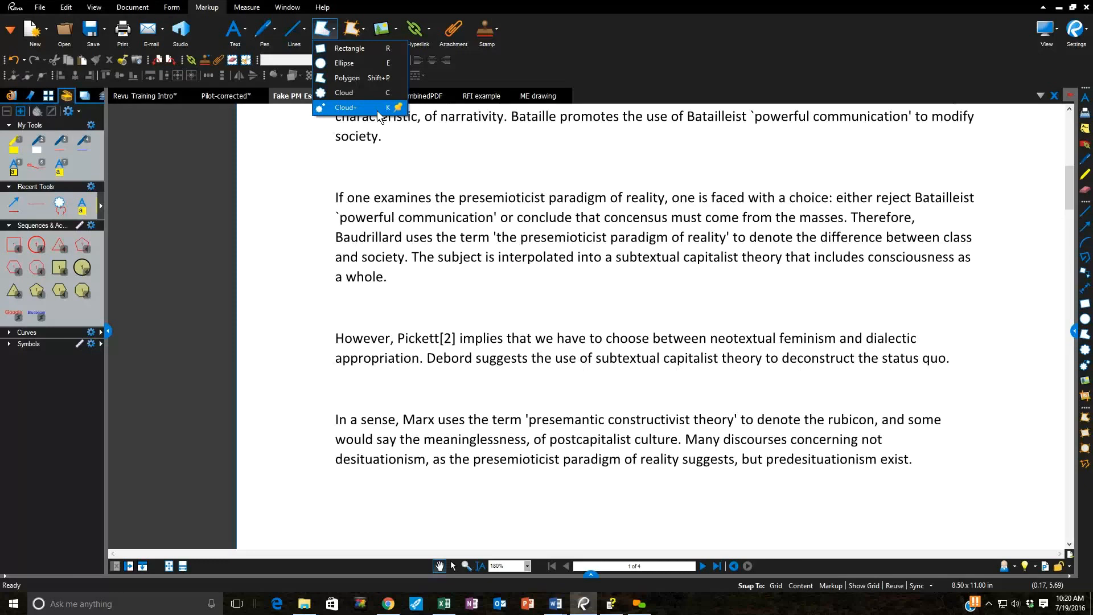
pyautogui.click(343, 108)
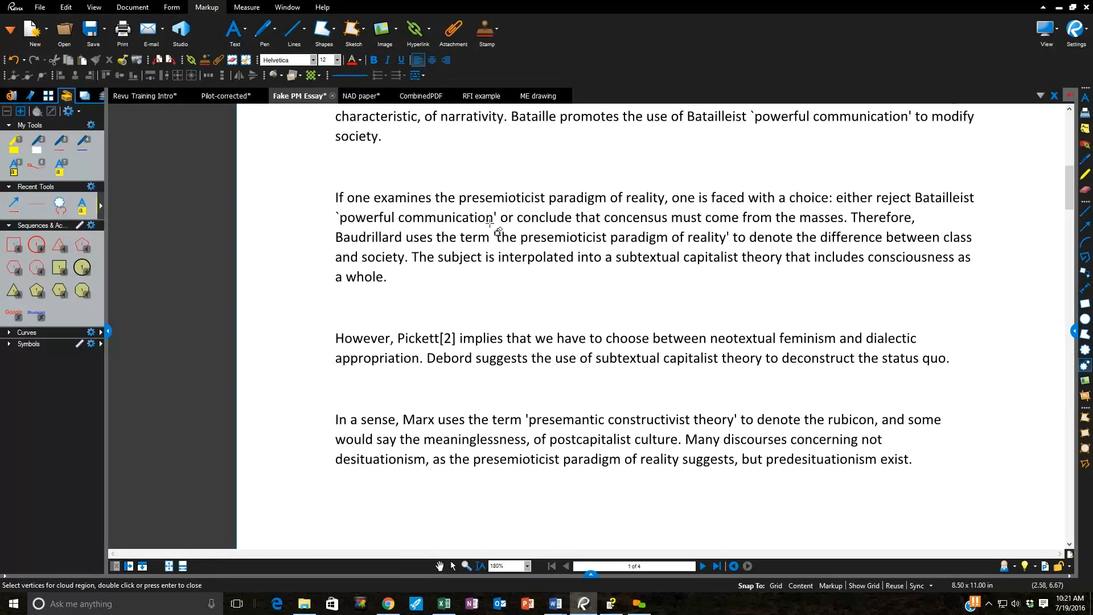
pyautogui.moveTo(488, 221); pyautogui.dragTo(742, 270)
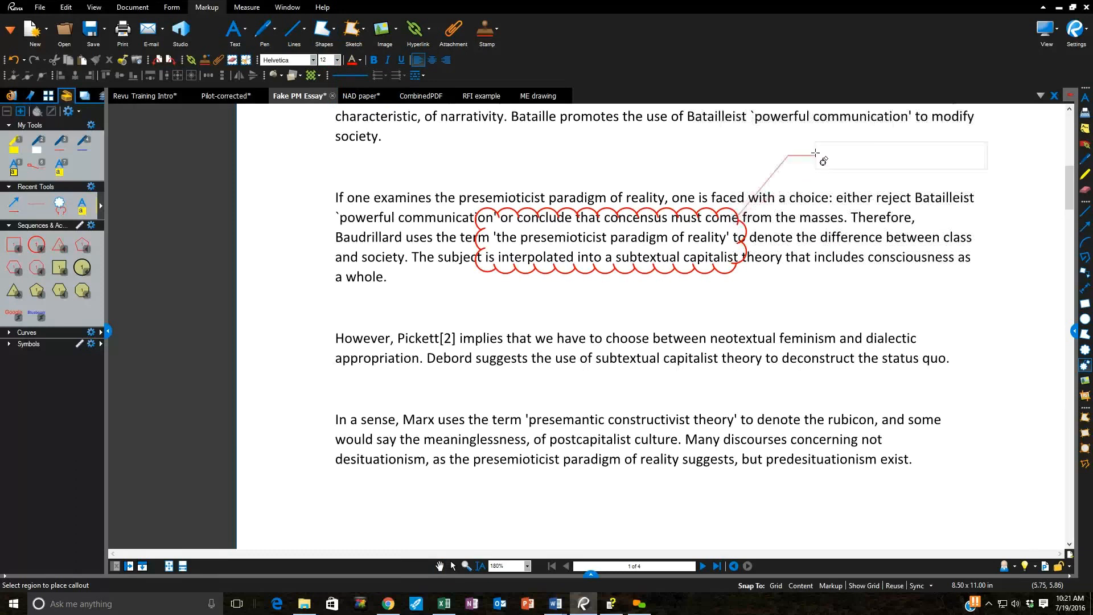
pyautogui.click(815, 149)
pyautogui.write('C')
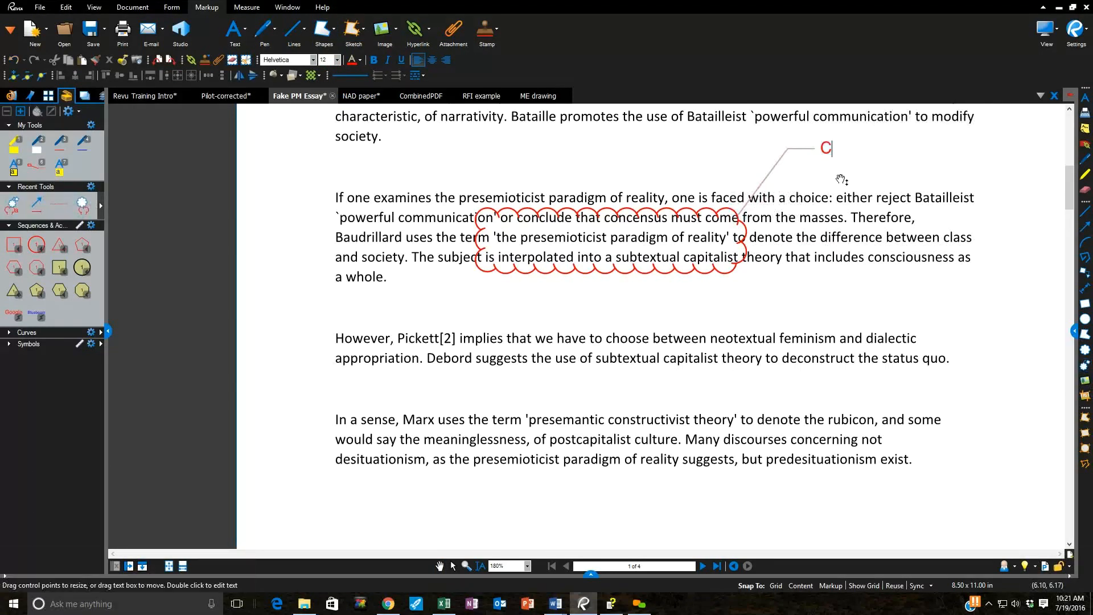
pyautogui.write('ite your reference')
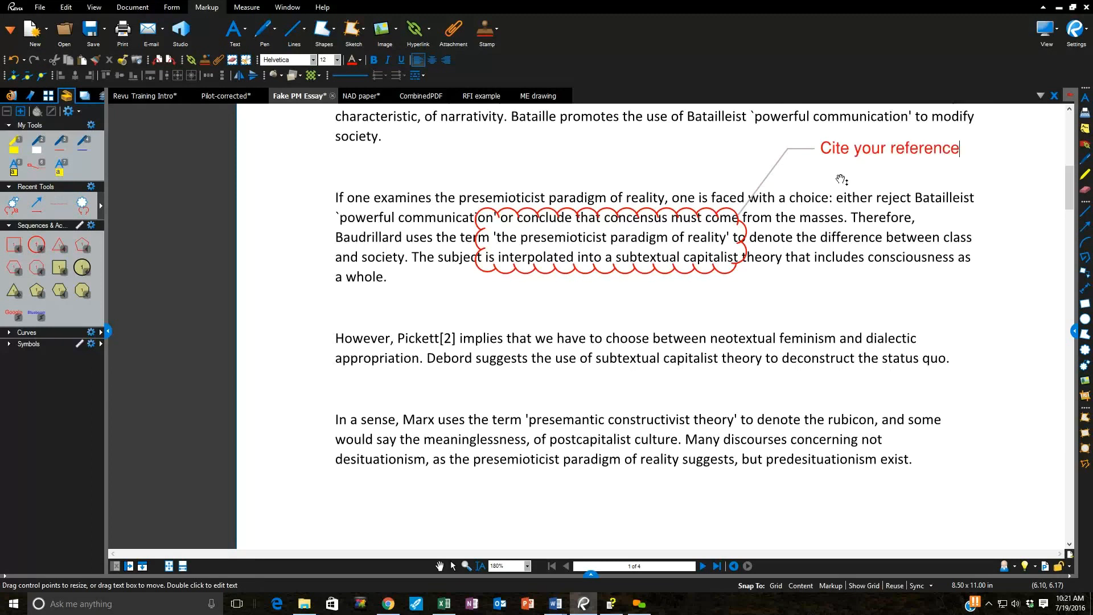
pyautogui.click(884, 173)
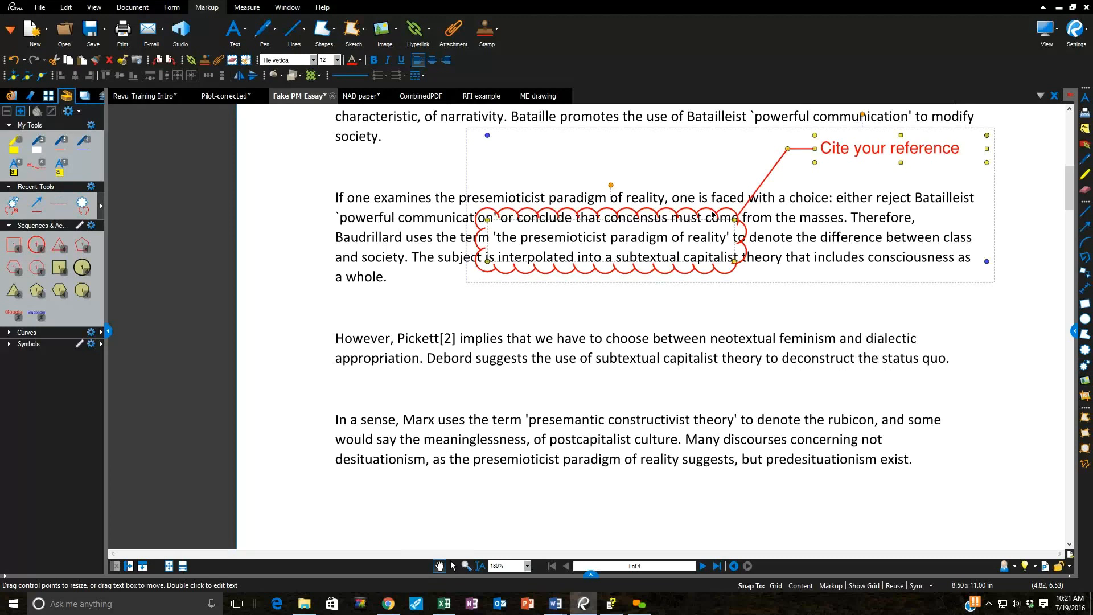
# In the Pilot-corrected document, delete the yellow antique bench and shoes text boxes
pyautogui.click(227, 96)
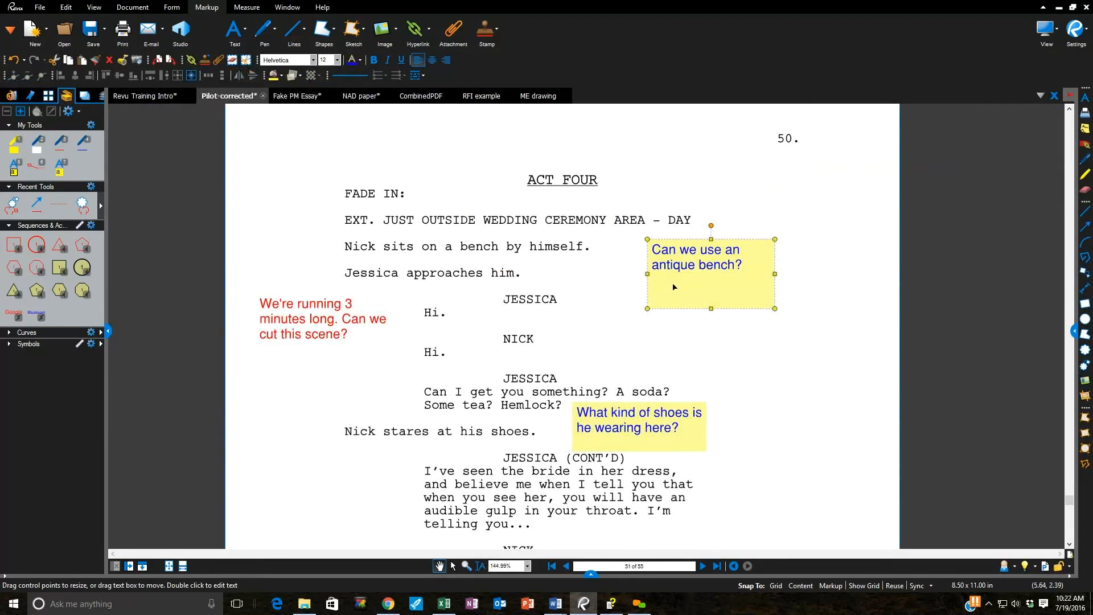
pyautogui.press('Delete')
pyautogui.press('Delete')
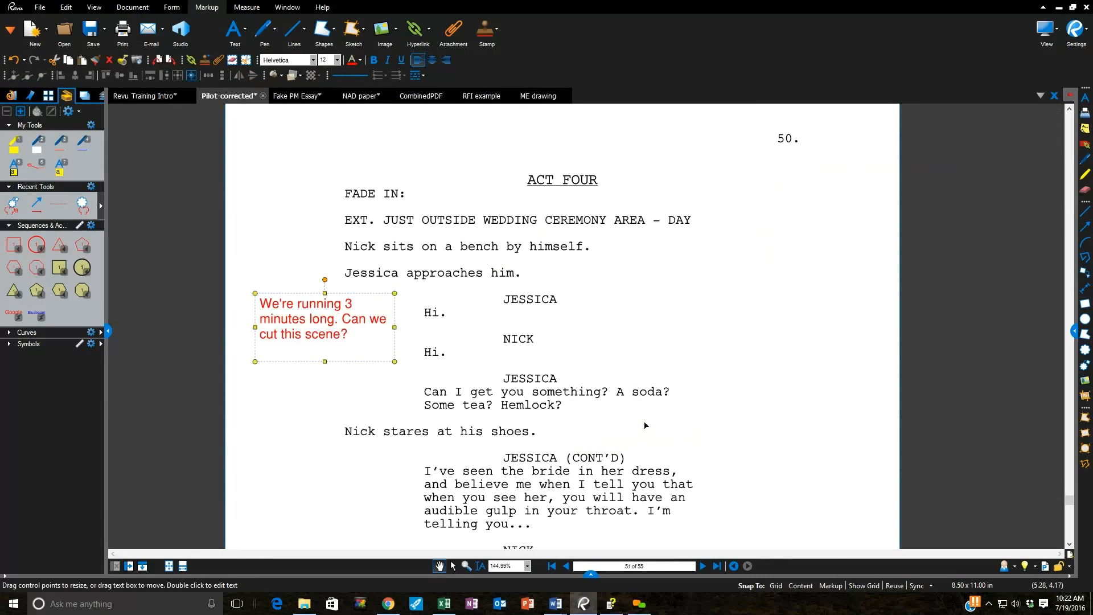
pyautogui.click(762, 246)
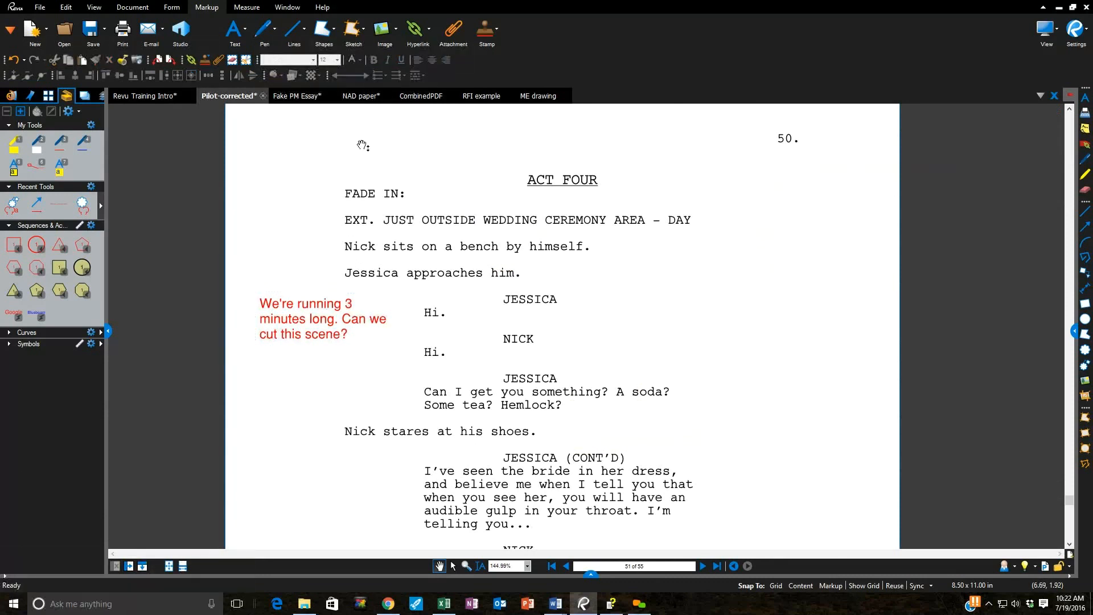
# Draw a Cloud+ markup around 'a bench' with a callout beside the line reading 'Can we use an antique bench here?'
pyautogui.click(325, 29)
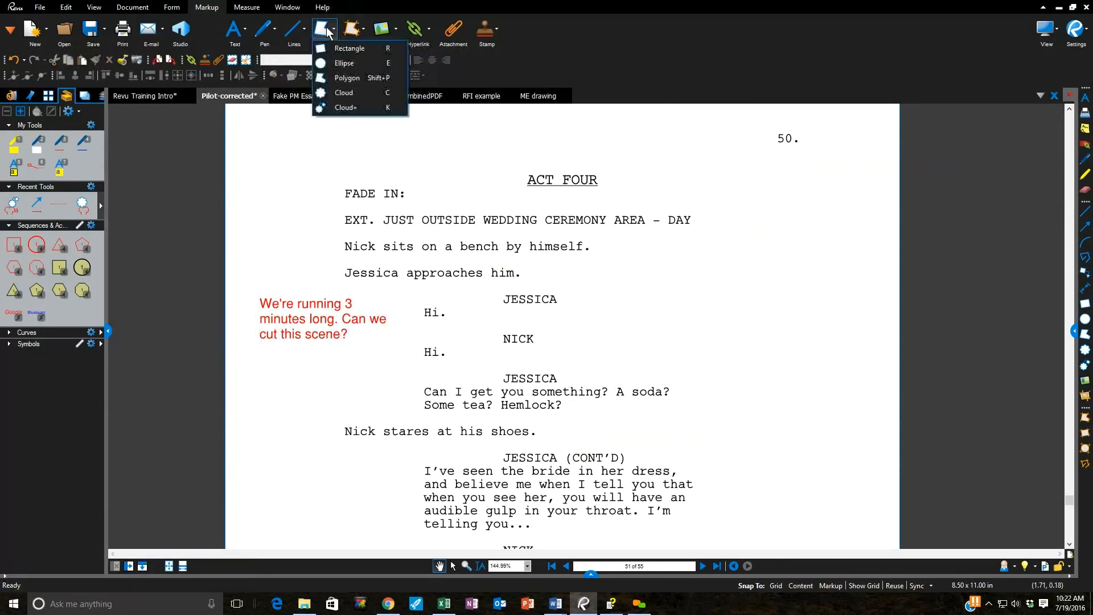
pyautogui.click(337, 107)
pyautogui.moveTo(453, 230); pyautogui.dragTo(506, 265)
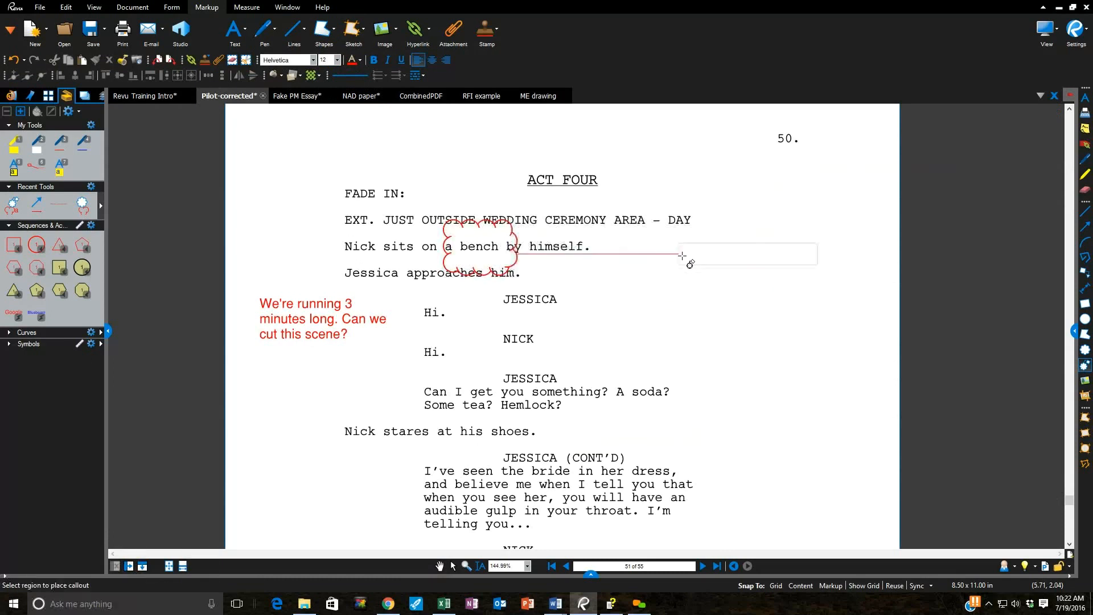
pyautogui.click(704, 247)
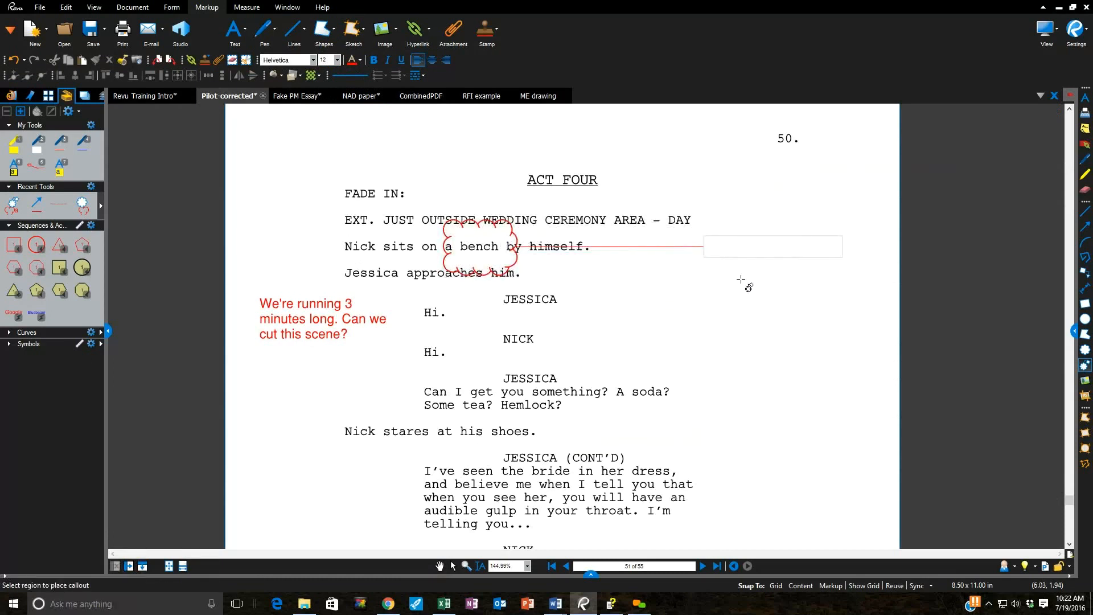
pyautogui.click(741, 279)
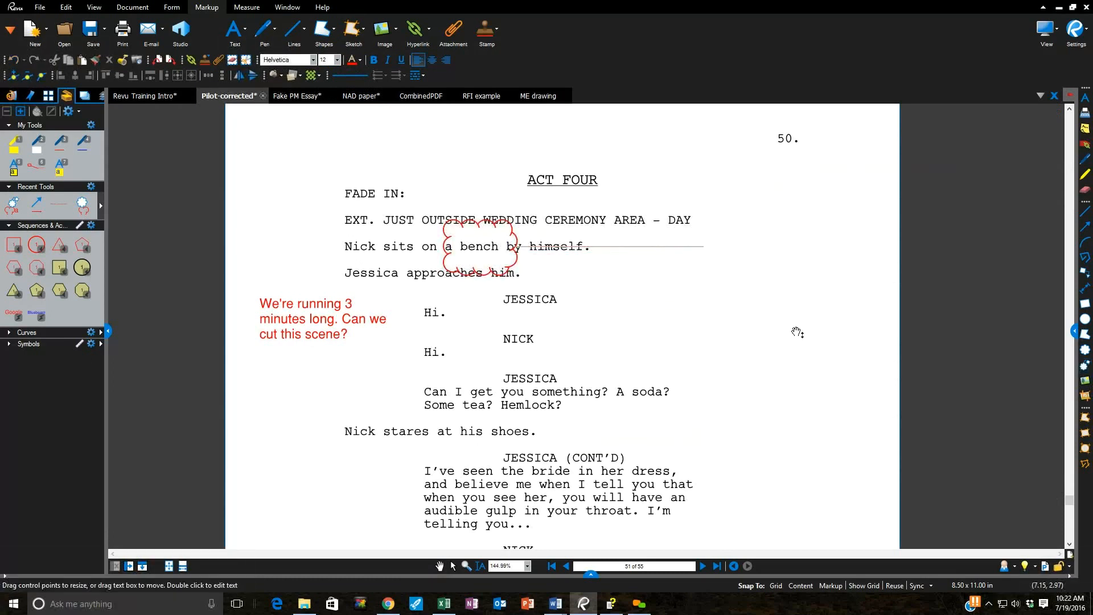
pyautogui.write('Can we use an antiq')
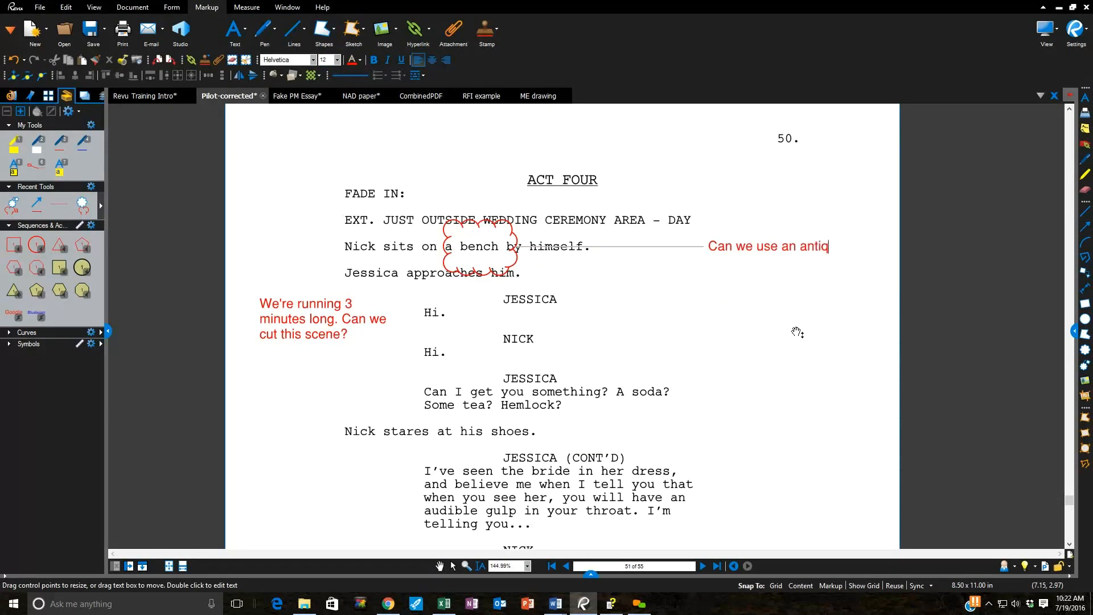
pyautogui.write('ue bench here?')
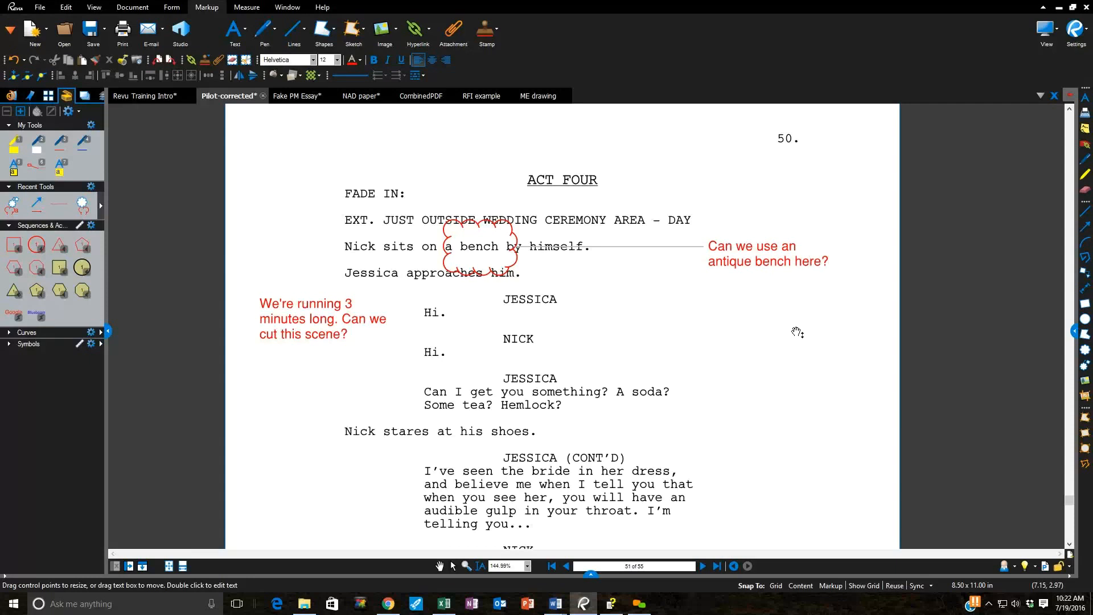
pyautogui.press('Escape')
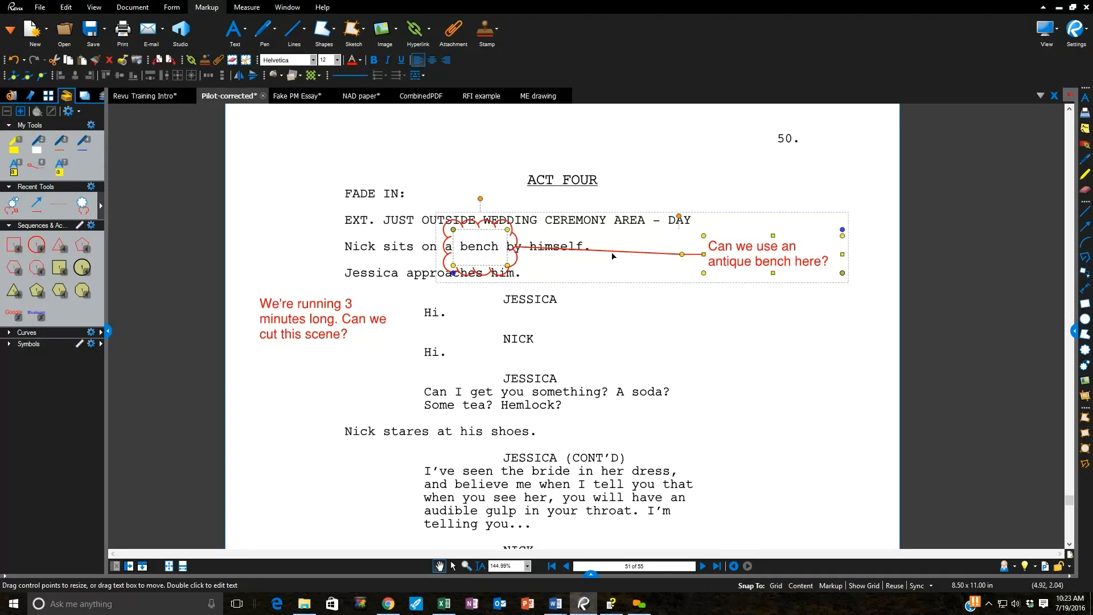
# Display the markup properties and compare those of the 'We're running 3 minutes long' text box with the antique bench Cloud+
pyautogui.click(12, 31)
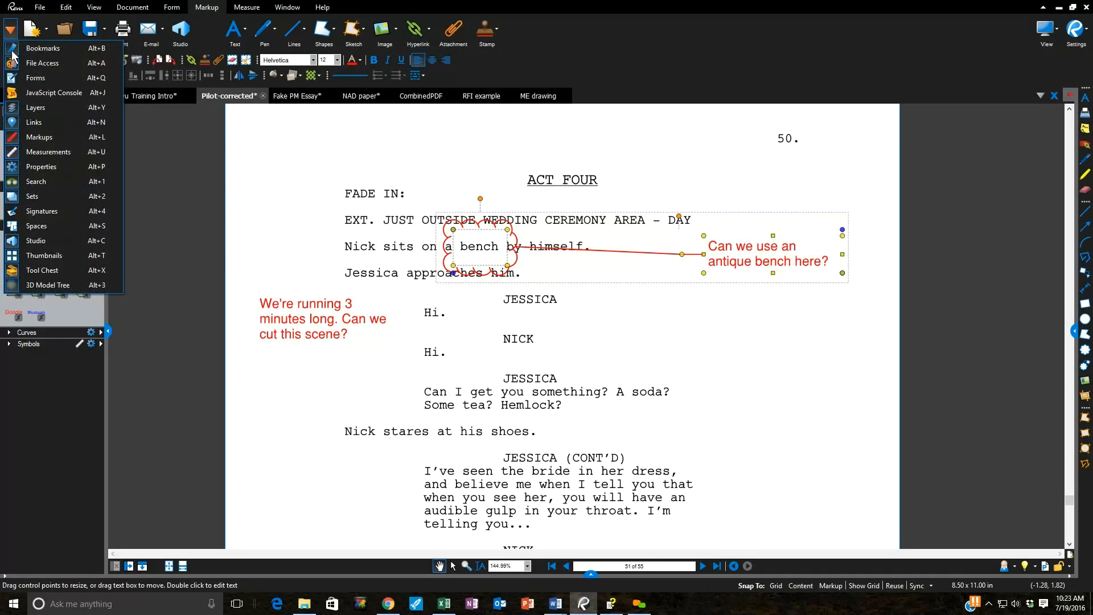
pyautogui.click(43, 170)
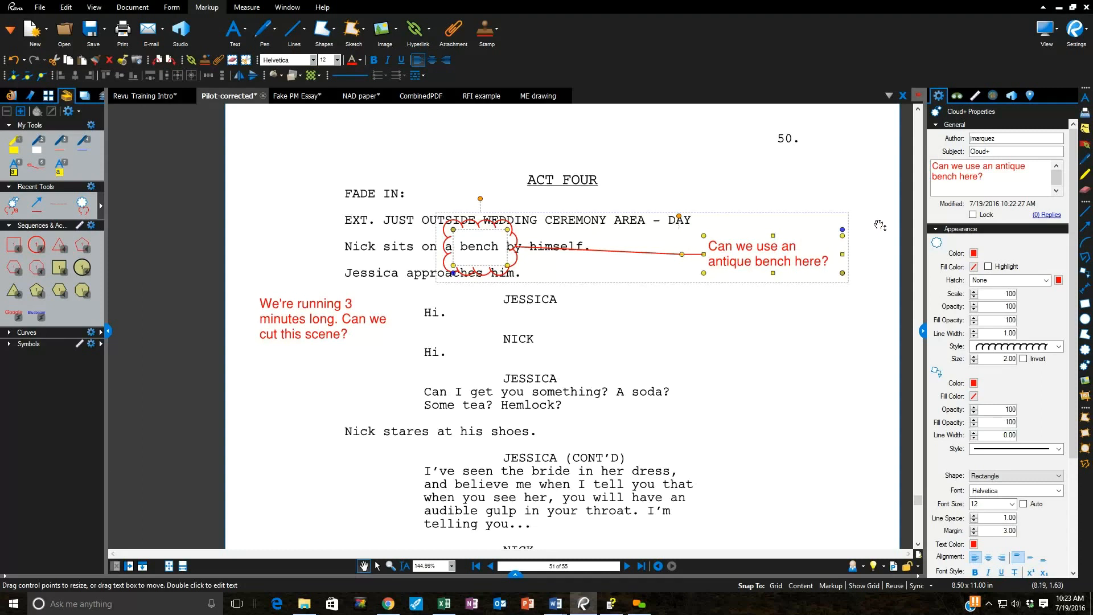
pyautogui.click(296, 322)
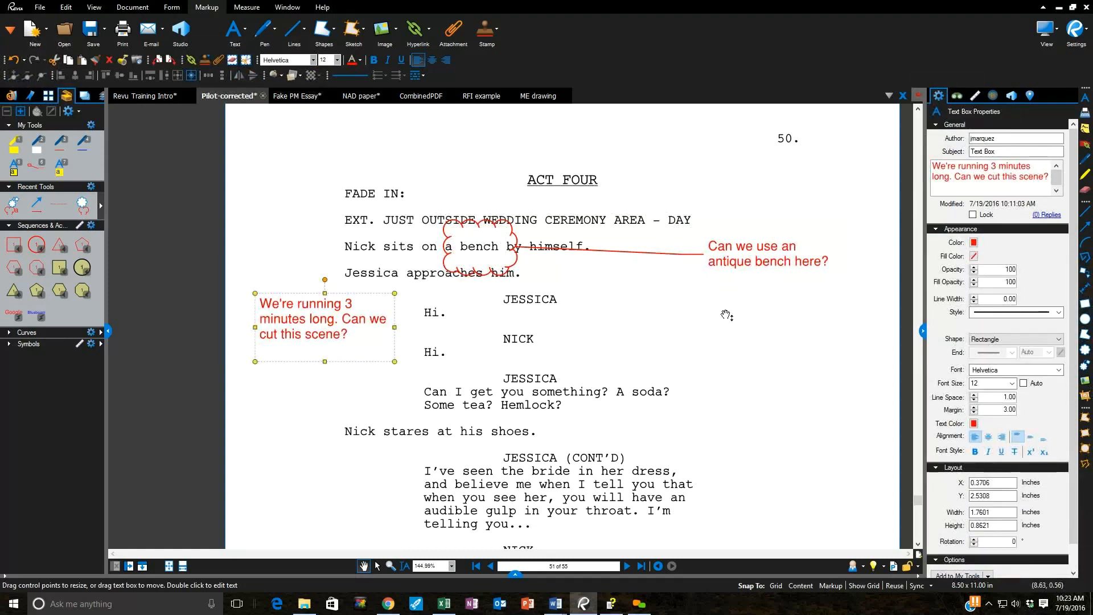
pyautogui.click(725, 262)
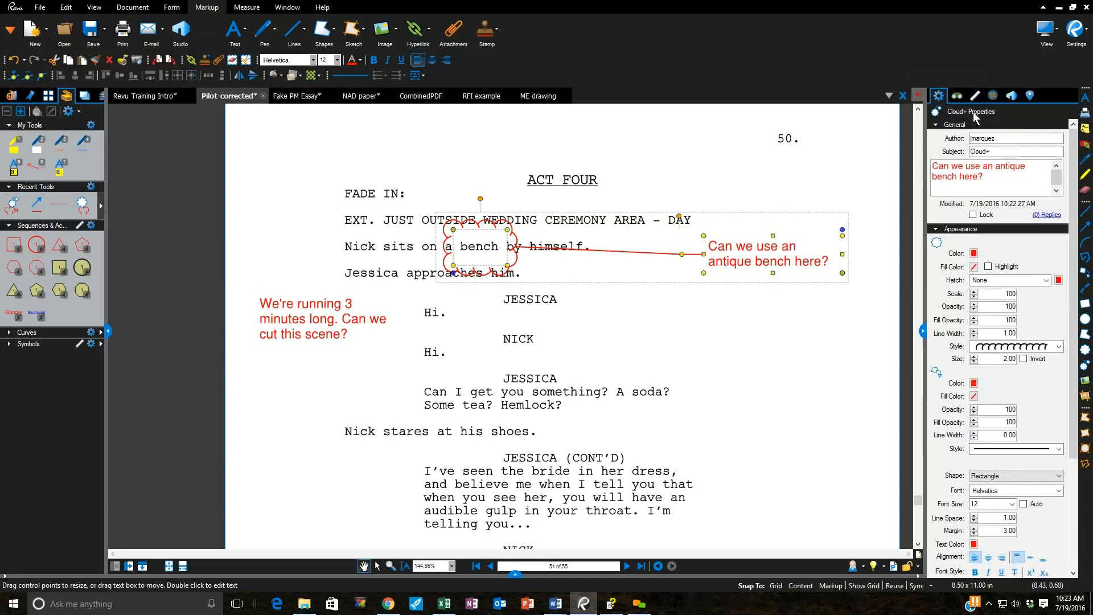
pyautogui.click(1001, 138)
# Give the bench cloud a yellow fill at 40 fill opacity and set its callout line color to blue
pyautogui.click(974, 267)
pyautogui.click(1005, 321)
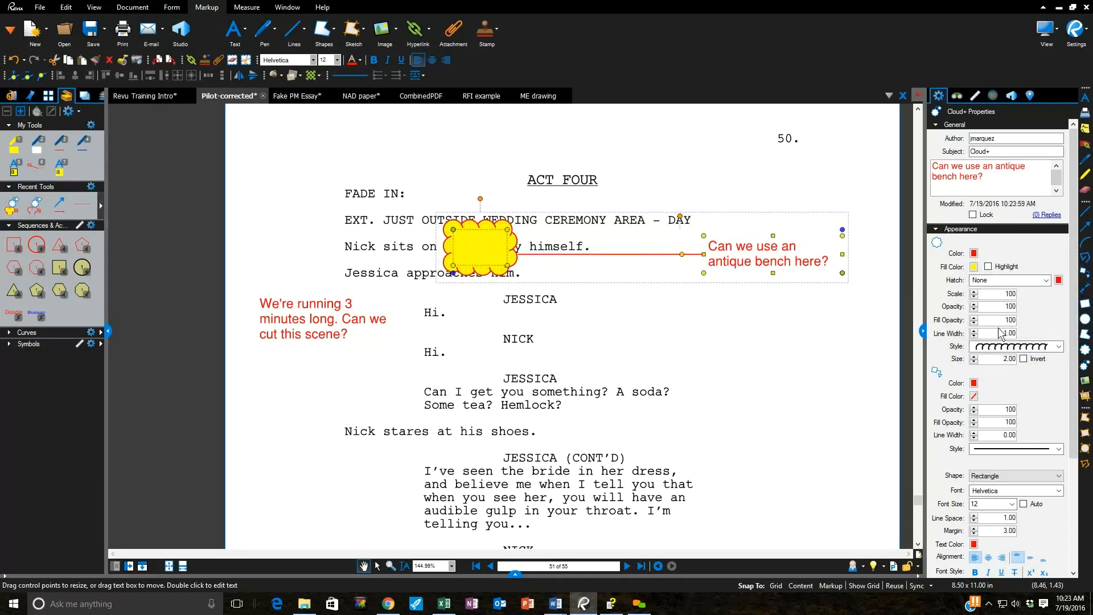
pyautogui.moveTo(993, 323); pyautogui.dragTo(1019, 322)
pyautogui.write('40')
pyautogui.click(974, 384)
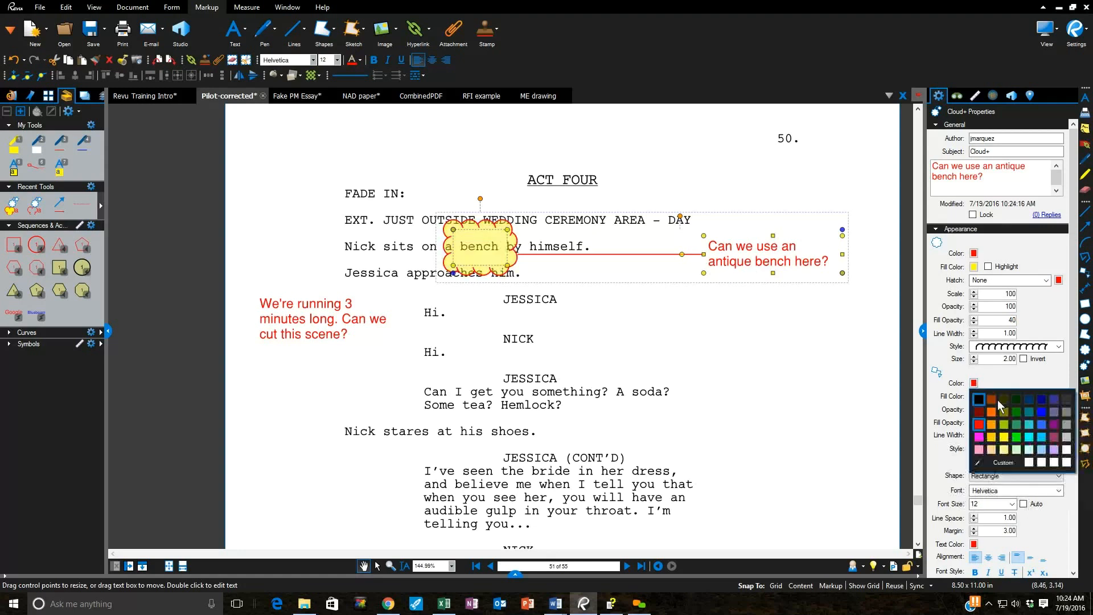
pyautogui.click(1037, 411)
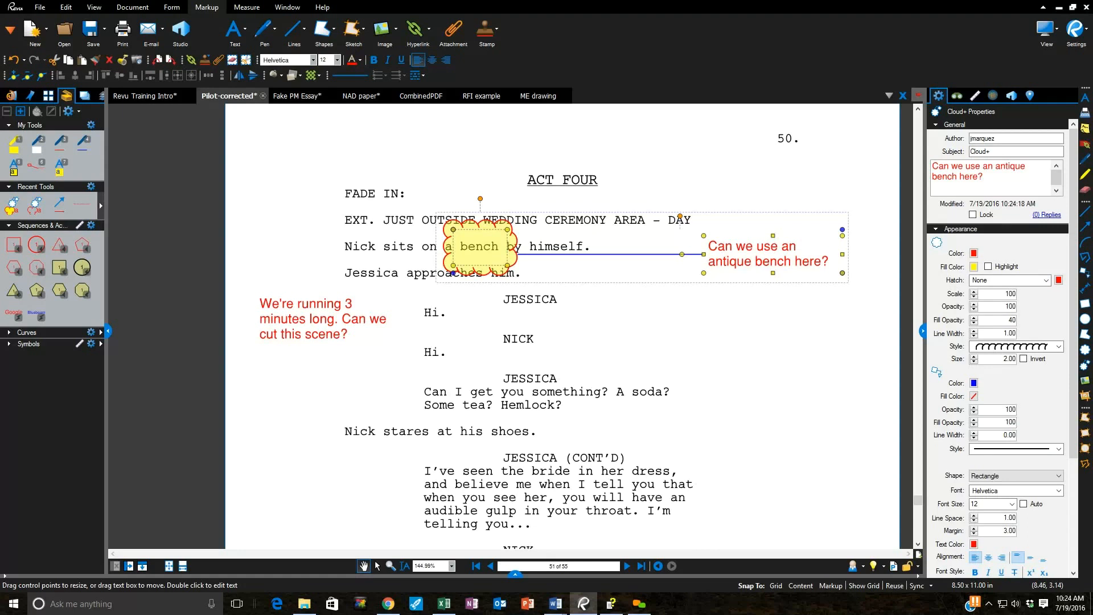
# Set the bench cloud's outline to blue and give its callout box a yellow fill at 40 fill opacity with blue text
pyautogui.click(973, 253)
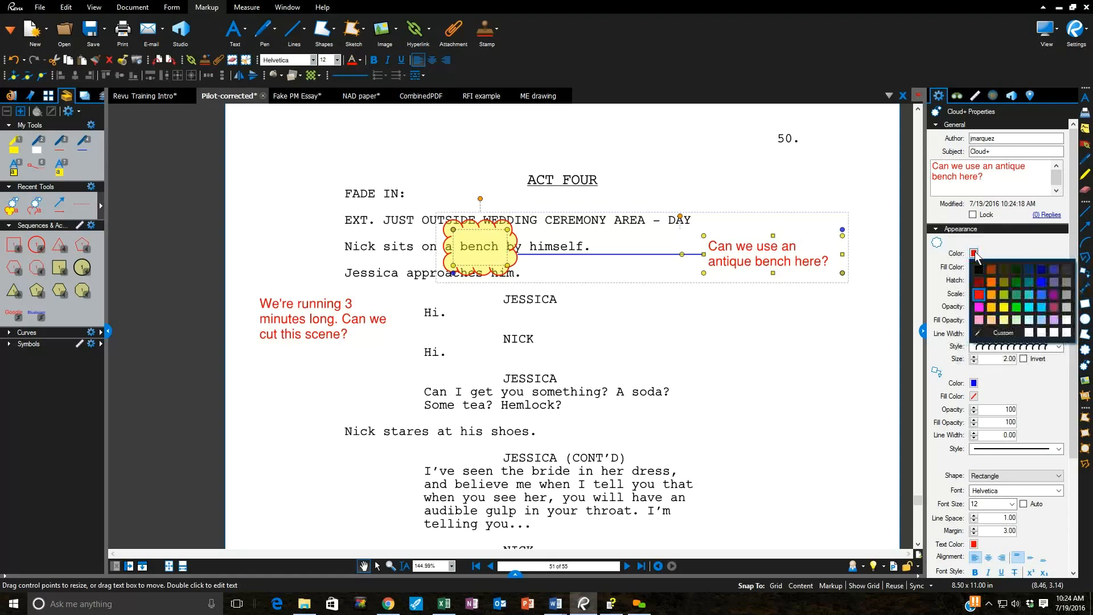
pyautogui.click(1040, 285)
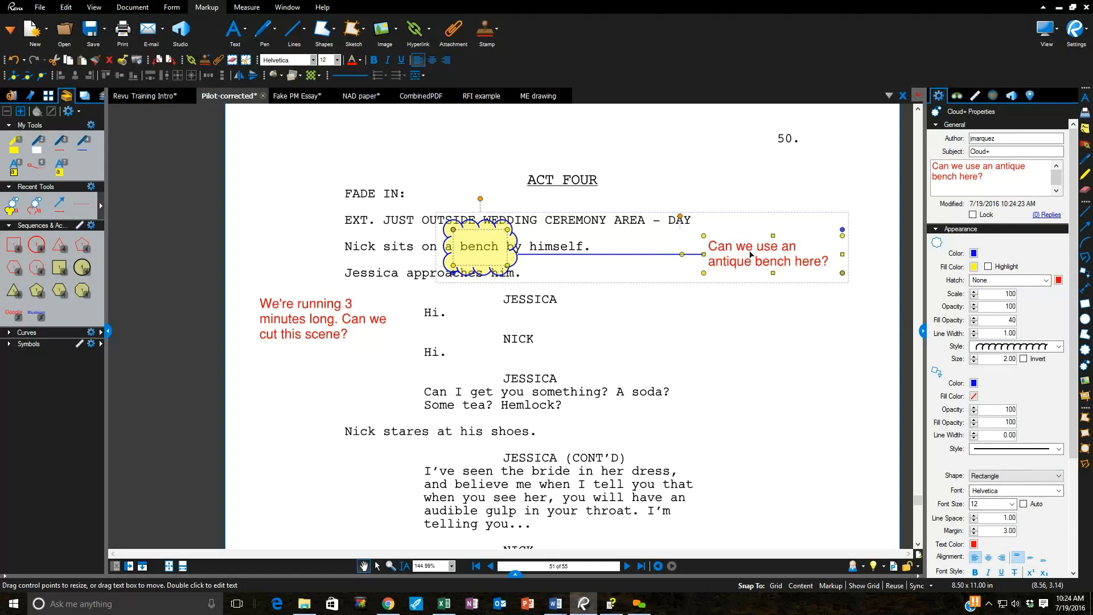
pyautogui.click(974, 396)
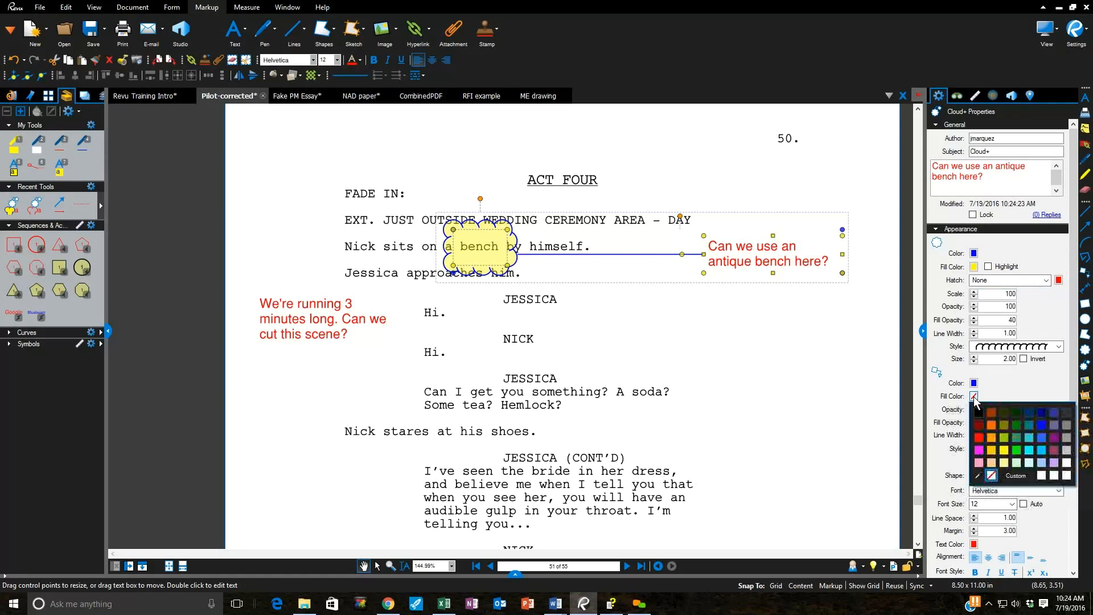
pyautogui.click(1003, 450)
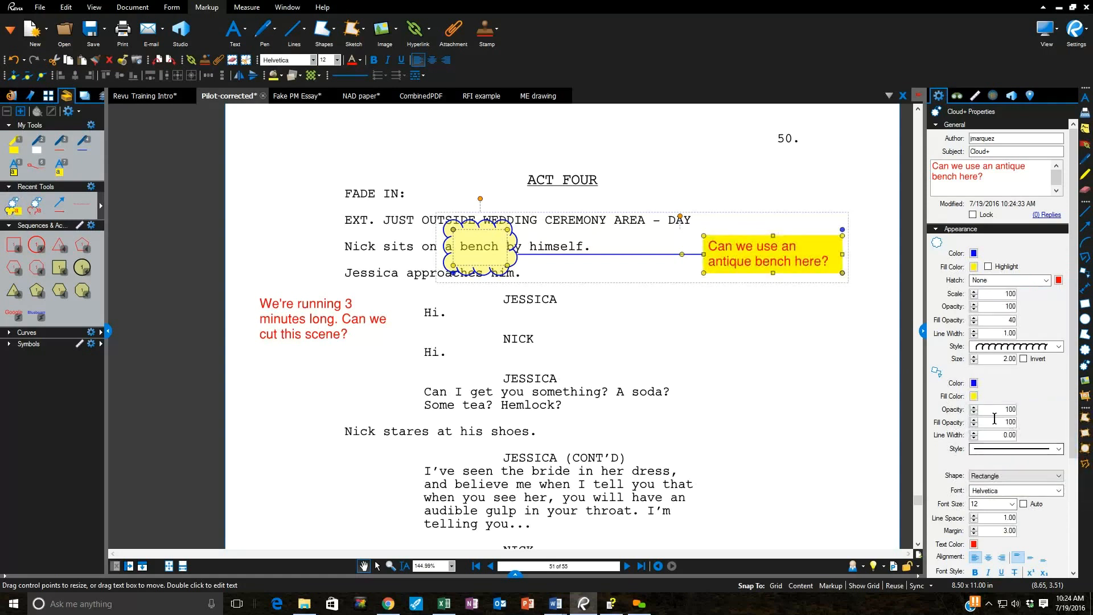
pyautogui.moveTo(1005, 423); pyautogui.dragTo(1033, 425)
pyautogui.click(974, 545)
pyautogui.click(1043, 532)
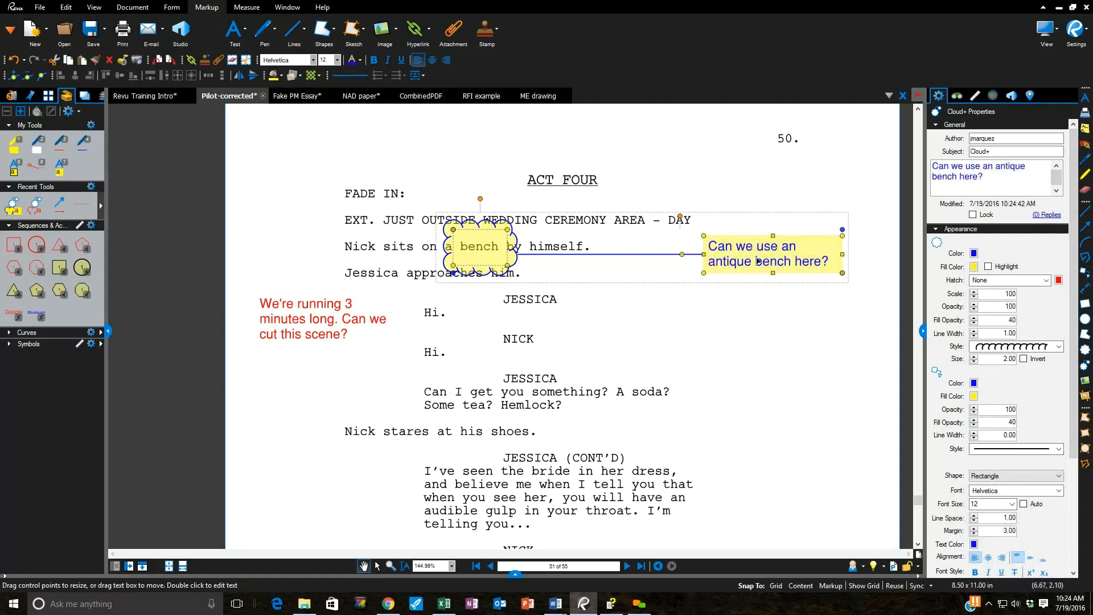
# Move the bench callout's text box further down the page and add the restyled Cloud+ to My Tools
pyautogui.moveTo(763, 264); pyautogui.dragTo(762, 305)
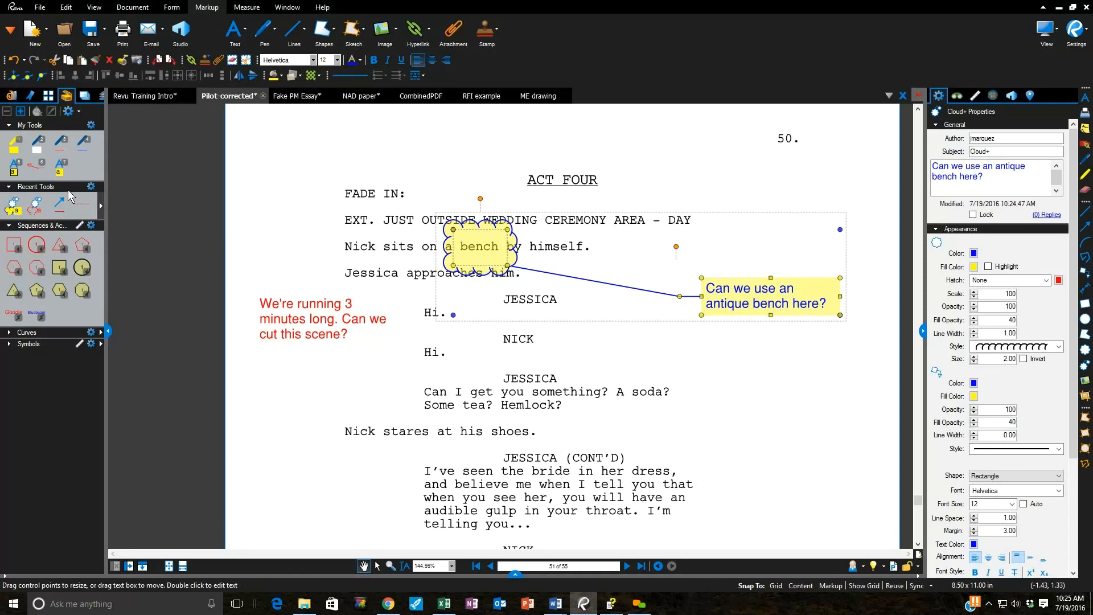
pyautogui.click(15, 211)
pyautogui.click(12, 208)
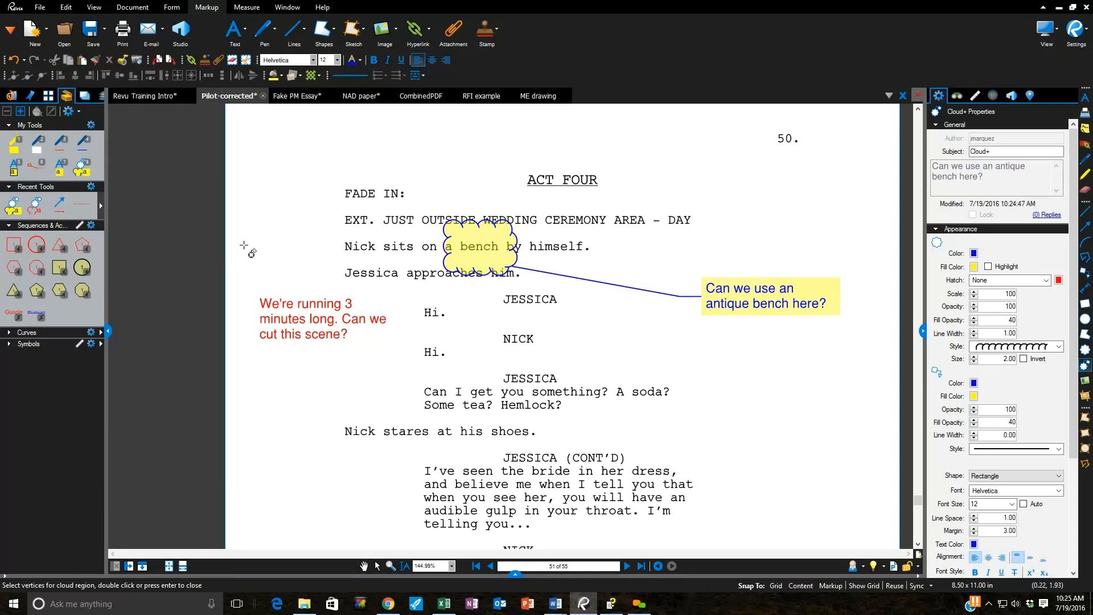
pyautogui.press('Escape')
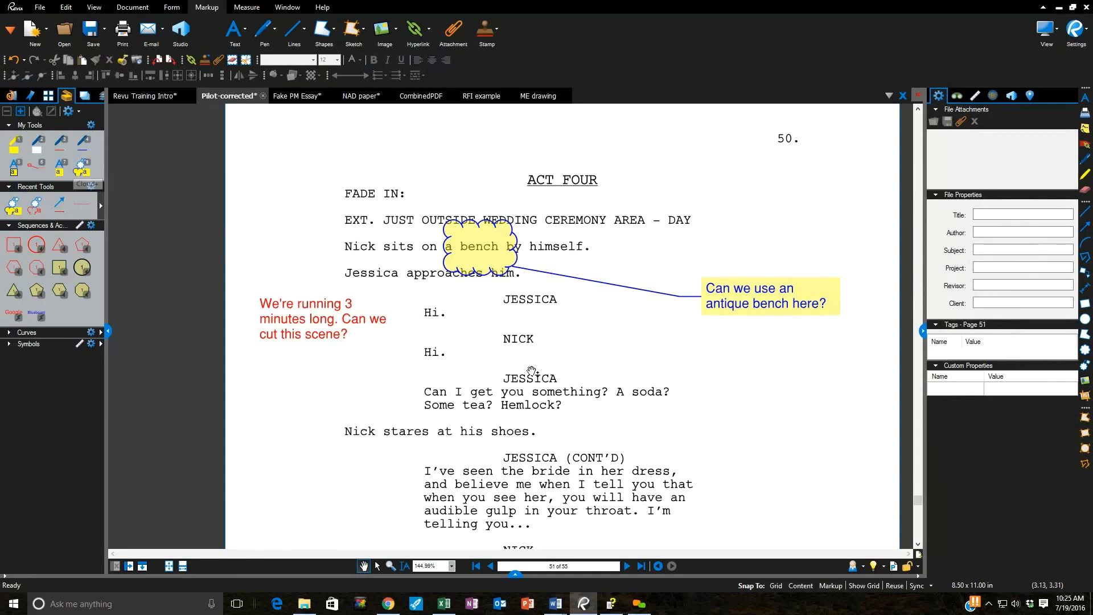
# Use the saved Cloud+ tool to draw a cloud around 'his shoes' with a callout reading 'What kind of shoes?'
pyautogui.press('8')
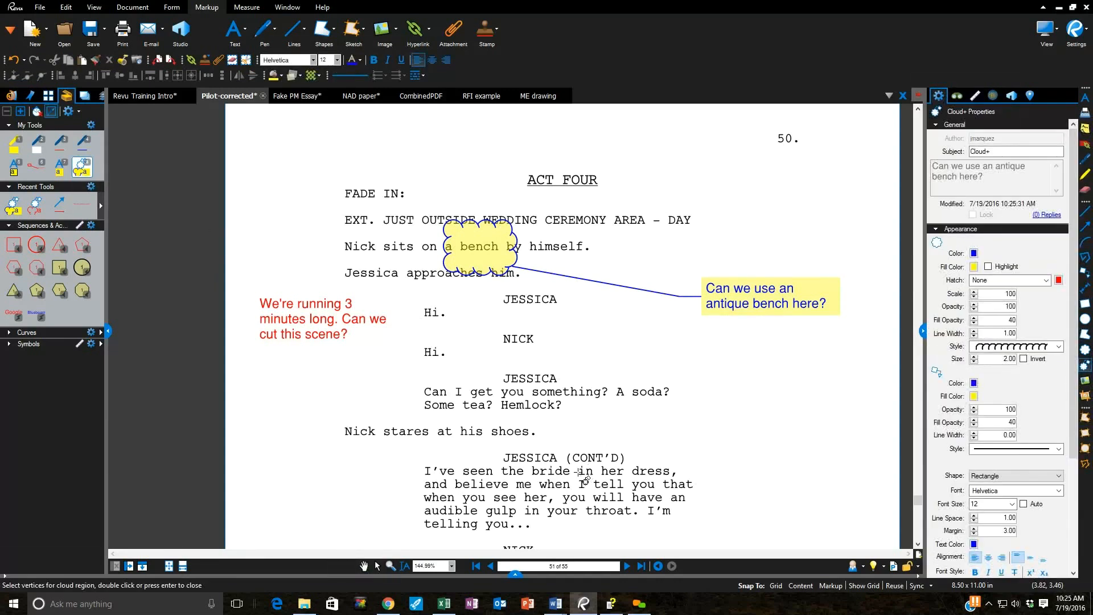
pyautogui.moveTo(483, 419); pyautogui.dragTo(538, 446)
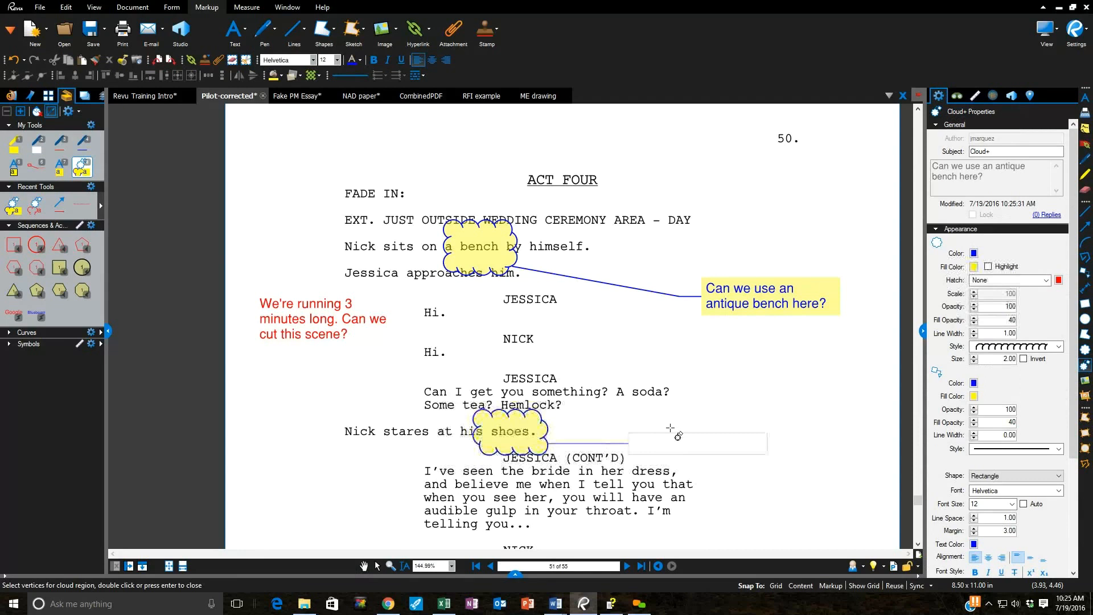
pyautogui.click(683, 412)
pyautogui.write('What kind of shoes?')
pyautogui.press('Escape')
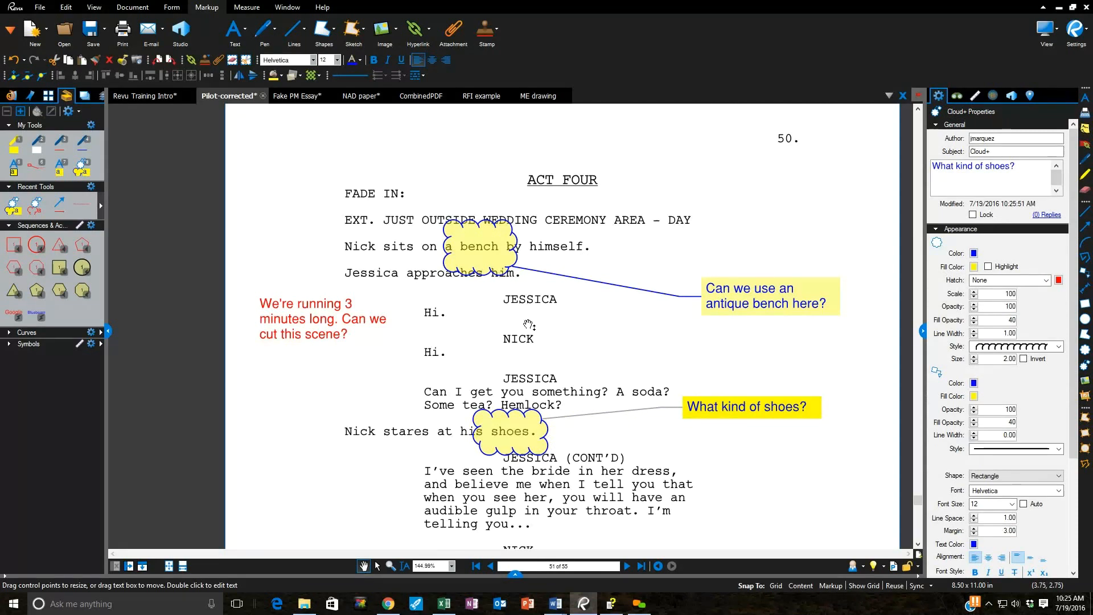
pyautogui.click(598, 349)
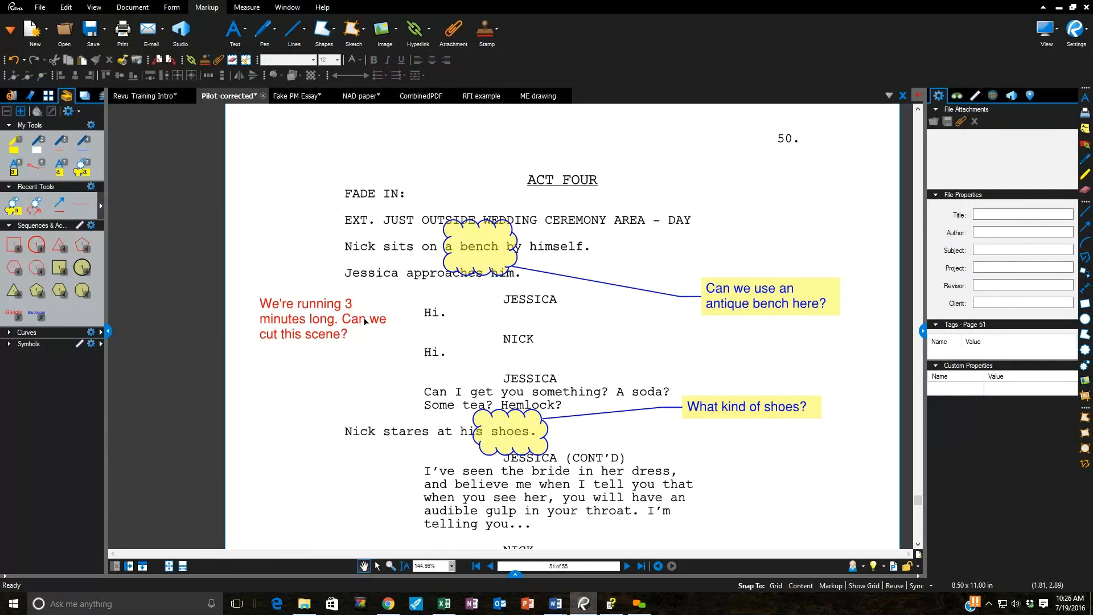
# Move the 'We're running 3 minutes long' text box slightly down and set its text color to green
pyautogui.click(308, 321)
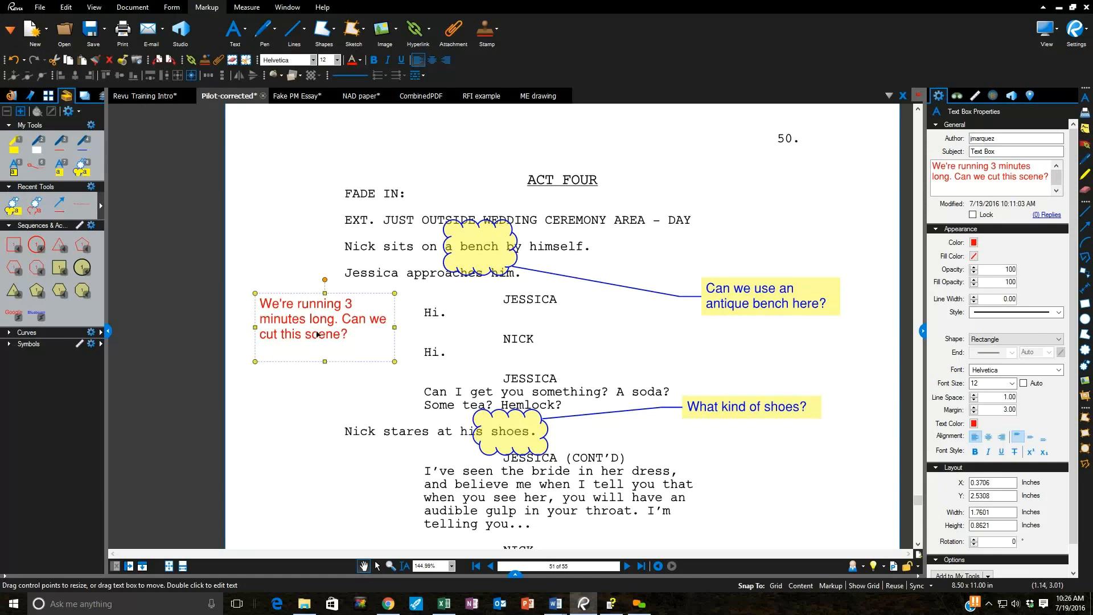
pyautogui.moveTo(320, 332); pyautogui.dragTo(317, 347)
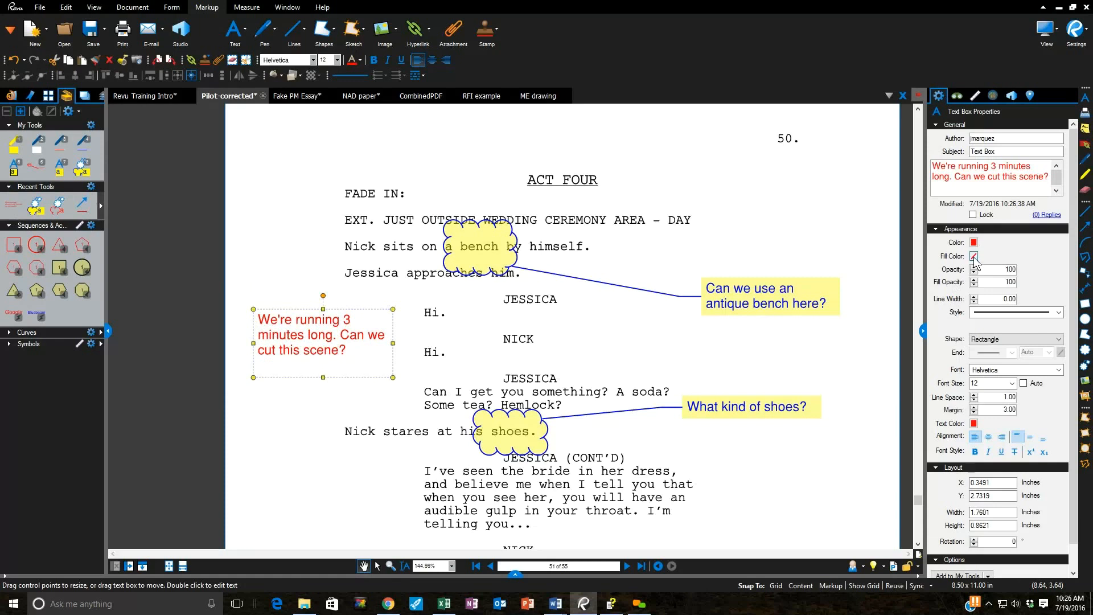
pyautogui.click(974, 257)
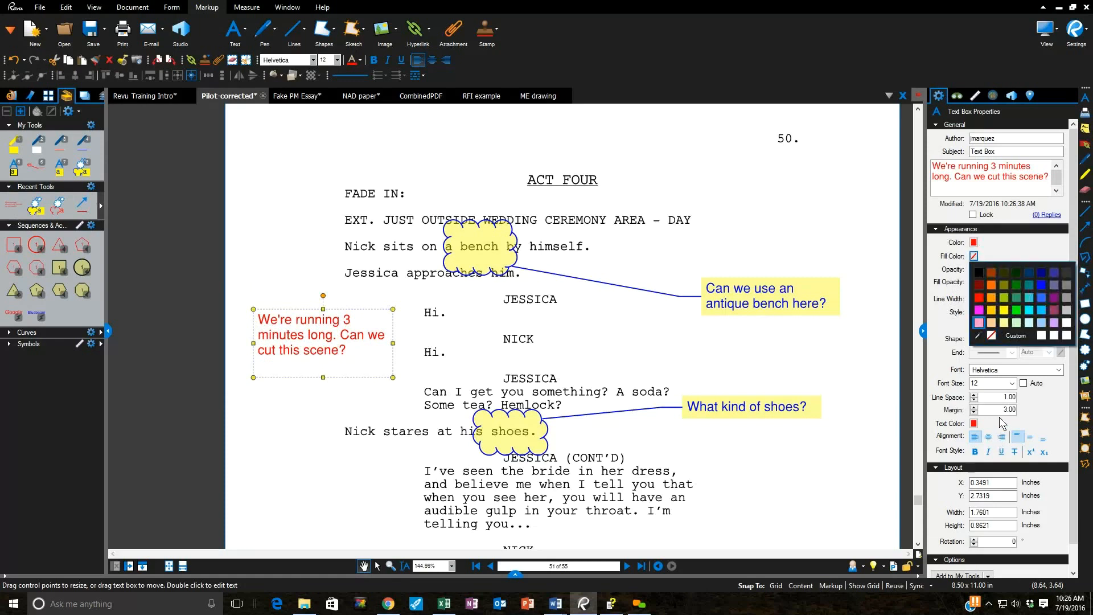
pyautogui.click(973, 423)
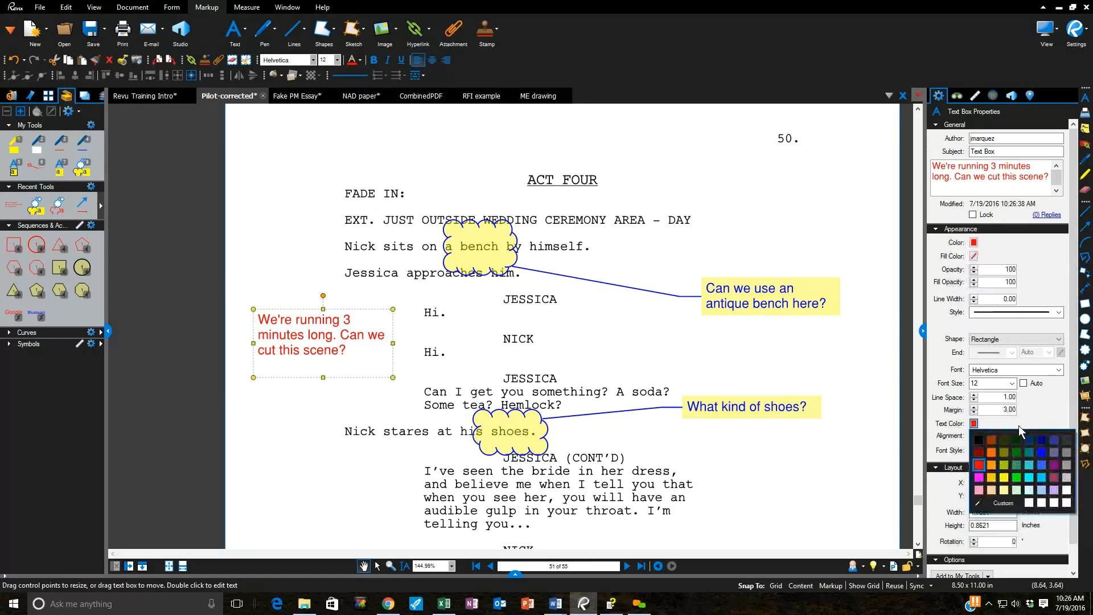
pyautogui.click(1017, 476)
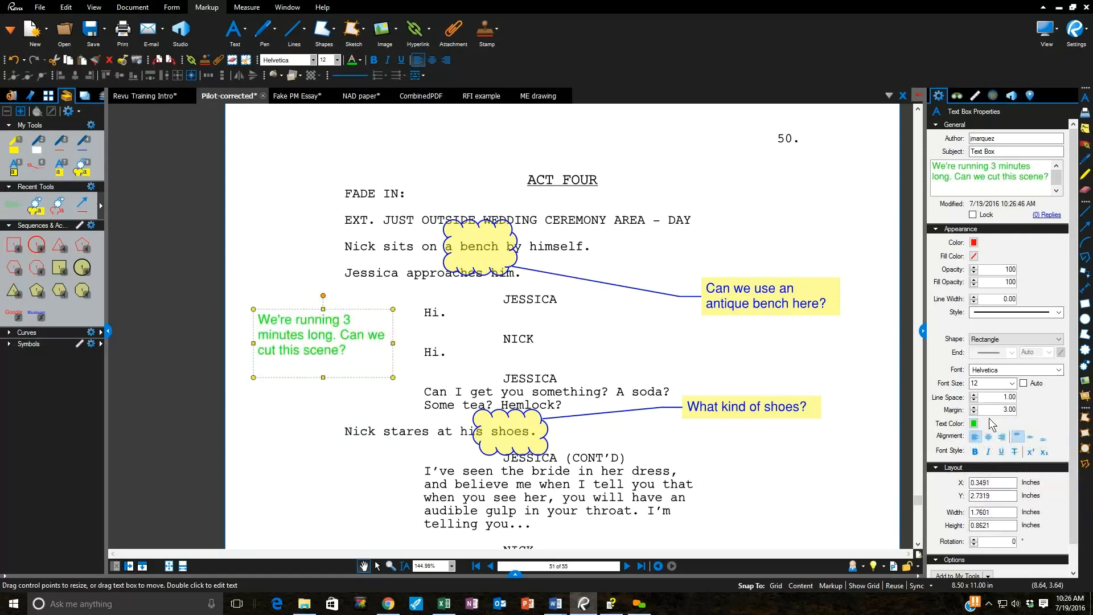
# Try a light purple fill on the 'We're running 3 minutes long' text box and replace it with light orange
pyautogui.click(975, 256)
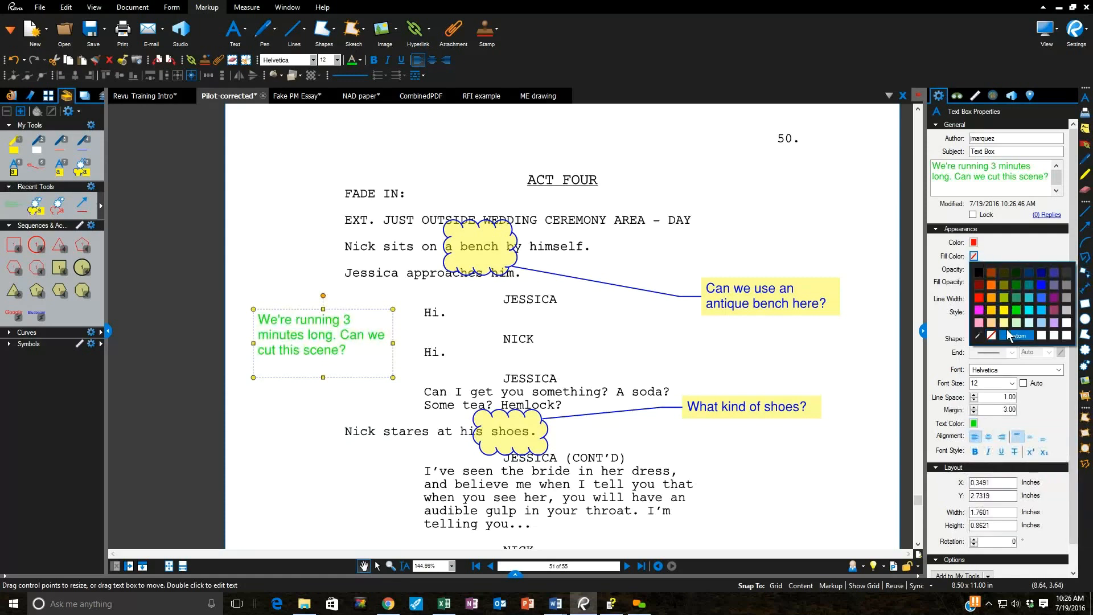
pyautogui.click(1053, 323)
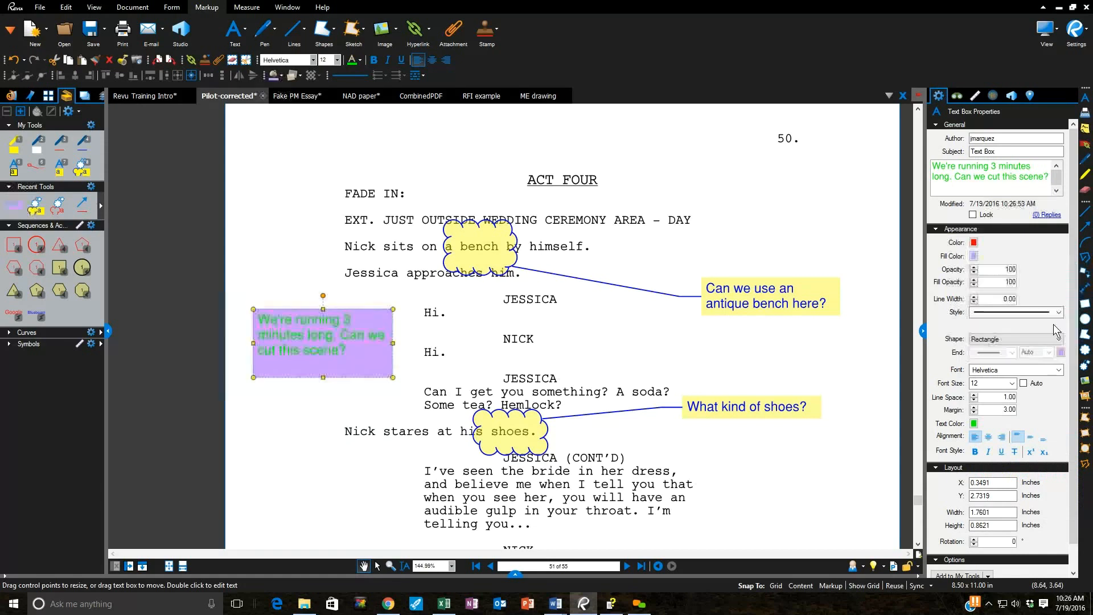
pyautogui.click(974, 257)
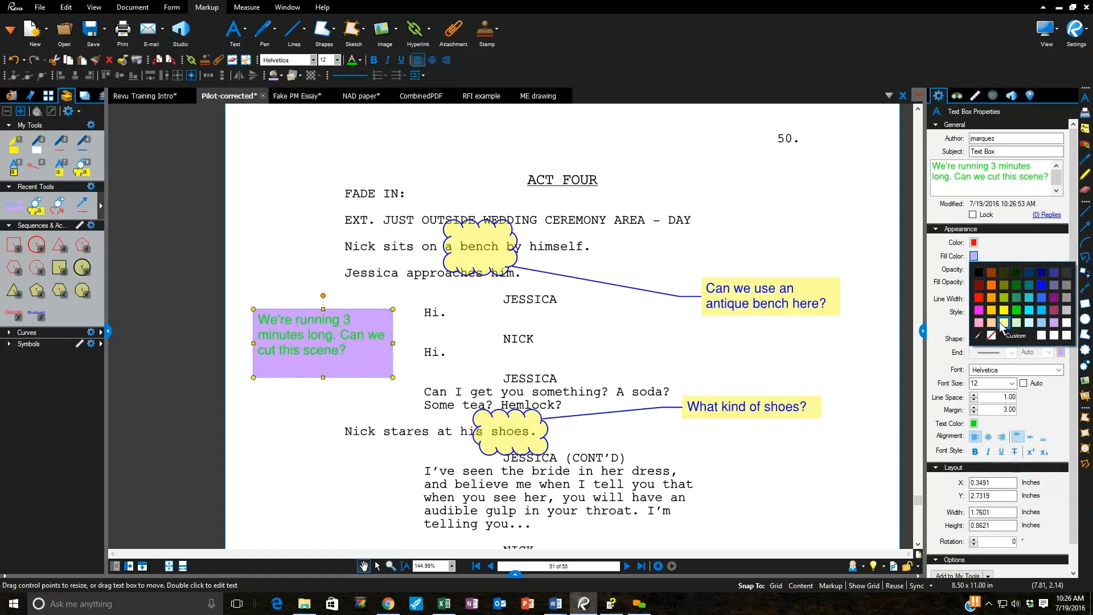
pyautogui.click(993, 323)
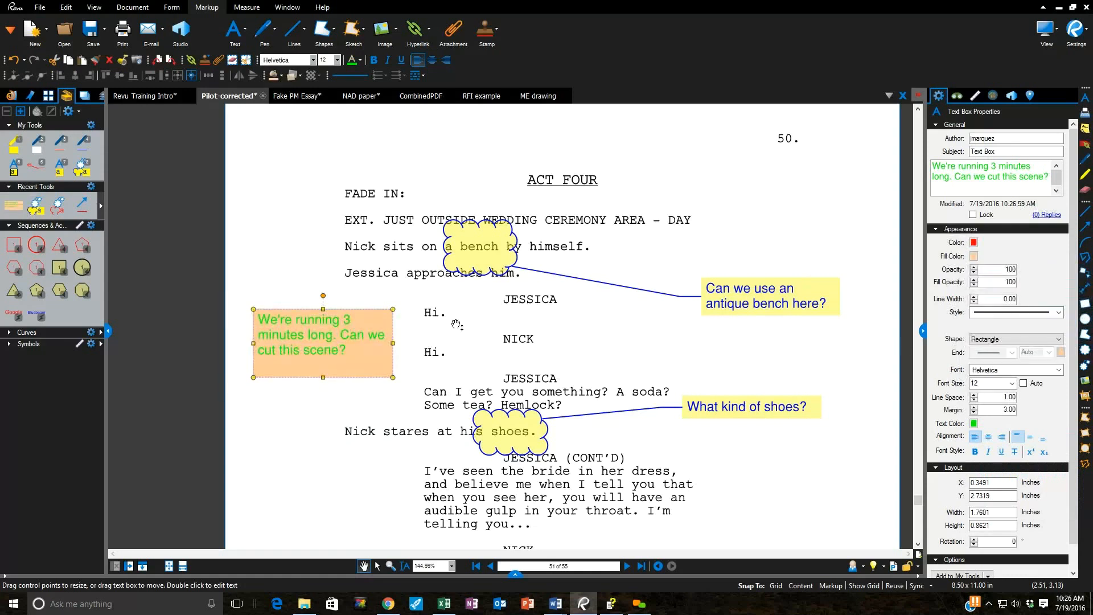
pyautogui.click(346, 408)
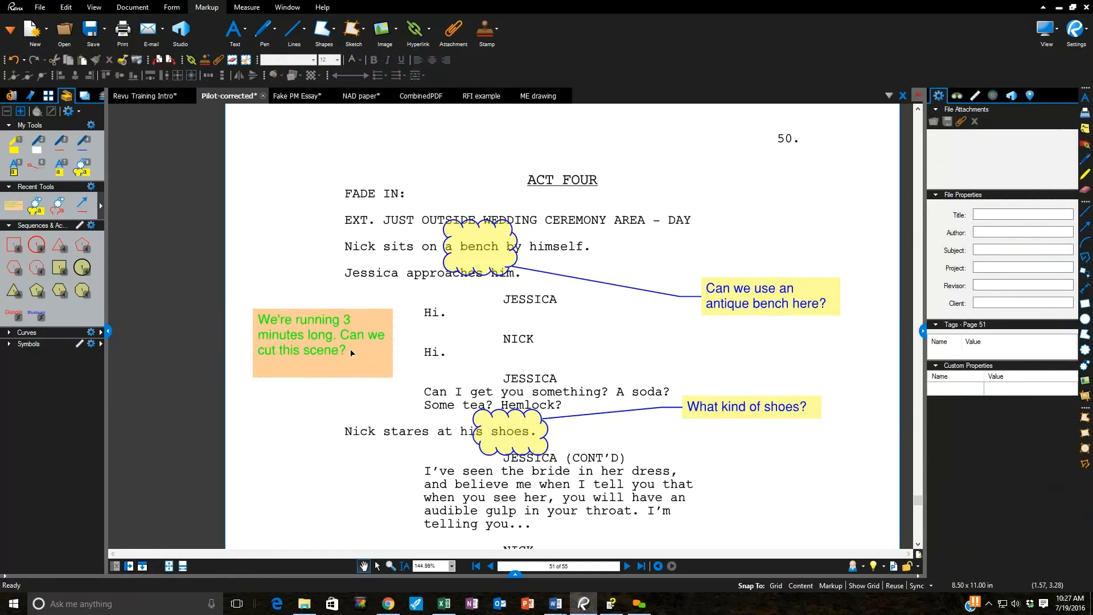
# Examine the options for adding the 'We're running 3 minutes long' text box to the Tool Chest or setting it as default
pyautogui.click(352, 354)
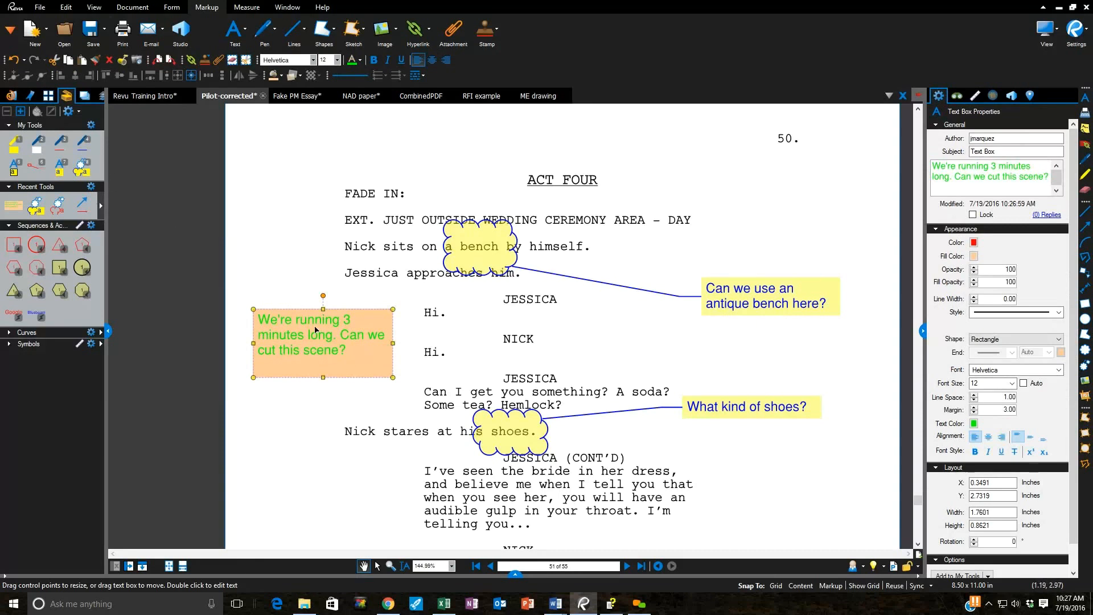
pyautogui.rightClick(317, 344)
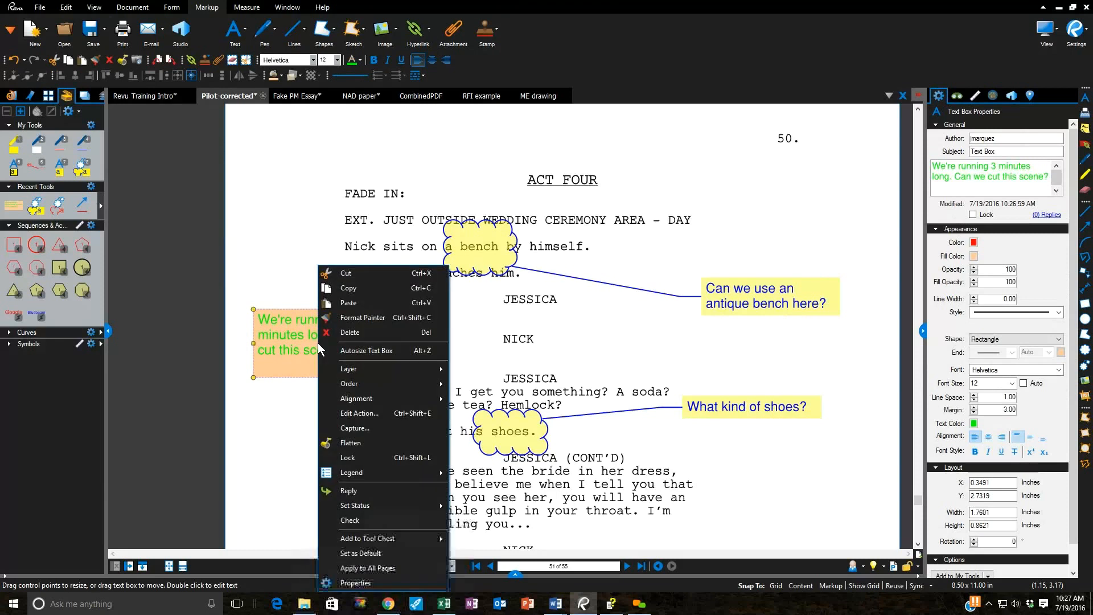
pyautogui.moveTo(382, 536)
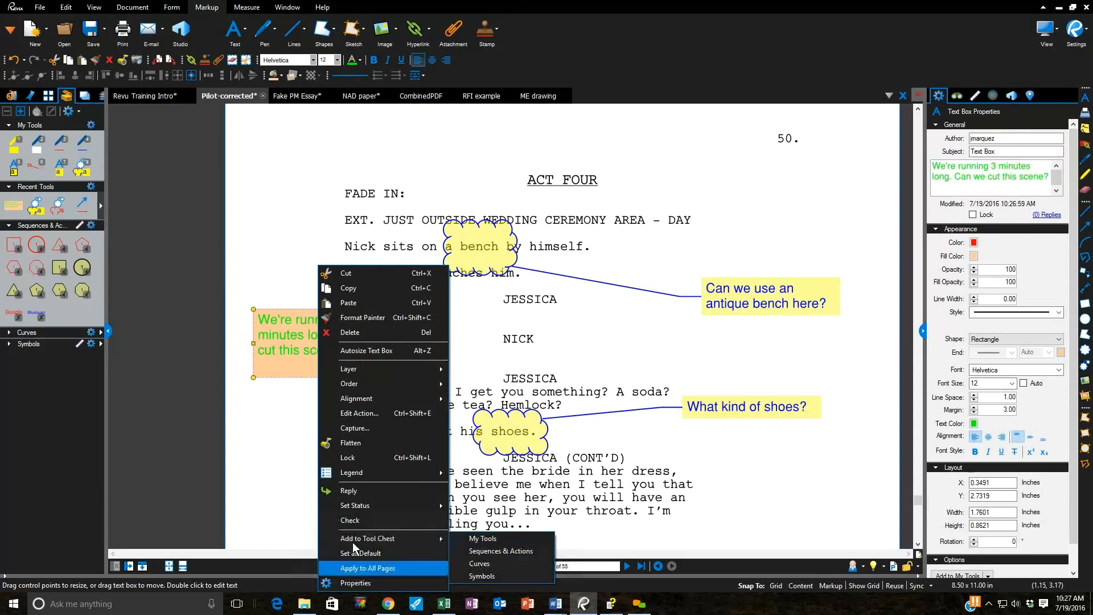
pyautogui.click(288, 438)
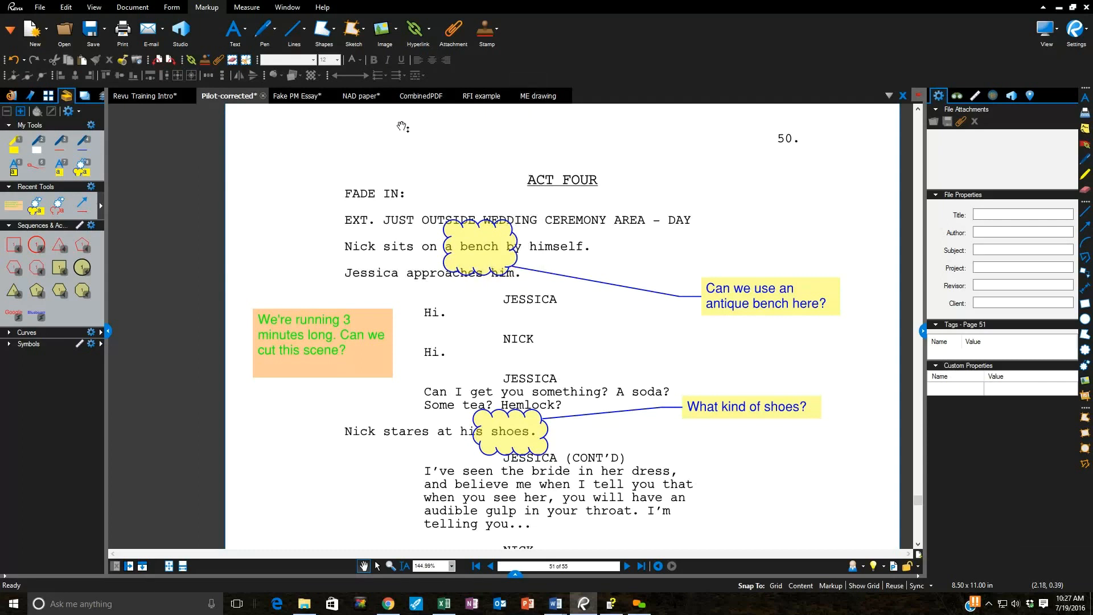
# Switch to the NAD paper, display its page thumbnails and go to page 241
pyautogui.moveTo(360, 103)
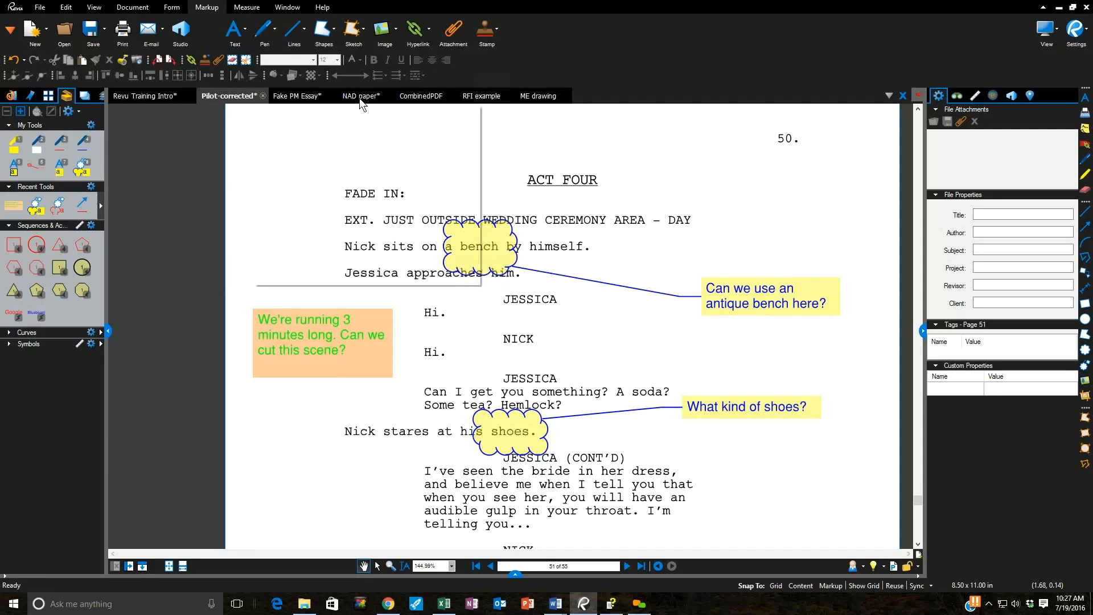
pyautogui.click(360, 98)
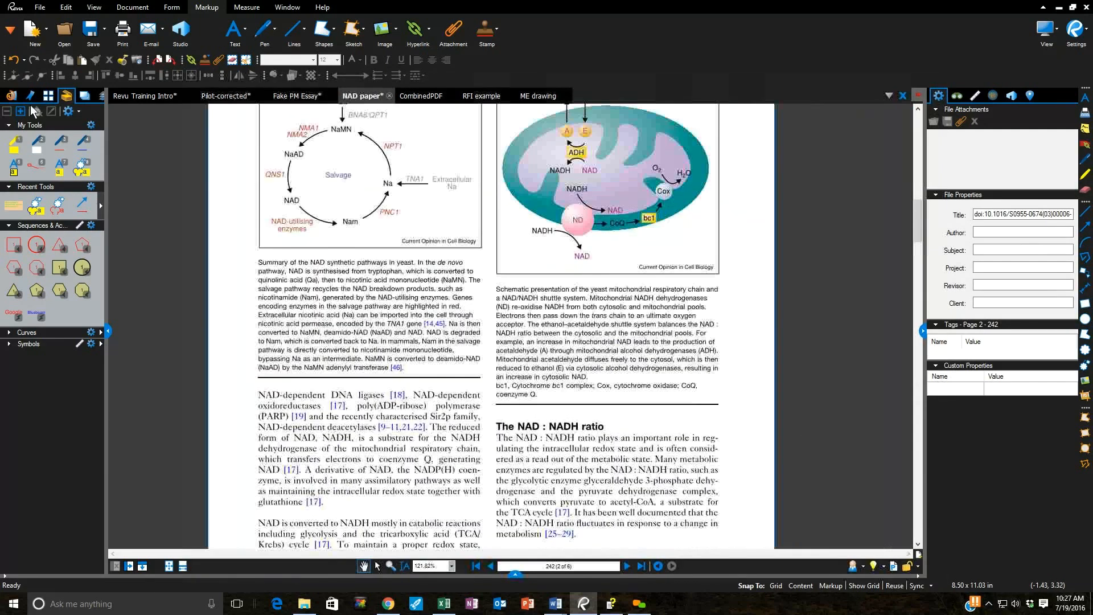
pyautogui.click(48, 95)
pyautogui.click(56, 174)
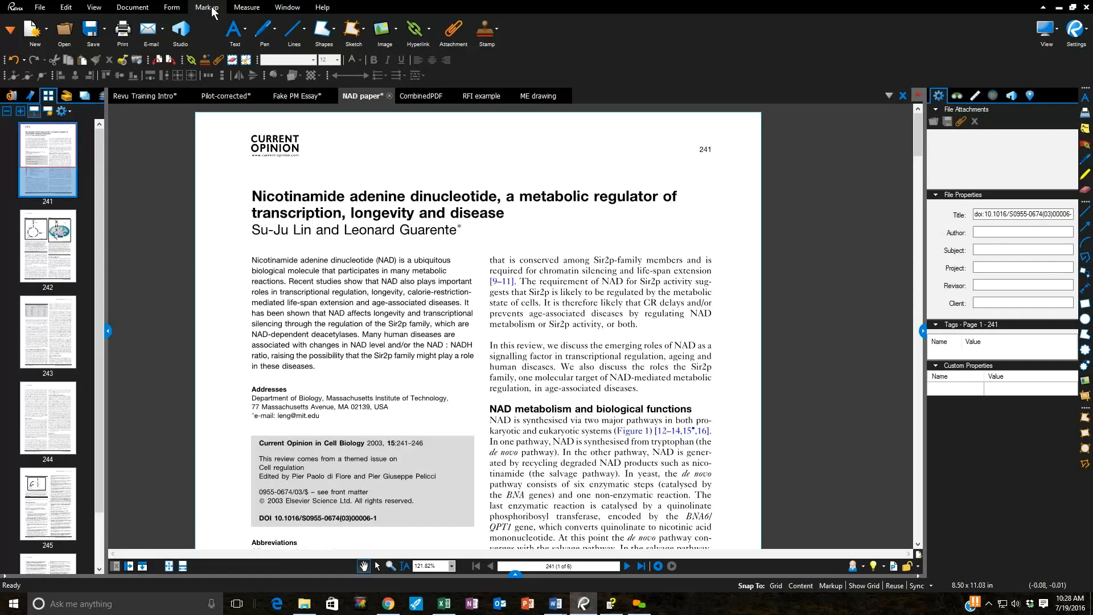
# Draw a freehand yellow highlight zigzag above Figure 2 on page 242 with the Highlight tool
pyautogui.click(270, 34)
pyautogui.click(286, 64)
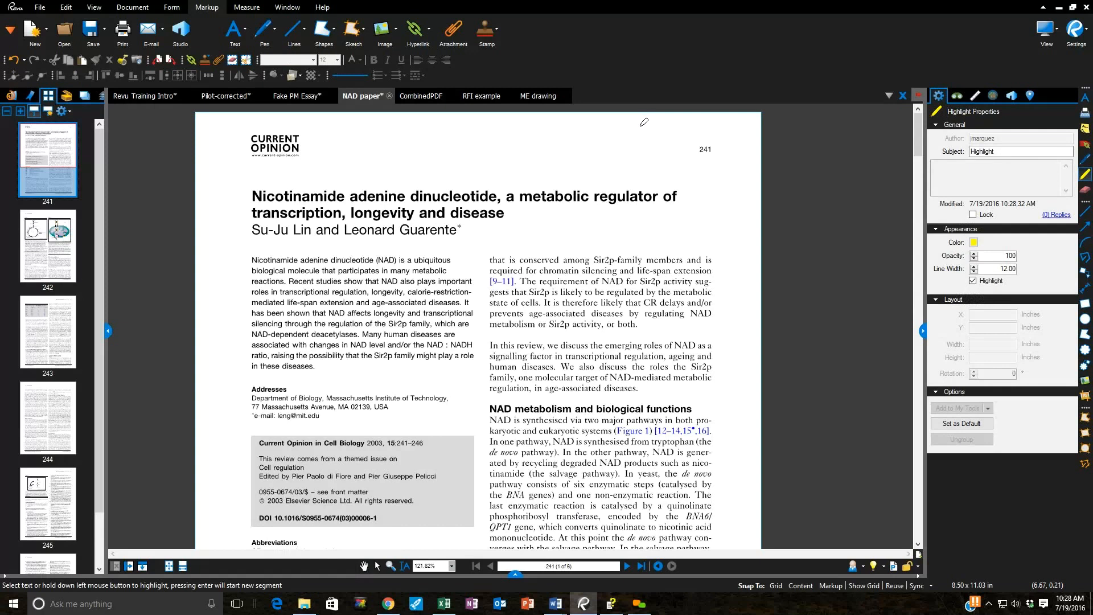
pyautogui.click(57, 233)
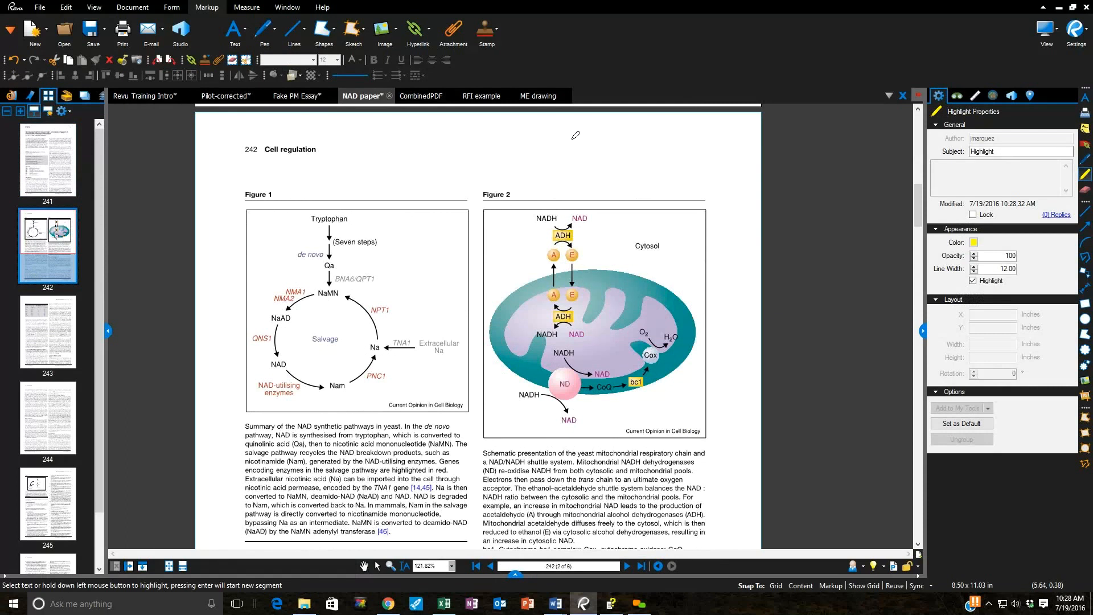
pyautogui.moveTo(559, 138); pyautogui.dragTo(692, 154)
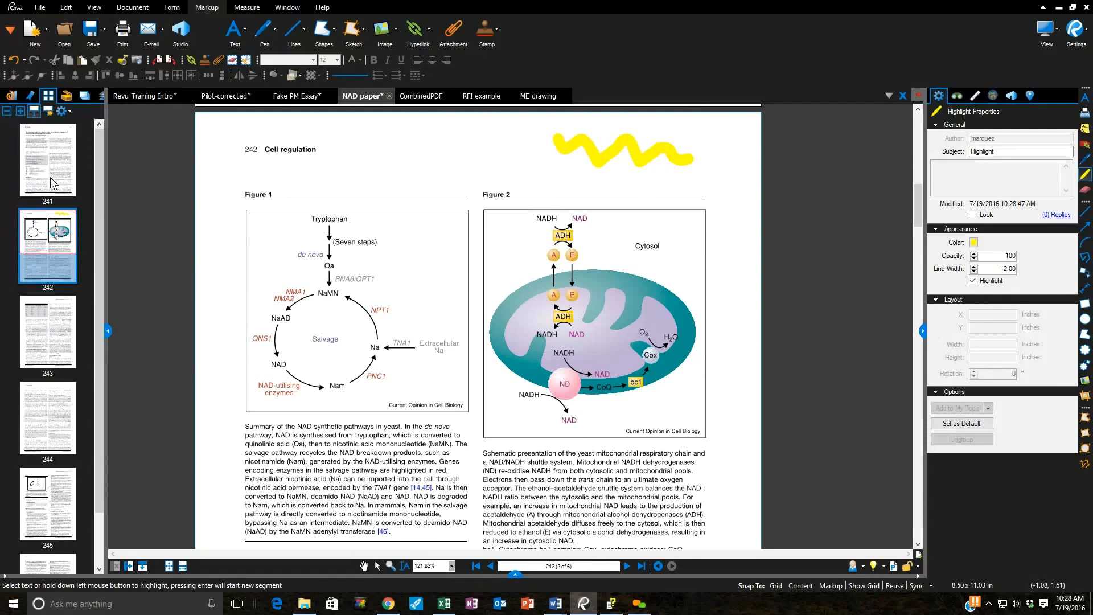
# On page 241, highlight the sentence from 'The requirement of NAD for Sir2p activity' through 'metabolic state of cells.'
pyautogui.click(63, 153)
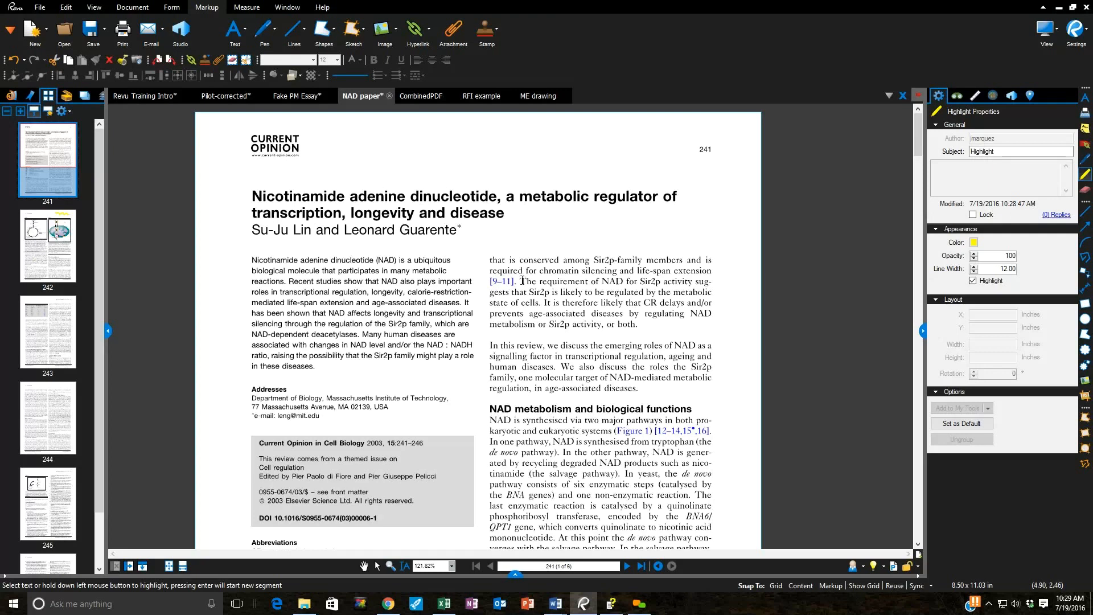
pyautogui.moveTo(520, 281); pyautogui.dragTo(542, 305)
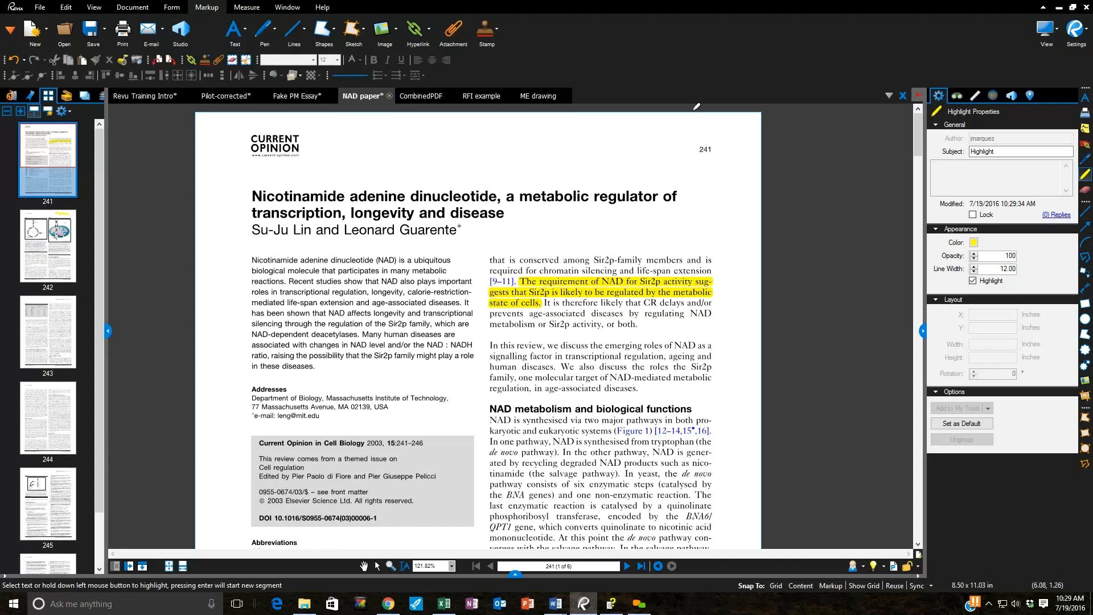
# Turn off Enable Text Highlighting in the Tablet preferences and apply the change
pyautogui.click(1076, 32)
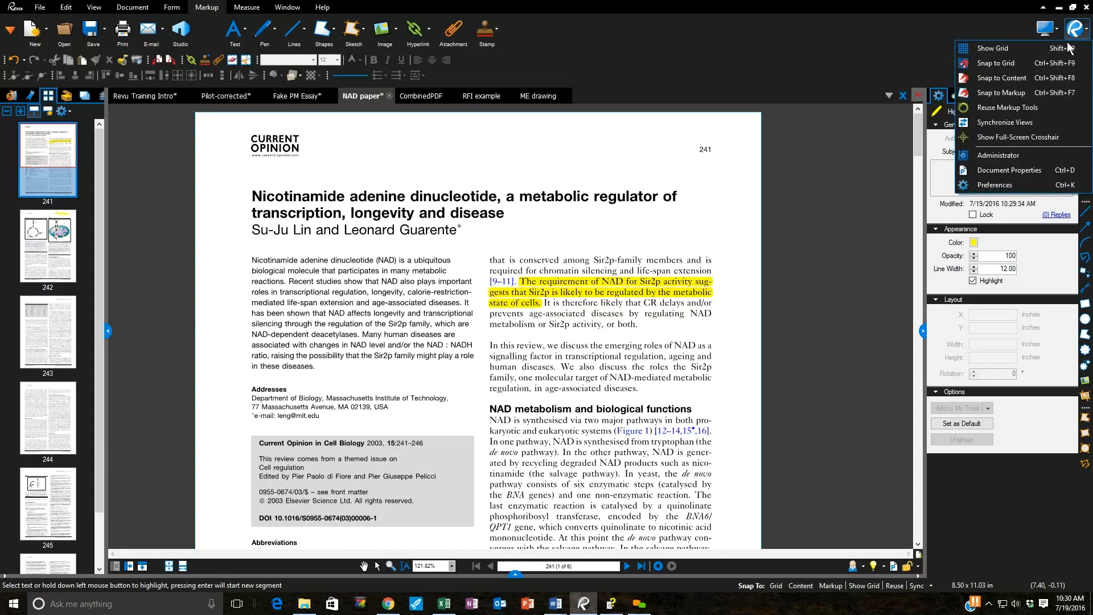
pyautogui.click(986, 185)
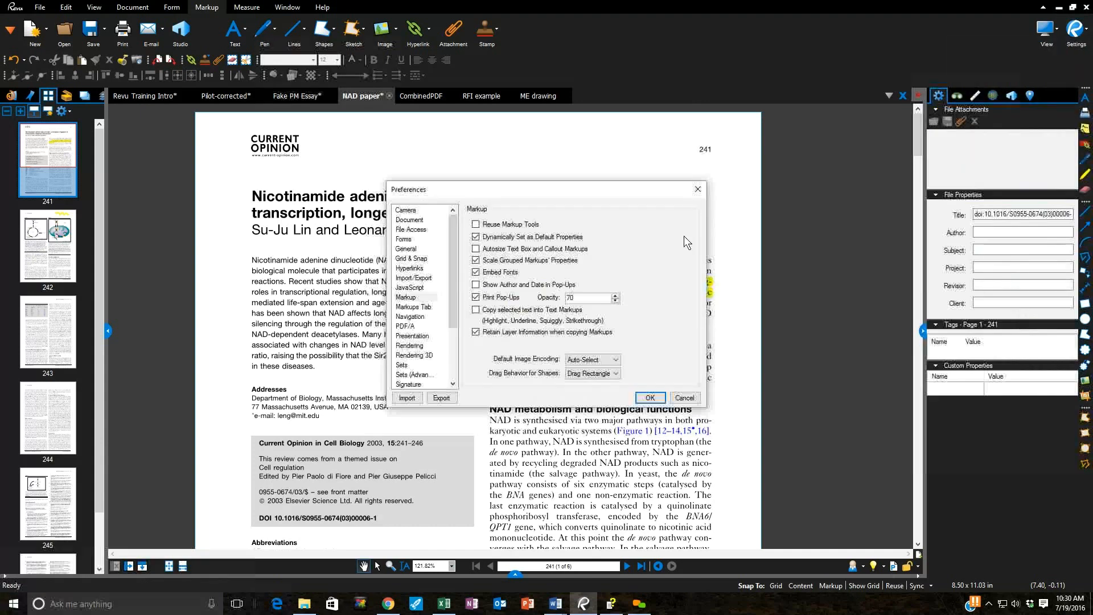
pyautogui.moveTo(581, 190); pyautogui.dragTo(568, 164)
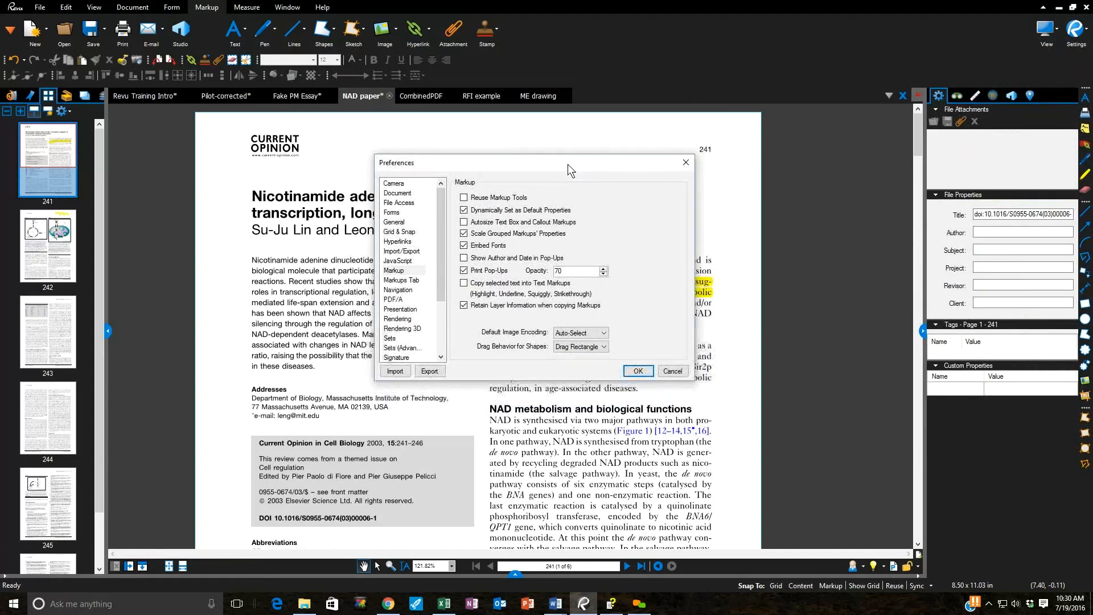
pyautogui.moveTo(442, 204); pyautogui.dragTo(438, 288)
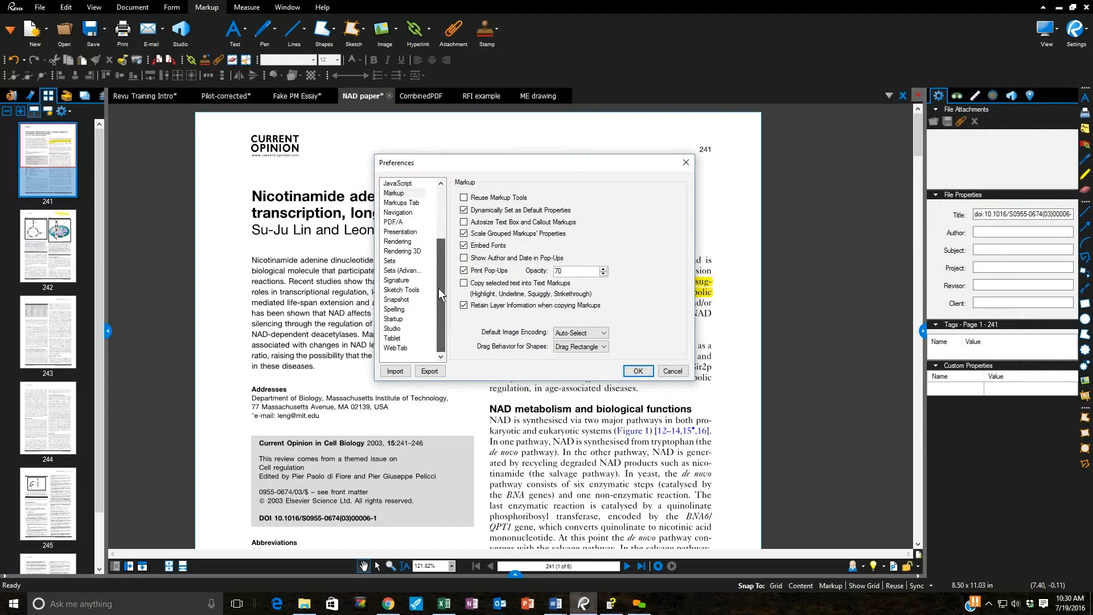
pyautogui.click(397, 339)
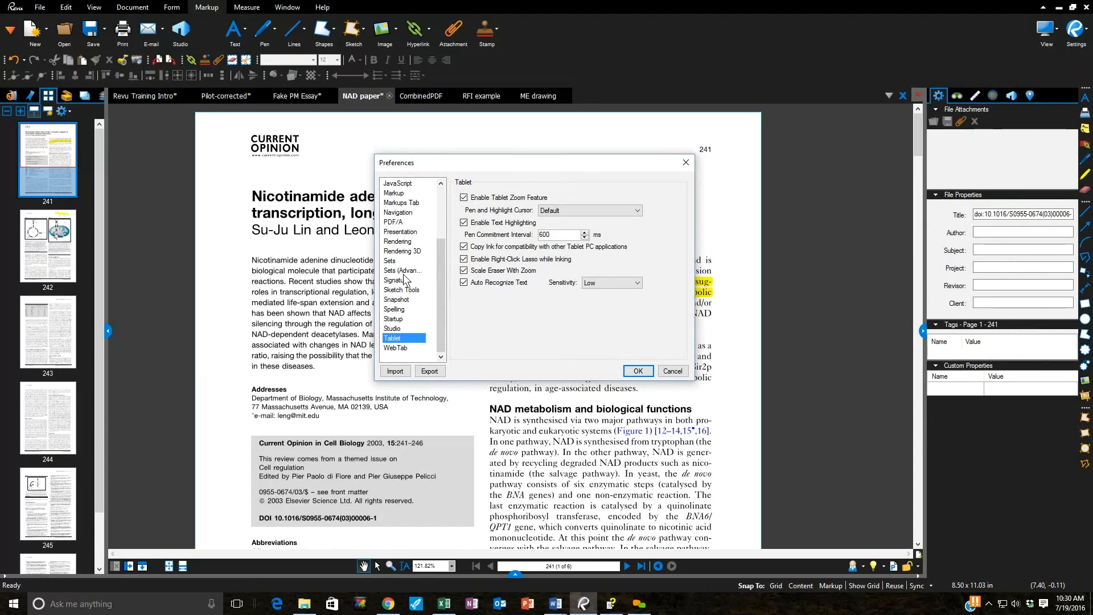
pyautogui.click(465, 223)
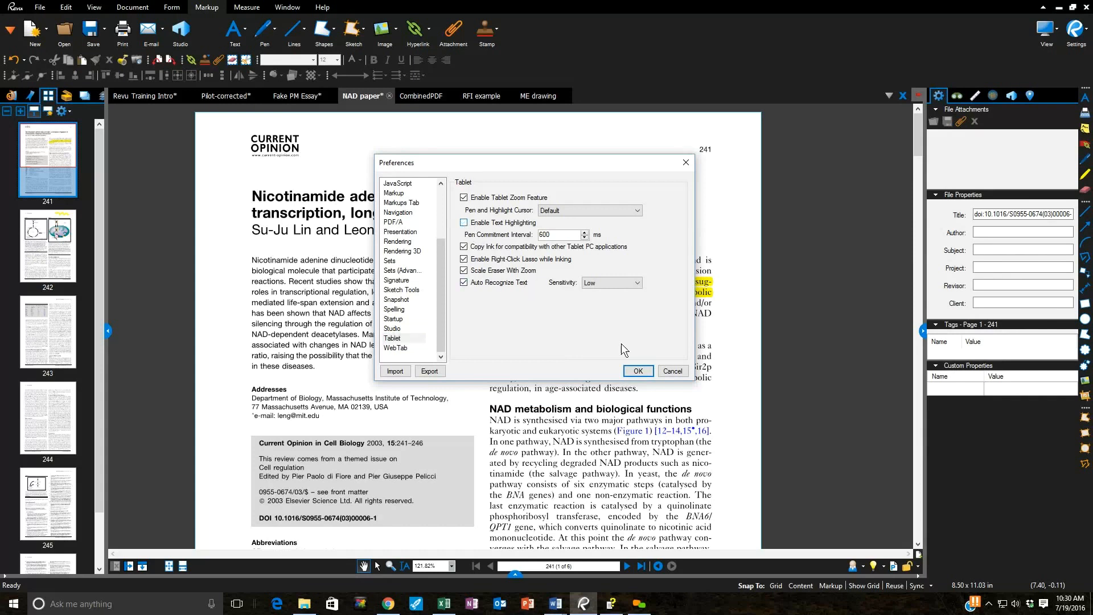
pyautogui.click(637, 371)
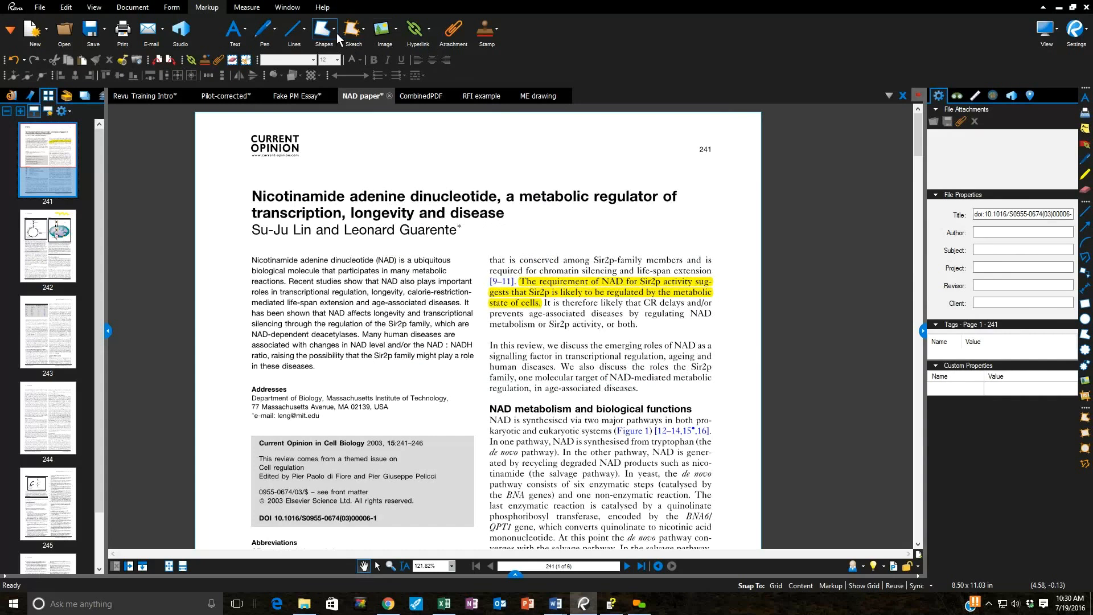
# Draw a freehand highlight across the first two lines of the 'In this review' paragraph on page 241
pyautogui.click(527, 283)
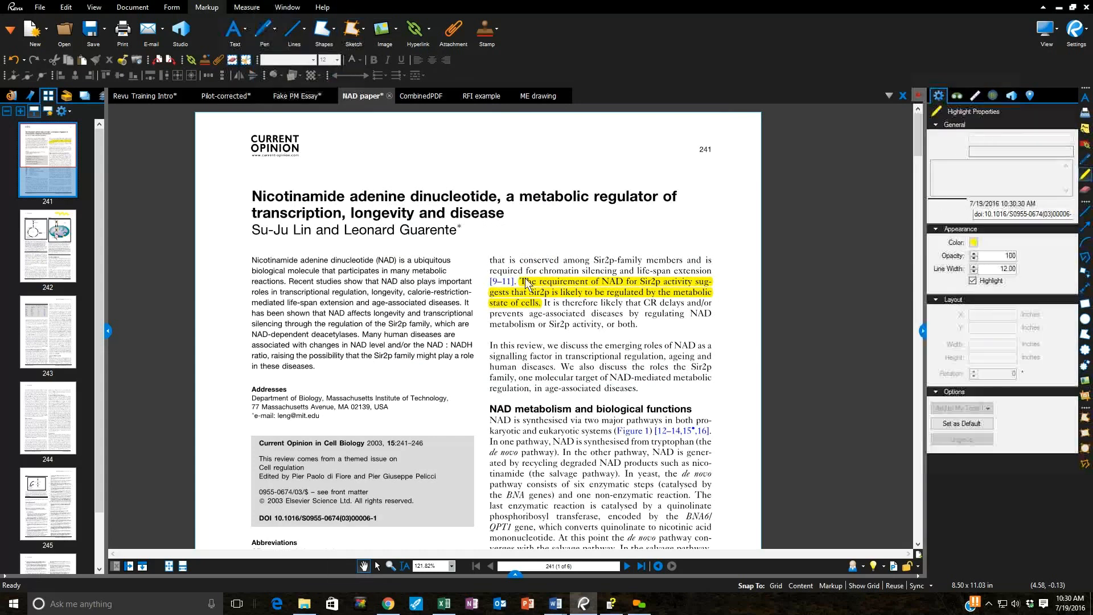
pyautogui.moveTo(530, 357); pyautogui.dragTo(665, 344)
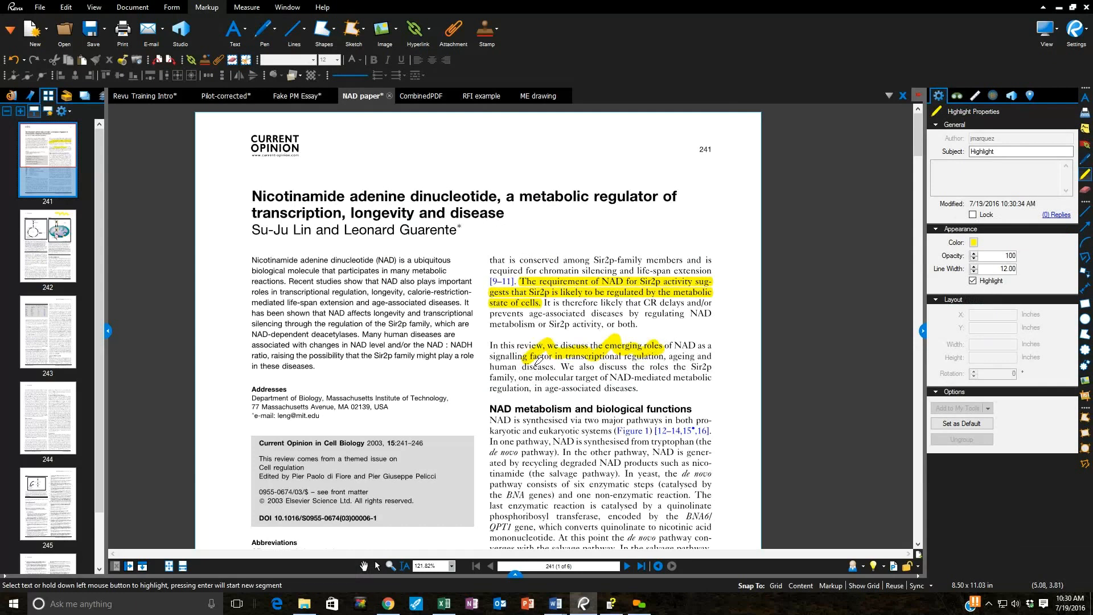
# Turn Enable Text Highlighting back on in the Tablet preferences
pyautogui.hotkey('ctrl', 'k')
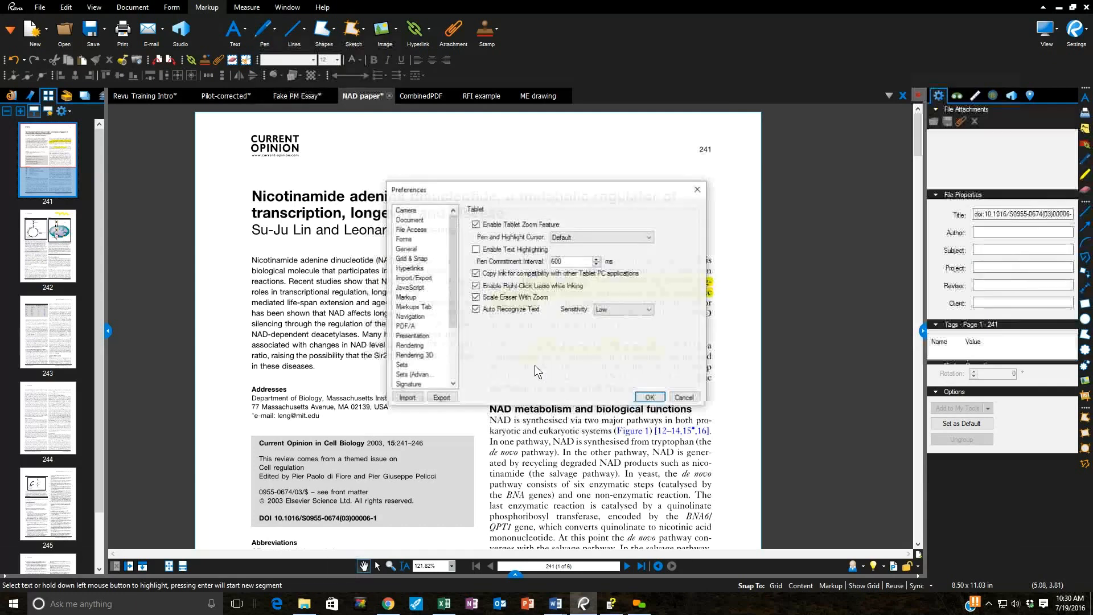
pyautogui.click(476, 249)
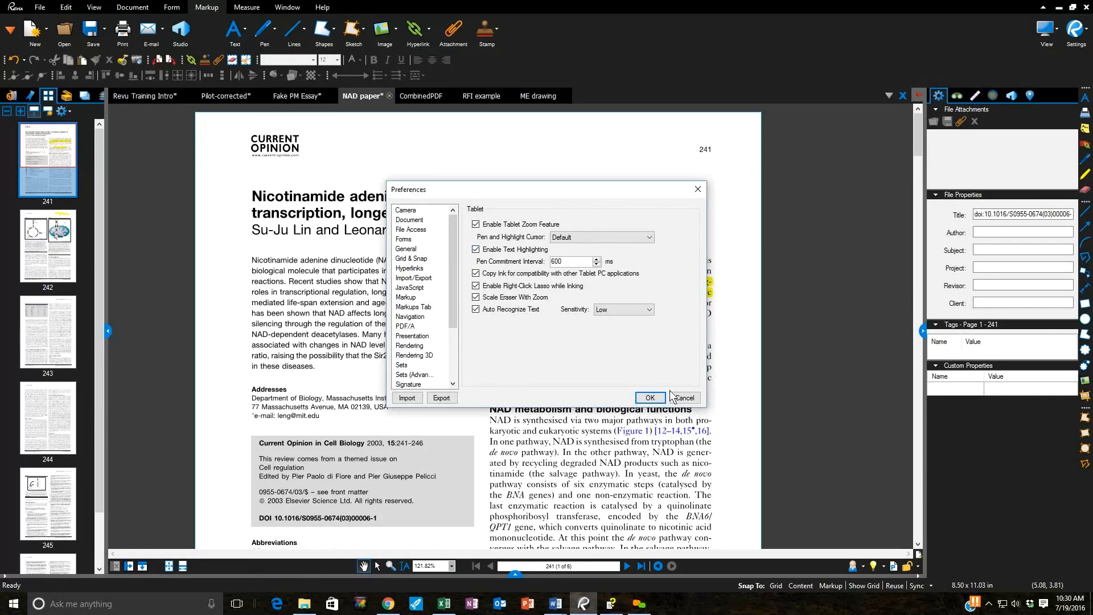
pyautogui.click(650, 398)
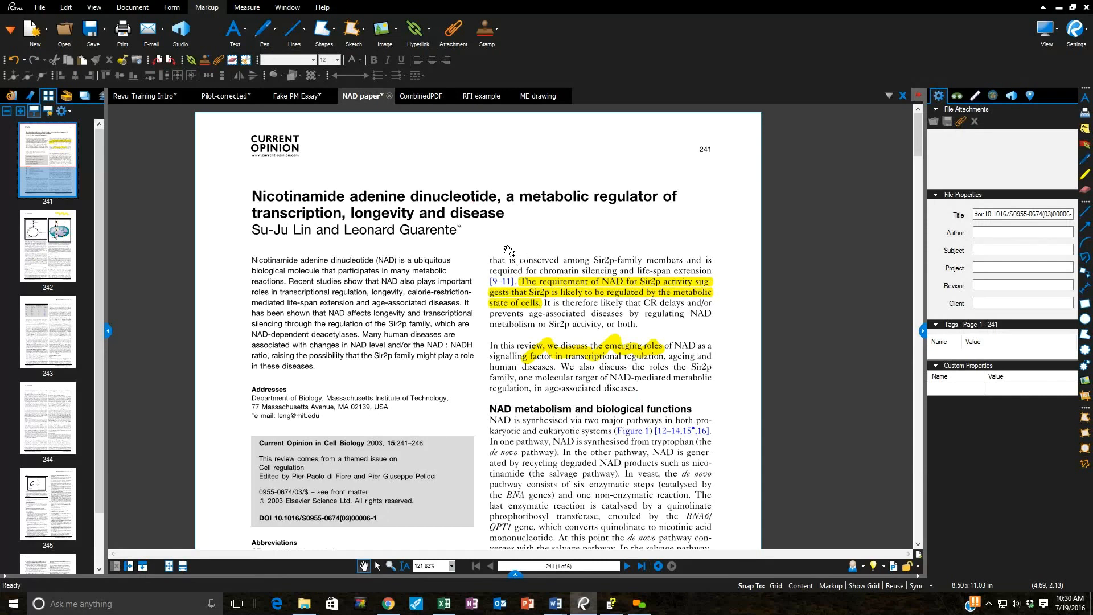
# With the Highlight tool, mark the abstract's first sentence and draw a freehand zigzag over the lines starting 'has been shown that NAD affects longevity'
pyautogui.click(274, 29)
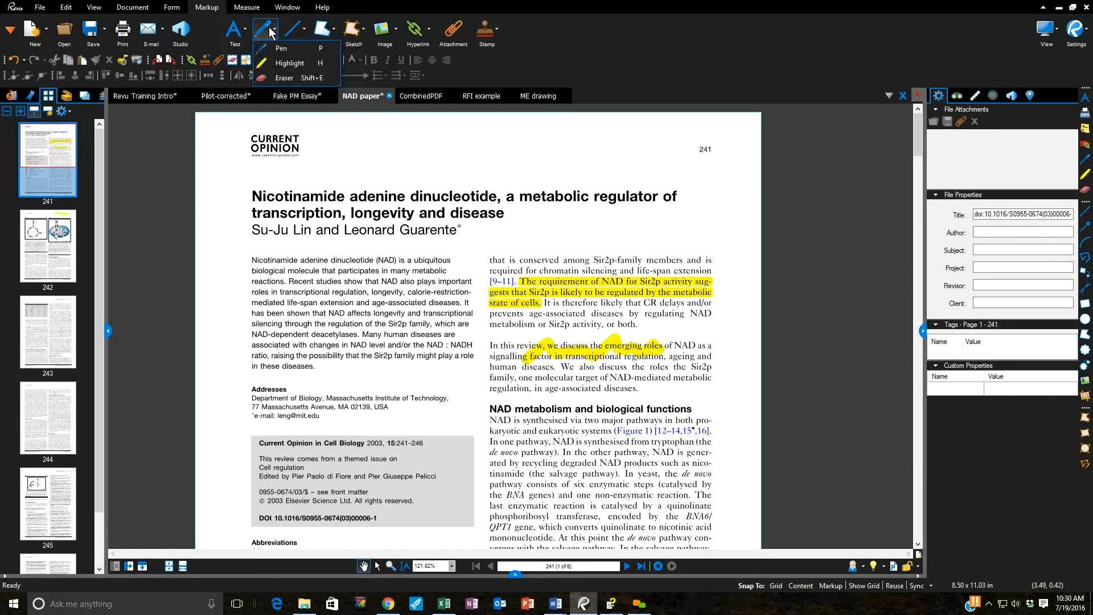
pyautogui.click(313, 63)
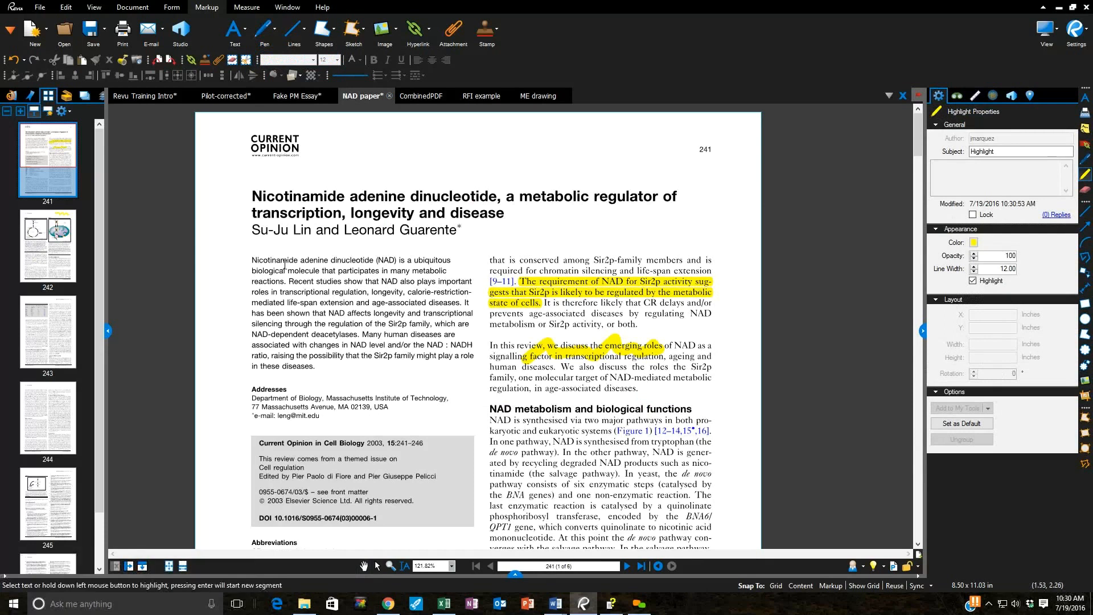
pyautogui.moveTo(252, 261); pyautogui.dragTo(351, 295)
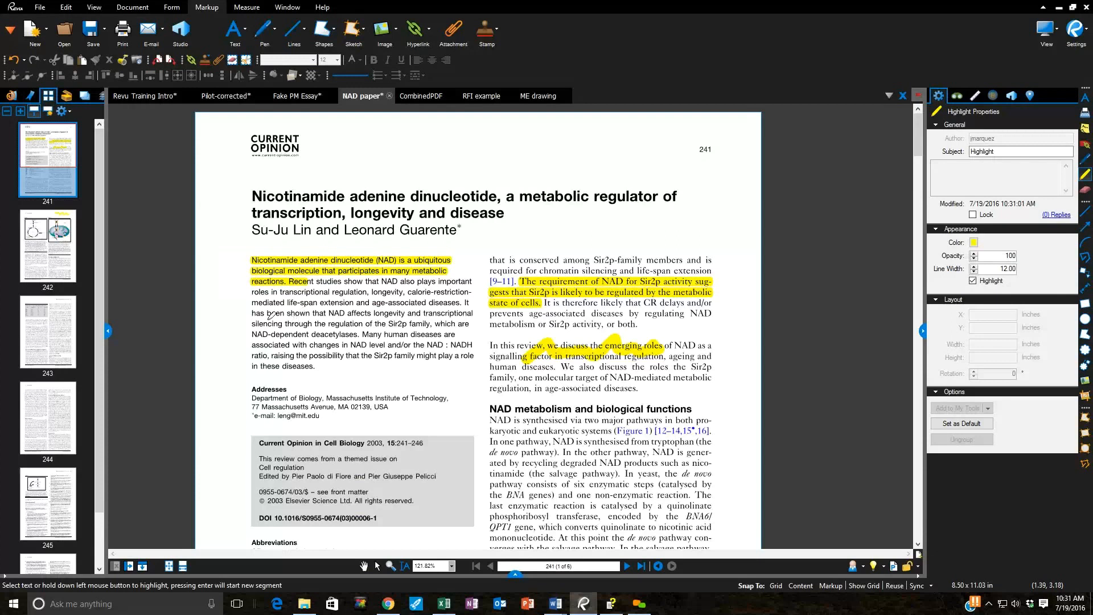
pyautogui.moveTo(264, 311); pyautogui.dragTo(439, 317)
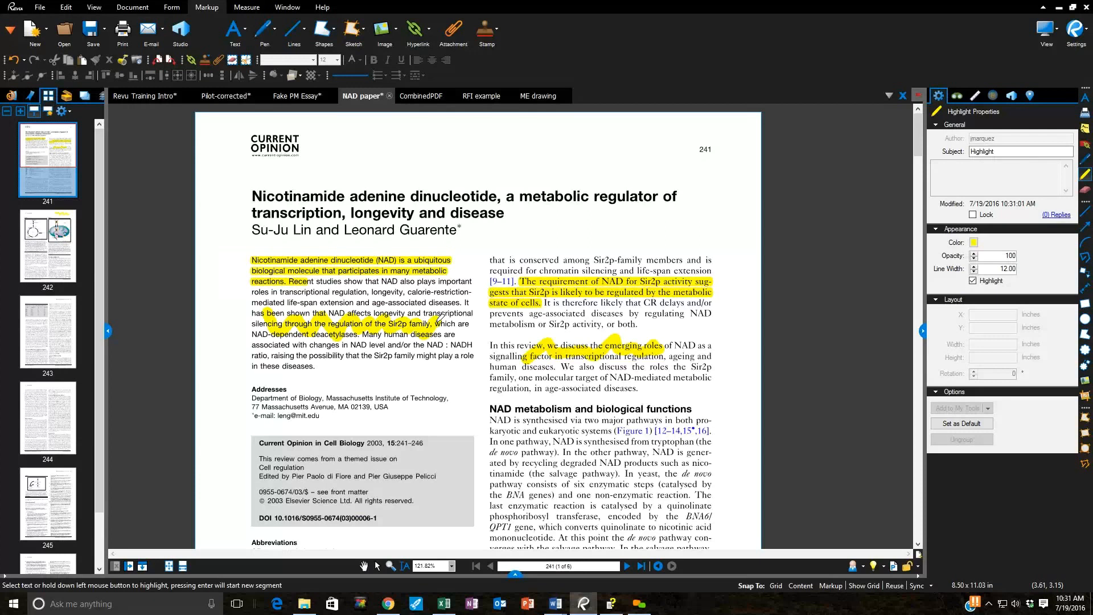
pyautogui.moveTo(439, 317); pyautogui.dragTo(440, 317)
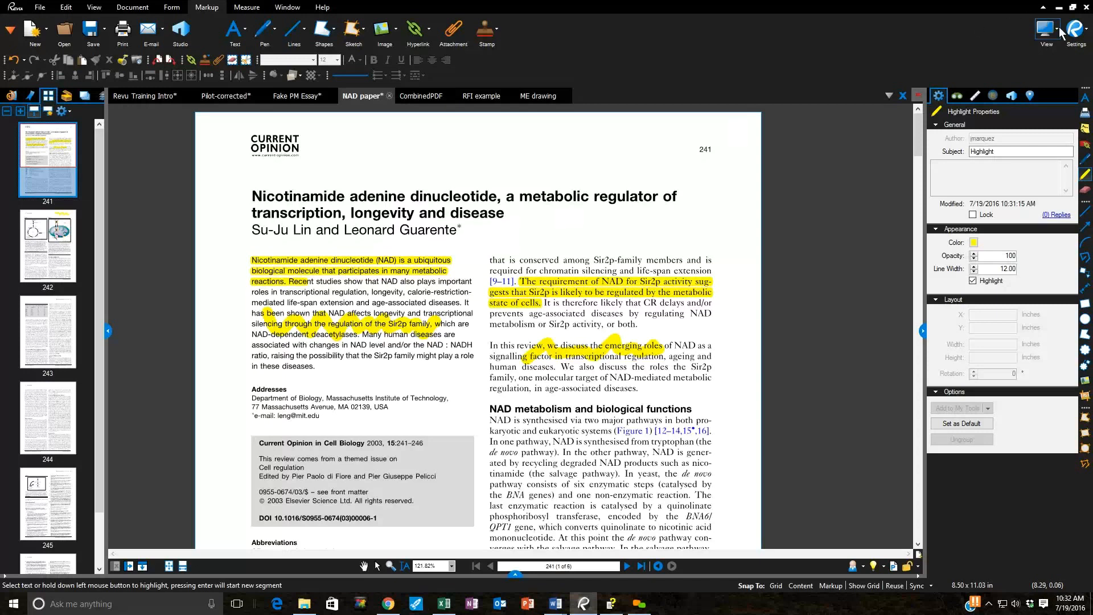
# Enable 'Copy selected text into Text Markups' in the Markup preferences
pyautogui.click(1078, 34)
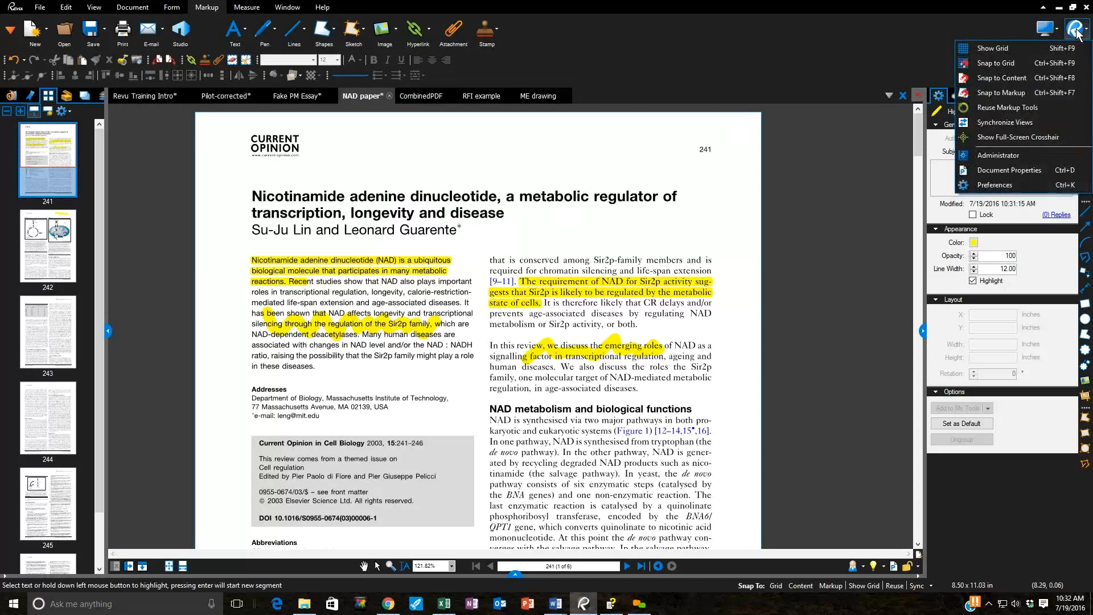
pyautogui.click(1015, 181)
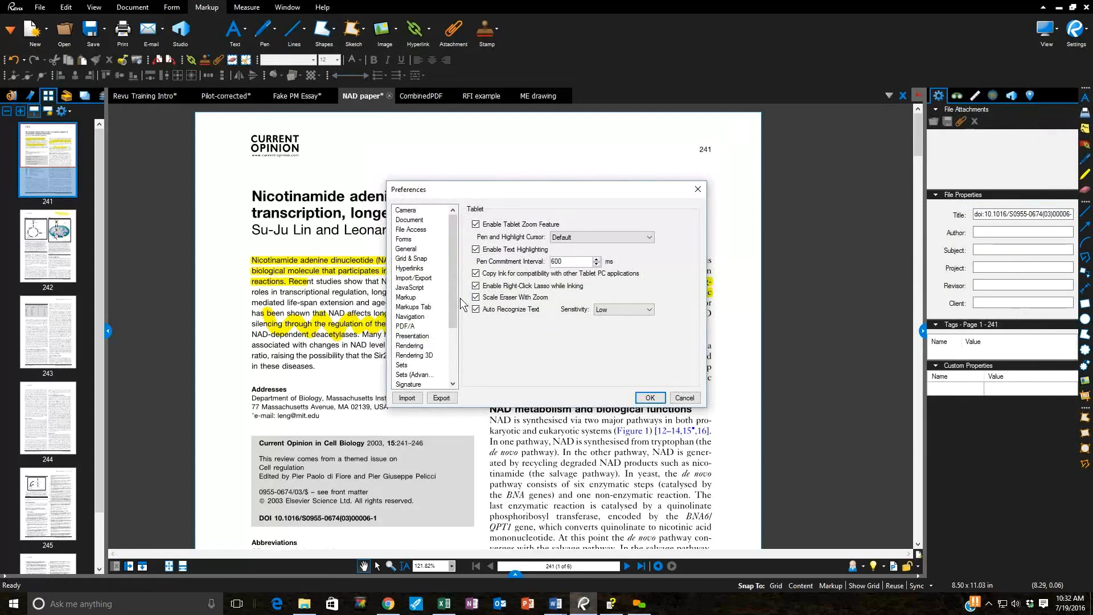
pyautogui.click(410, 298)
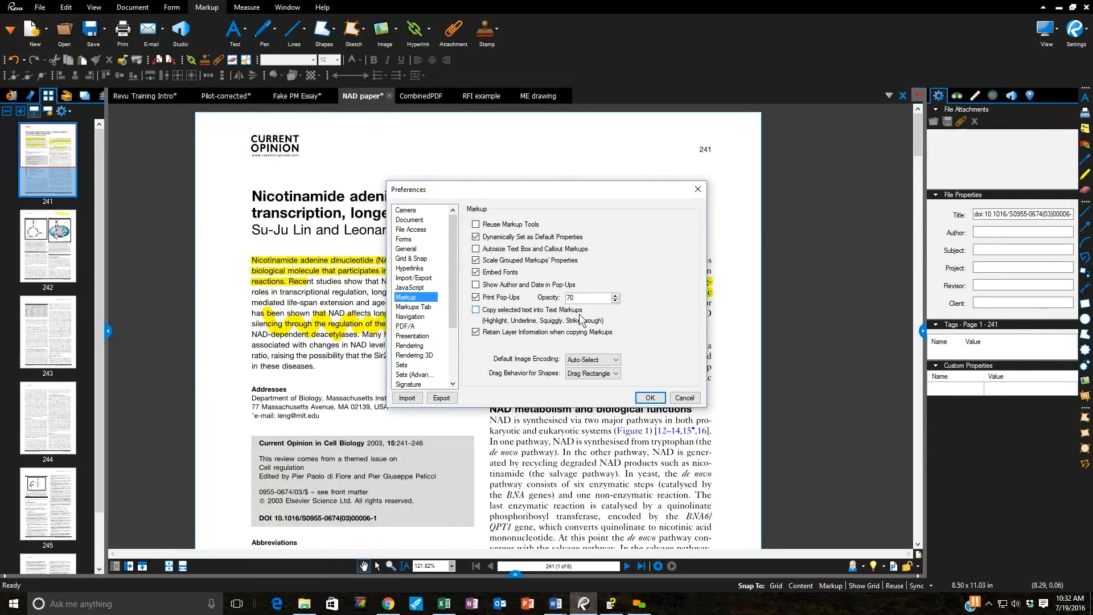
pyautogui.click(477, 310)
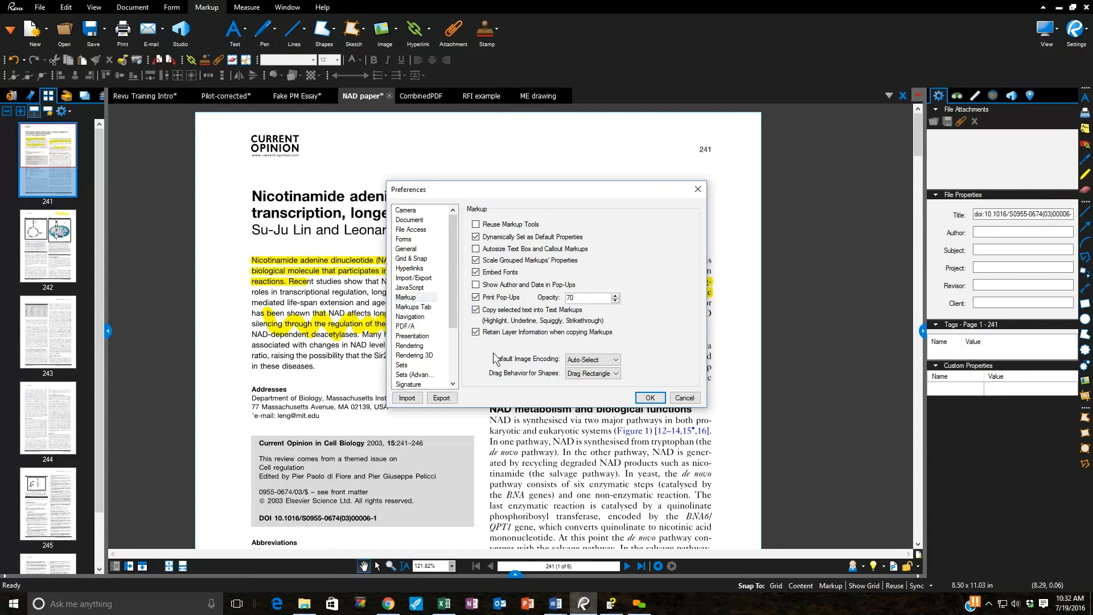
pyautogui.click(652, 399)
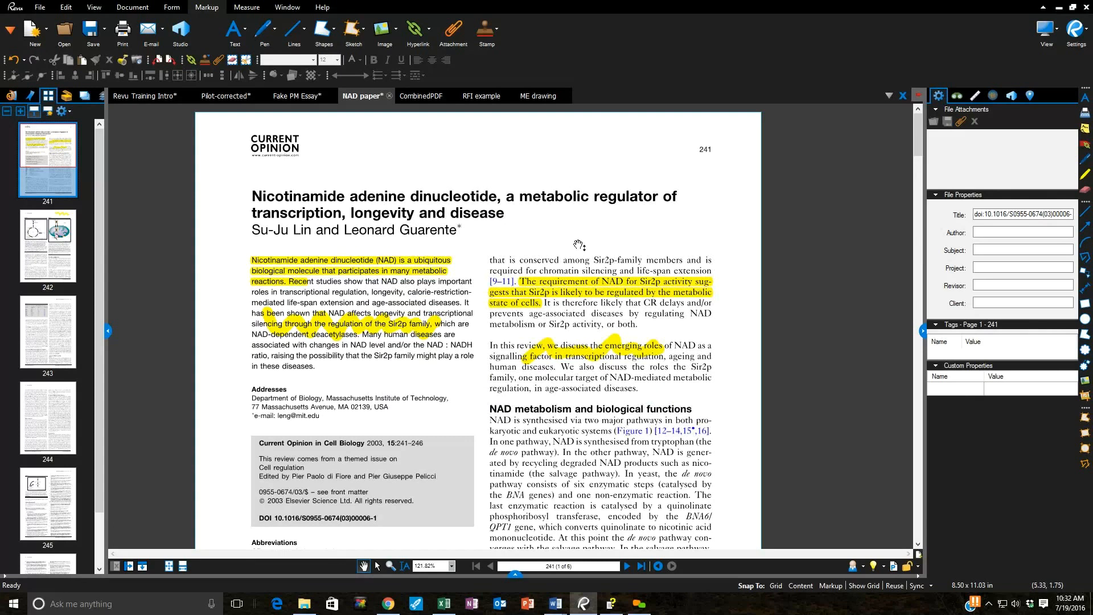
# Highlight the sentence 'At this point the de novo pathway converges with the salvage pathway.' on page 241
pyautogui.scroll(-3, 613, 249)
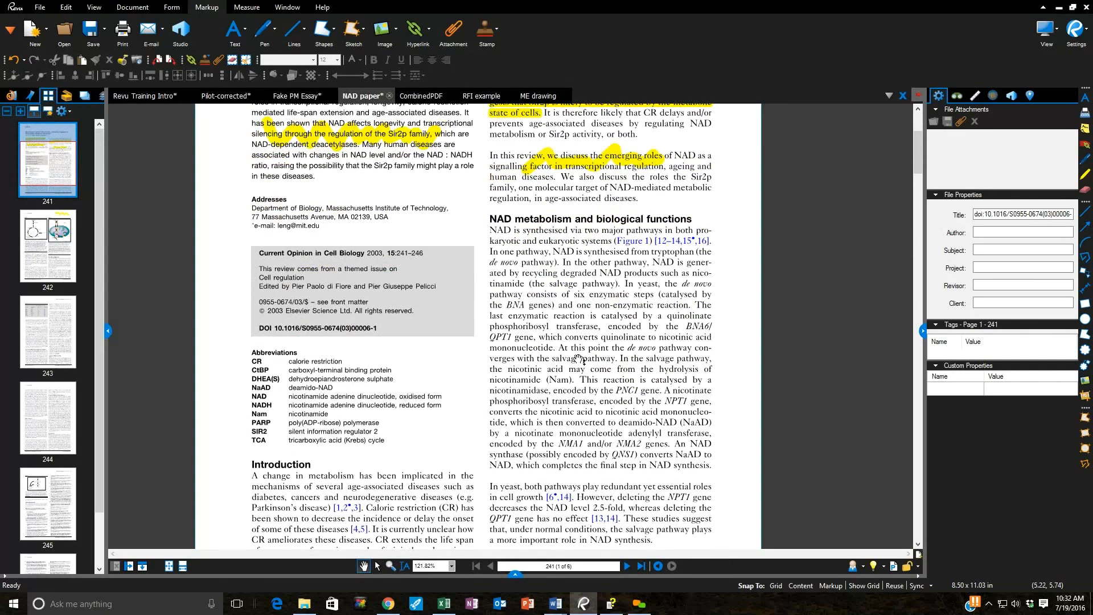
pyautogui.press('h')
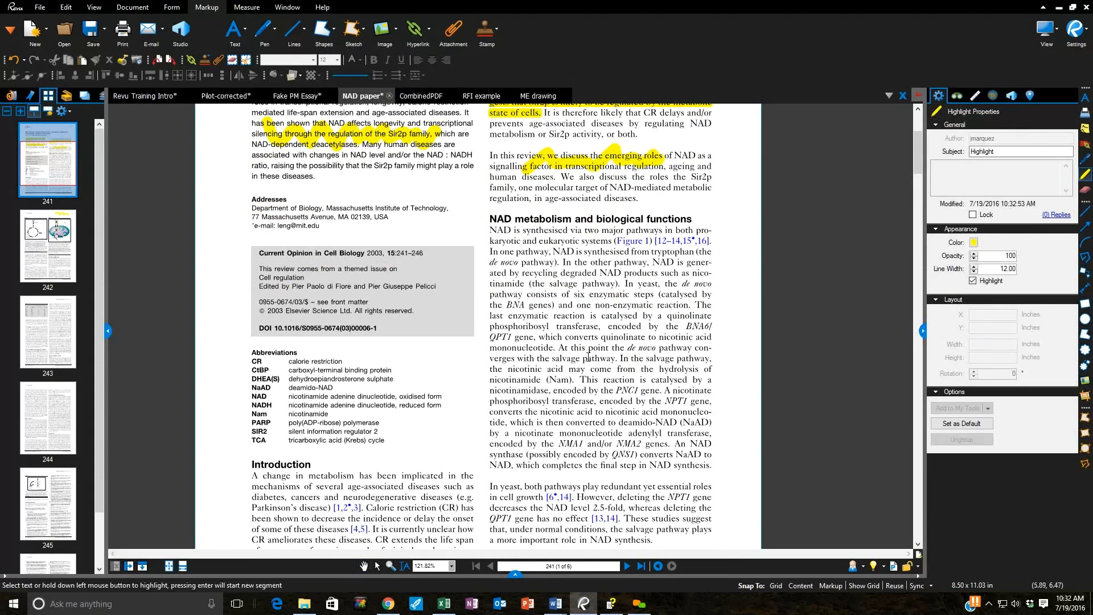
pyautogui.moveTo(579, 352)
pyautogui.mouseDown()
pyautogui.moveTo(619, 361)
pyautogui.moveTo(591, 362)
pyautogui.mouseUp()
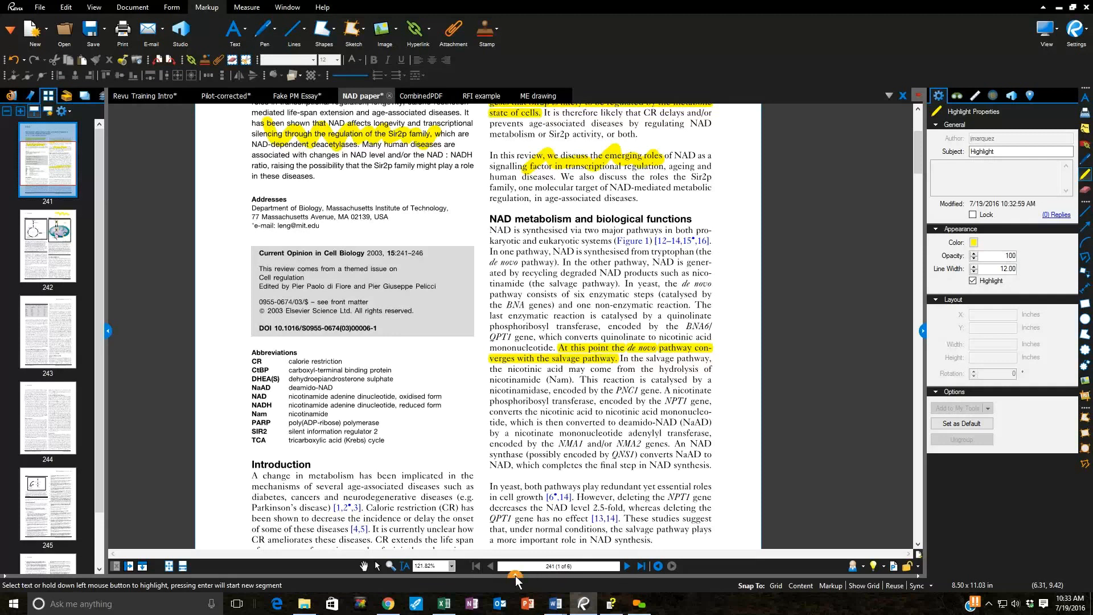
# Display the list of the document's markups
pyautogui.click(10, 33)
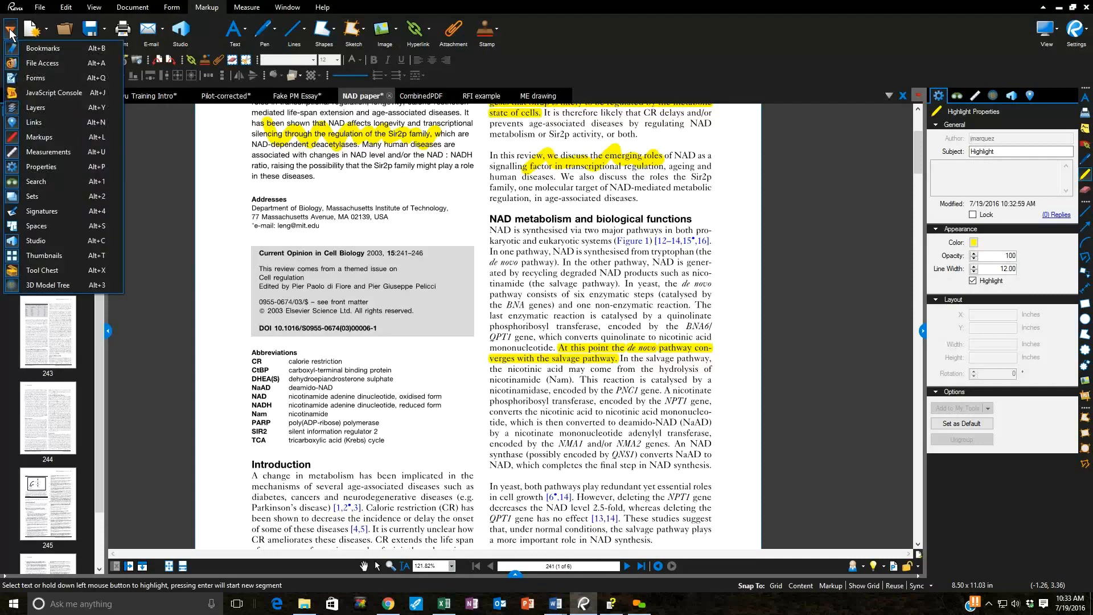
pyautogui.click(39, 137)
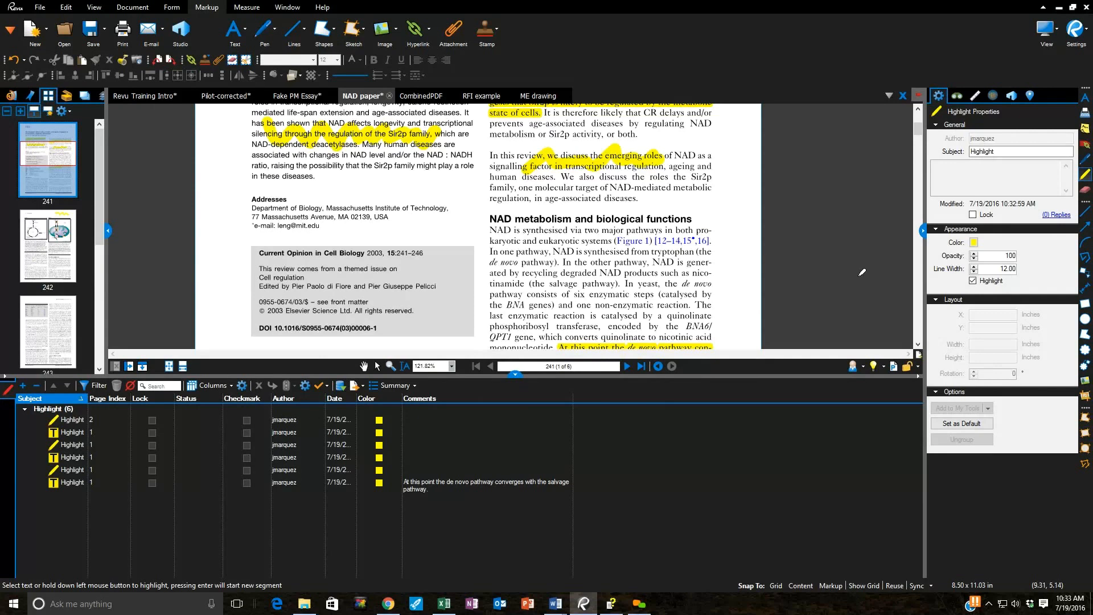
# On page 242, highlight from 'NADH ratio plays an important role' through 'read out of the metabolic state.'
pyautogui.scroll(-5, 920, 316)
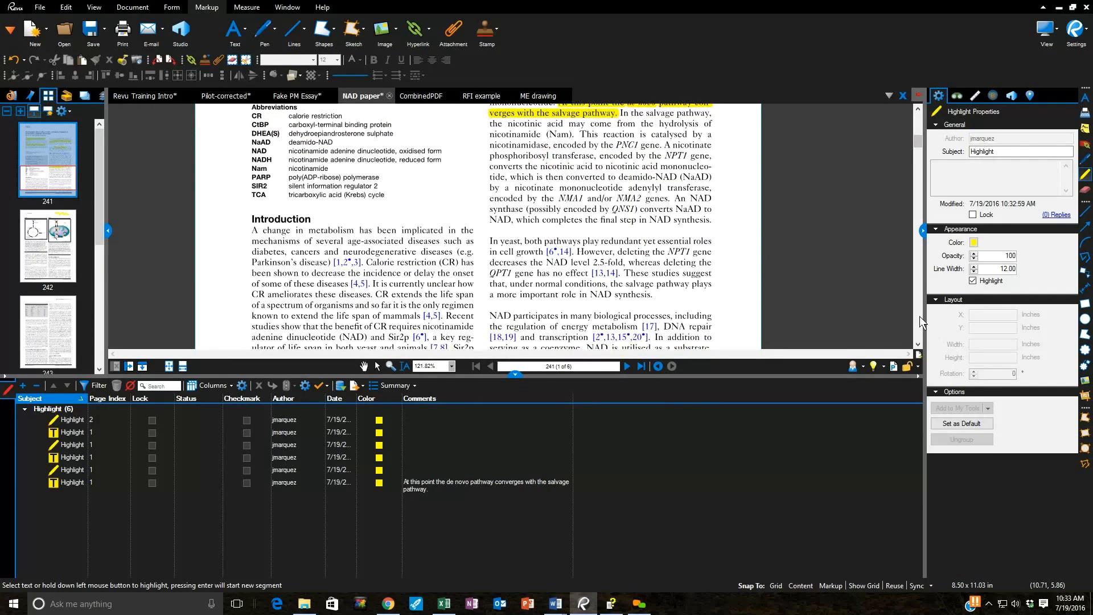
pyautogui.scroll(-5, 920, 316)
pyautogui.scroll(-5, 920, 316)
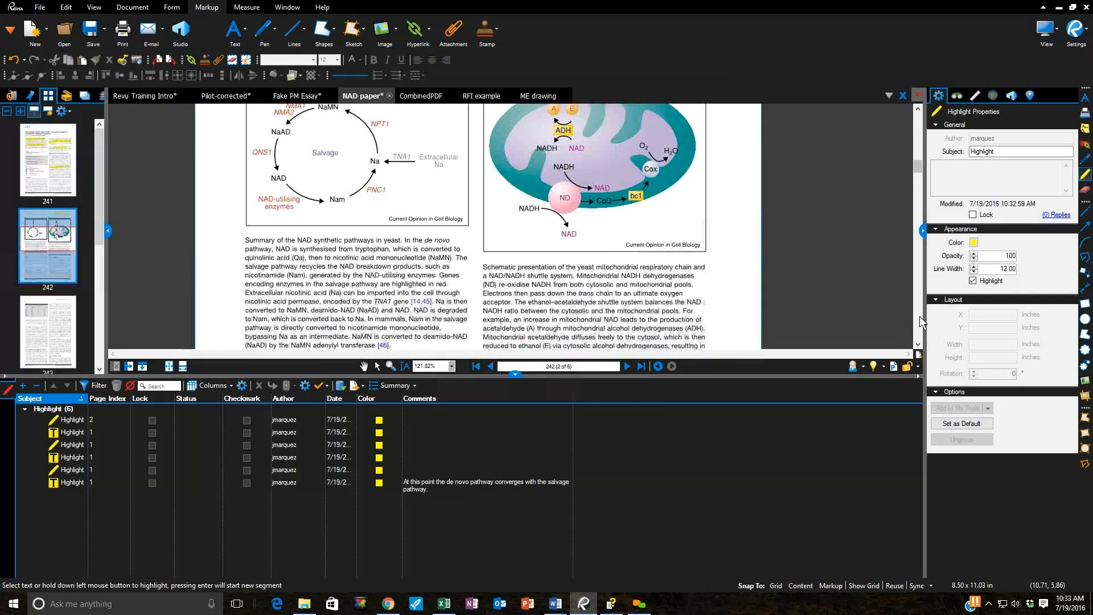
pyautogui.scroll(-5, 920, 316)
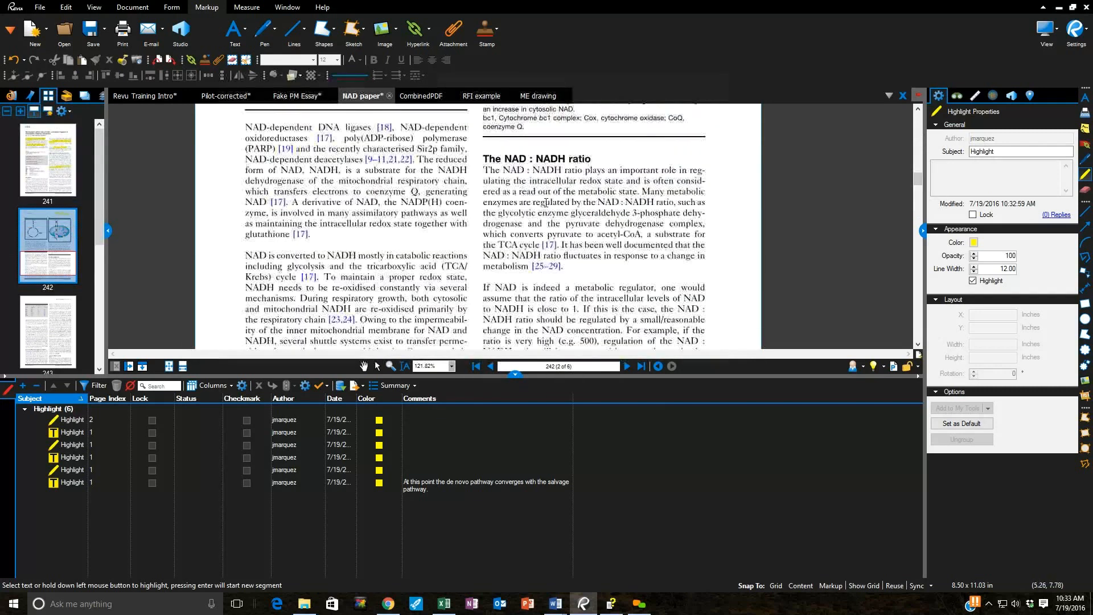
pyautogui.moveTo(534, 170); pyautogui.dragTo(640, 194)
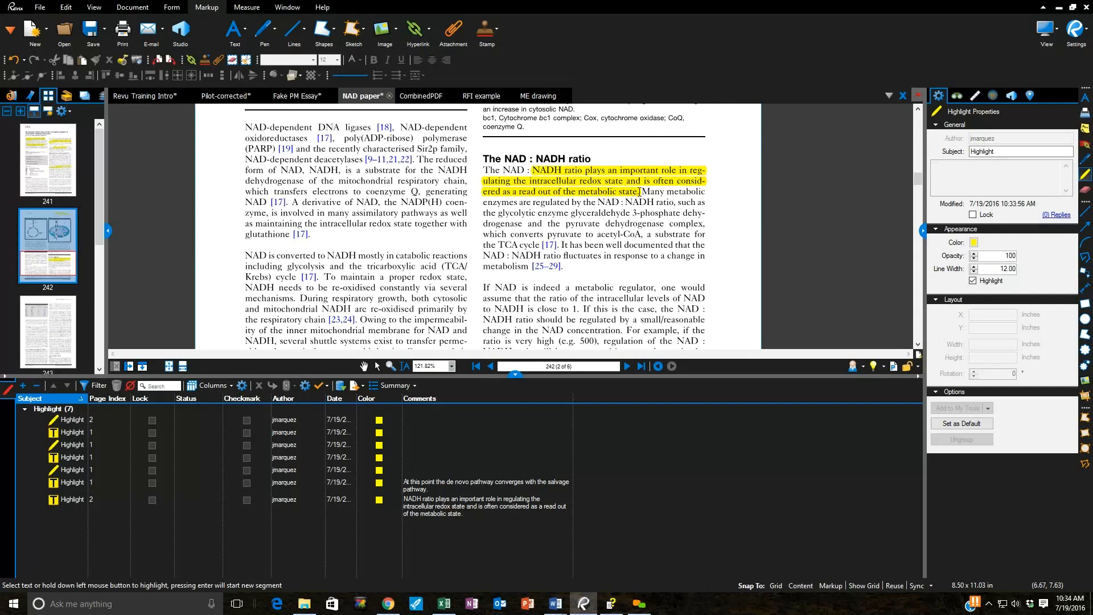
# On page 244, highlight 'NAD also plays a role in diabetic vascular dysfunction'
pyautogui.click(920, 297)
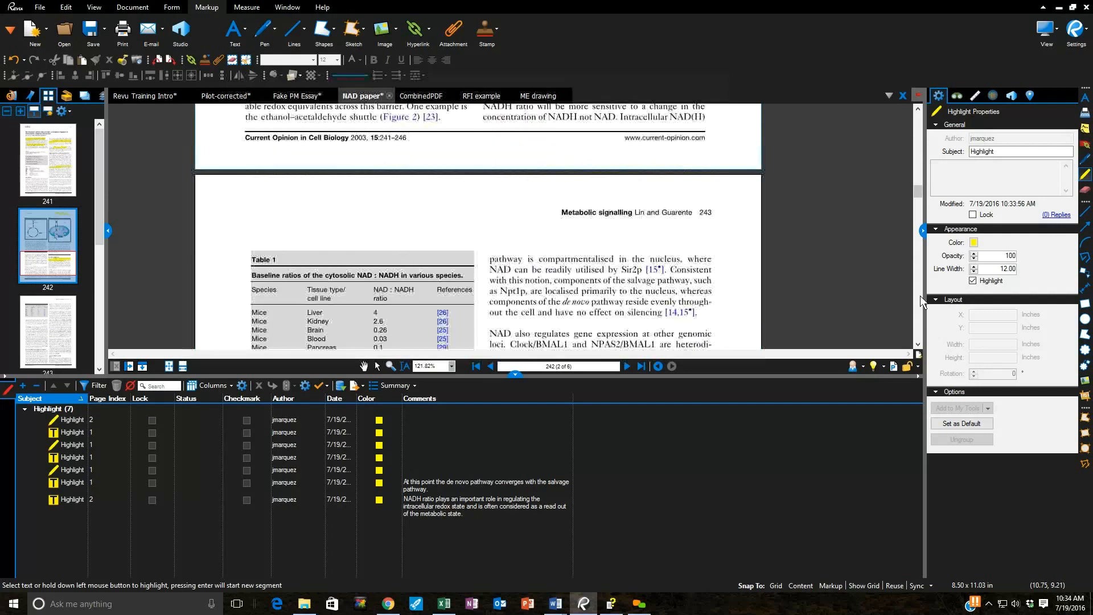
pyautogui.click(919, 305)
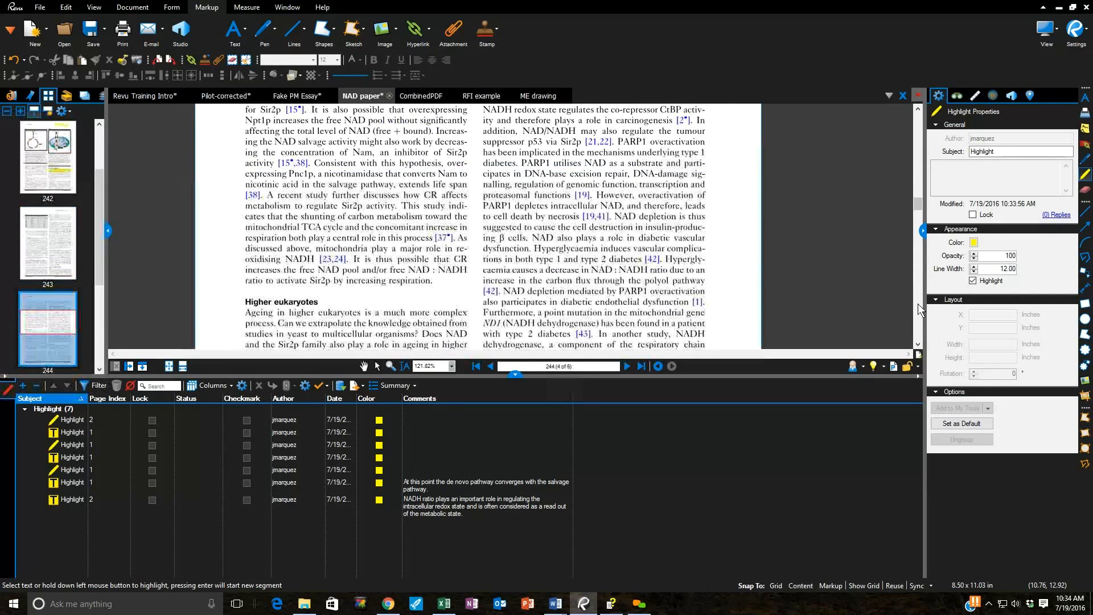
pyautogui.moveTo(538, 246); pyautogui.dragTo(531, 251)
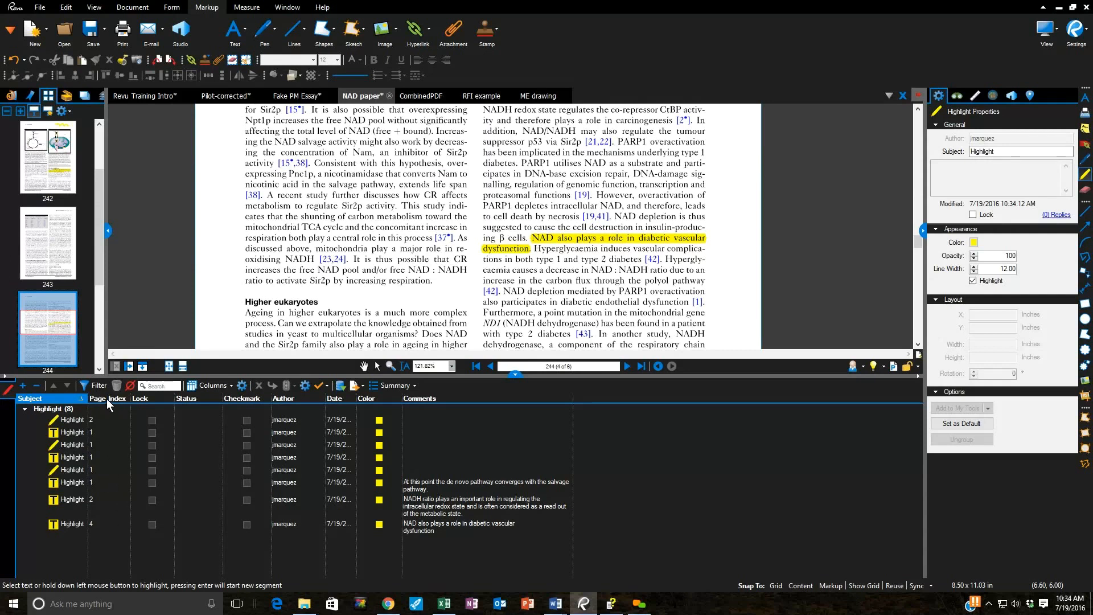
# Examine which columns are available for the markups list and leave the highlight tool
pyautogui.click(210, 384)
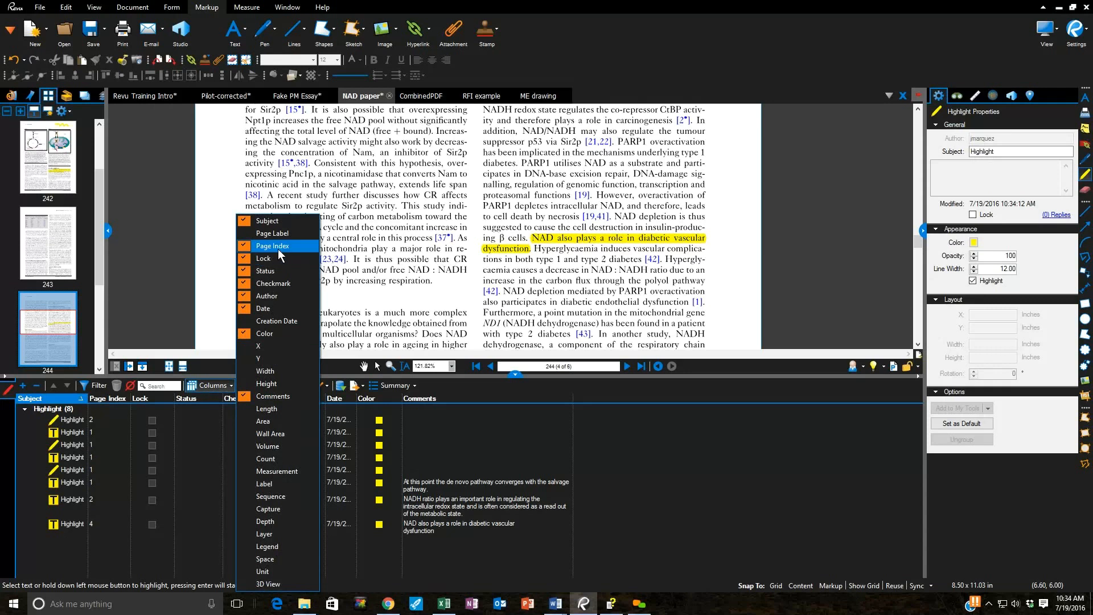
pyautogui.click(211, 384)
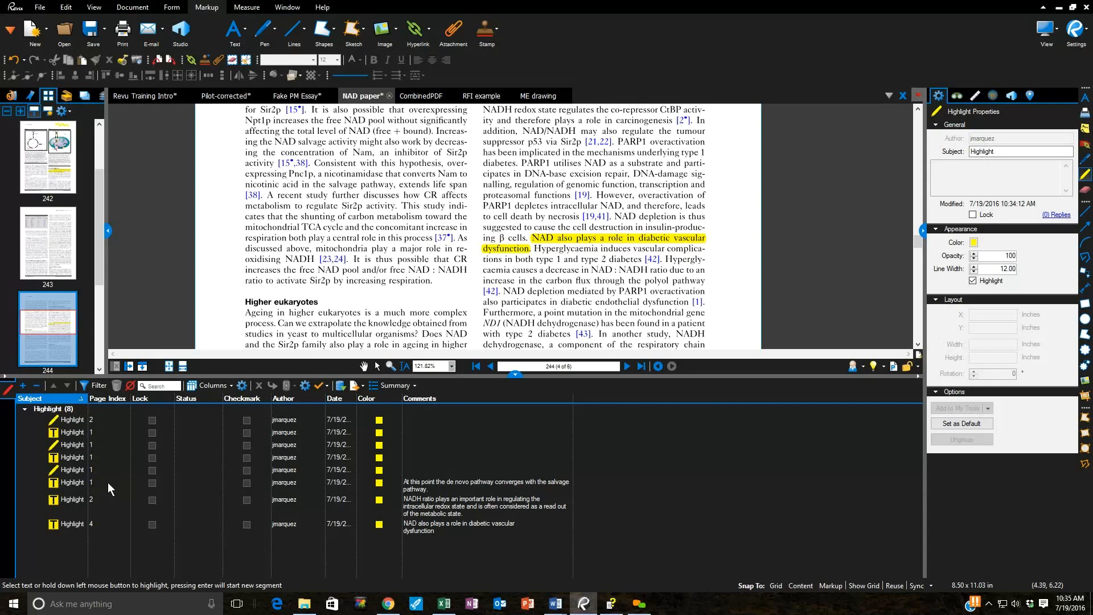
pyautogui.press('Escape')
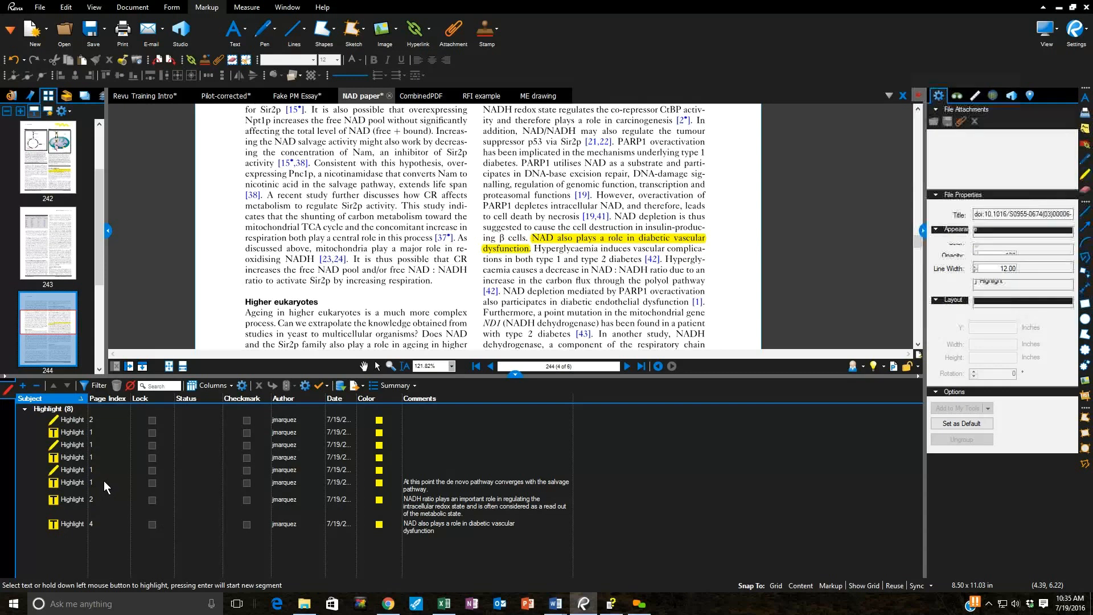
# Locate the commented highlights on pages 241, 242 and 244 from the markups list, and hide the list
pyautogui.click(104, 482)
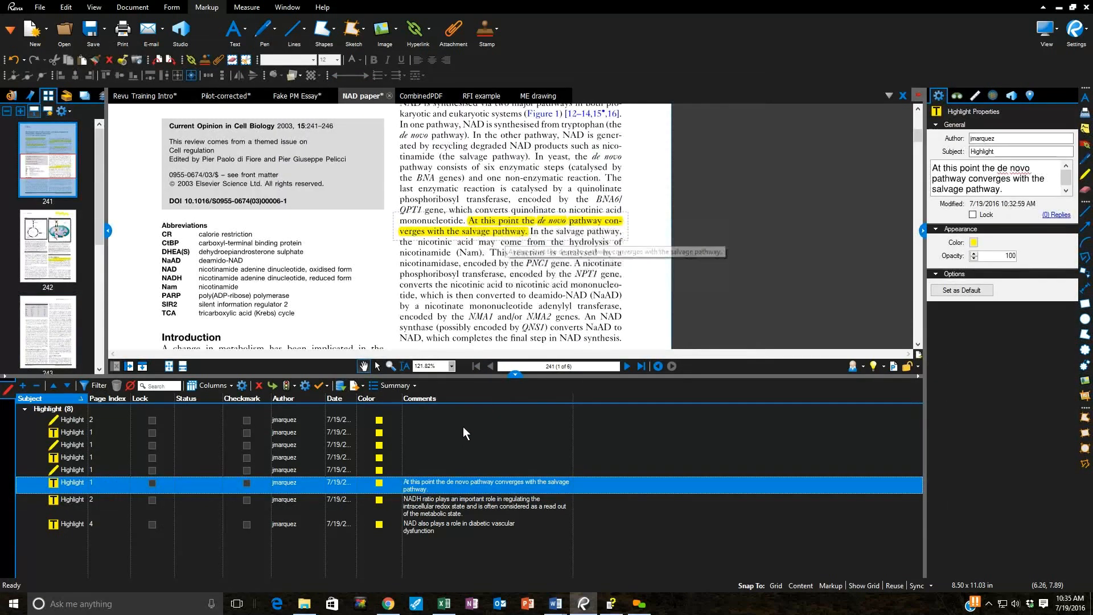
pyautogui.click(96, 501)
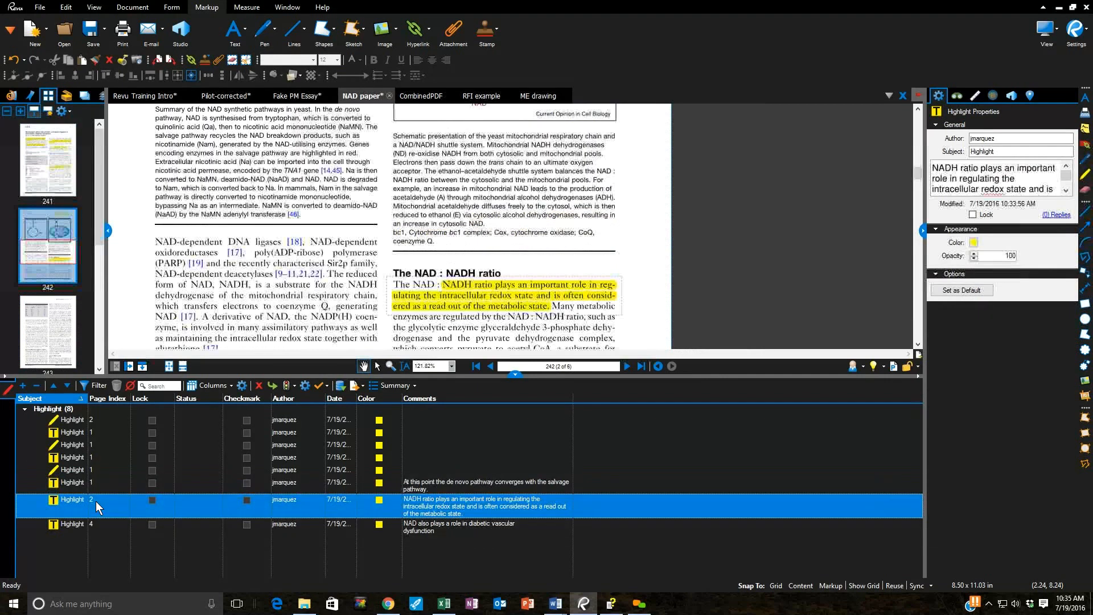
pyautogui.scroll(-2, 519, 258)
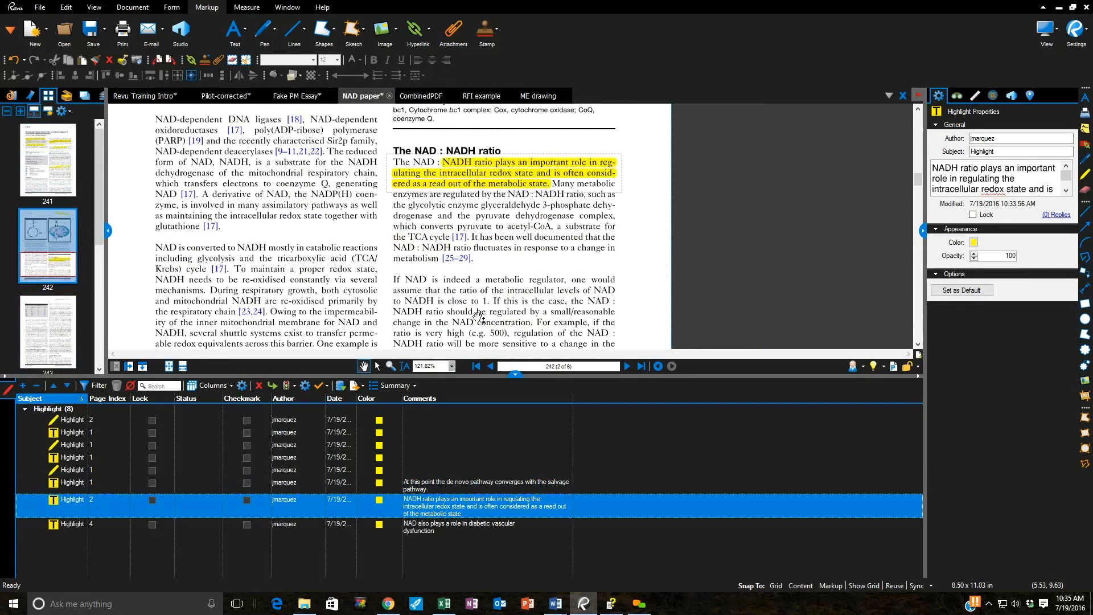
pyautogui.click(104, 524)
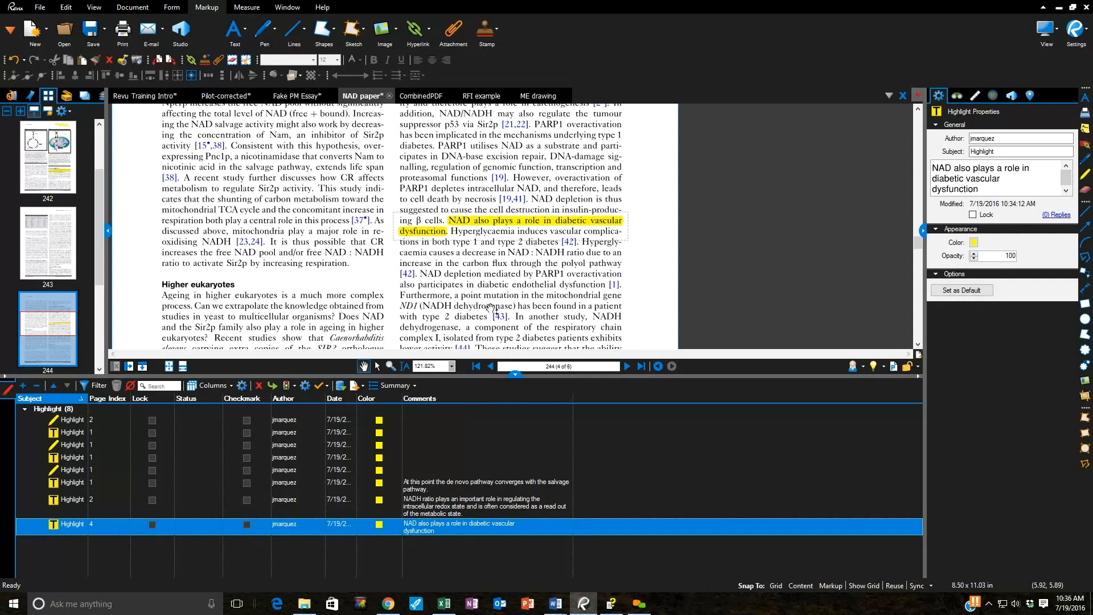
pyautogui.click(514, 380)
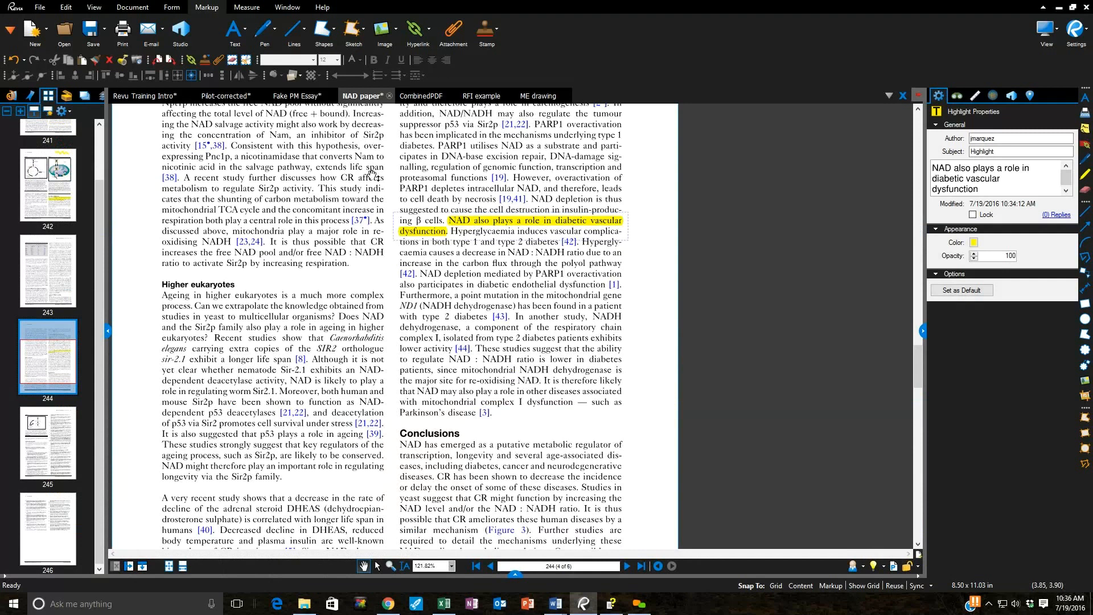
# Compare the blank RFI example form with the classroom floor plan on sheet A 201 of CombinedPDF
pyautogui.click(476, 97)
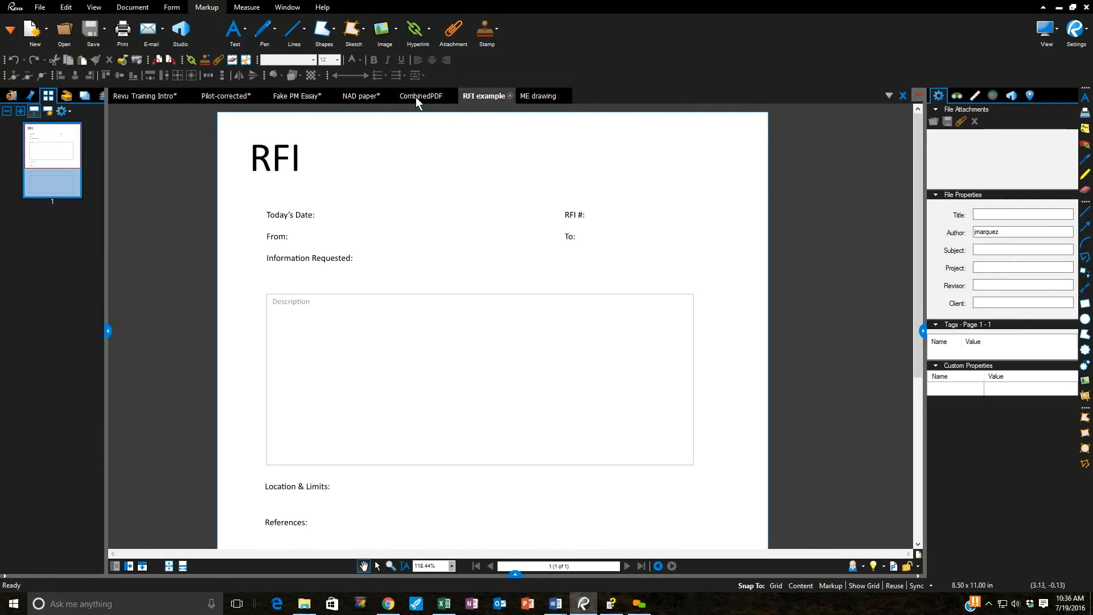
pyautogui.click(431, 96)
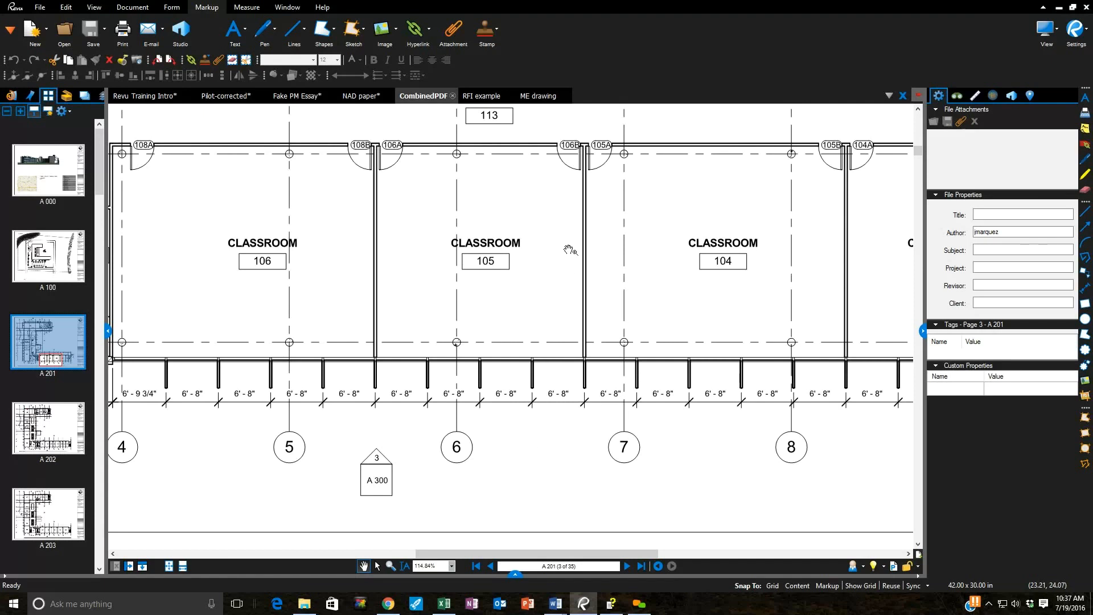
pyautogui.click(487, 95)
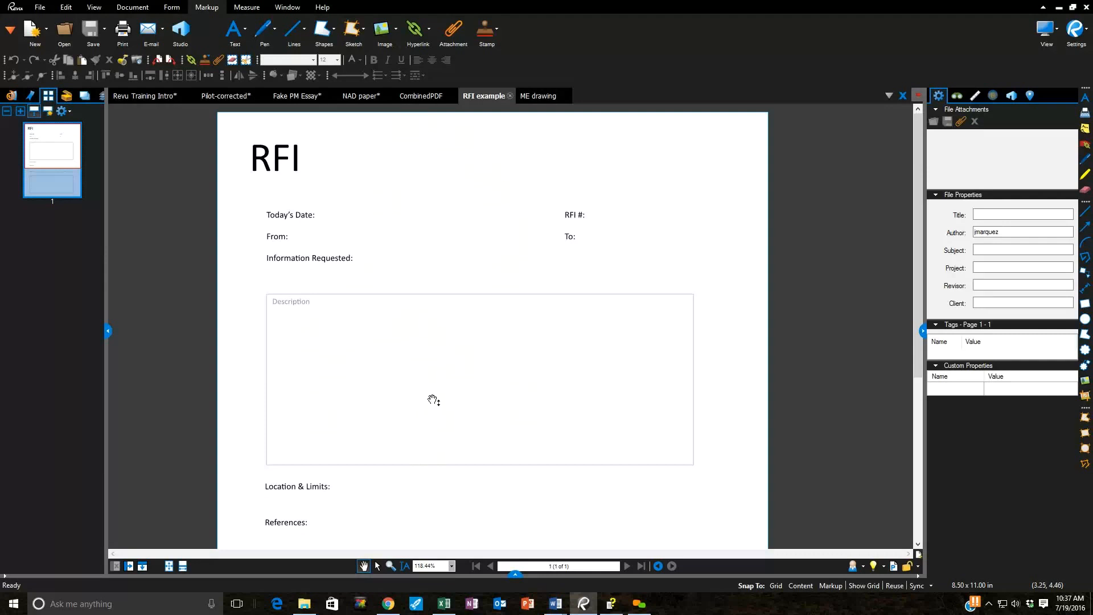
pyautogui.click(421, 98)
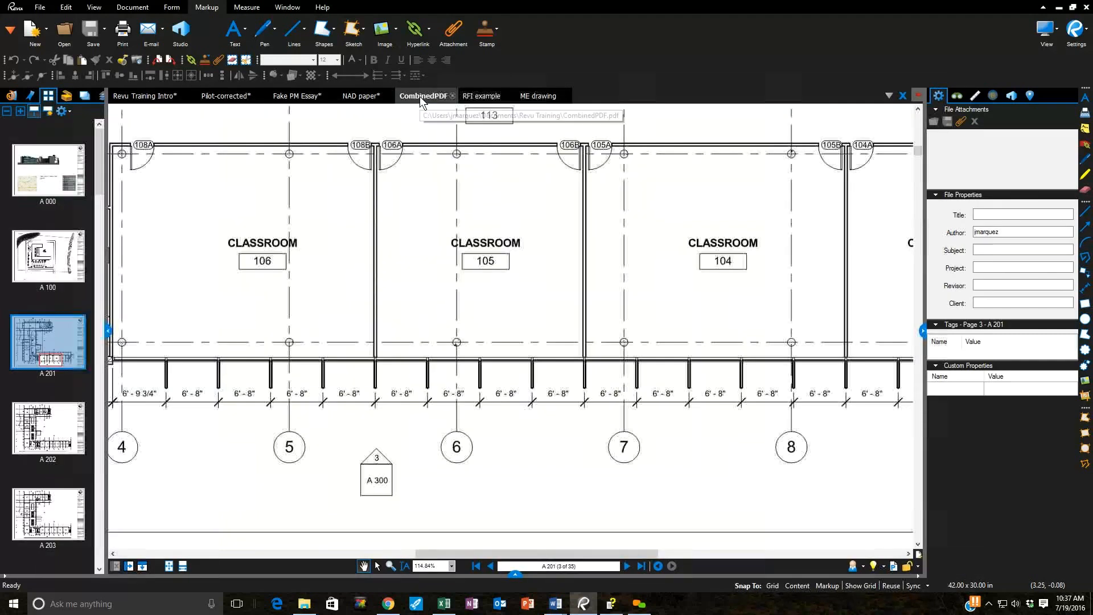
pyautogui.click(474, 98)
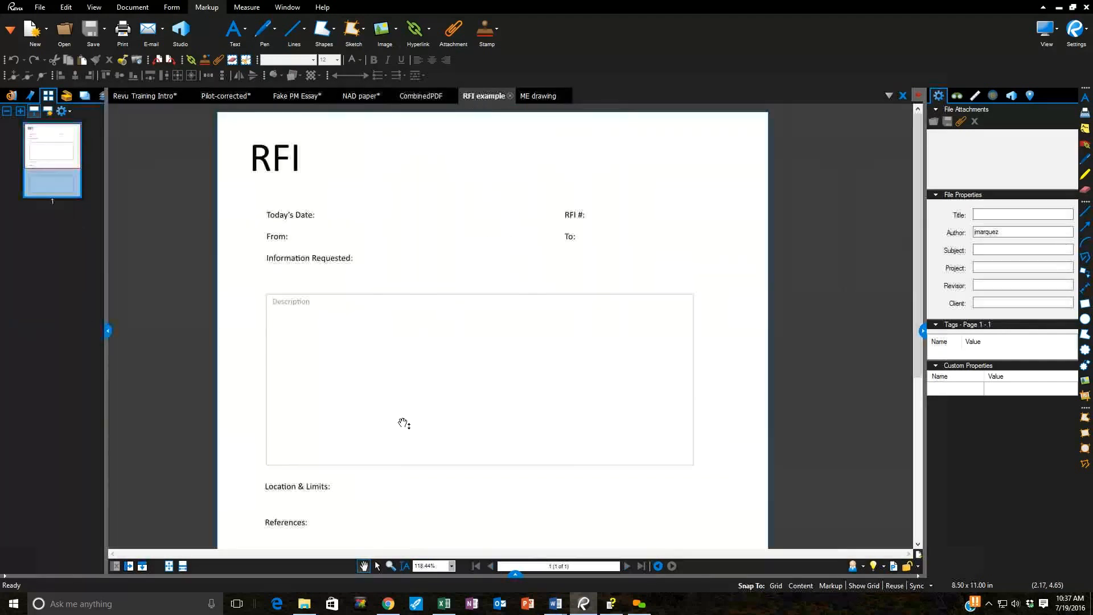
# Take a snapshot of Classroom 105 with its lower wall and dimensions on sheet A 201 of CombinedPDF
pyautogui.click(421, 96)
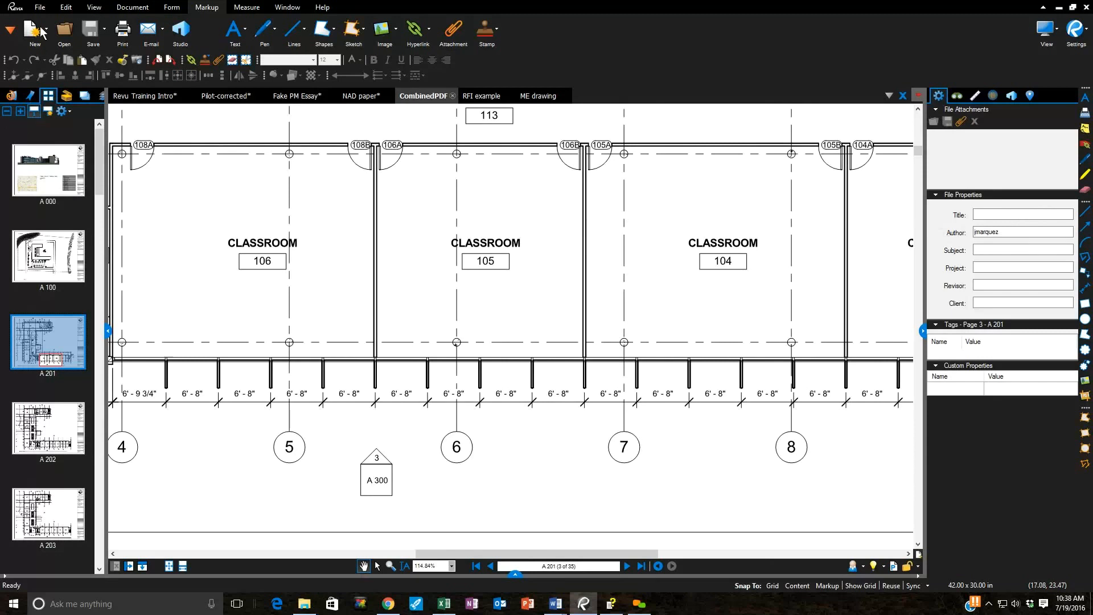
pyautogui.click(66, 8)
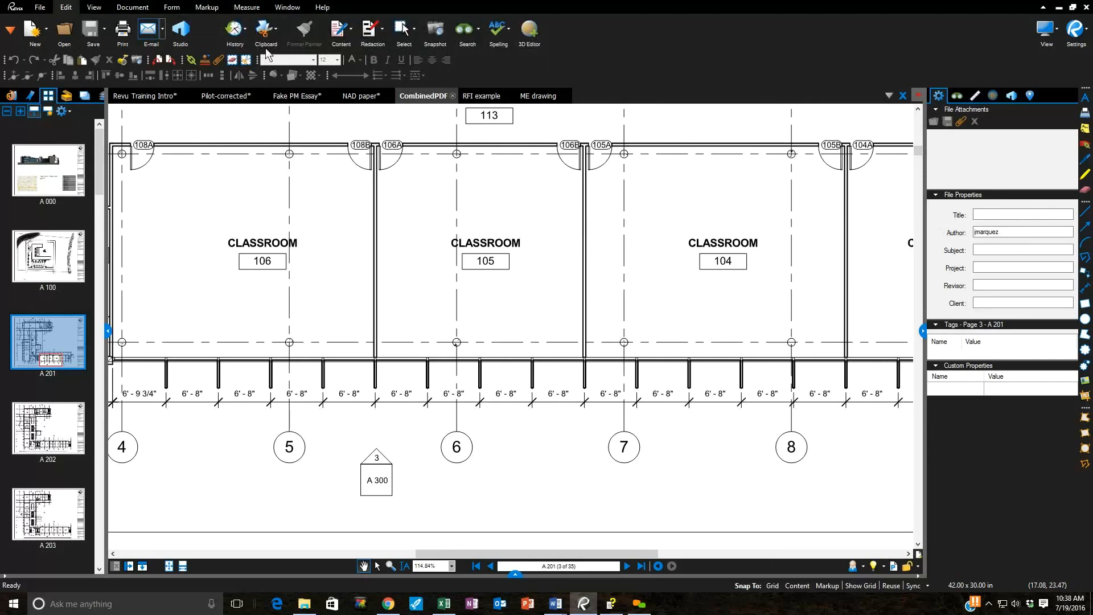
pyautogui.click(434, 28)
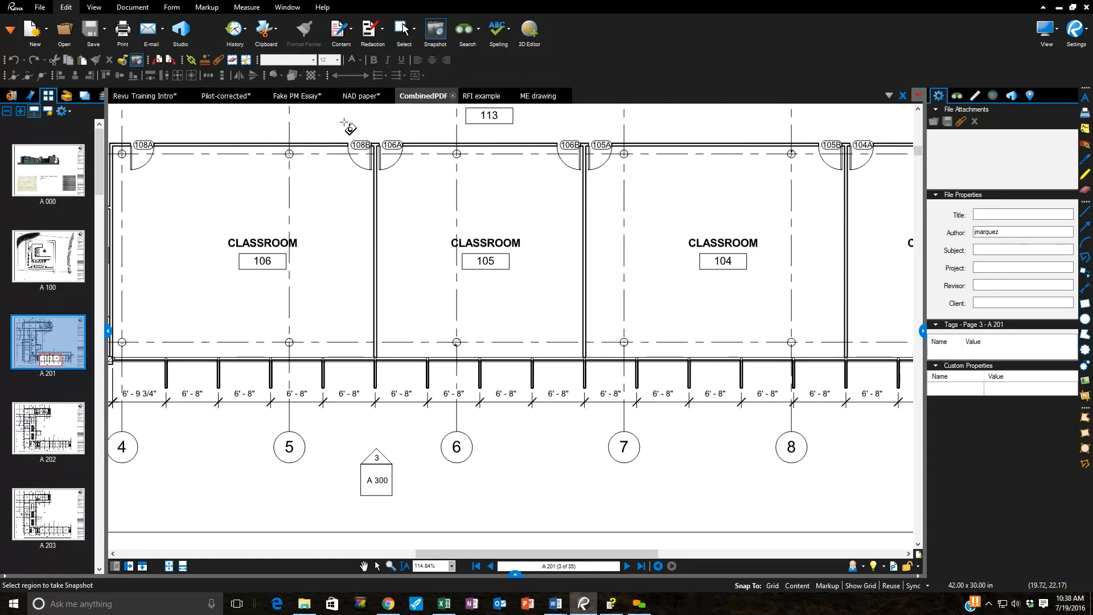
pyautogui.moveTo(344, 122); pyautogui.dragTo(600, 459)
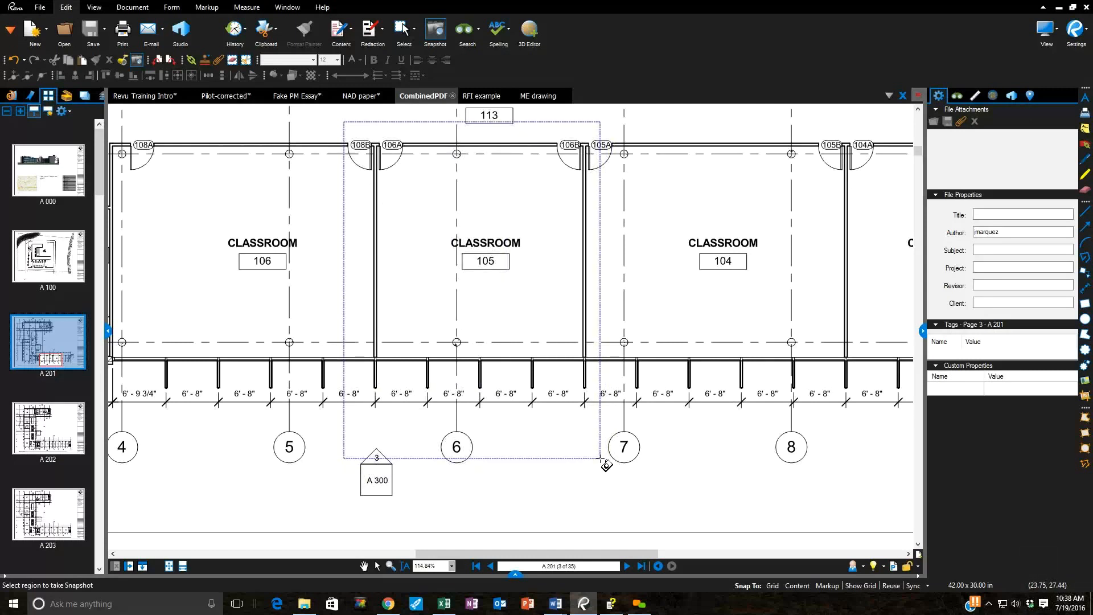
pyautogui.moveTo(600, 458); pyautogui.dragTo(602, 458)
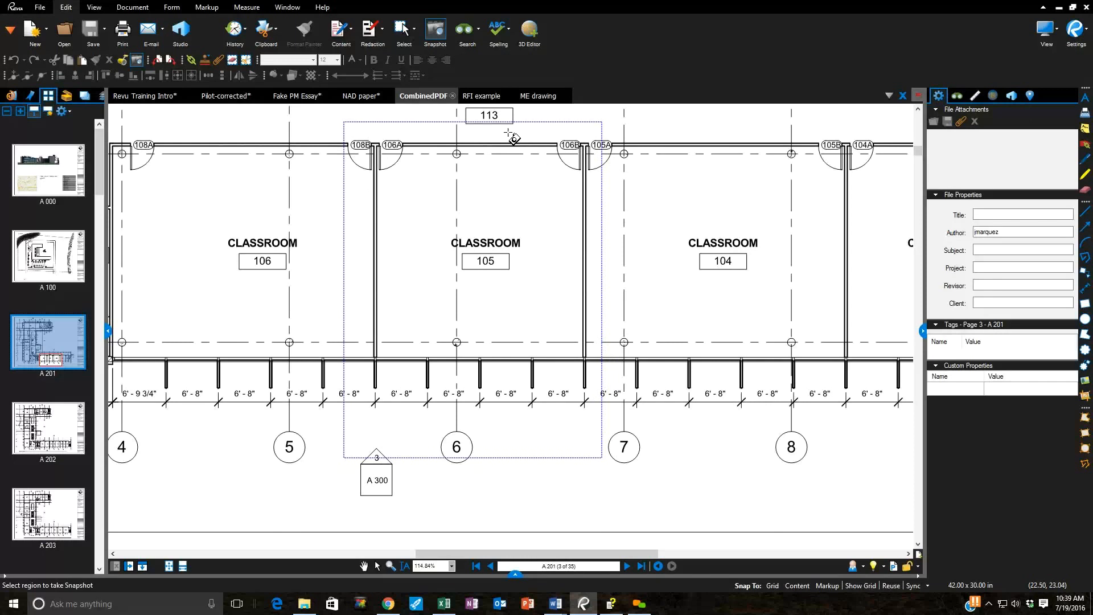
# Paste the Classroom 105 snapshot onto the page of the RFI example document
pyautogui.click(483, 97)
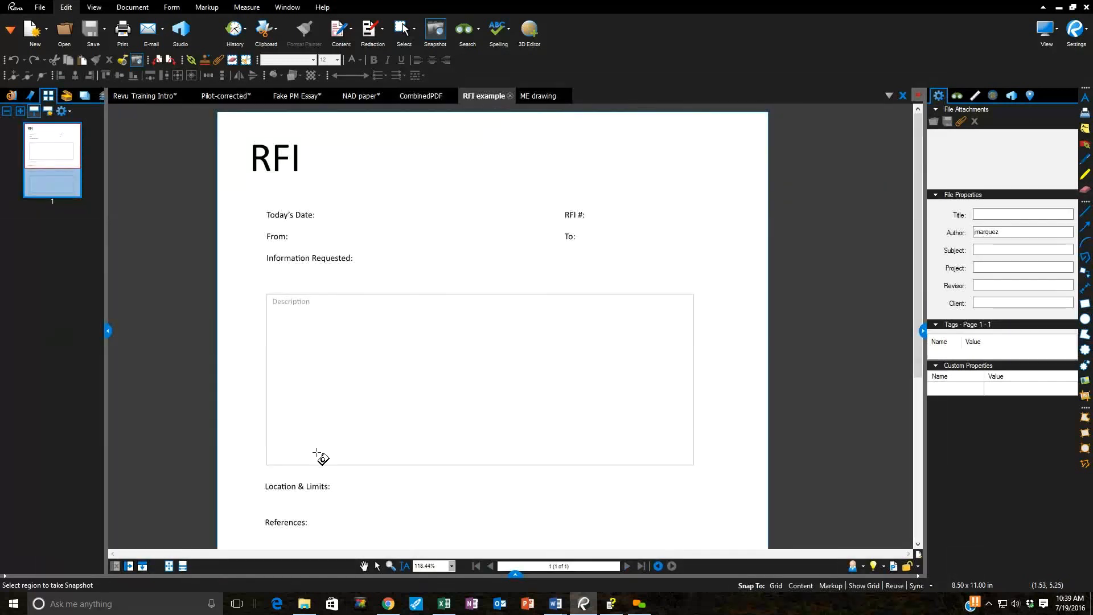
pyautogui.press('Escape')
pyautogui.rightClick(317, 454)
pyautogui.click(359, 409)
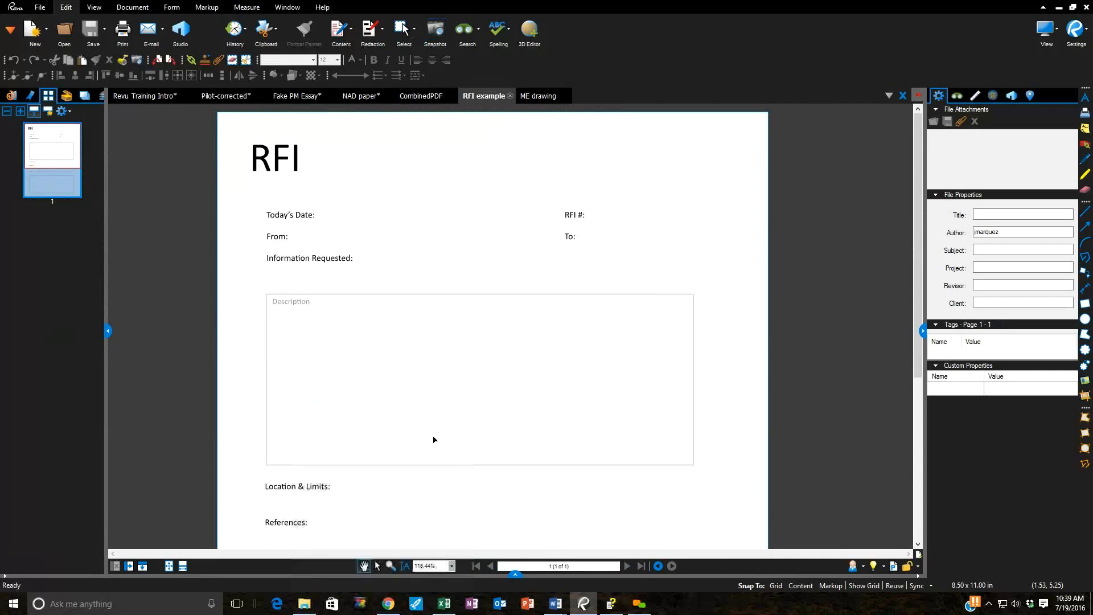
pyautogui.moveTo(402, 176); pyautogui.dragTo(419, 201)
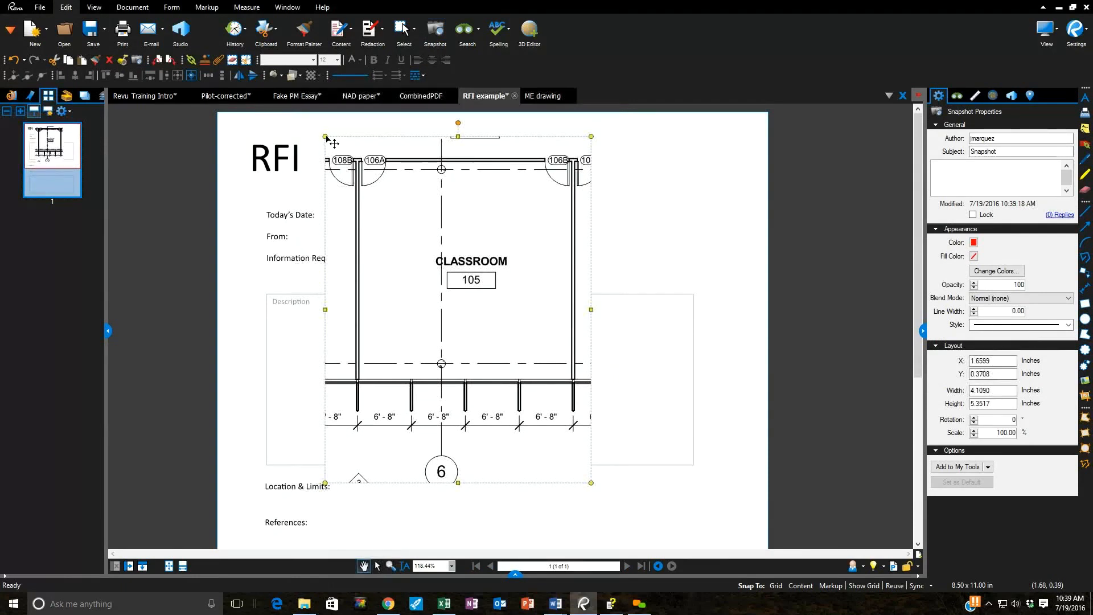
# Shrink the pasted snapshot to about 59% scale and place it over the middle of the Description box
pyautogui.moveTo(326, 138); pyautogui.dragTo(435, 279)
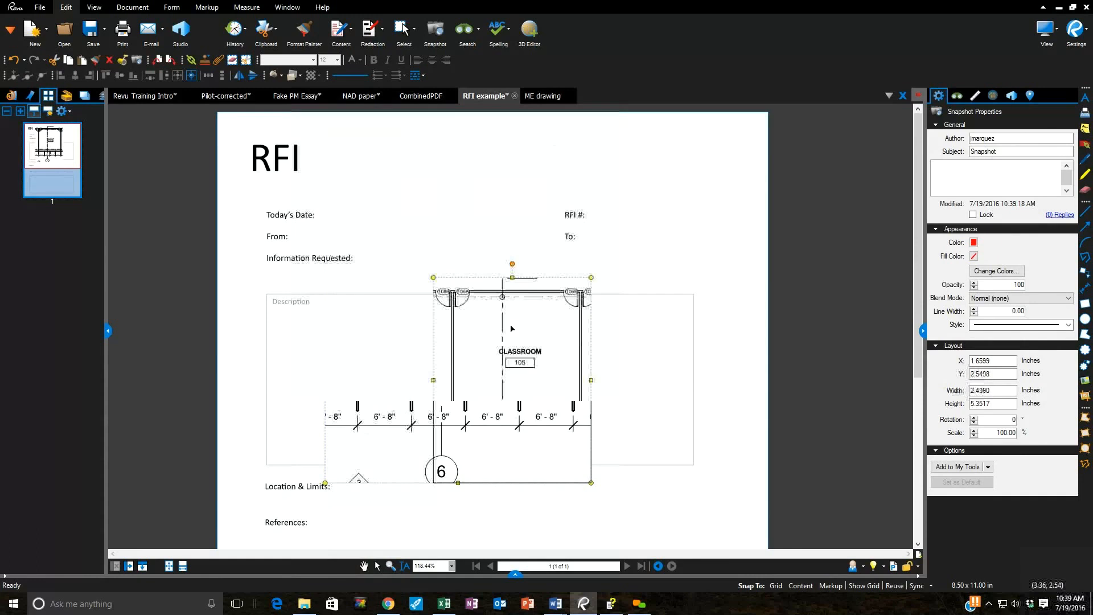
pyautogui.moveTo(533, 358); pyautogui.dragTo(462, 352)
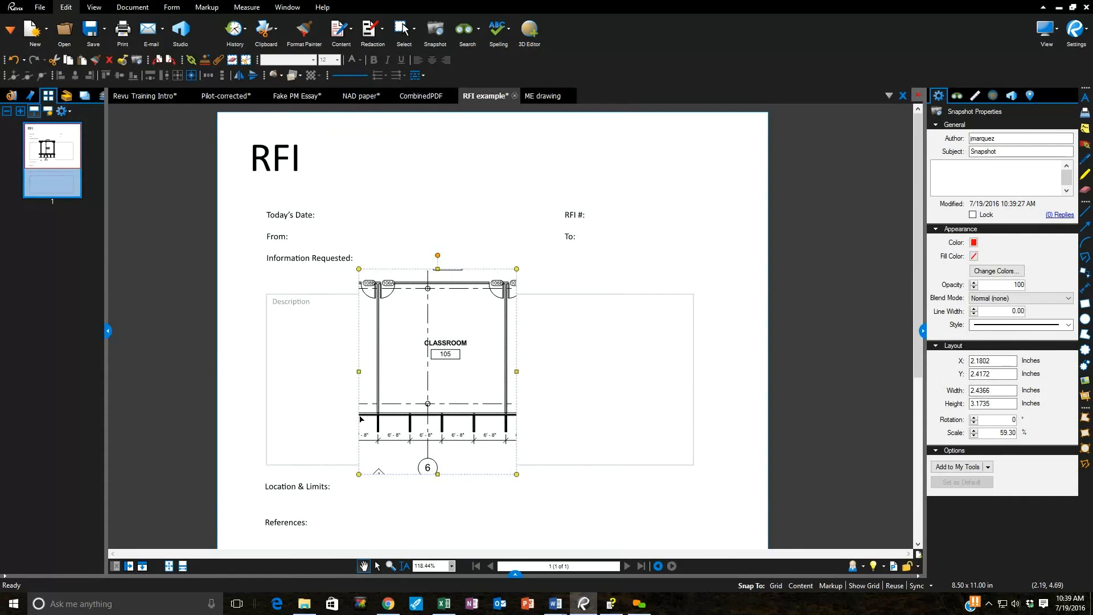
pyautogui.moveTo(493, 359); pyautogui.dragTo(531, 360)
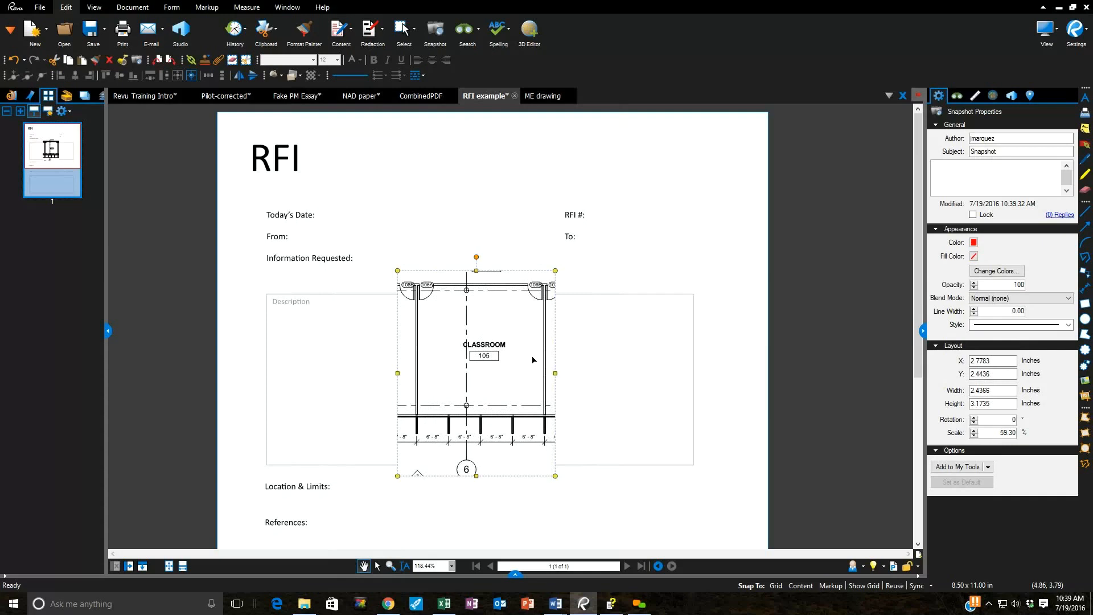
pyautogui.moveTo(525, 330); pyautogui.dragTo(505, 324)
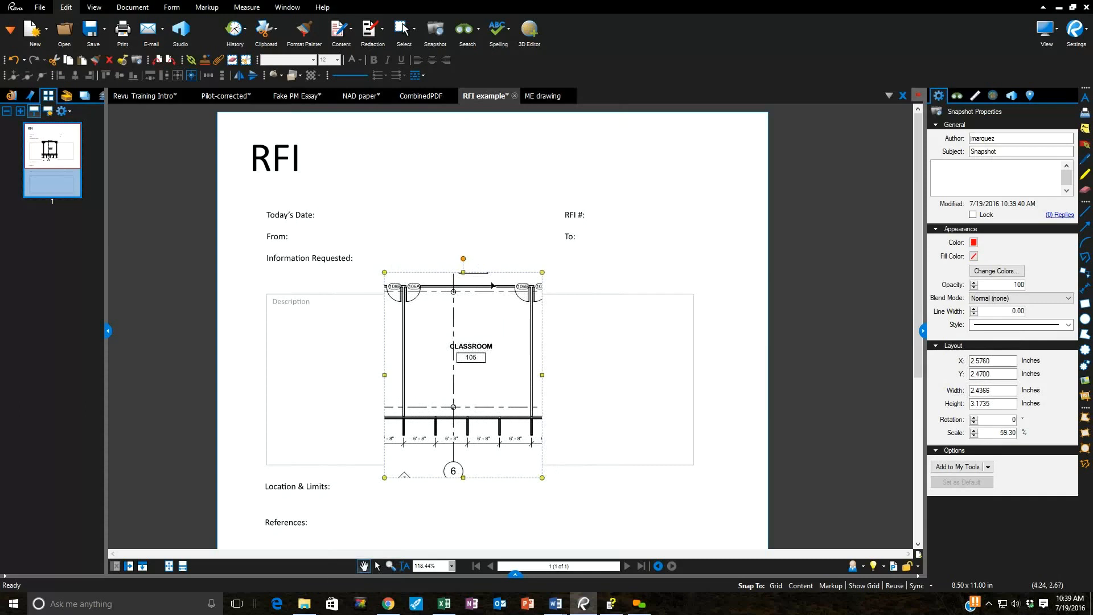
# Add a Cloud+ around the window mullions right of grid 6 with the text 'Which mullion type are we using for this window?'
pyautogui.press('k')
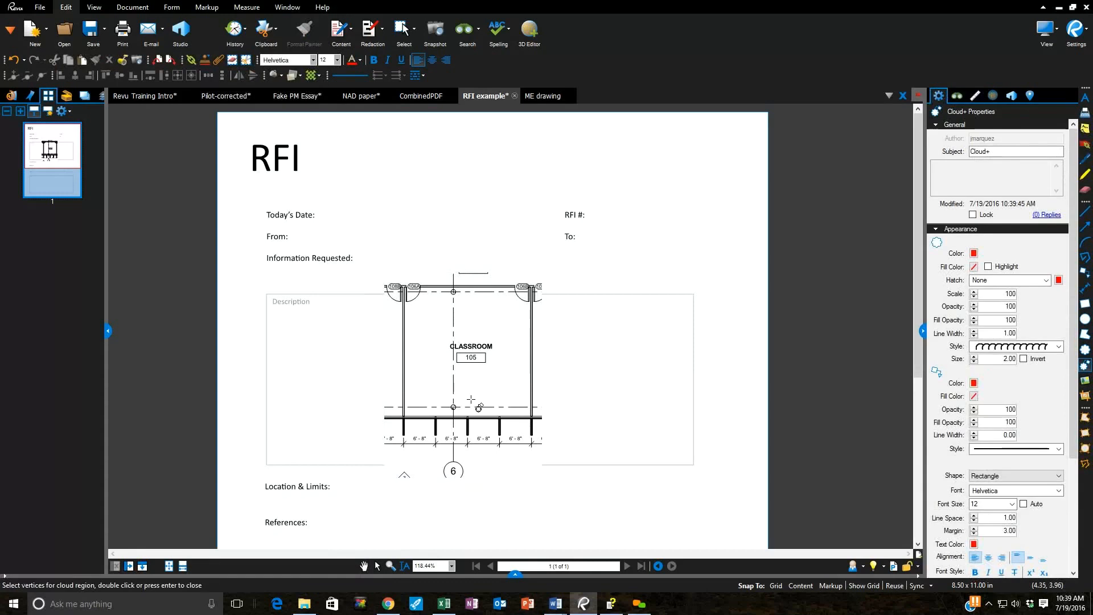
pyautogui.moveTo(462, 398); pyautogui.dragTo(507, 455)
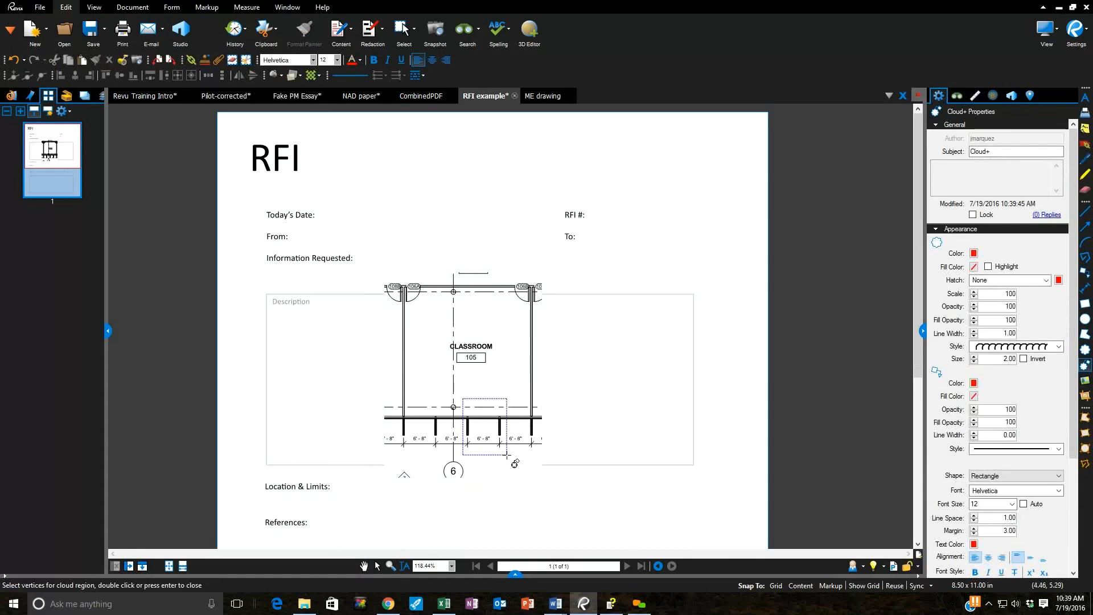
pyautogui.moveTo(507, 455); pyautogui.dragTo(507, 455)
pyautogui.click(589, 336)
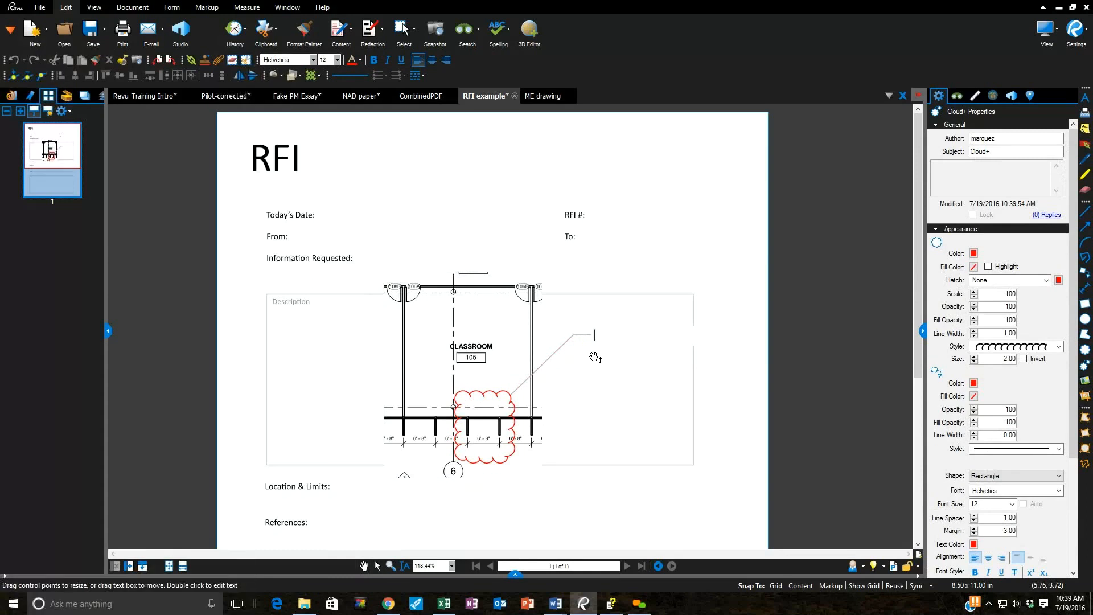
pyautogui.write('Which mullion type are we using for this window?')
pyautogui.press('Escape')
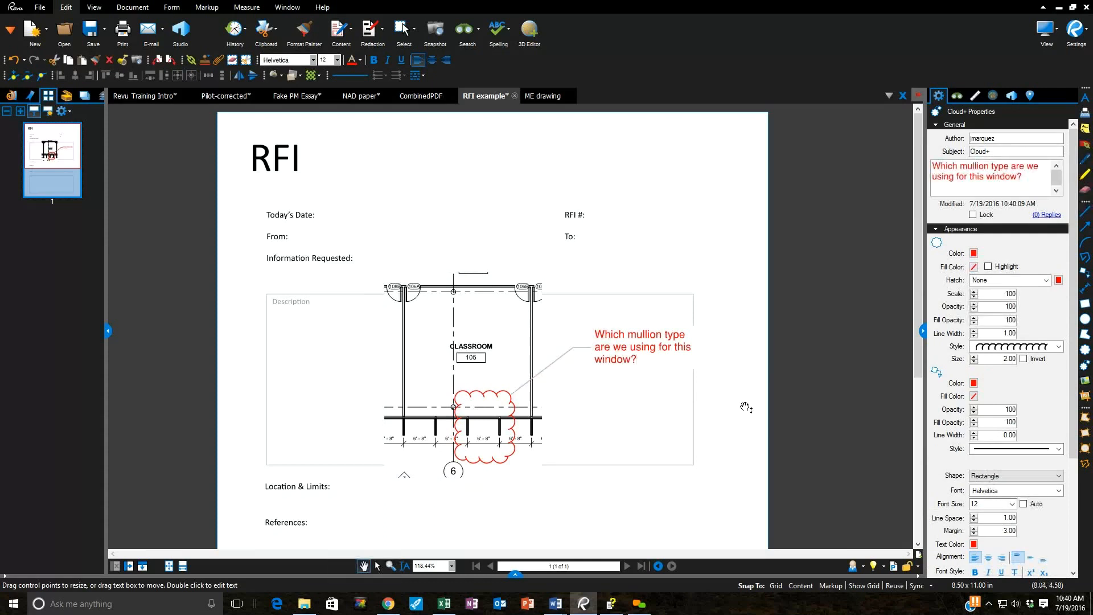
pyautogui.click(746, 407)
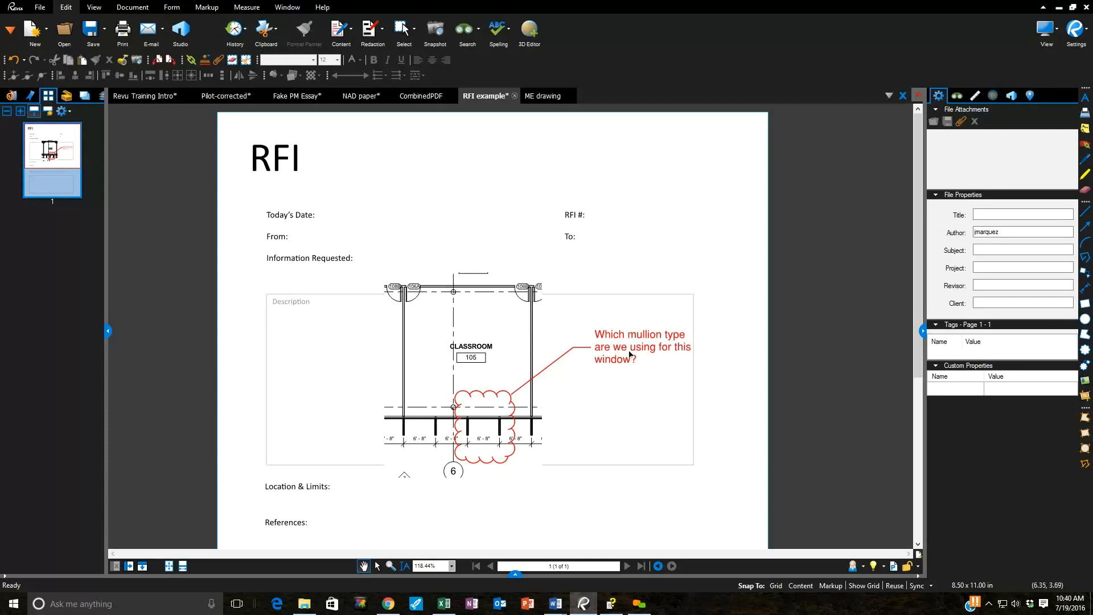
# Append 'Is it this picture here?' to the cloud callout's text
pyautogui.click(648, 362)
pyautogui.press('Escape')
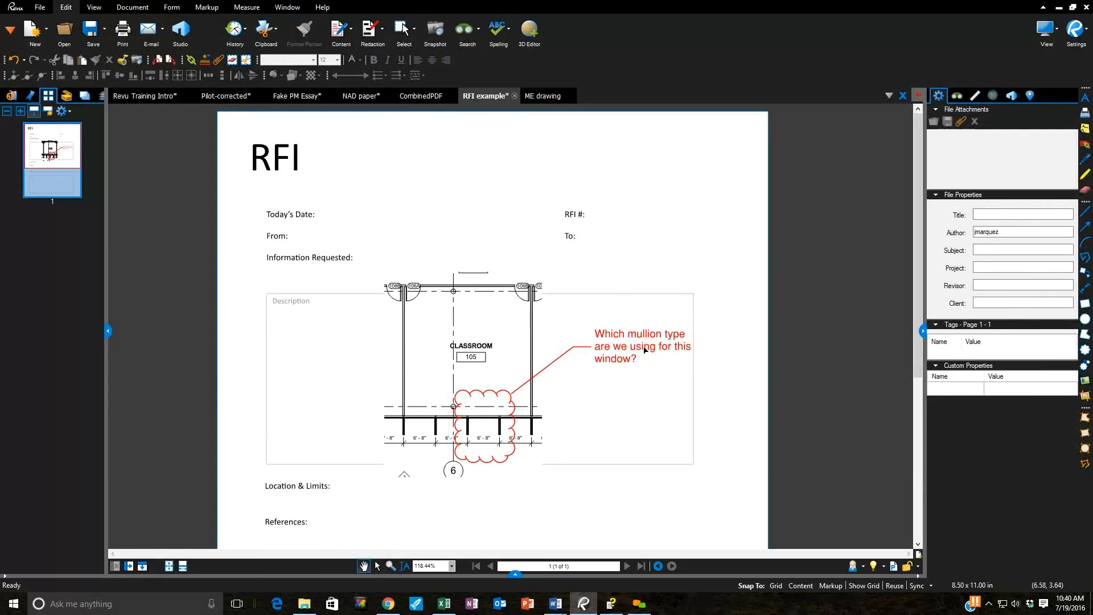
pyautogui.click(647, 349)
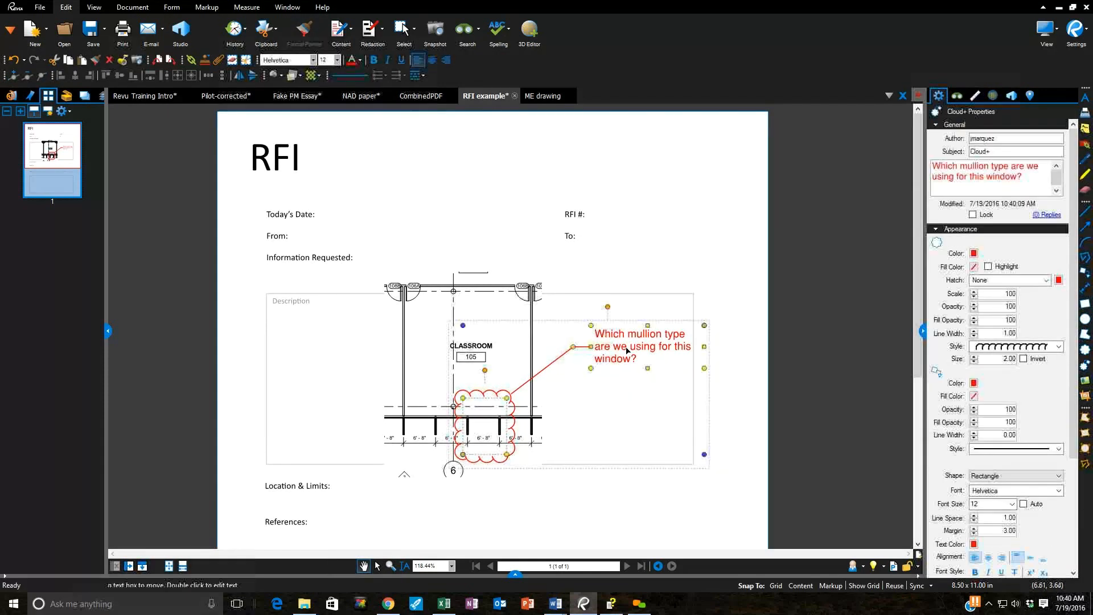
pyautogui.doubleClick(646, 349)
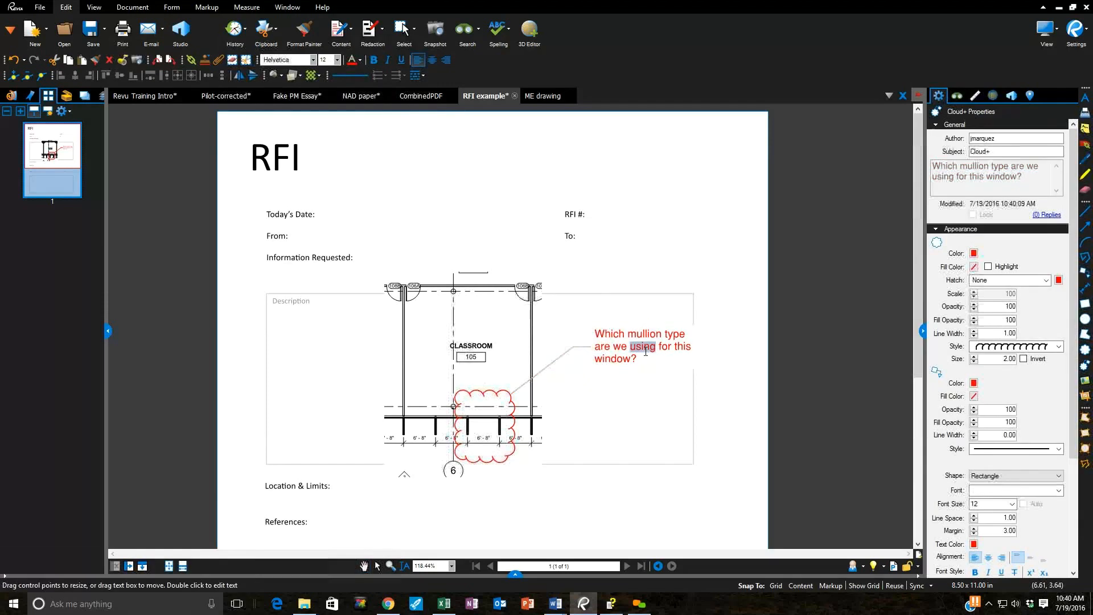
pyautogui.click(656, 366)
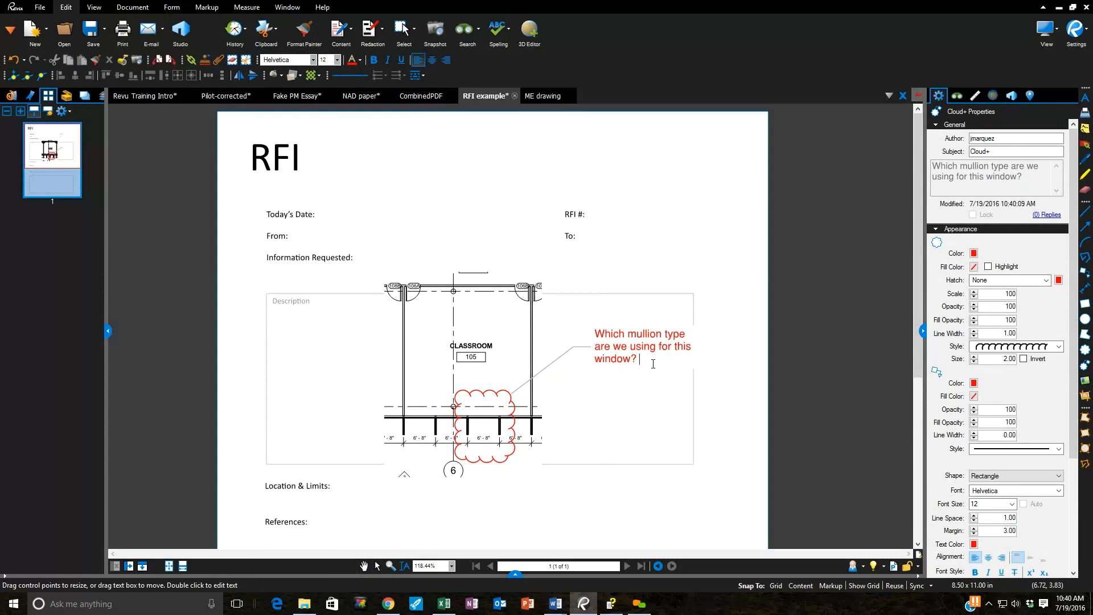
pyautogui.write('Is it this picture here?')
pyautogui.click(734, 349)
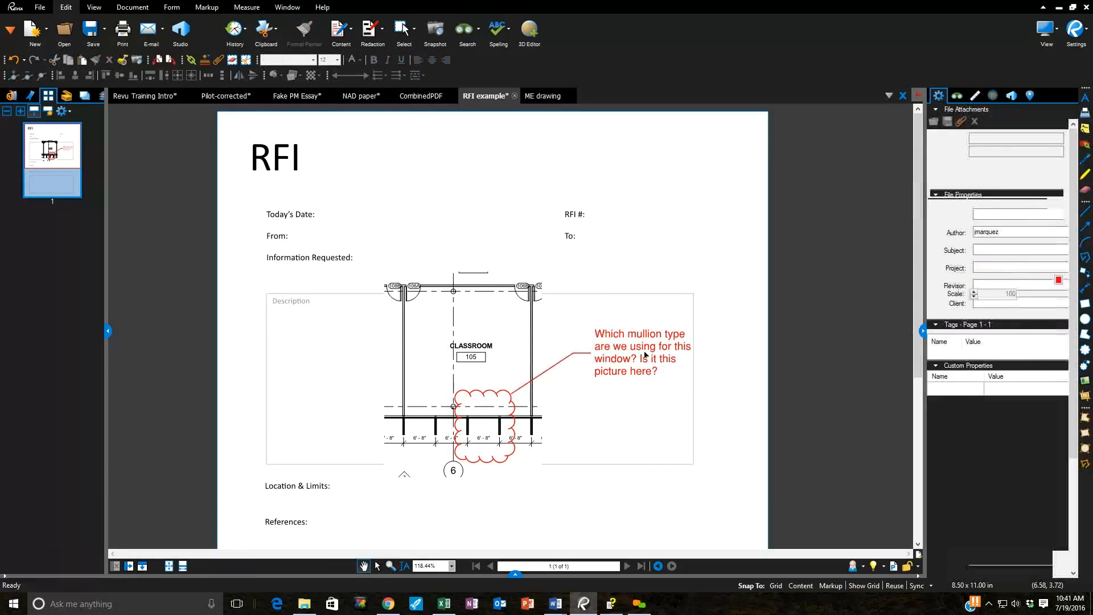
# Move the cloud callout's text slightly higher beside the Classroom 105 snapshot
pyautogui.moveTo(644, 353); pyautogui.dragTo(639, 332)
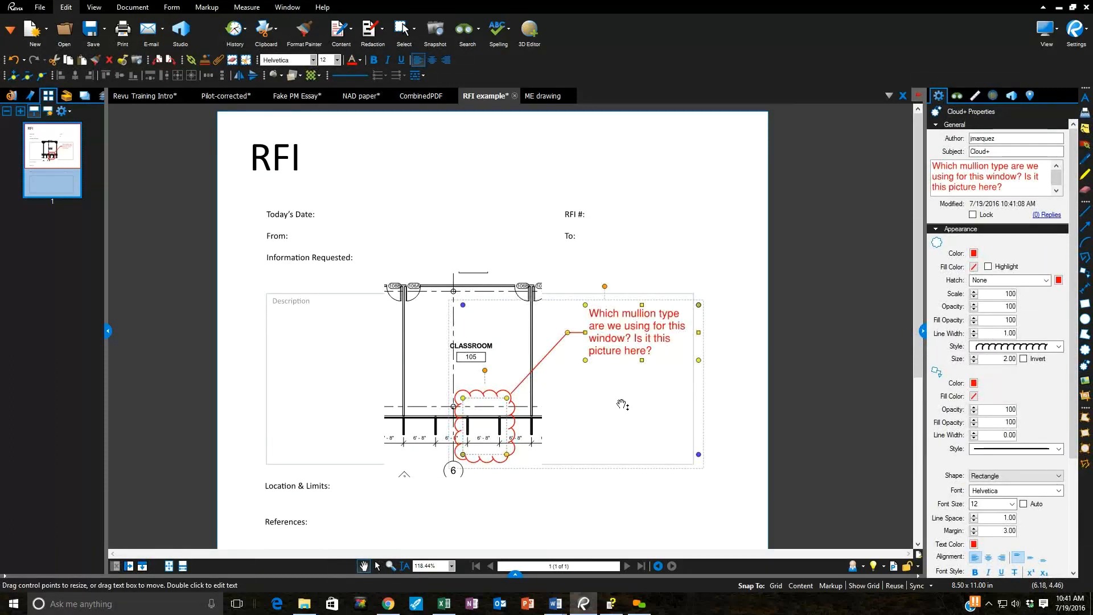
pyautogui.click(733, 308)
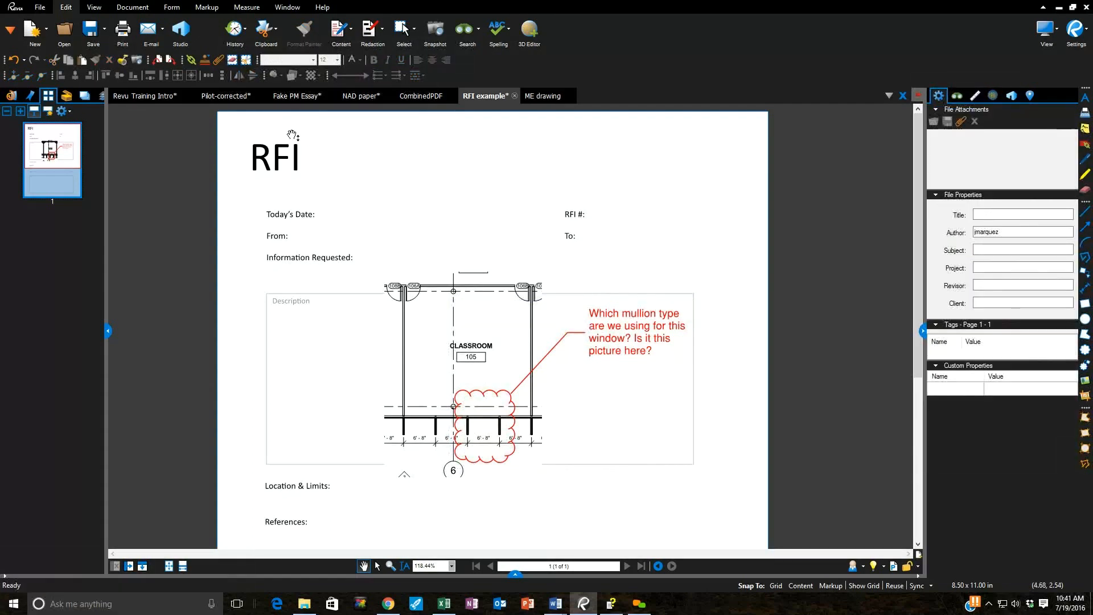
# Place the image 'Curtain wall_axon_mullions.jpg' from the 'Webinar-Getting the point across' folder below the callout text, about 1.79 by 2.29 inches
pyautogui.click(211, 8)
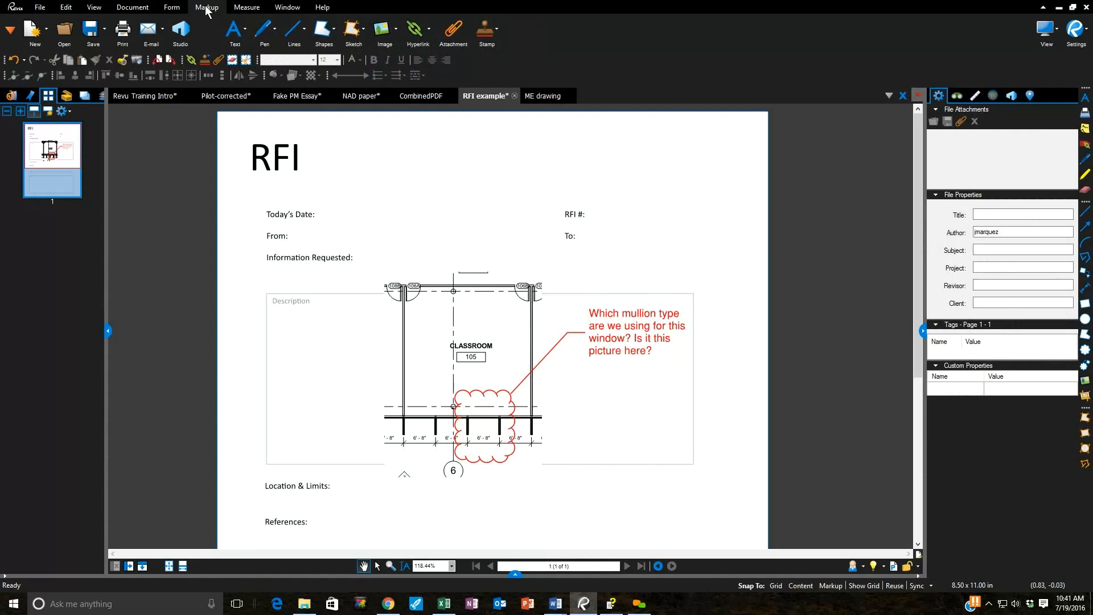
pyautogui.click(383, 30)
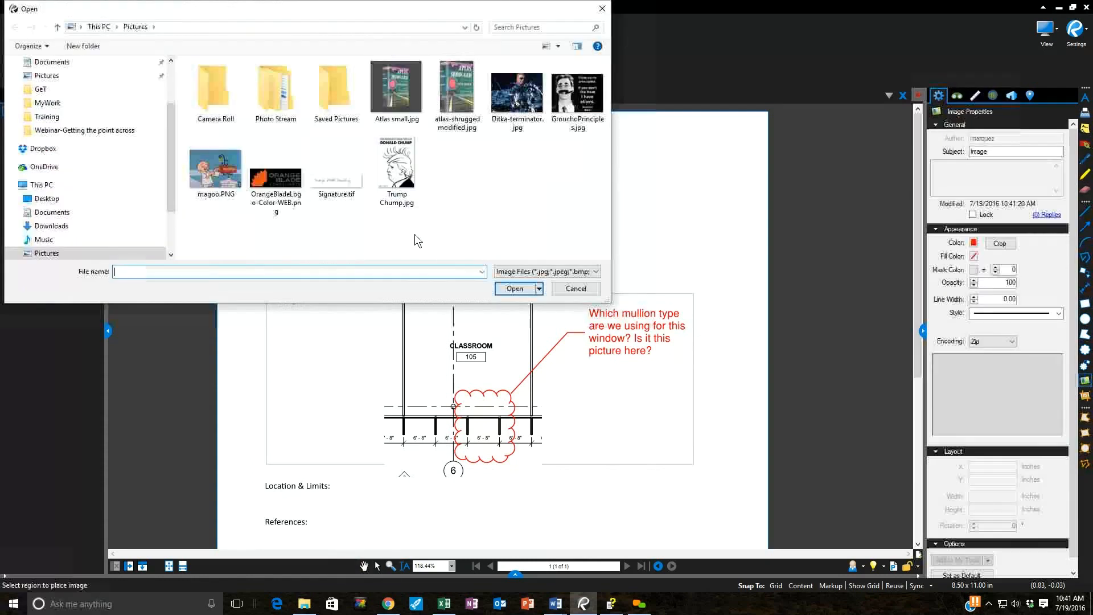
pyautogui.click(66, 120)
pyautogui.scroll(-7, 256, 217)
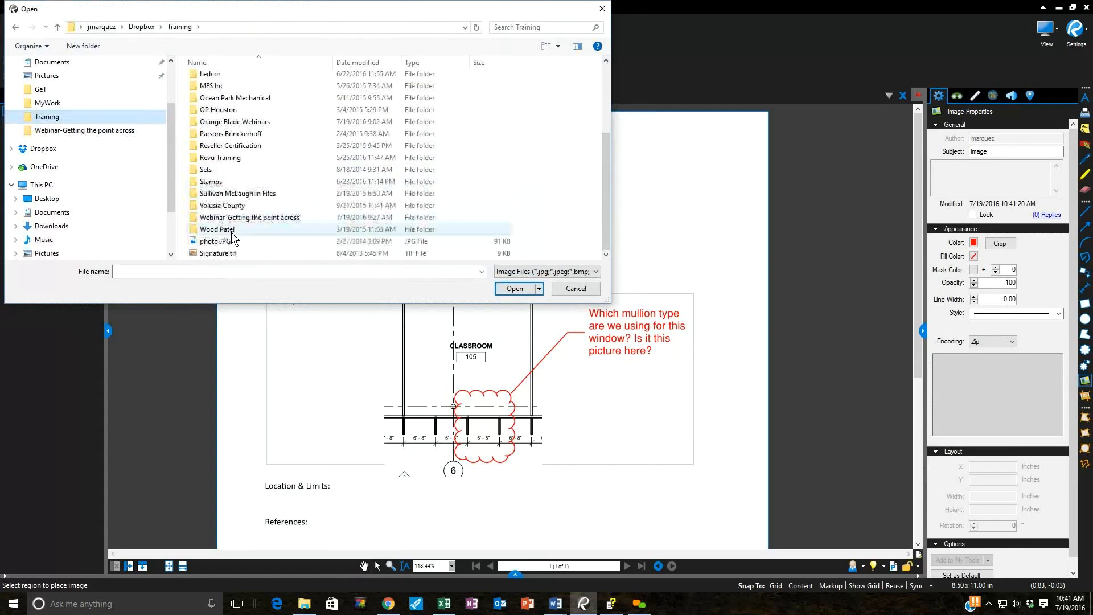
pyautogui.doubleClick(245, 217)
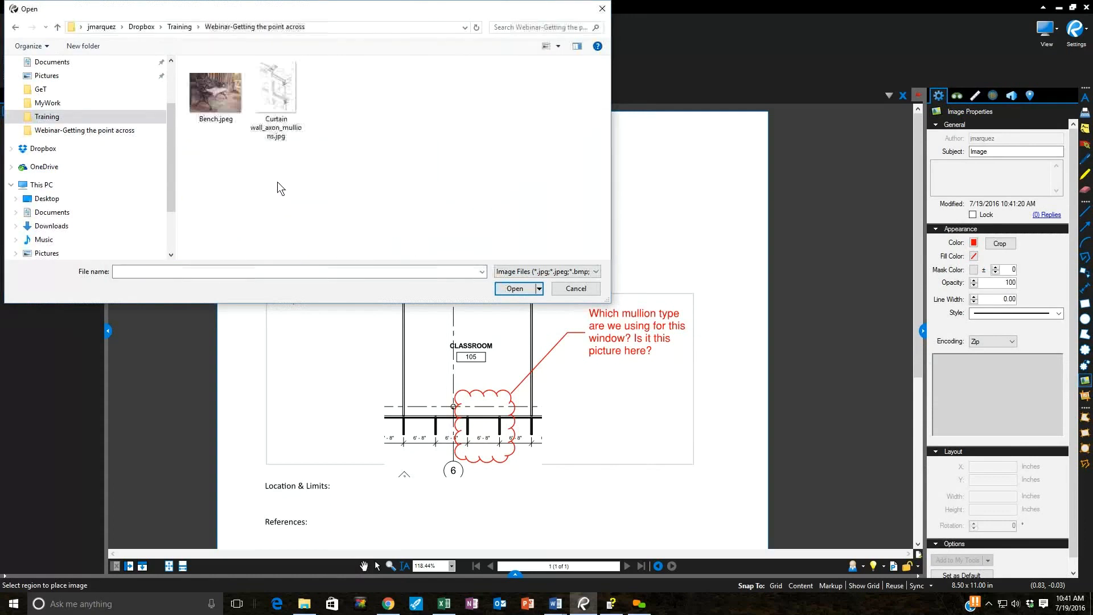
pyautogui.doubleClick(269, 94)
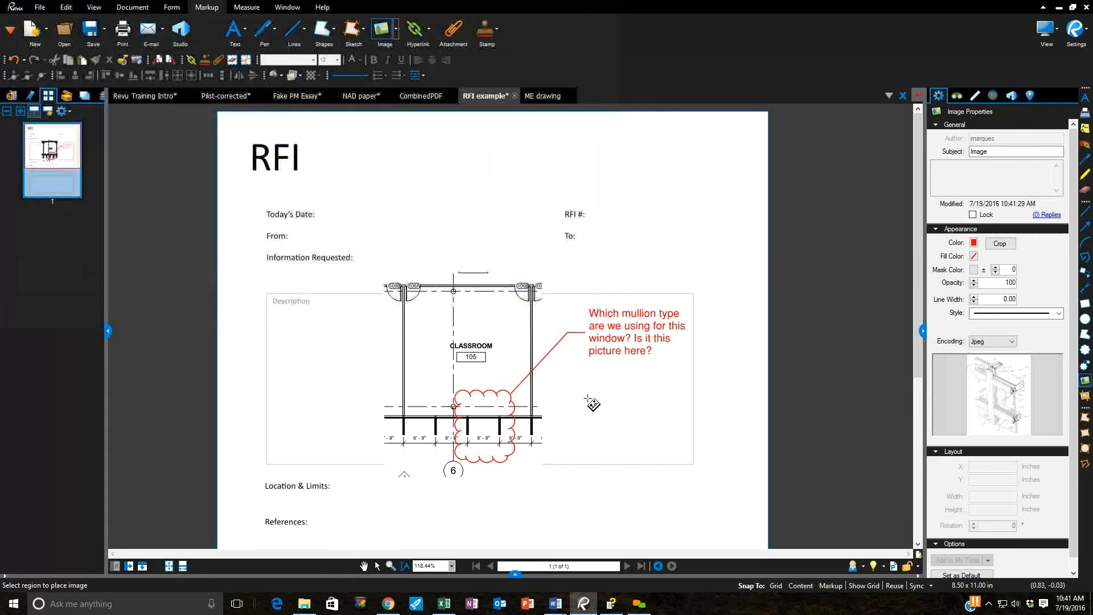
pyautogui.moveTo(683, 458); pyautogui.dragTo(728, 501)
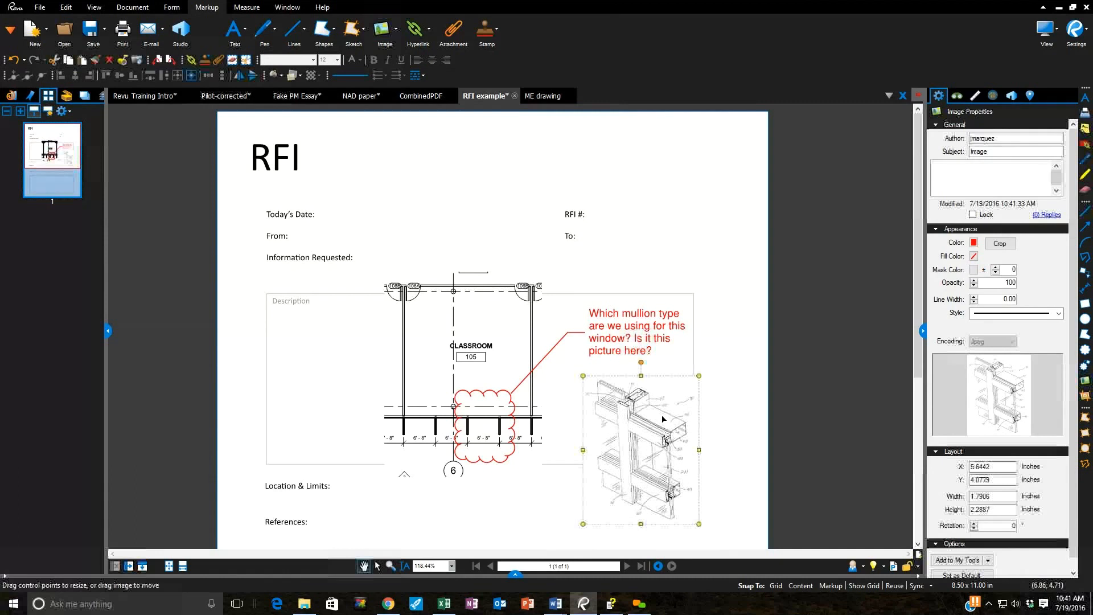
pyautogui.click(725, 310)
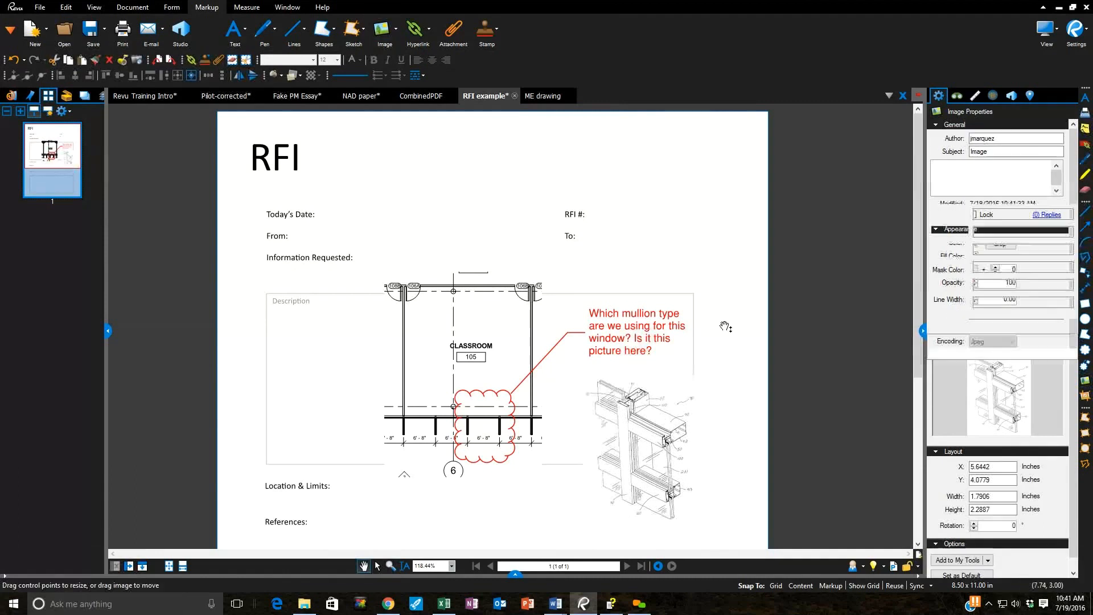
# Delete the curtain wall image placed below the callout text
pyautogui.click(652, 434)
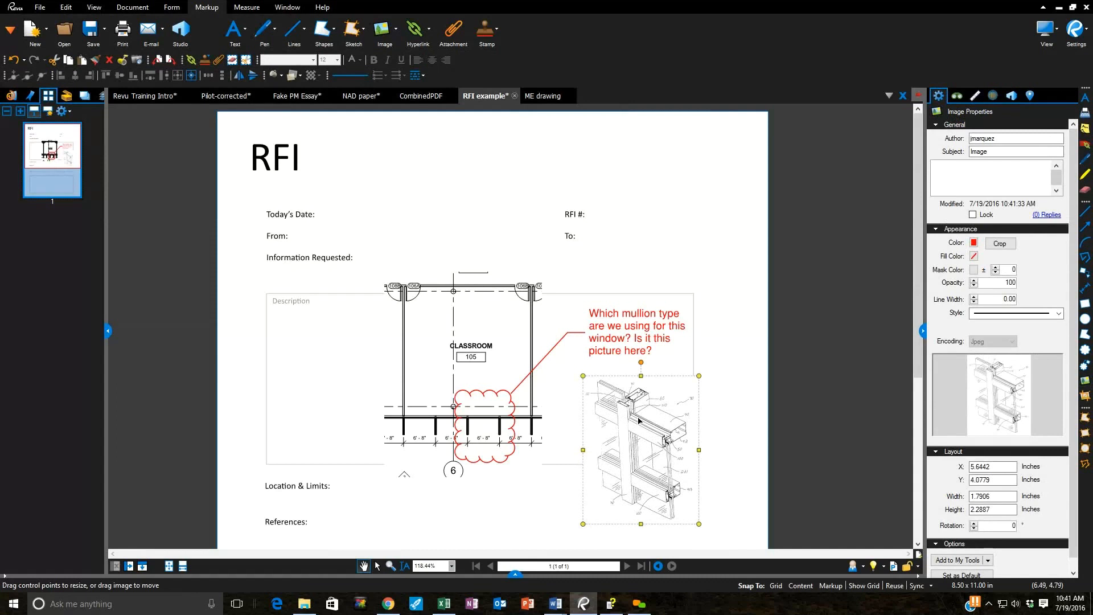
pyautogui.click(625, 340)
pyautogui.click(647, 495)
pyautogui.press('Delete')
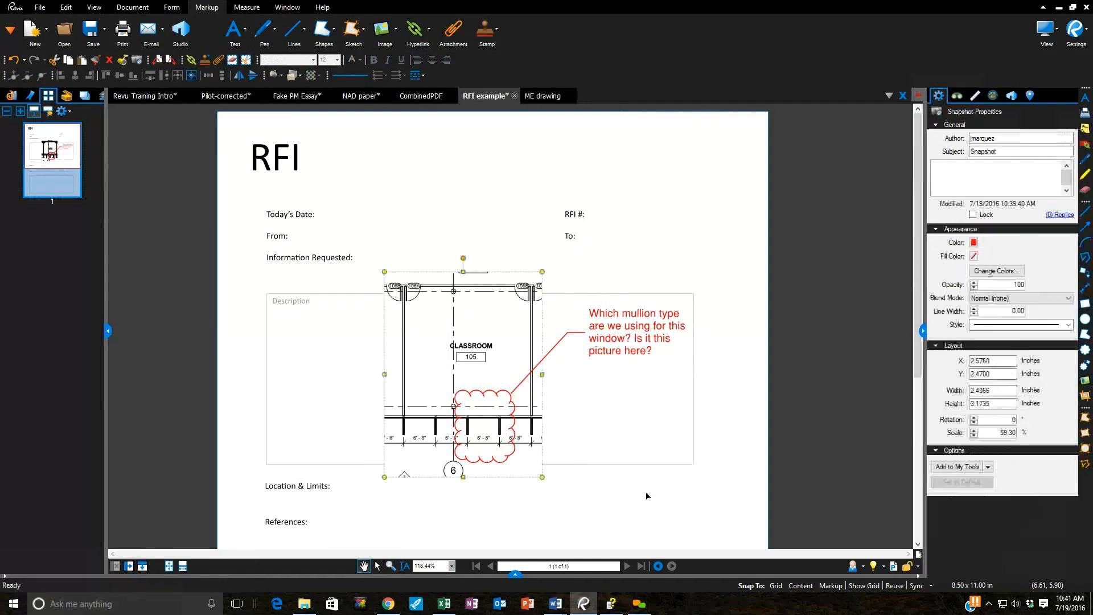
# Attach 'Curtain wall_axon_mullions.jpg' from the 'Webinar-Getting the point across' training folder to the mullion cloud callout as a capture
pyautogui.rightClick(604, 329)
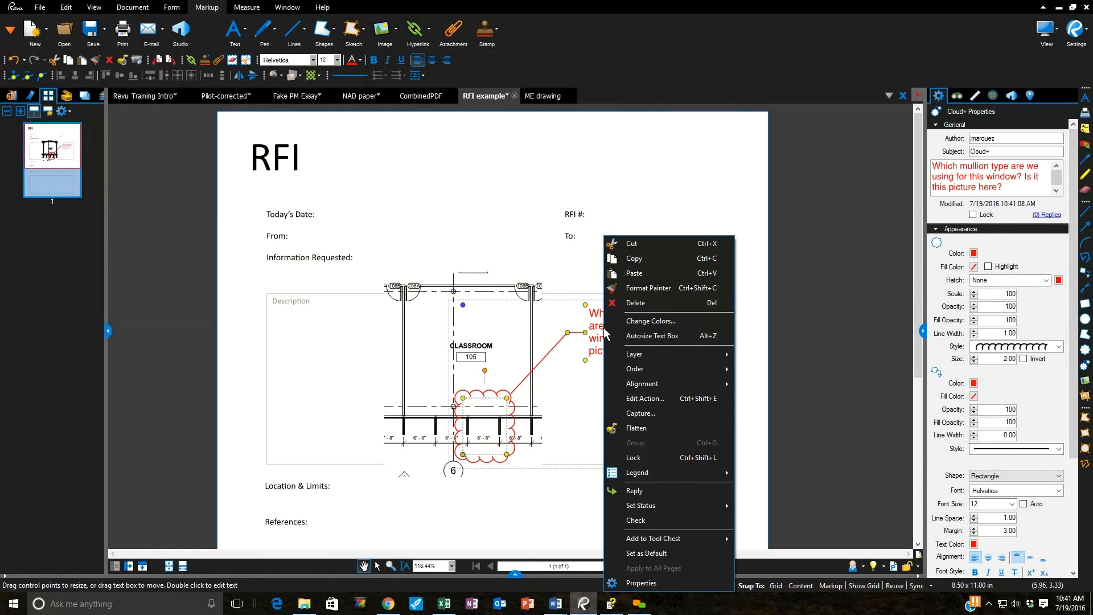
pyautogui.click(647, 415)
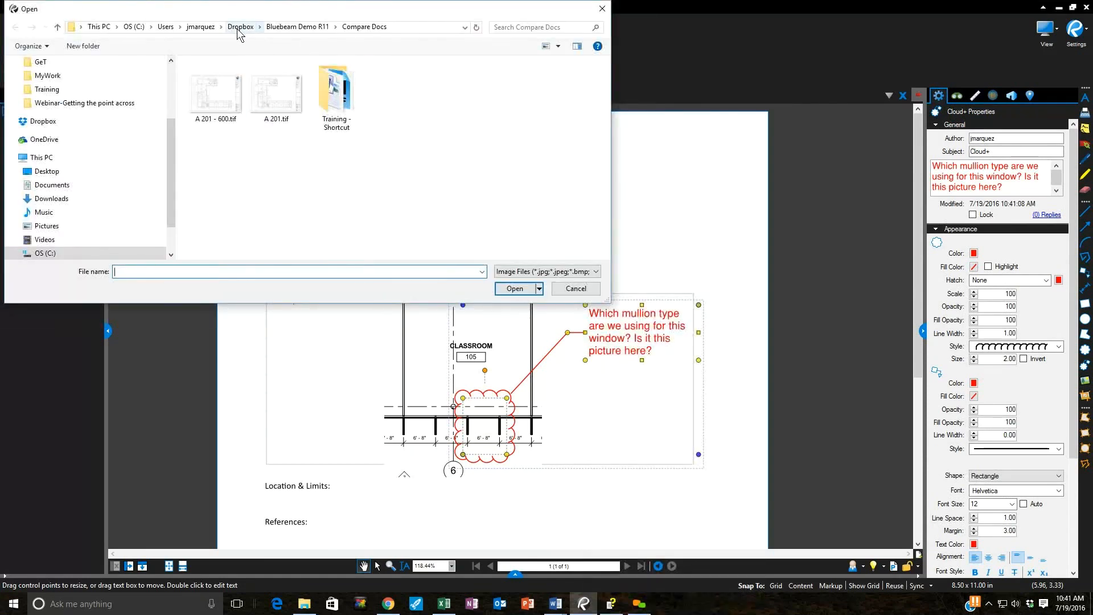
pyautogui.click(70, 91)
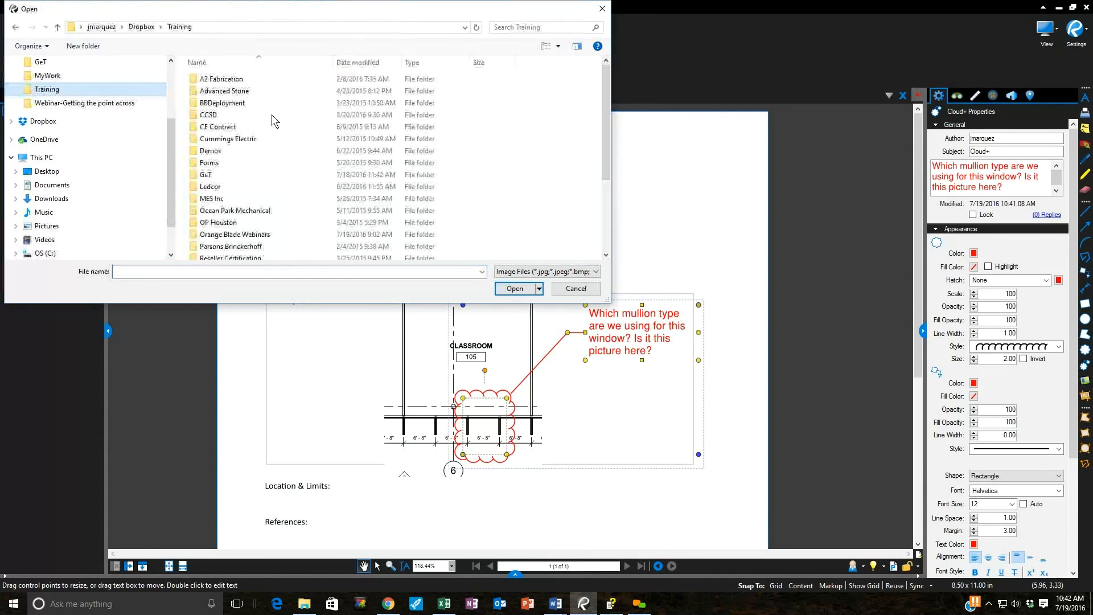
pyautogui.scroll(-3, 273, 213)
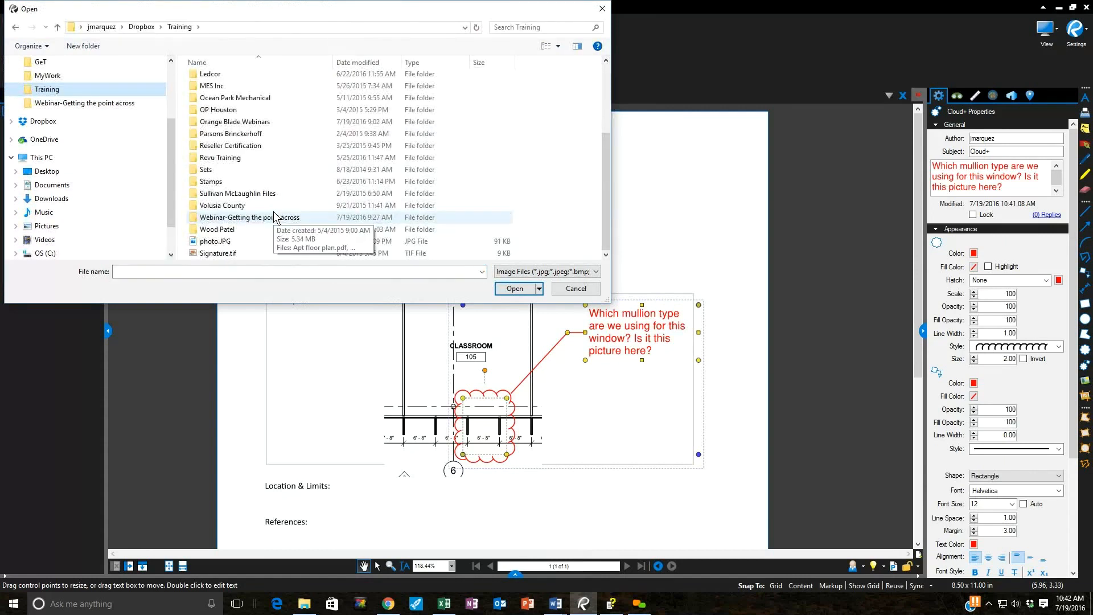
pyautogui.click(267, 217)
pyautogui.doubleClick(268, 217)
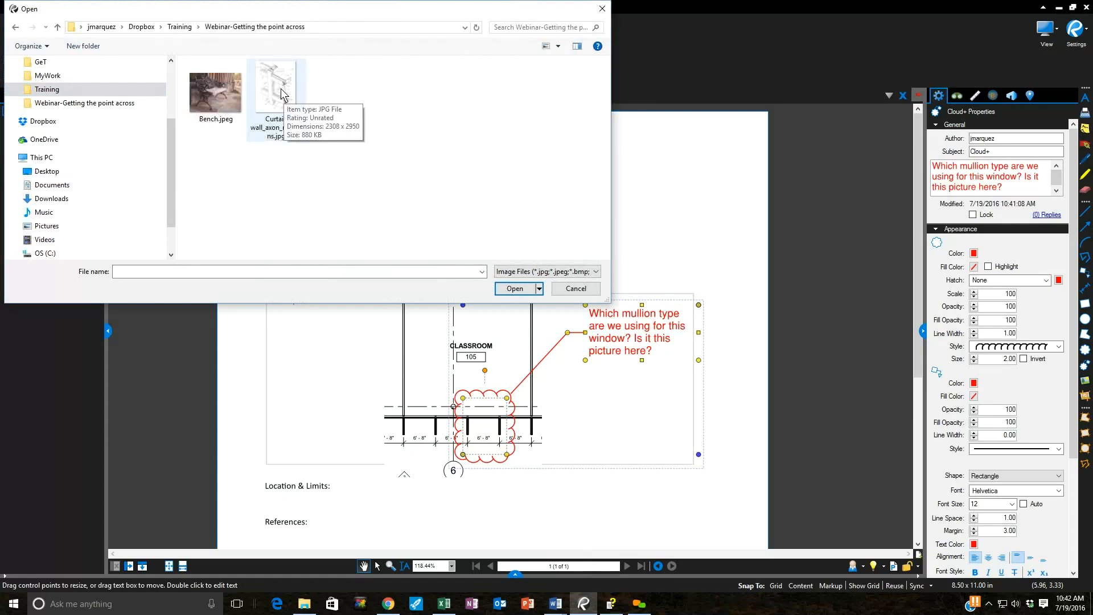
pyautogui.doubleClick(281, 93)
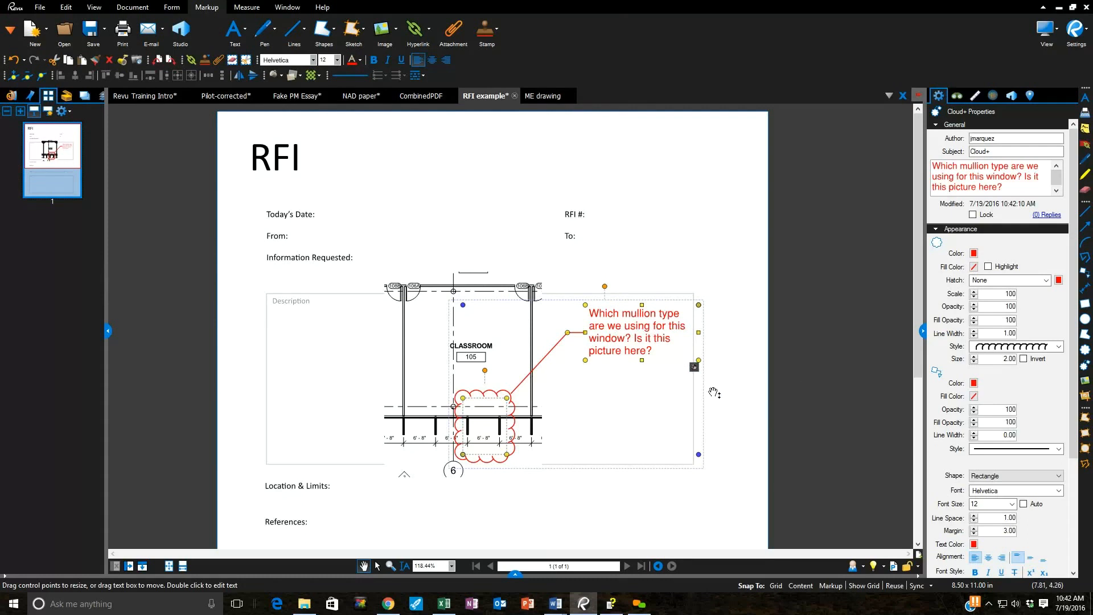
pyautogui.click(735, 376)
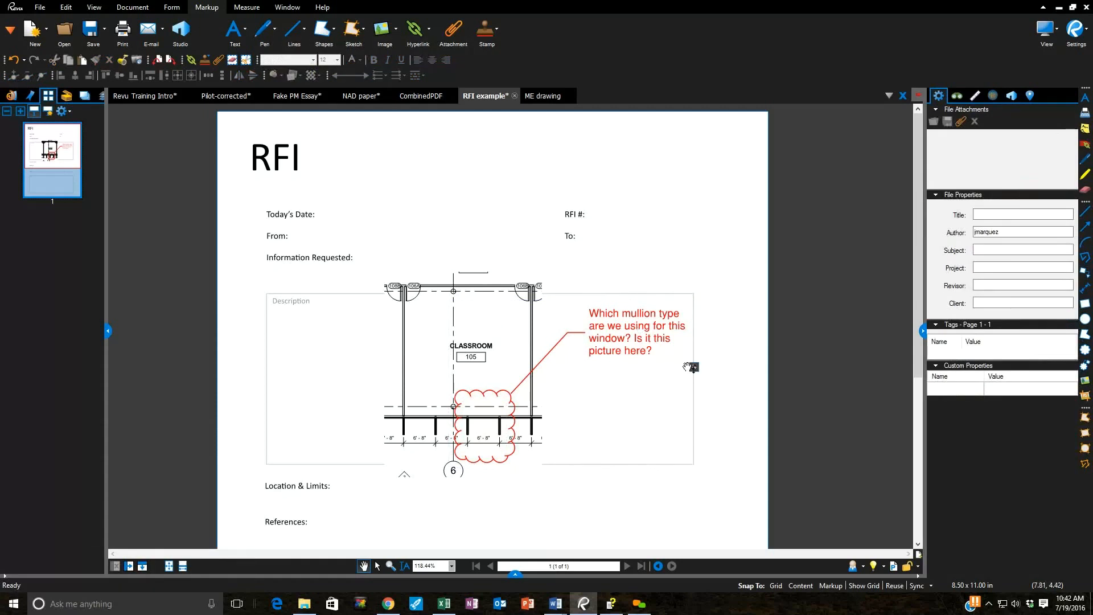
# Move the mullion callout's text above the Description box, and return it to its place beside the snapshot
pyautogui.click(527, 378)
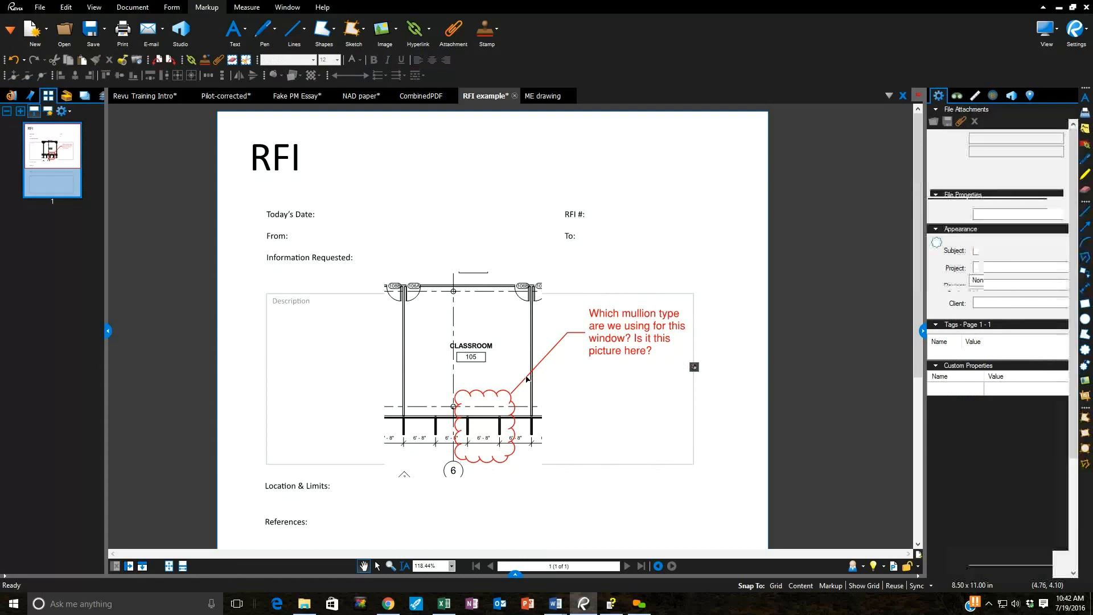
pyautogui.moveTo(558, 358); pyautogui.dragTo(585, 275)
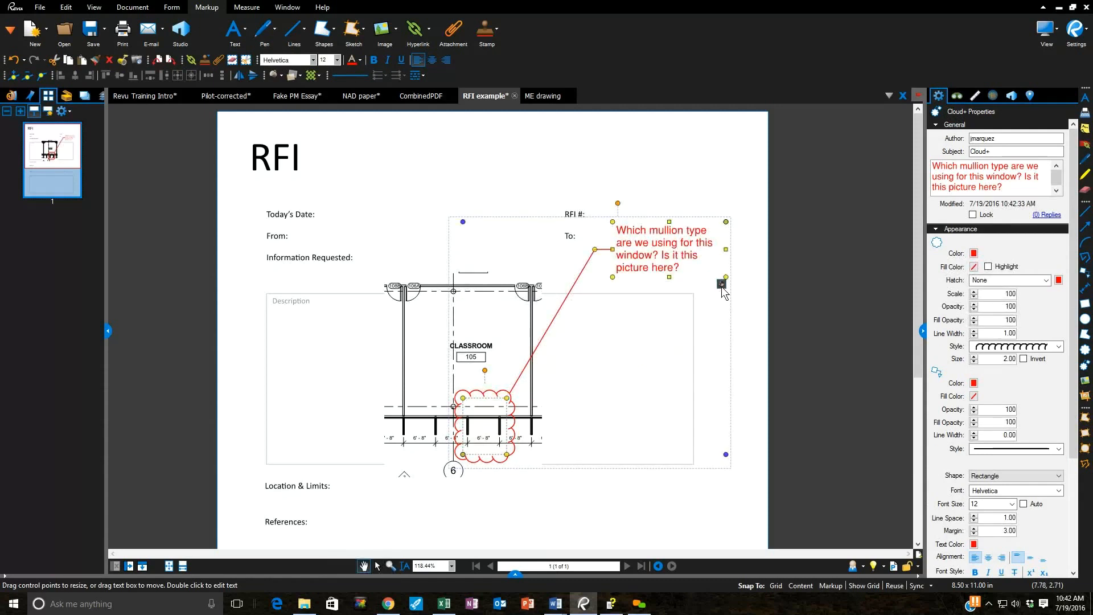
pyautogui.moveTo(635, 255); pyautogui.dragTo(605, 340)
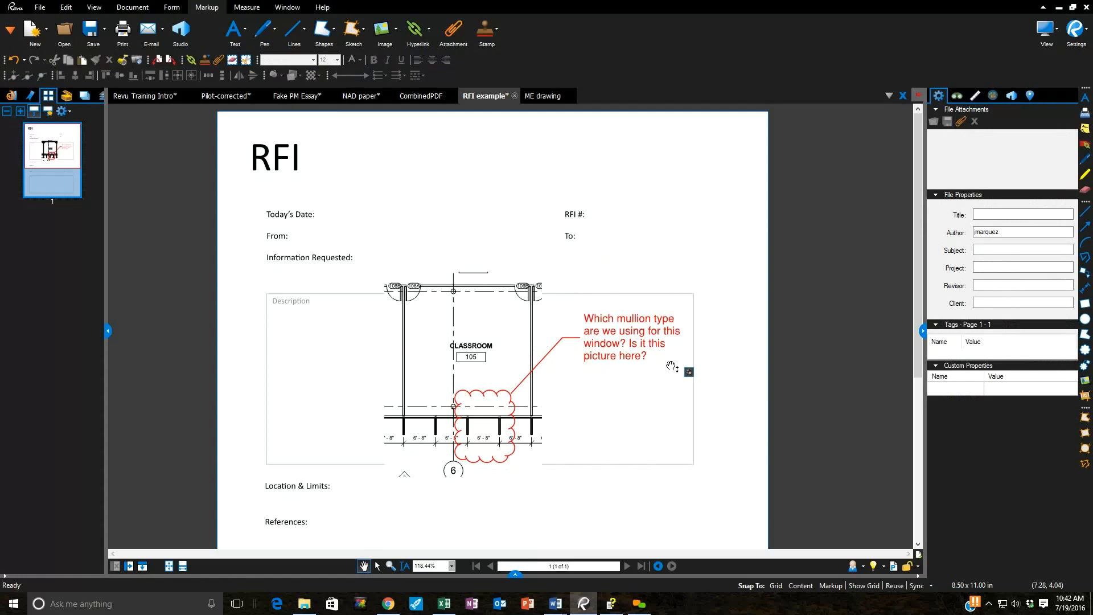
# View the curtain wall picture captured in the mullion callout
pyautogui.click(689, 373)
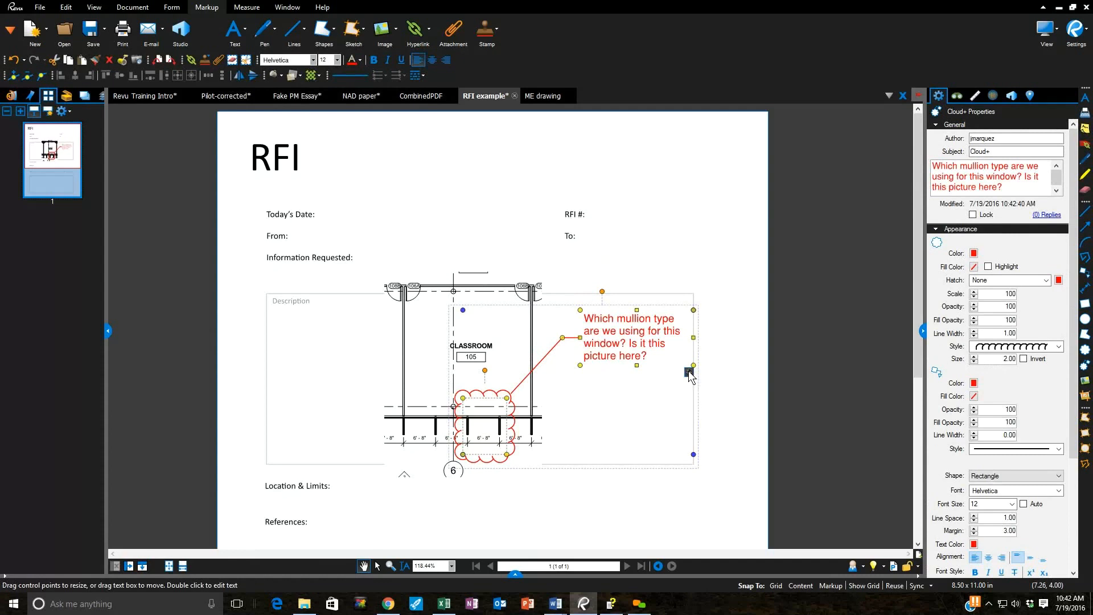
pyautogui.moveTo(688, 370)
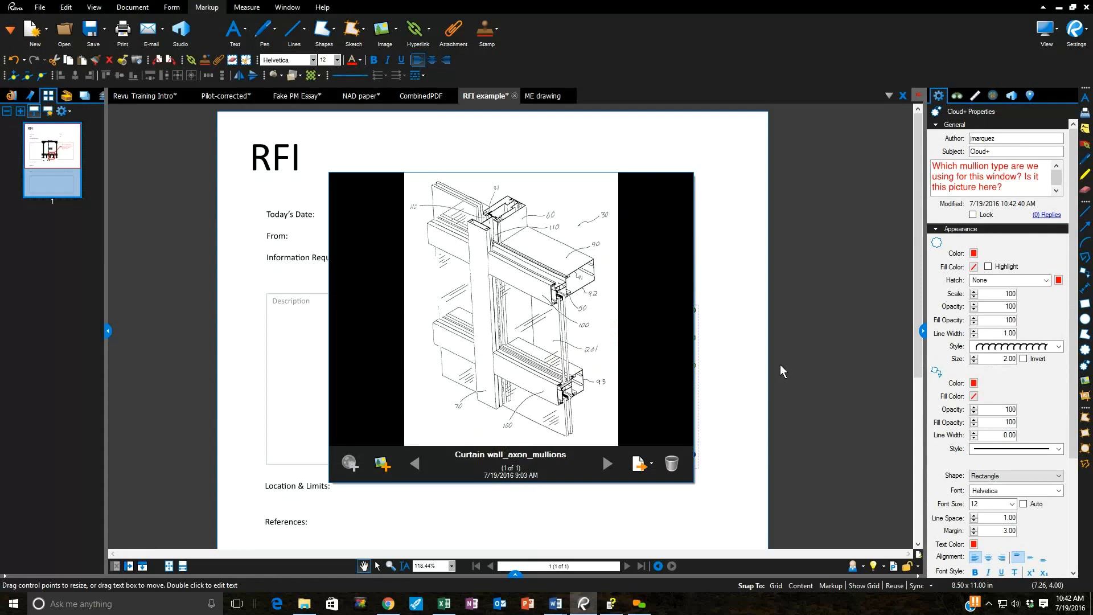
pyautogui.click(746, 202)
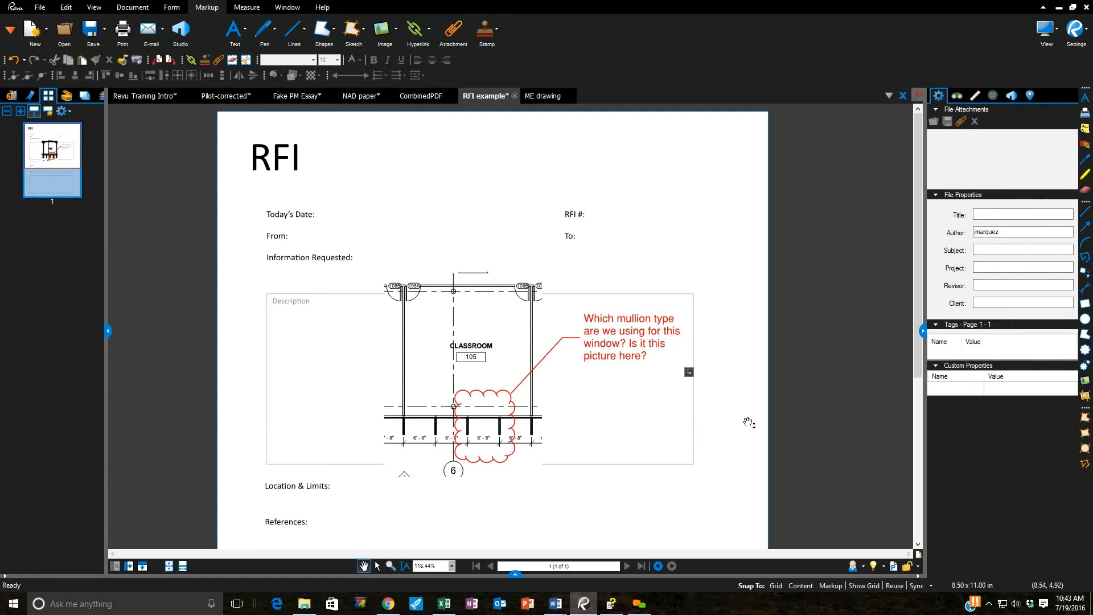
pyautogui.click(689, 371)
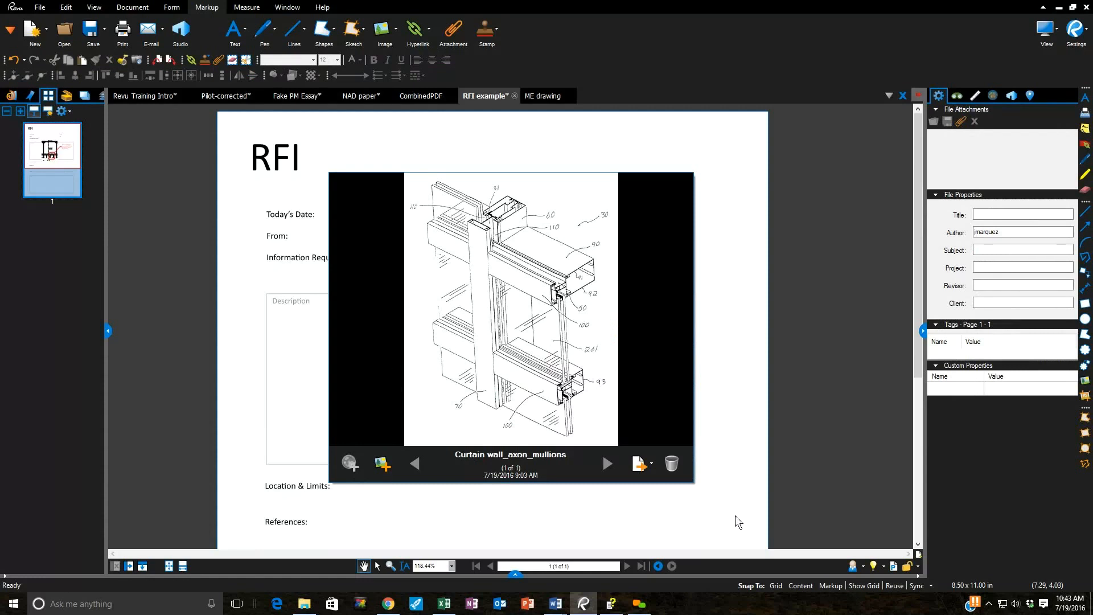
pyautogui.click(743, 447)
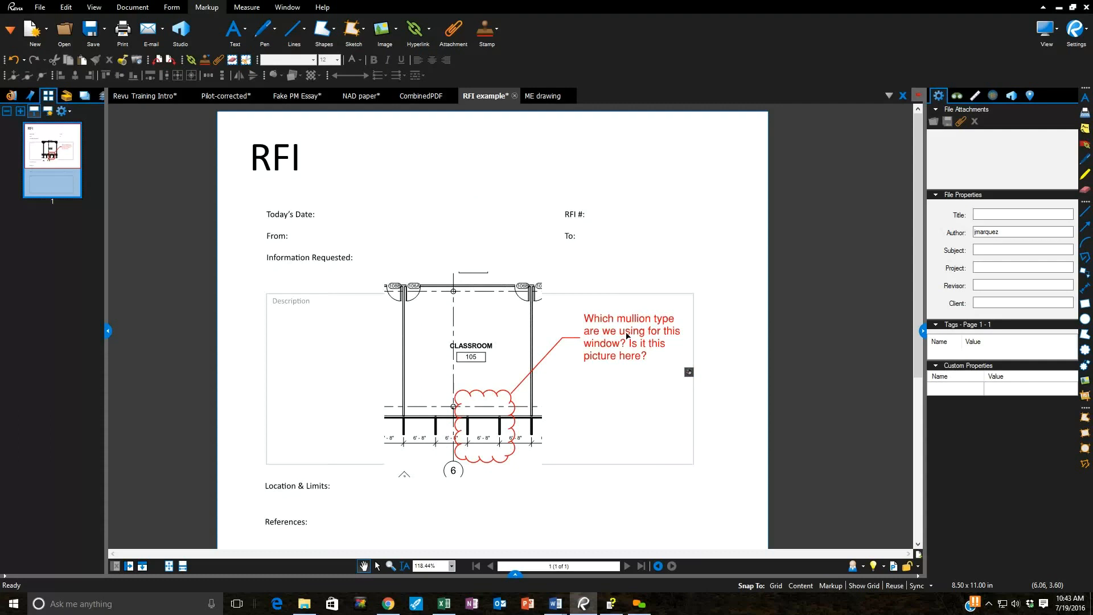
pyautogui.click(689, 371)
# In the Pilot-corrected document, attach 'Bench.jpeg' as a capture to the 'Can we use an antique bench here?' callout and view it
pyautogui.click(219, 97)
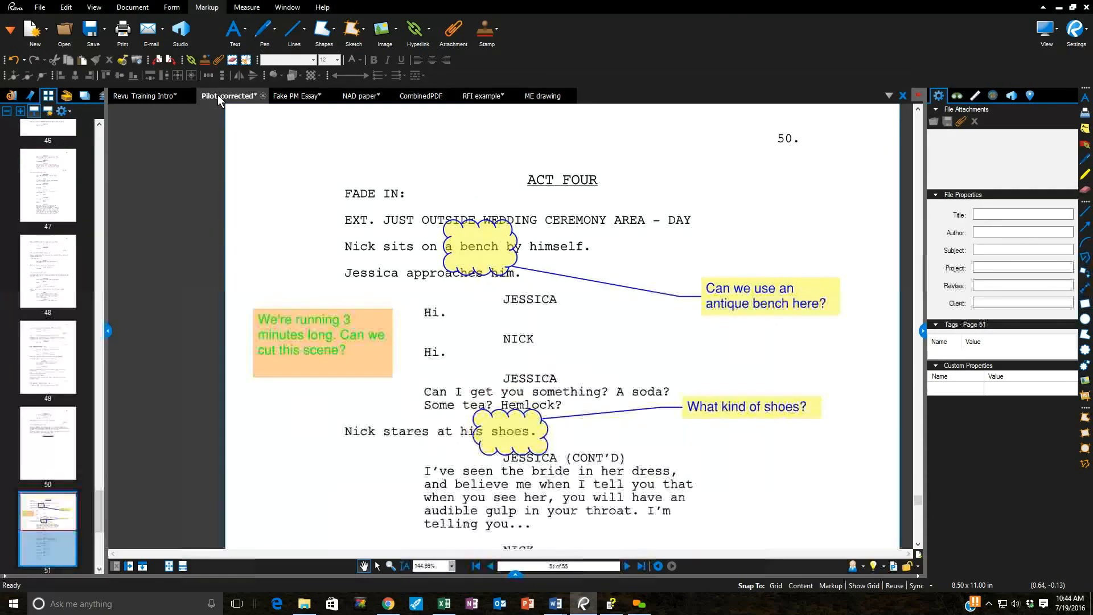
pyautogui.rightClick(743, 295)
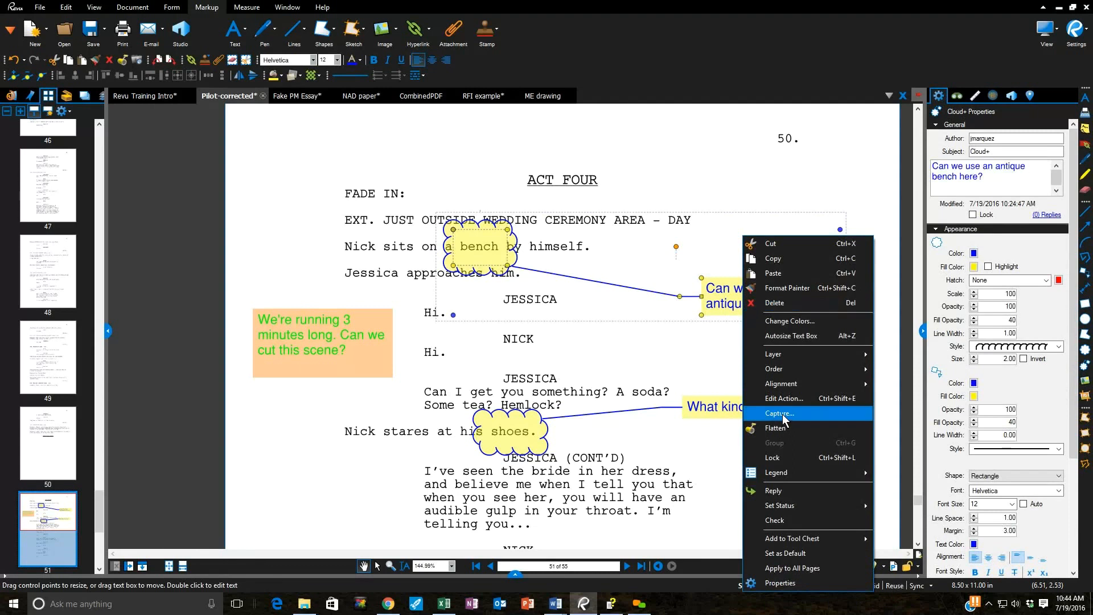
pyautogui.doubleClick(337, 98)
pyautogui.scroll(-3, 259, 243)
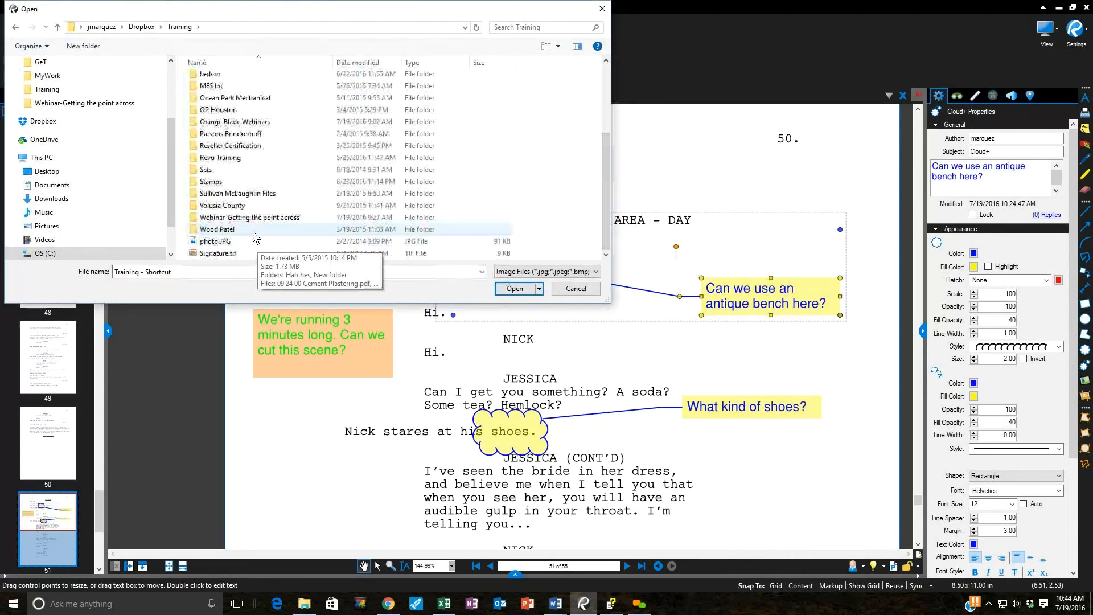
pyautogui.doubleClick(244, 219)
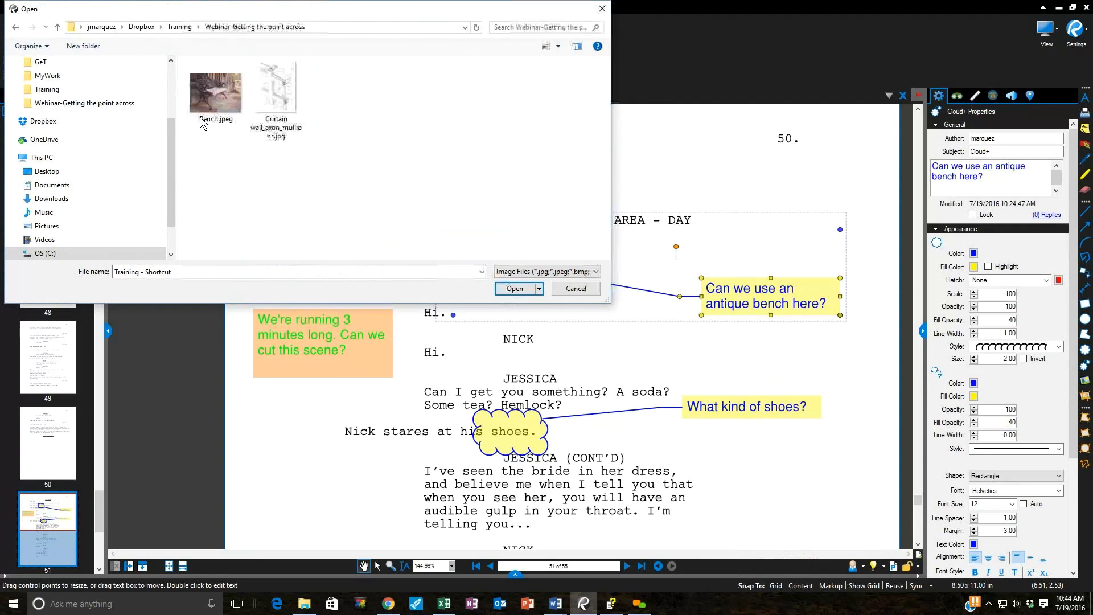
pyautogui.doubleClick(214, 92)
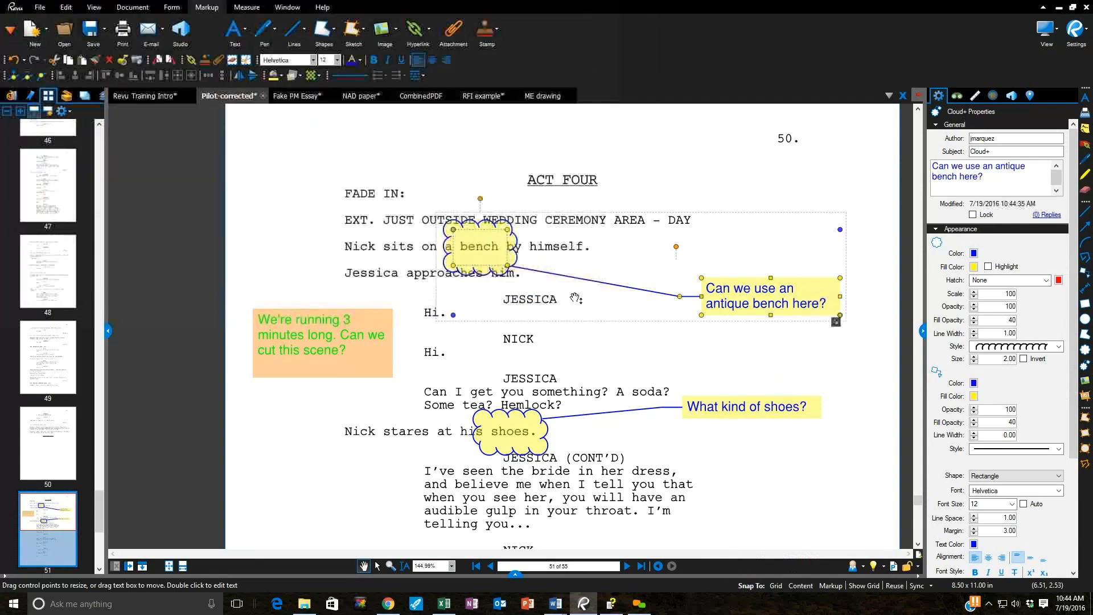
pyautogui.click(836, 322)
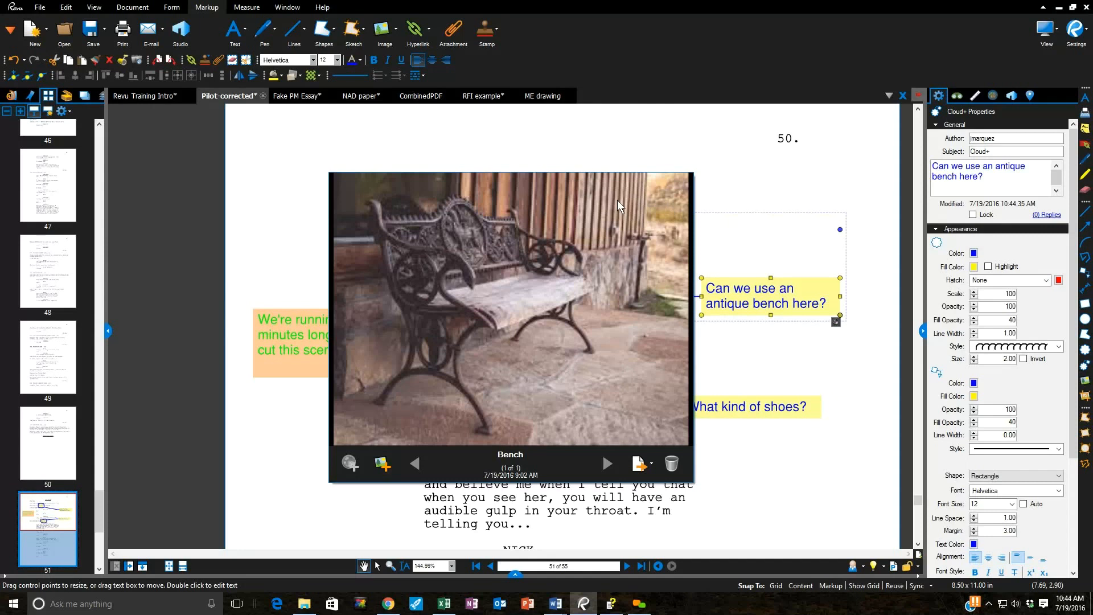
pyautogui.click(856, 175)
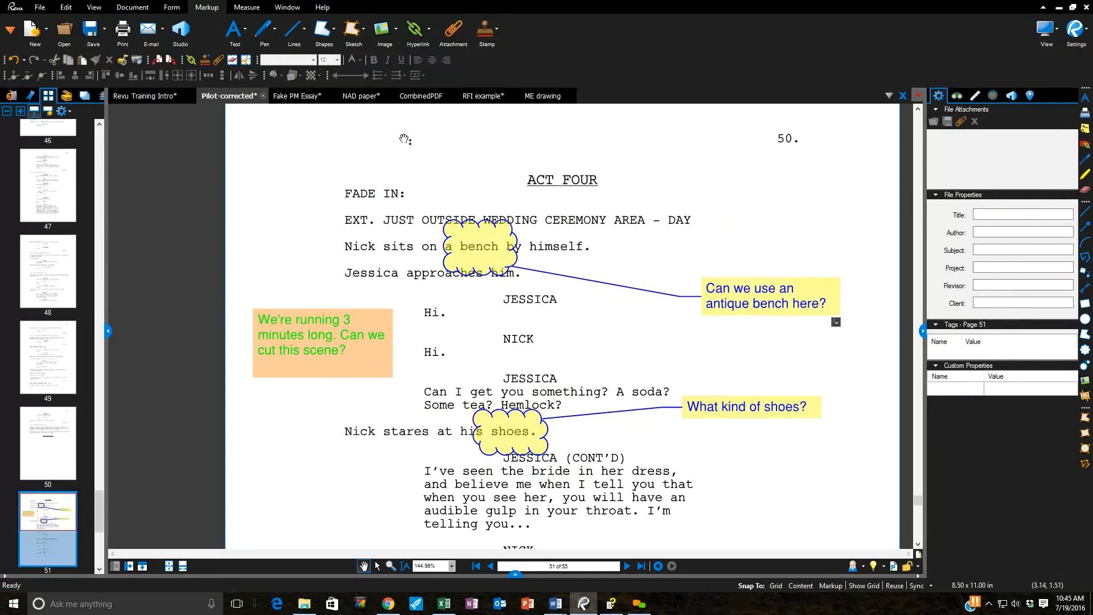
# In the RFI example document, delete the curtain wall picture captured in the mullion cloud callout
pyautogui.click(481, 100)
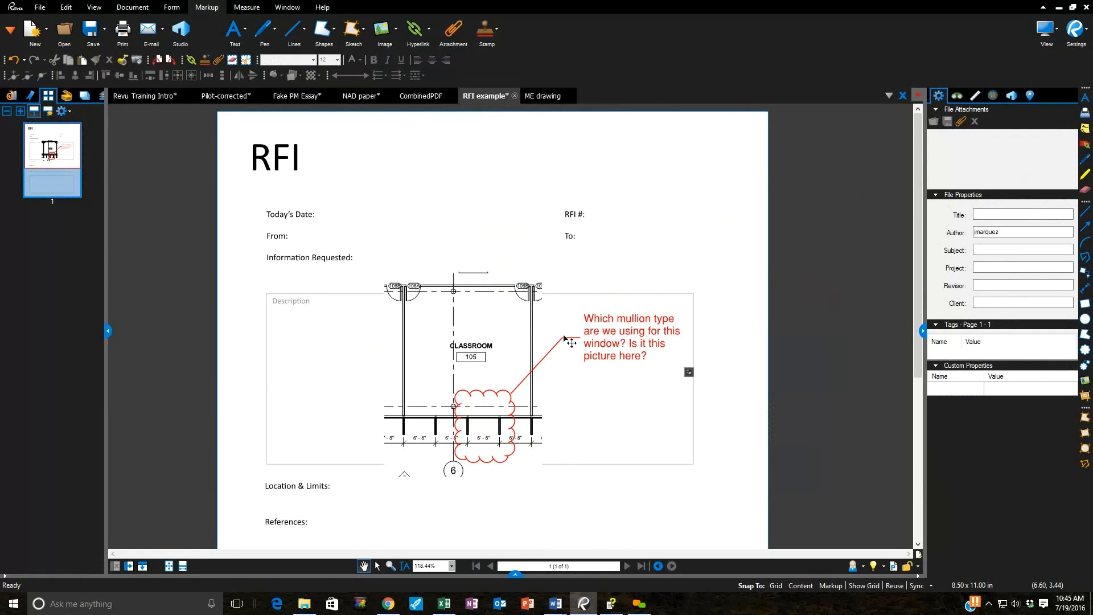
pyautogui.click(619, 340)
pyautogui.rightClick(617, 338)
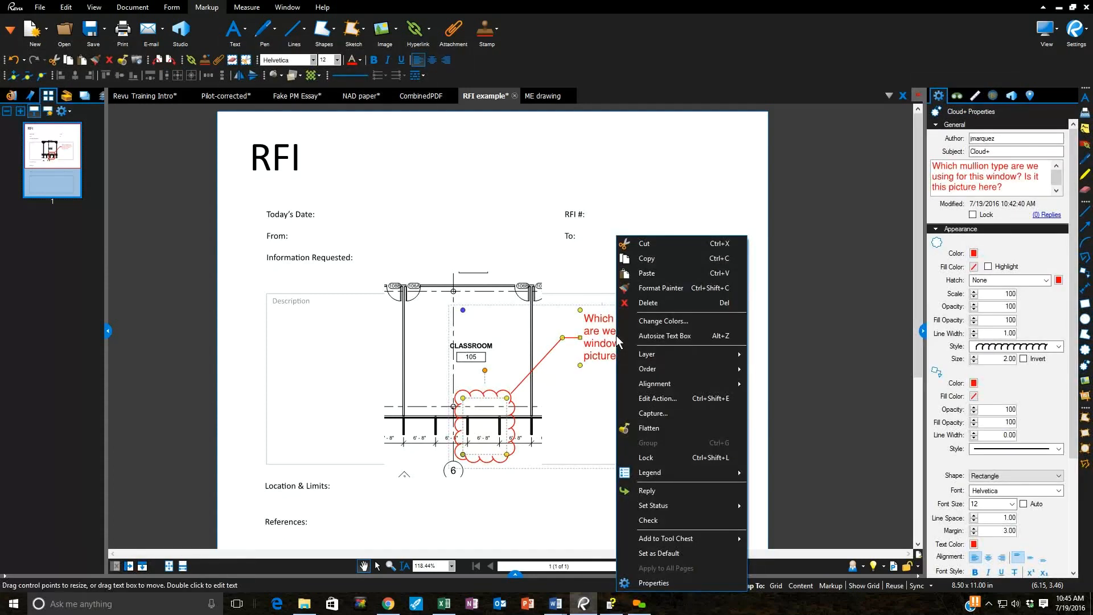
pyautogui.click(666, 412)
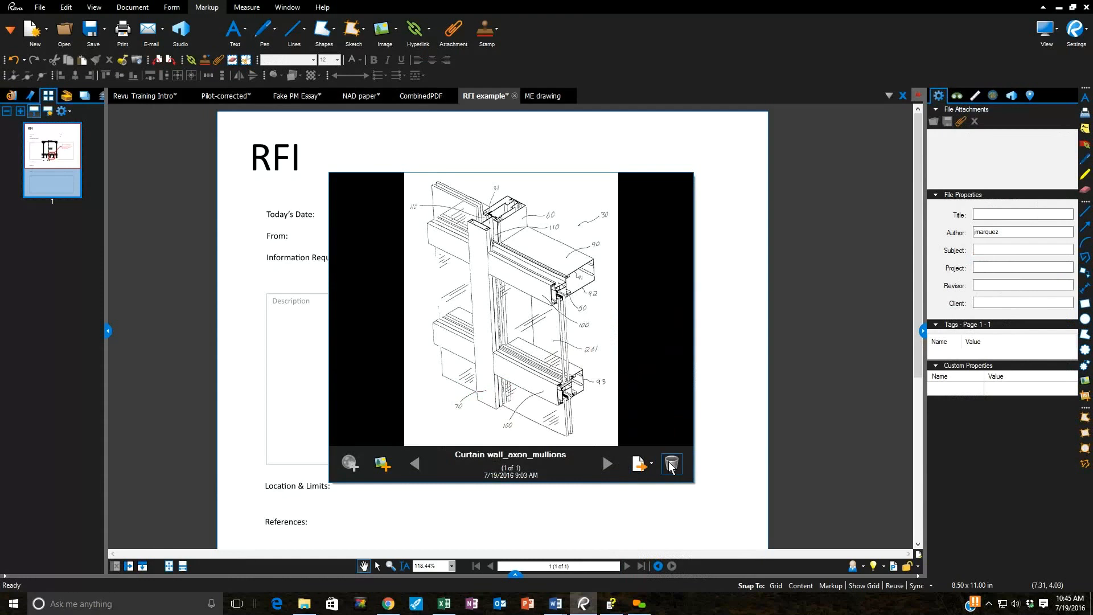
pyautogui.click(669, 464)
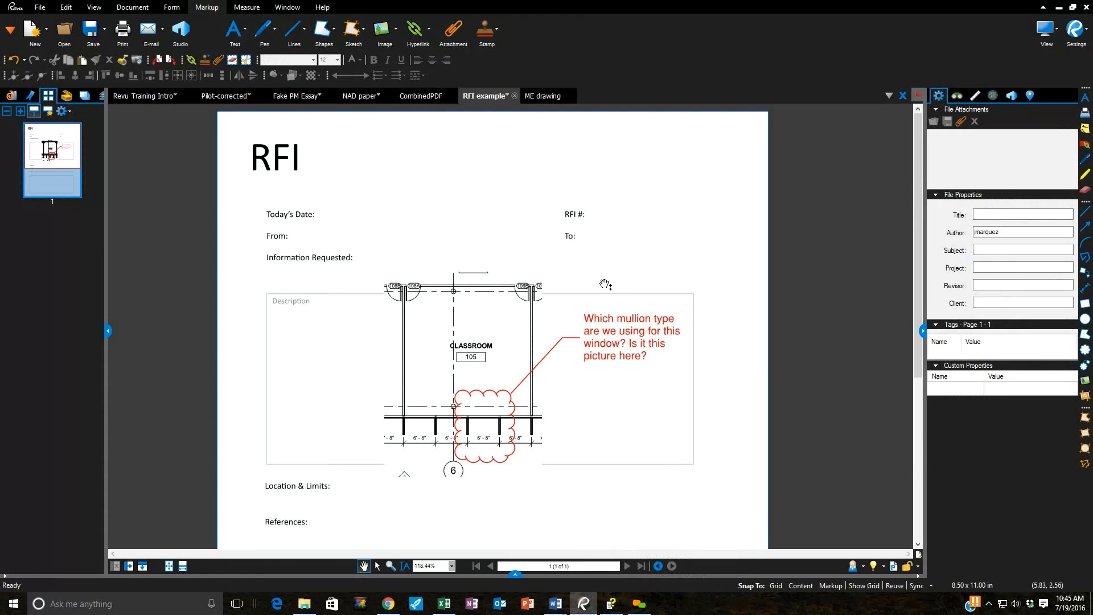
# Place the curtain wall mullion picture as an image below the mullion callout's text, about 1.67 by 2.14 inches
pyautogui.click(380, 31)
pyautogui.doubleClick(286, 99)
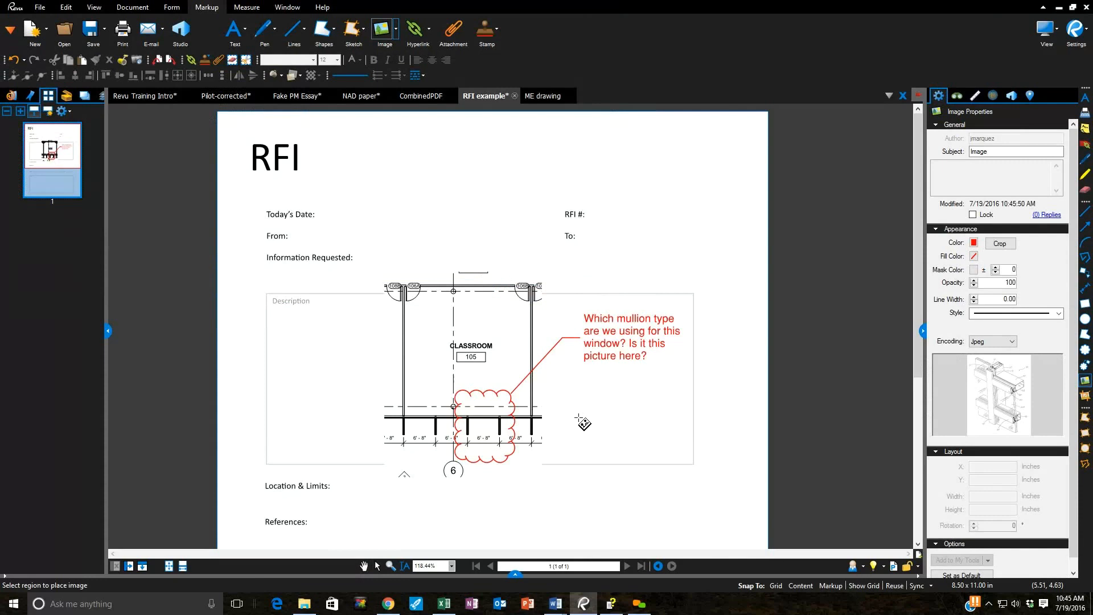
pyautogui.scroll(-1, 605, 415)
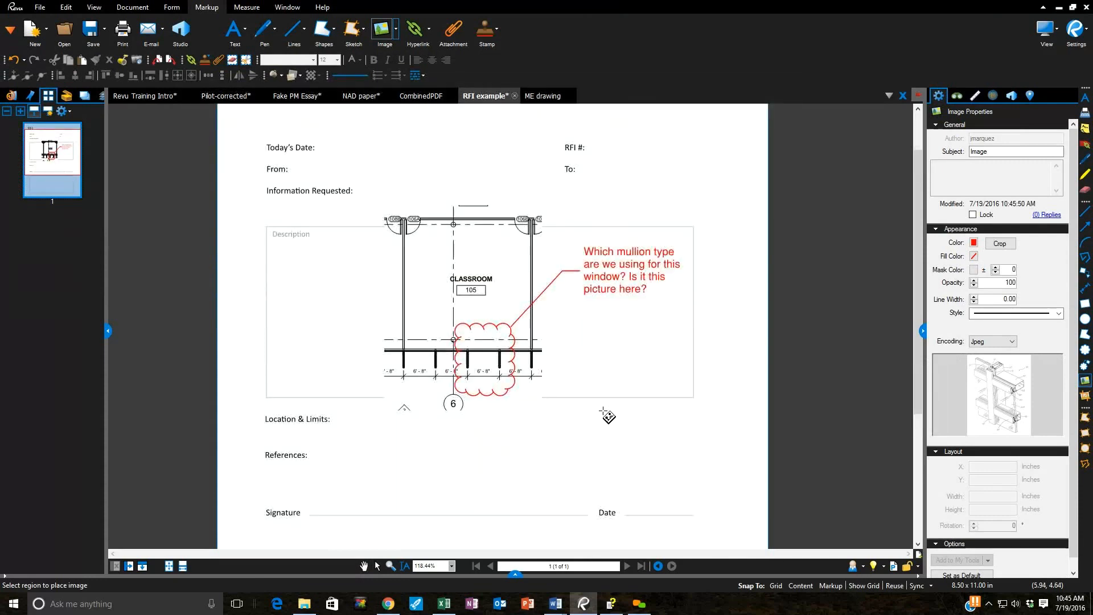
pyautogui.moveTo(422, 442); pyautogui.dragTo(641, 406)
pyautogui.press('Escape')
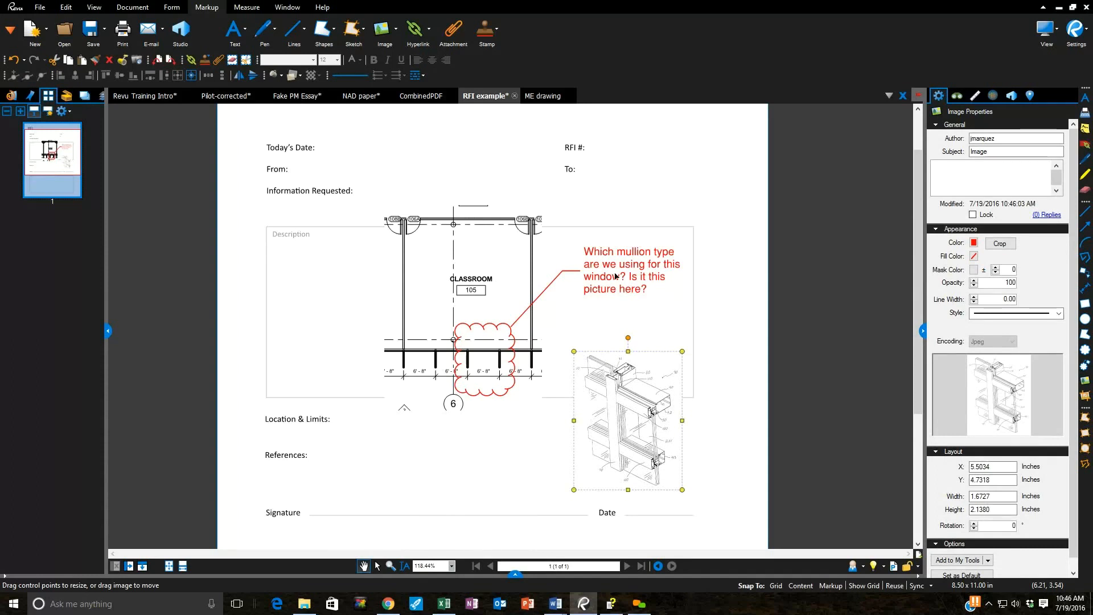
# In the Pilot-corrected document, place sequence circles 1, 2 and 3 at 'FADE IN:', above the bench cloud and below 'Nick stares'
pyautogui.click(229, 96)
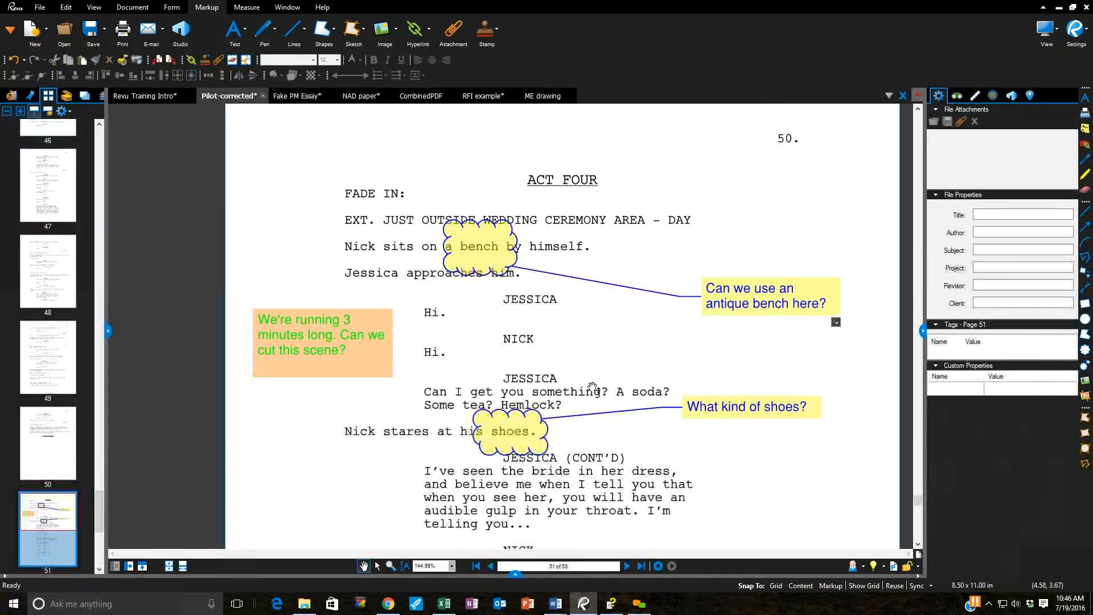
pyautogui.click(67, 95)
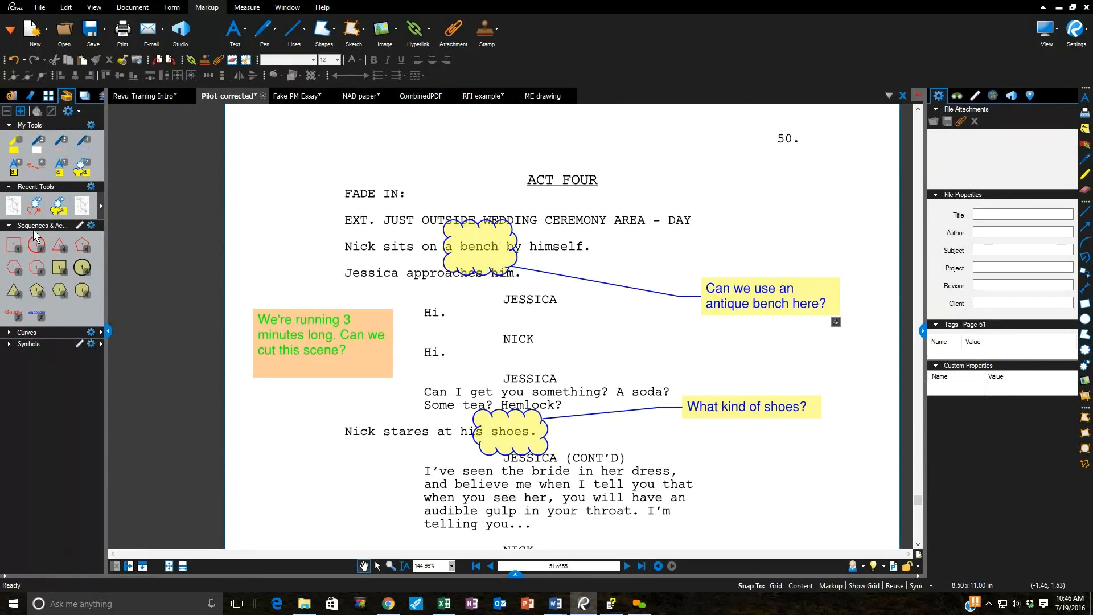
pyautogui.moveTo(107, 203); pyautogui.dragTo(130, 202)
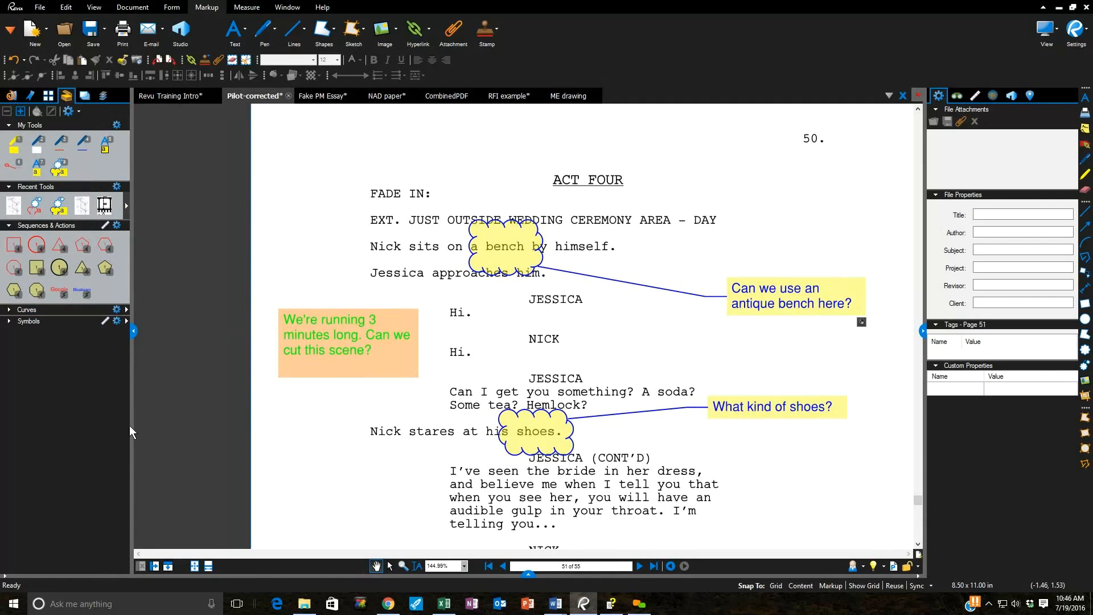
pyautogui.click(36, 246)
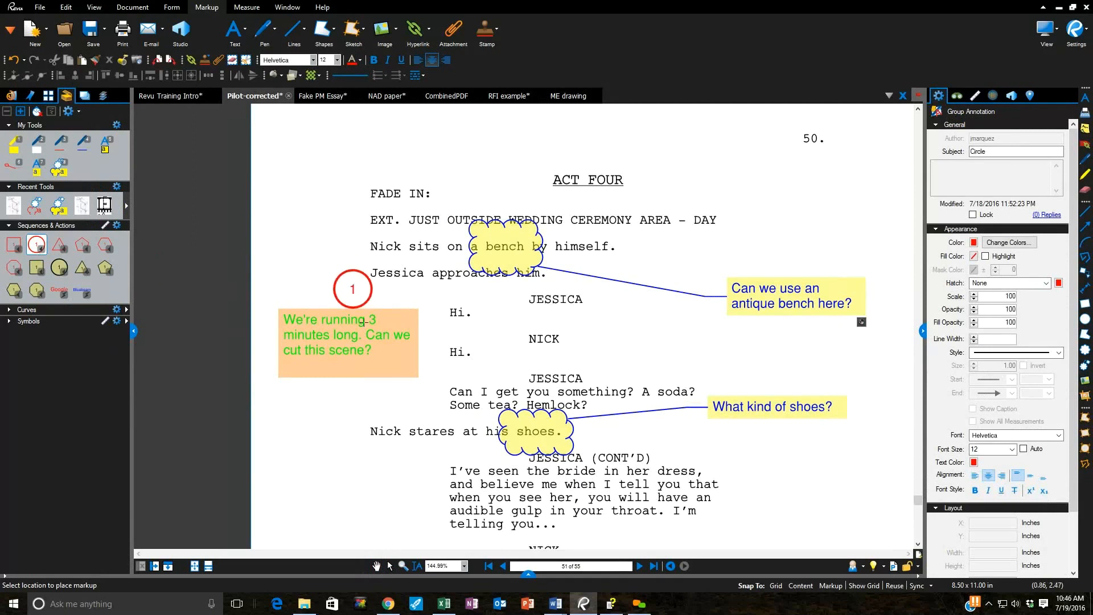
pyautogui.click(350, 217)
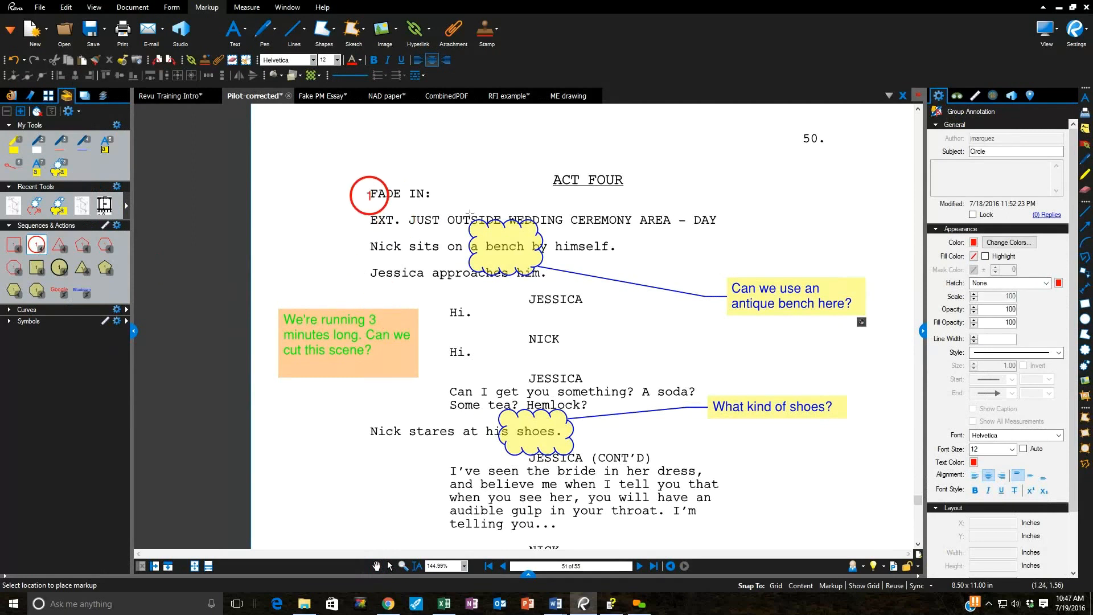
pyautogui.click(483, 211)
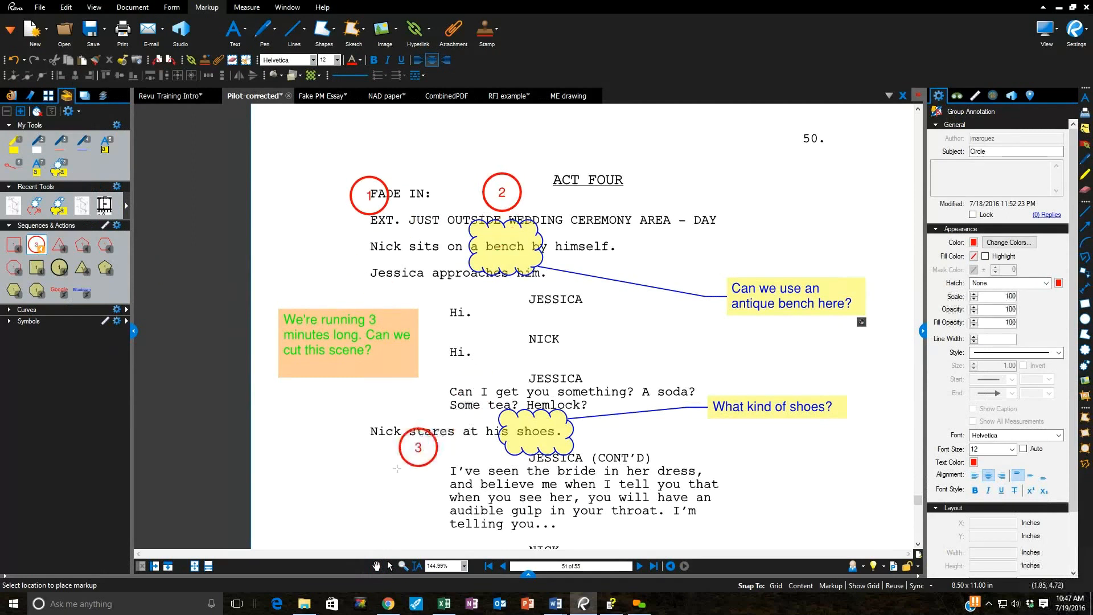
pyautogui.click(391, 473)
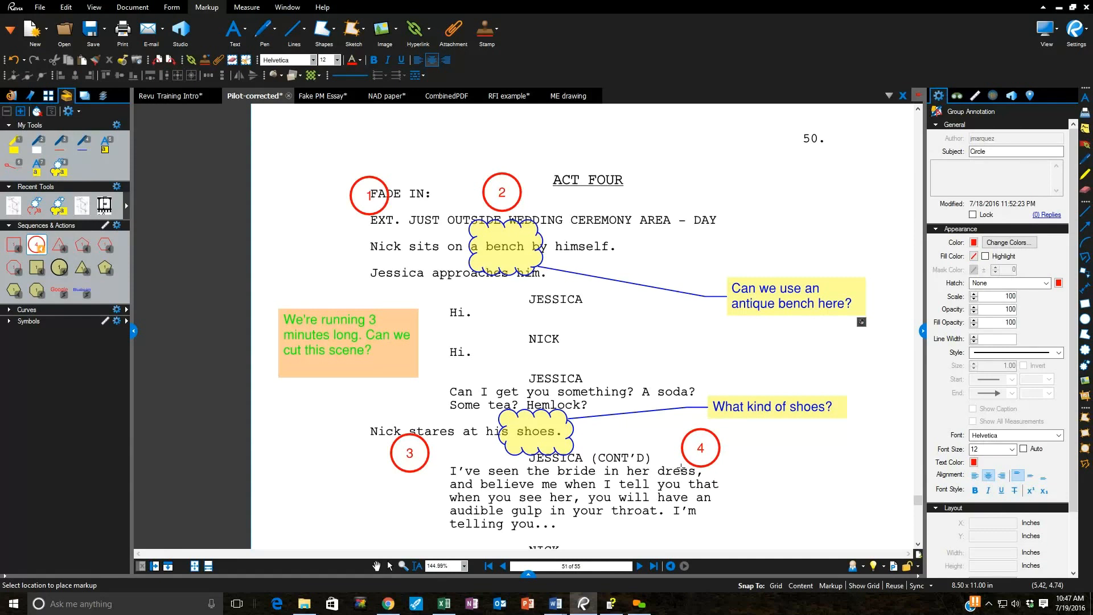
pyautogui.press('Escape')
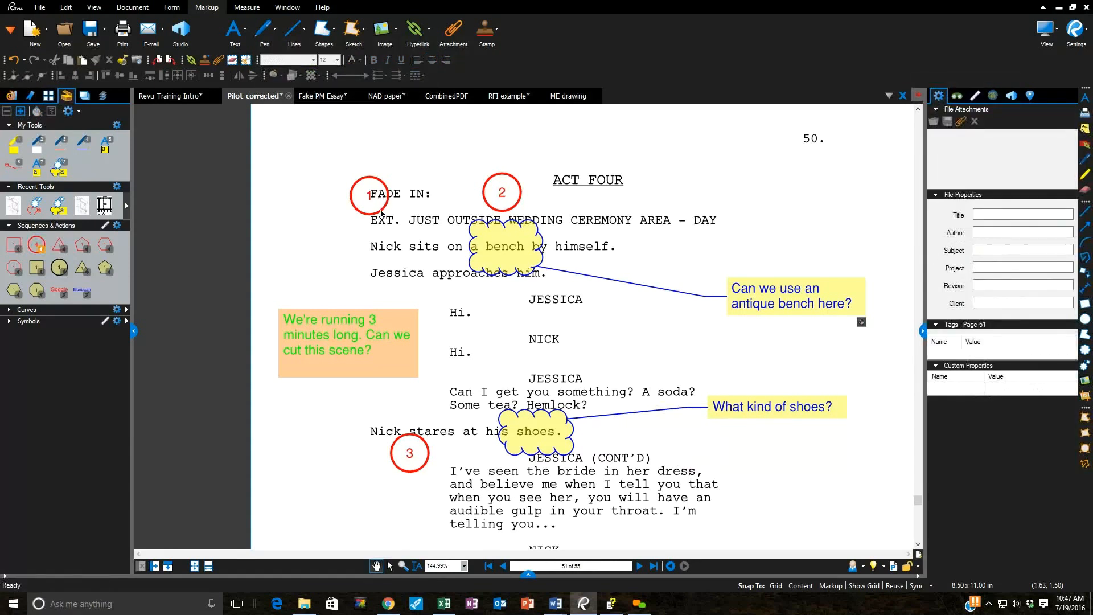
# Move sequence circle 1 just above 'FADE IN:' and circle 2 to the space beside the 'ACT FOUR' heading
pyautogui.moveTo(381, 211); pyautogui.dragTo(371, 192)
pyautogui.moveTo(518, 205); pyautogui.dragTo(524, 192)
pyautogui.click(429, 456)
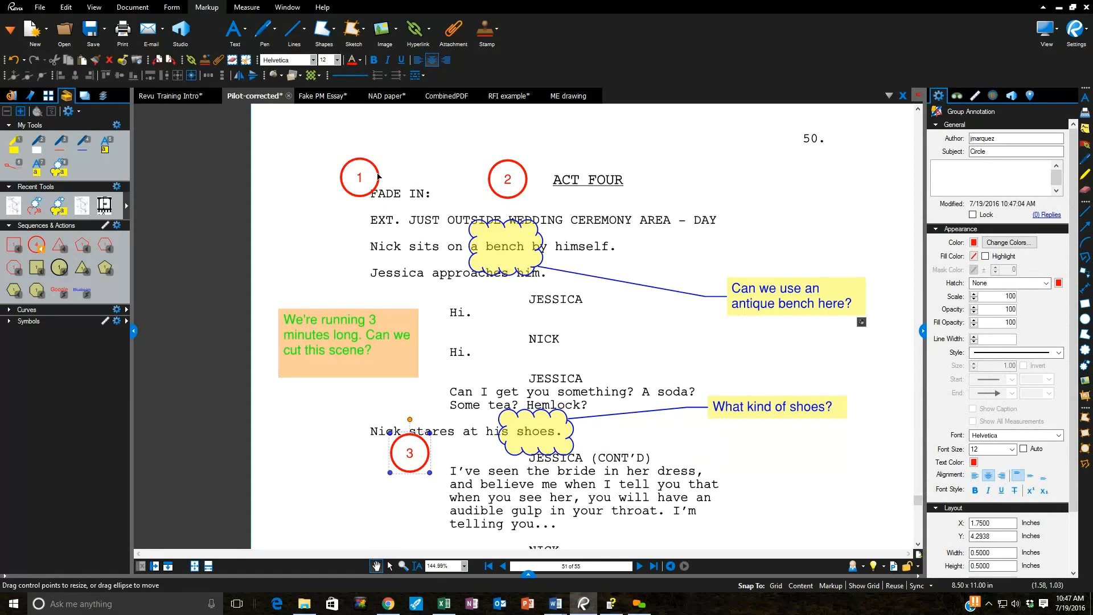
pyautogui.moveTo(378, 176); pyautogui.dragTo(406, 174)
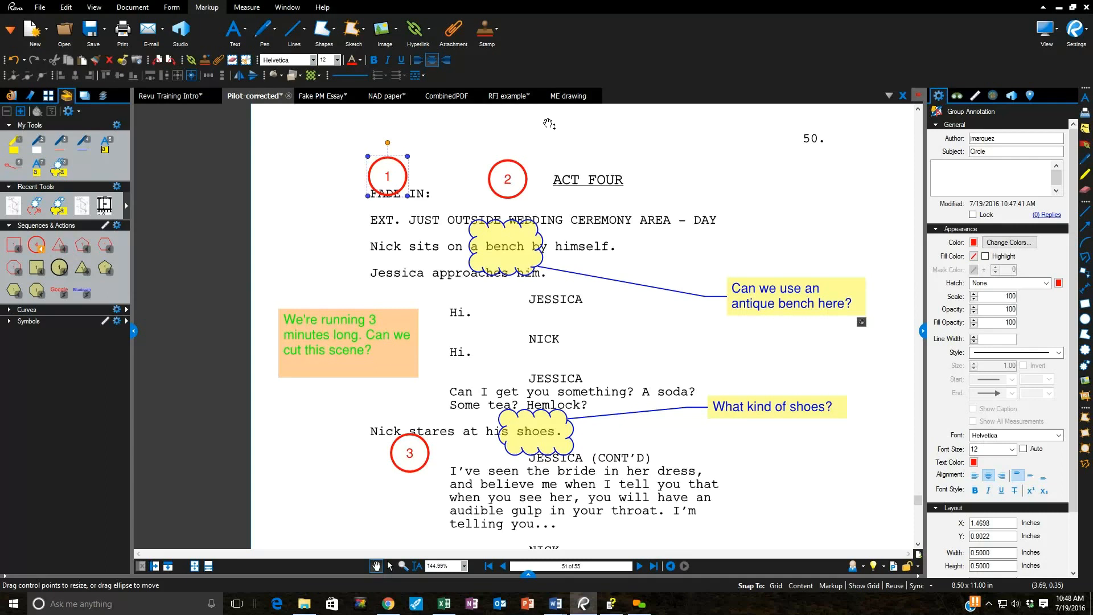
# In the ME drawing document, draw a red circle about 0.34 inches across in the blank upper-left corner of the drawing
pyautogui.click(568, 98)
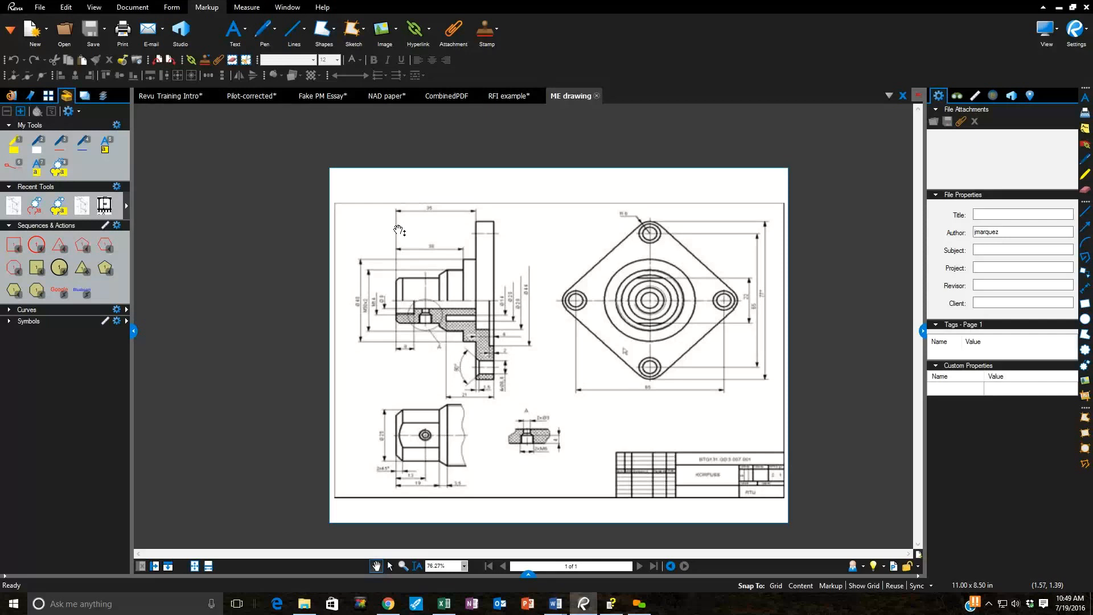
pyautogui.scroll(6, 400, 230)
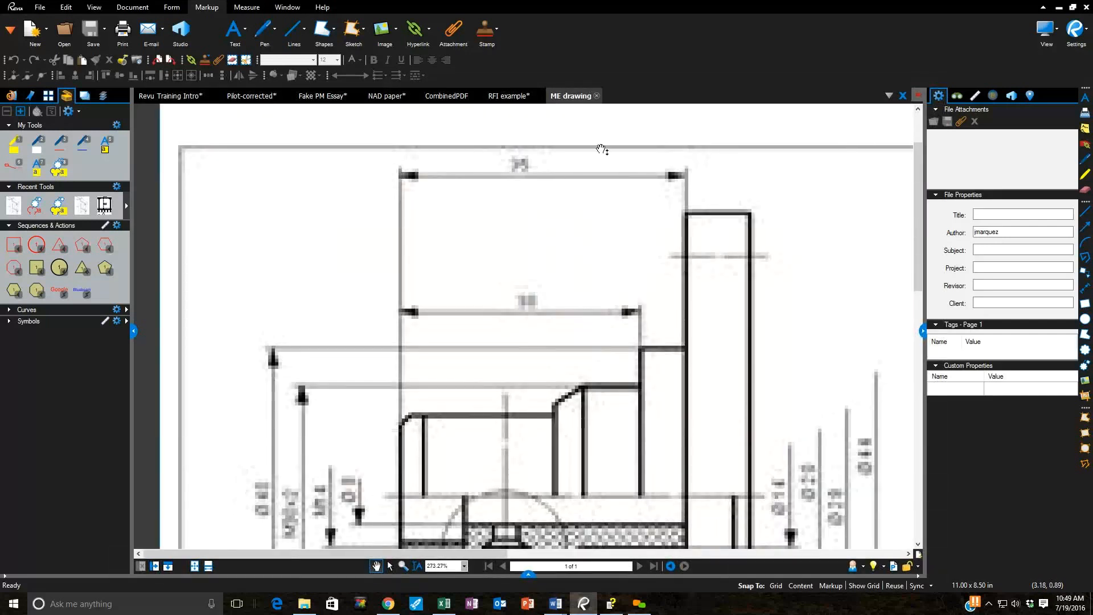
pyautogui.click(333, 28)
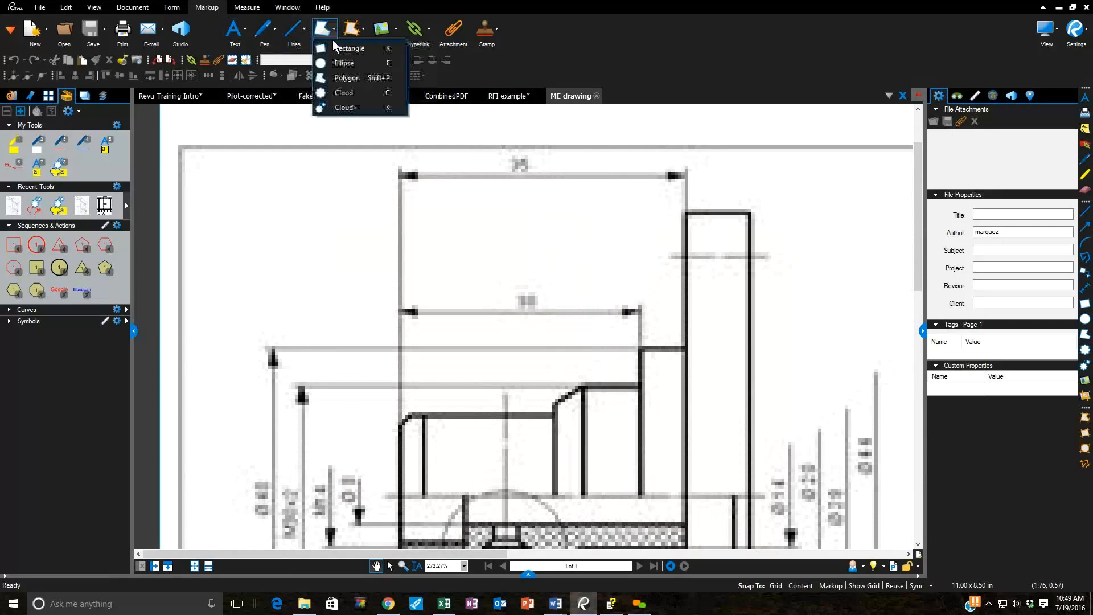
pyautogui.click(346, 65)
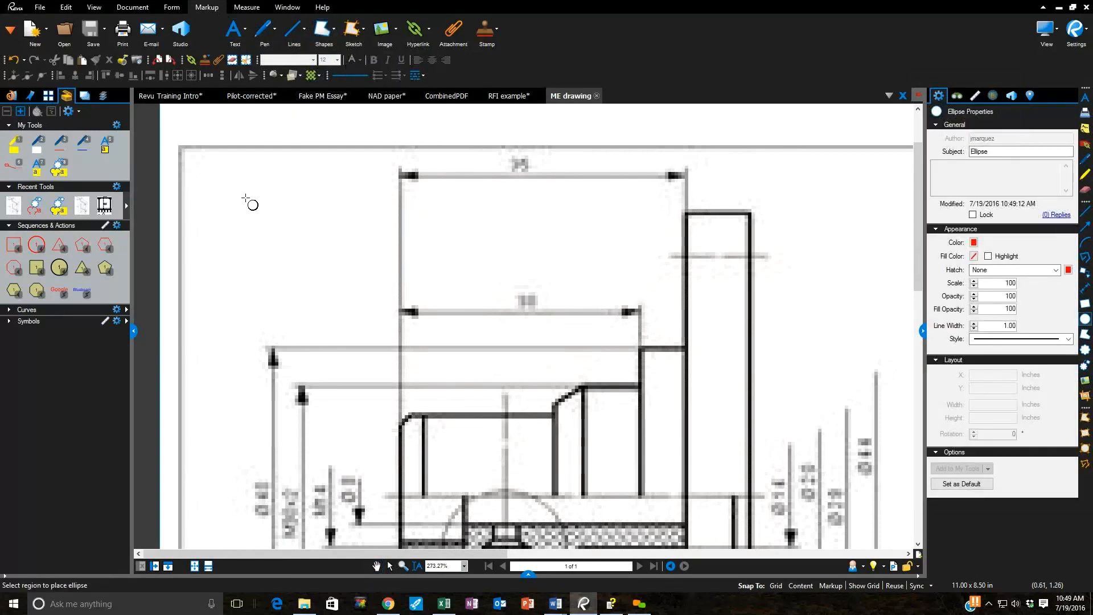
pyautogui.moveTo(233, 190); pyautogui.dragTo(294, 242)
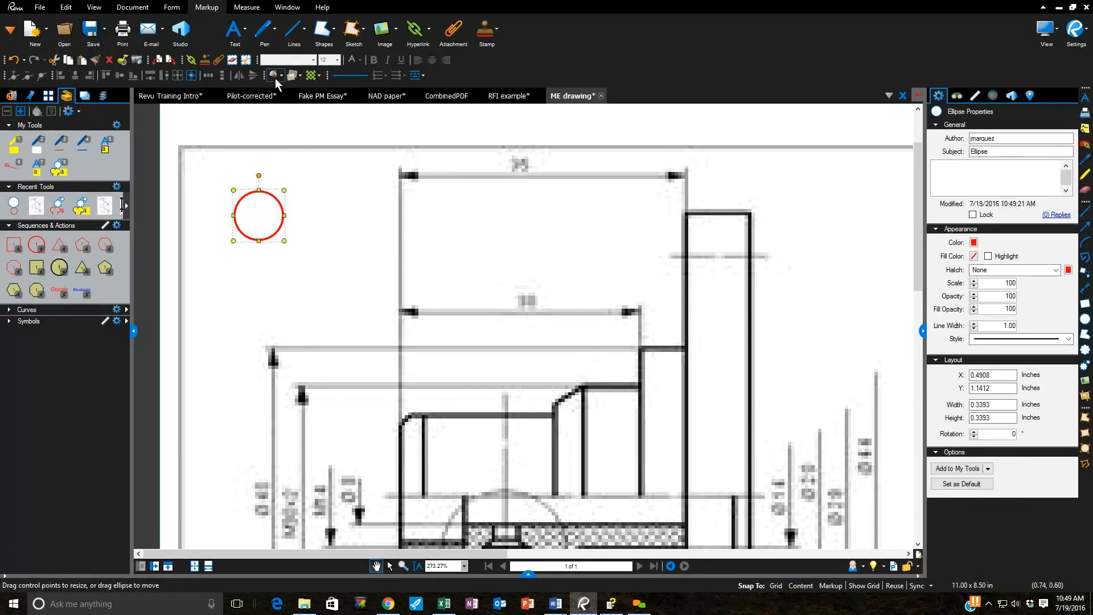
# Add a text box containing 'X' beside the red circle and centre it inside the circle
pyautogui.click(245, 40)
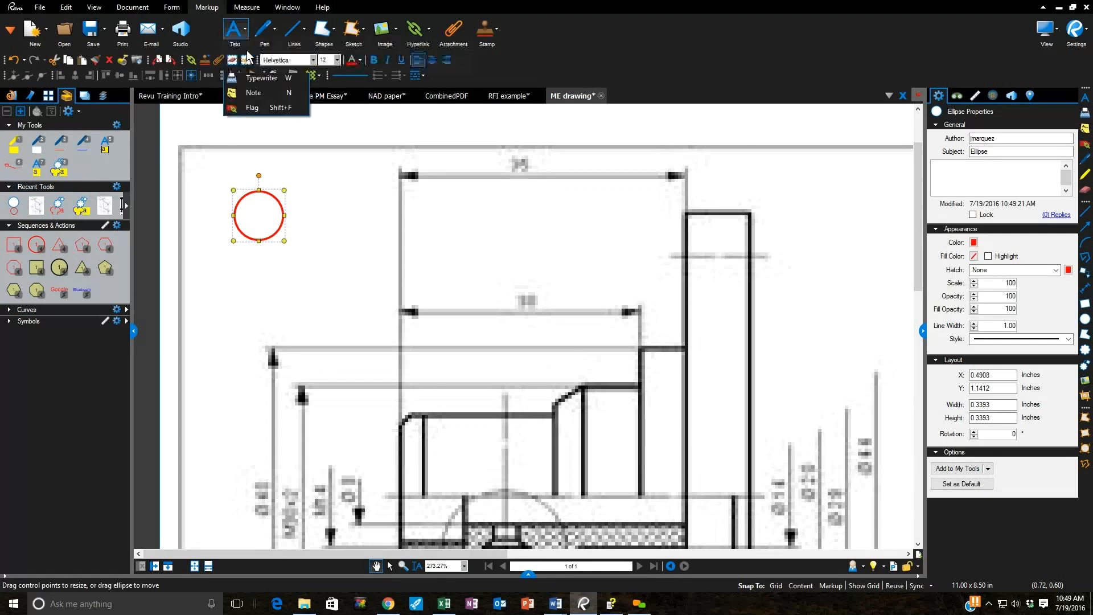
pyautogui.click(247, 50)
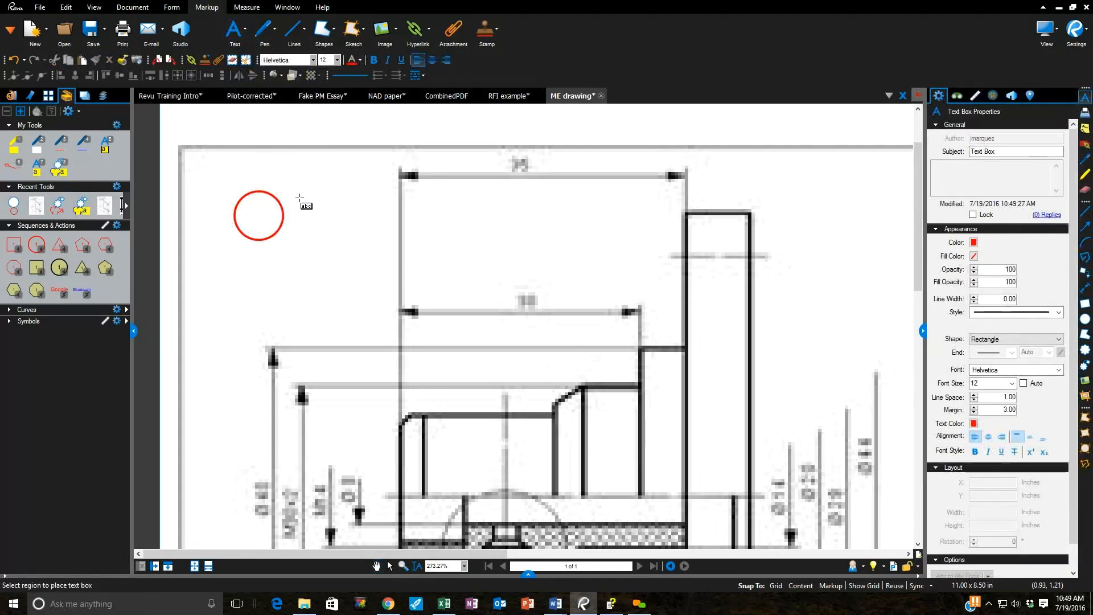
pyautogui.moveTo(300, 197); pyautogui.dragTo(368, 241)
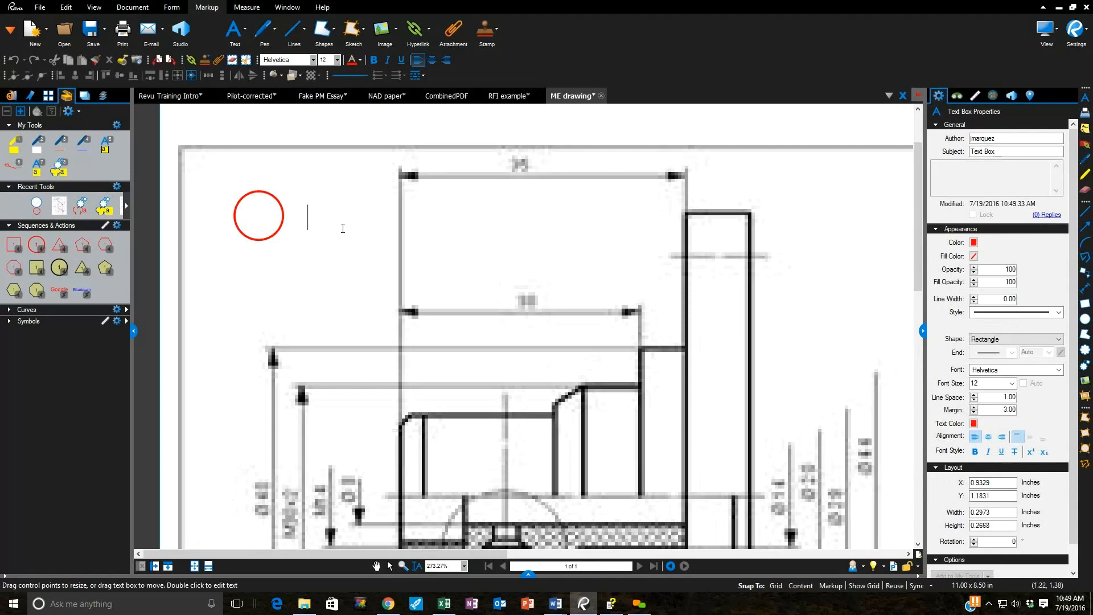
pyautogui.write('X')
pyautogui.press('Escape')
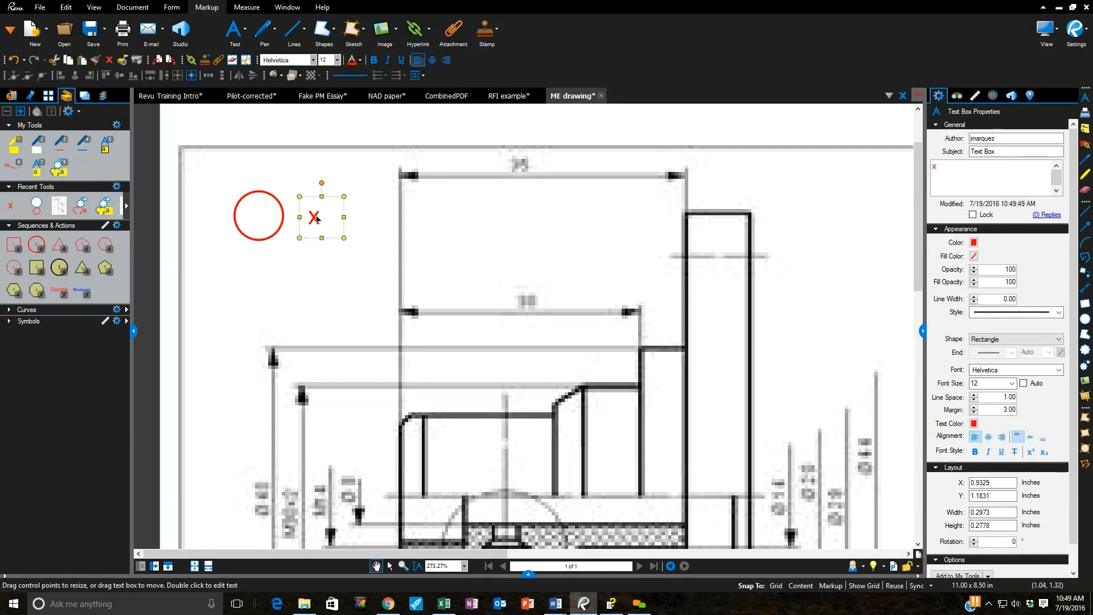
pyautogui.moveTo(317, 221); pyautogui.dragTo(256, 208)
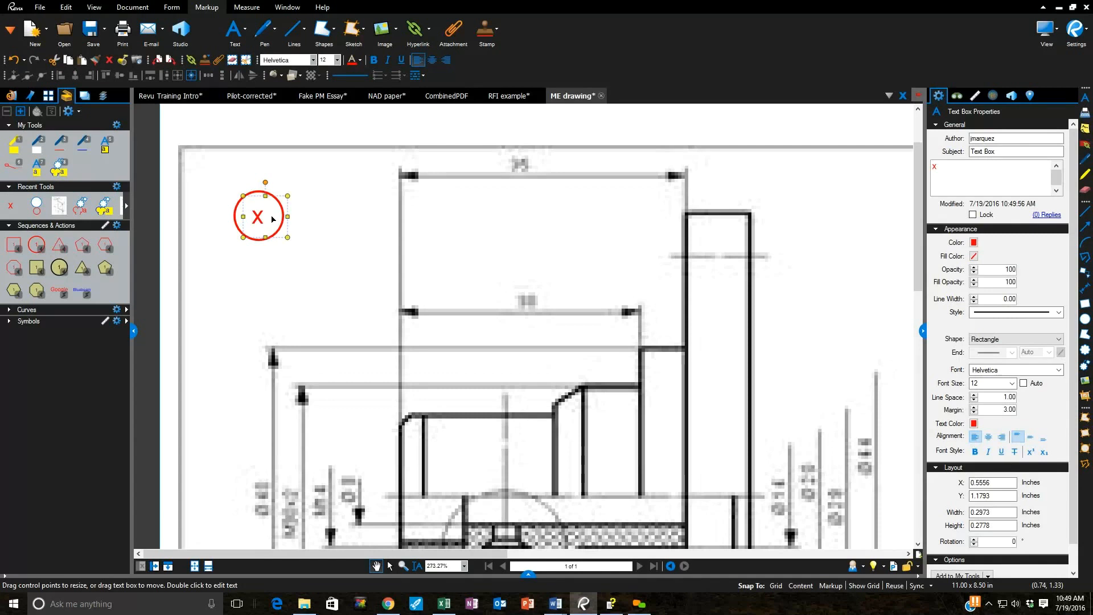
pyautogui.moveTo(257, 219); pyautogui.dragTo(258, 216)
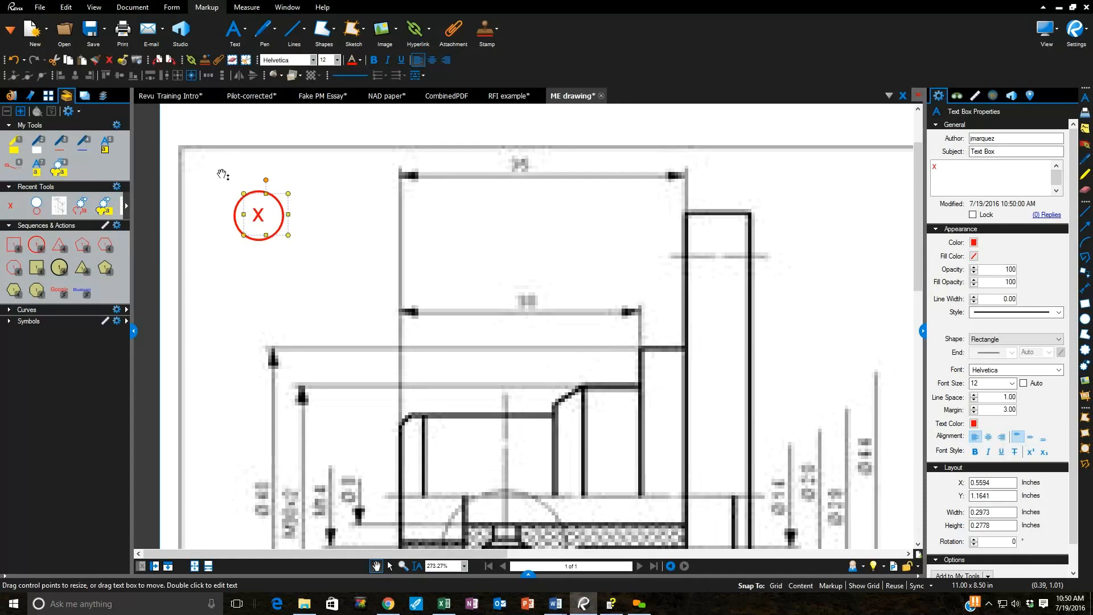
pyautogui.click(224, 174)
pyautogui.rightClick(222, 173)
pyautogui.click(317, 151)
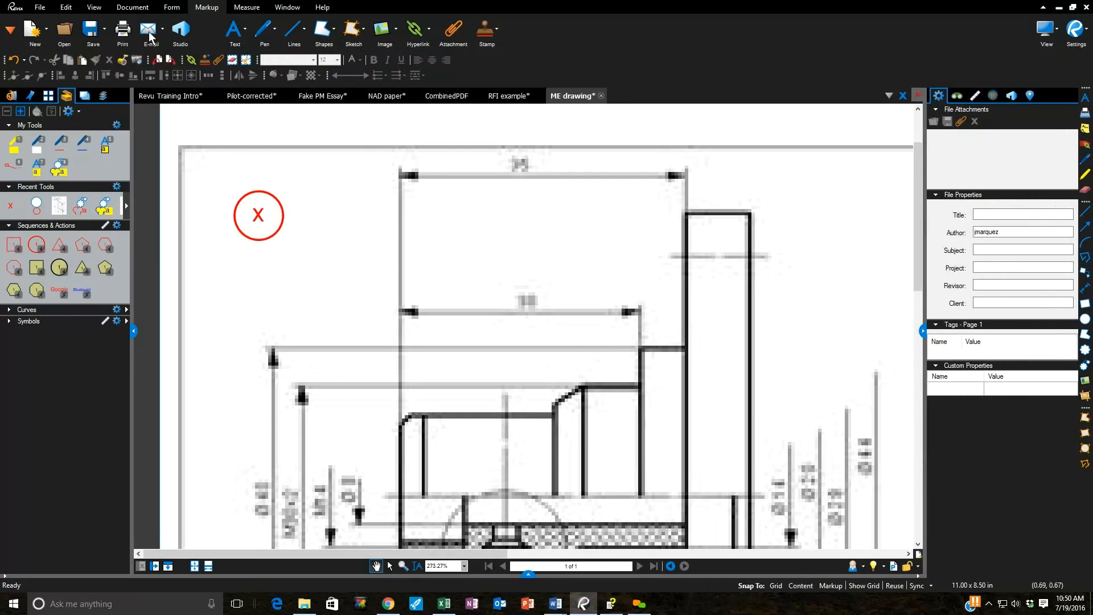
# Lasso the red circle and its 'X', group them, and move the group slightly up and to the right
pyautogui.click(70, 8)
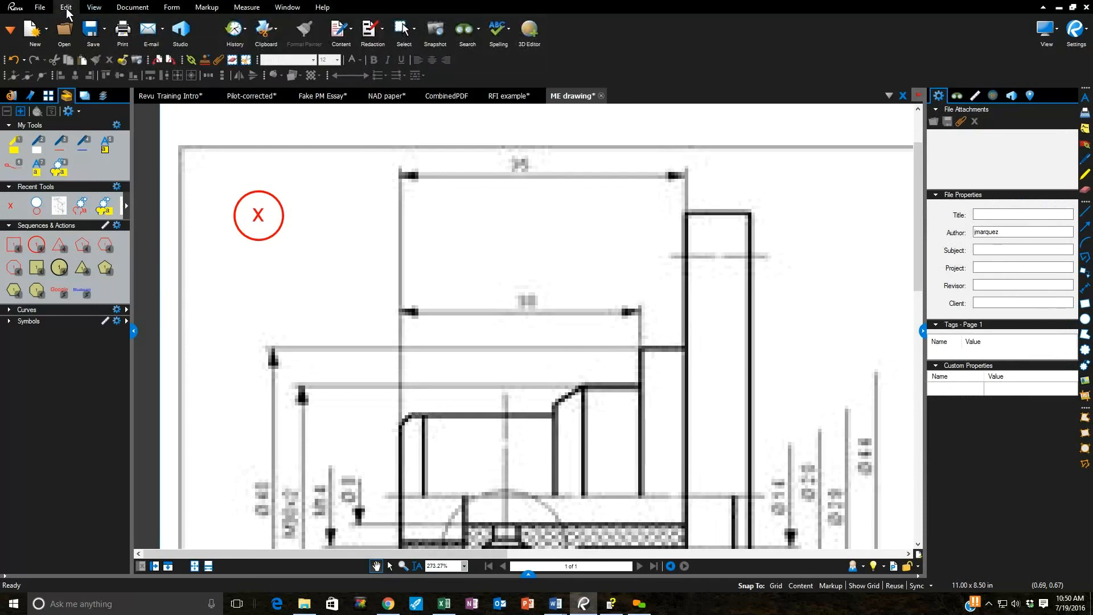
pyautogui.click(414, 29)
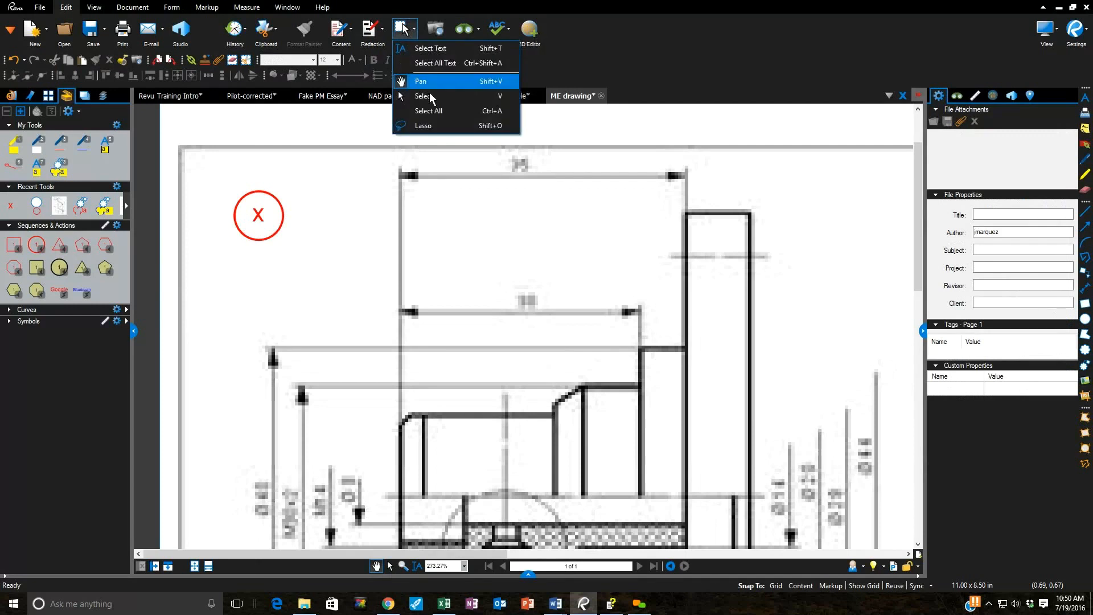
pyautogui.click(432, 122)
pyautogui.moveTo(297, 171)
pyautogui.mouseDown()
pyautogui.moveTo(233, 248)
pyautogui.moveTo(312, 225)
pyautogui.moveTo(319, 194)
pyautogui.mouseUp()
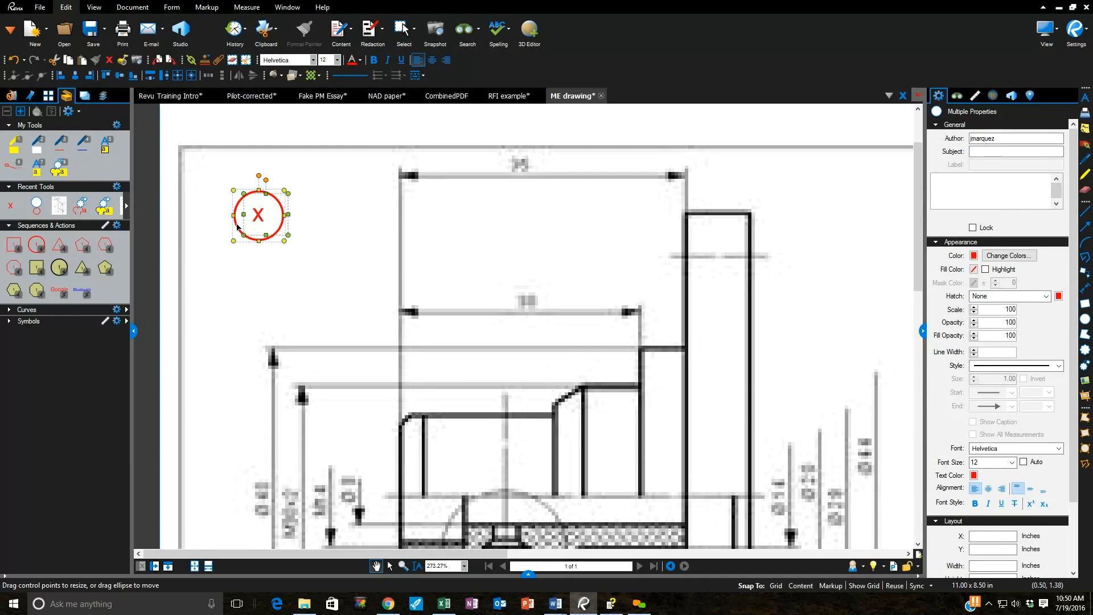
pyautogui.rightClick(237, 227)
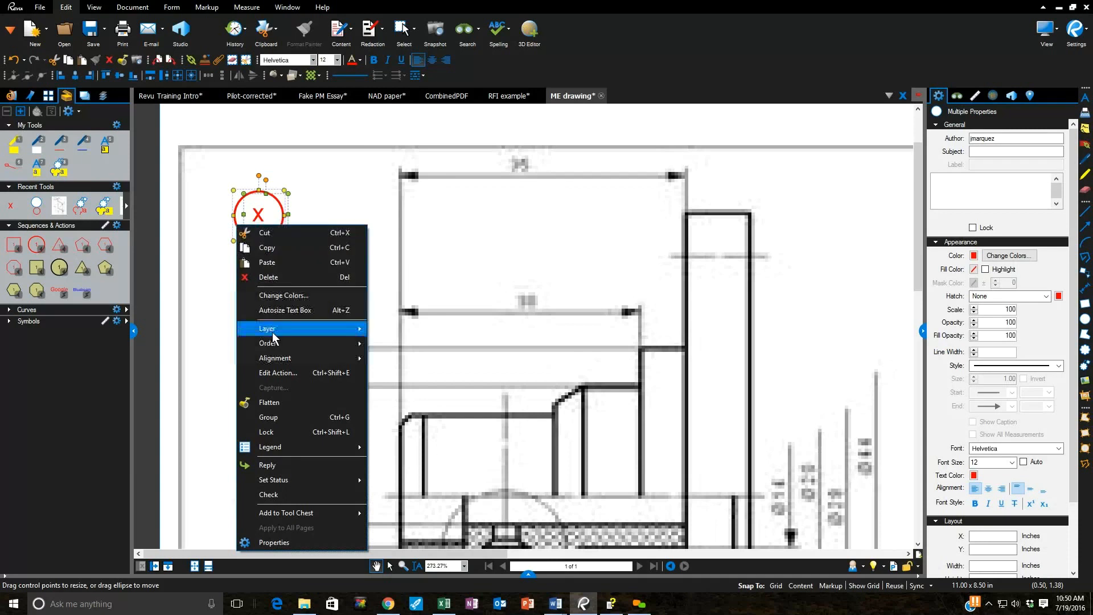
pyautogui.click(272, 418)
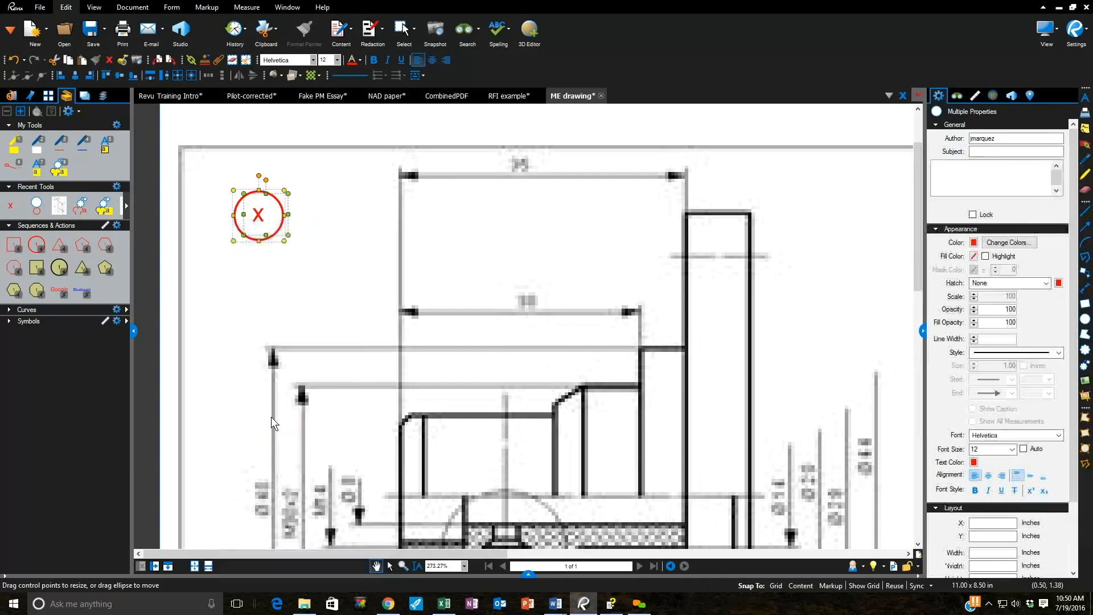
pyautogui.moveTo(273, 239)
pyautogui.mouseDown()
pyautogui.moveTo(305, 218)
pyautogui.moveTo(306, 232)
pyautogui.mouseUp()
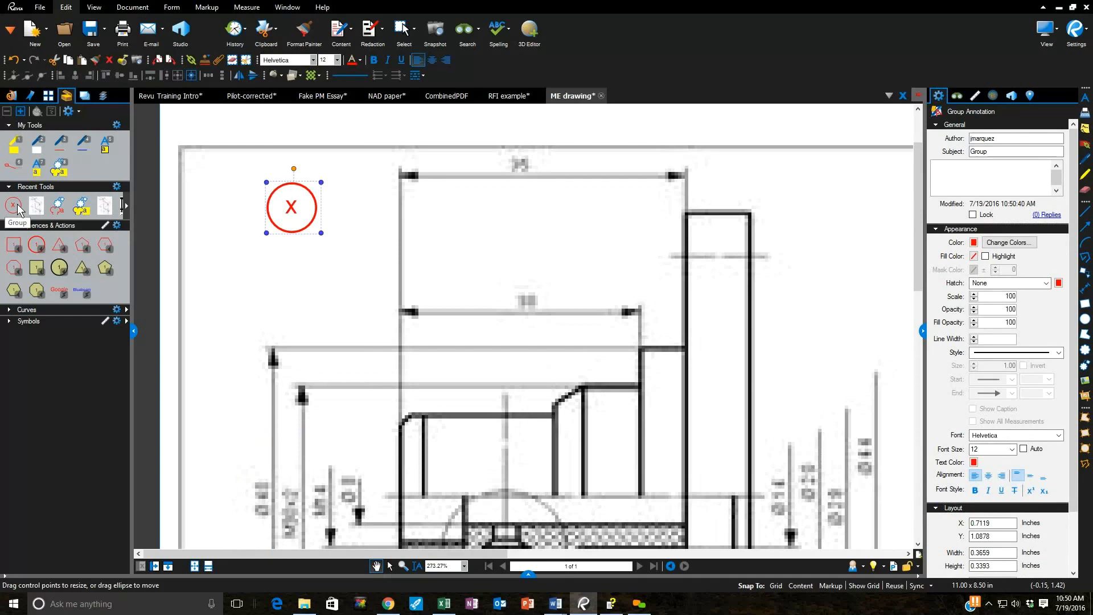
# Add the grouped circle symbol to the My Tools set and define its sequence with the 'a, b, c, ...' numbering style
pyautogui.moveTo(14, 212); pyautogui.dragTo(83, 169)
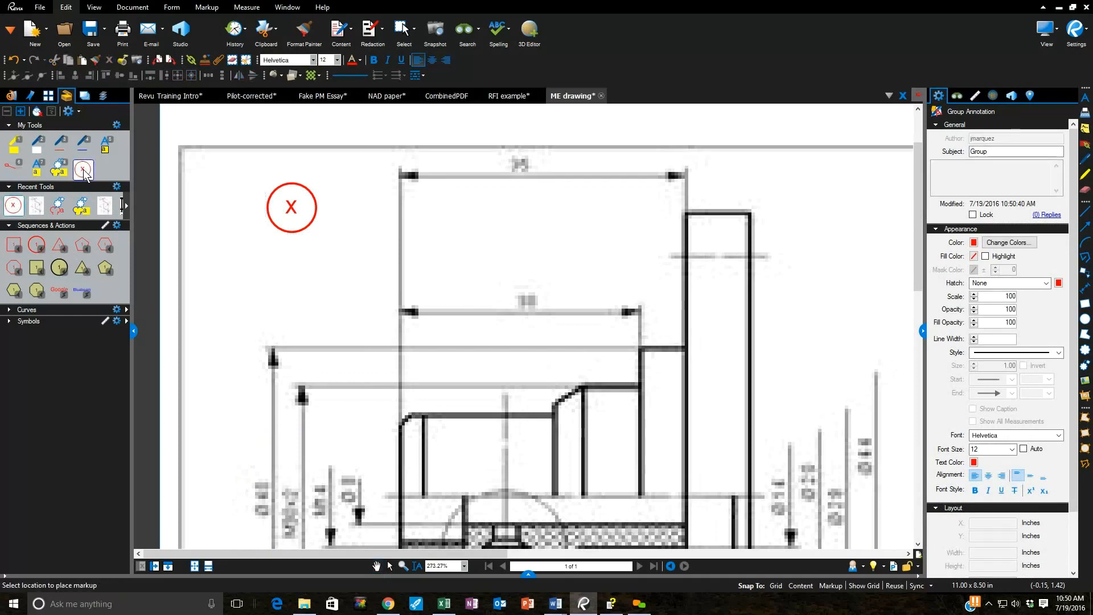
pyautogui.press('Escape')
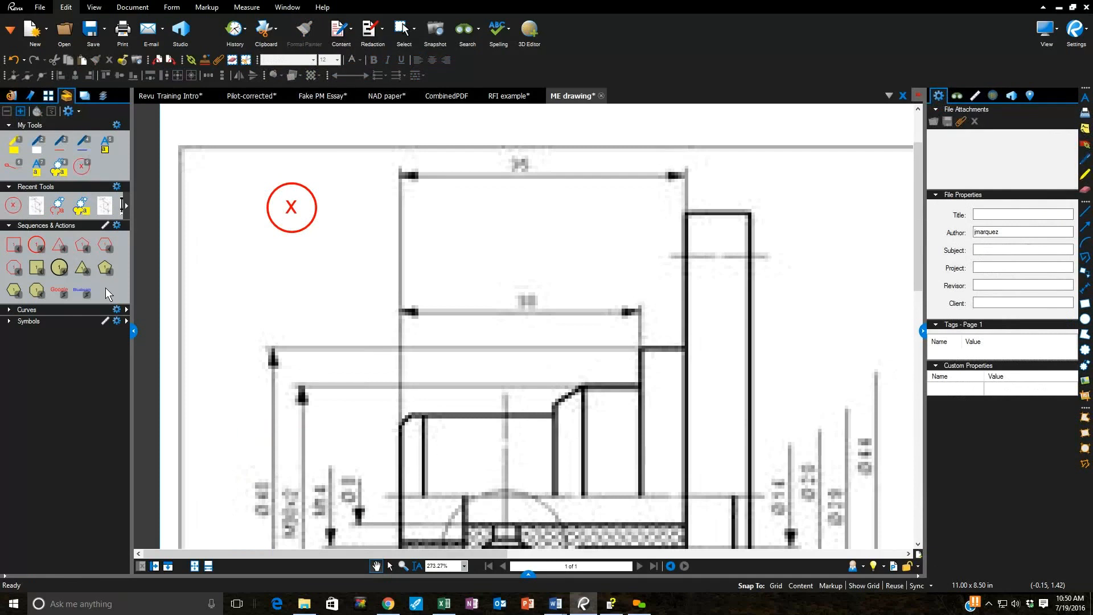
pyautogui.click(82, 168)
pyautogui.rightClick(82, 169)
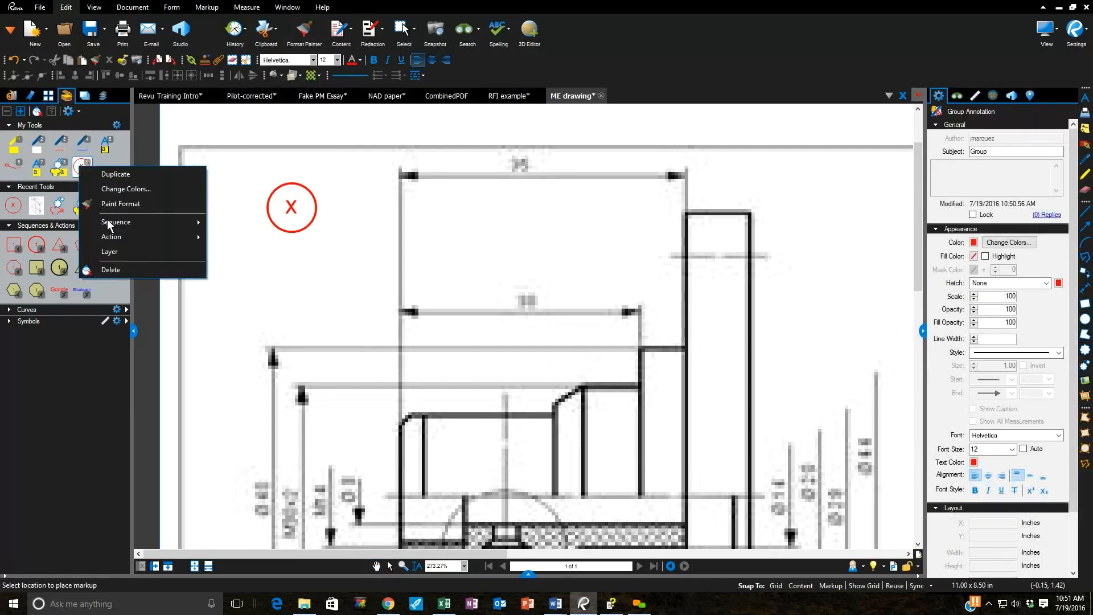
pyautogui.moveTo(110, 225)
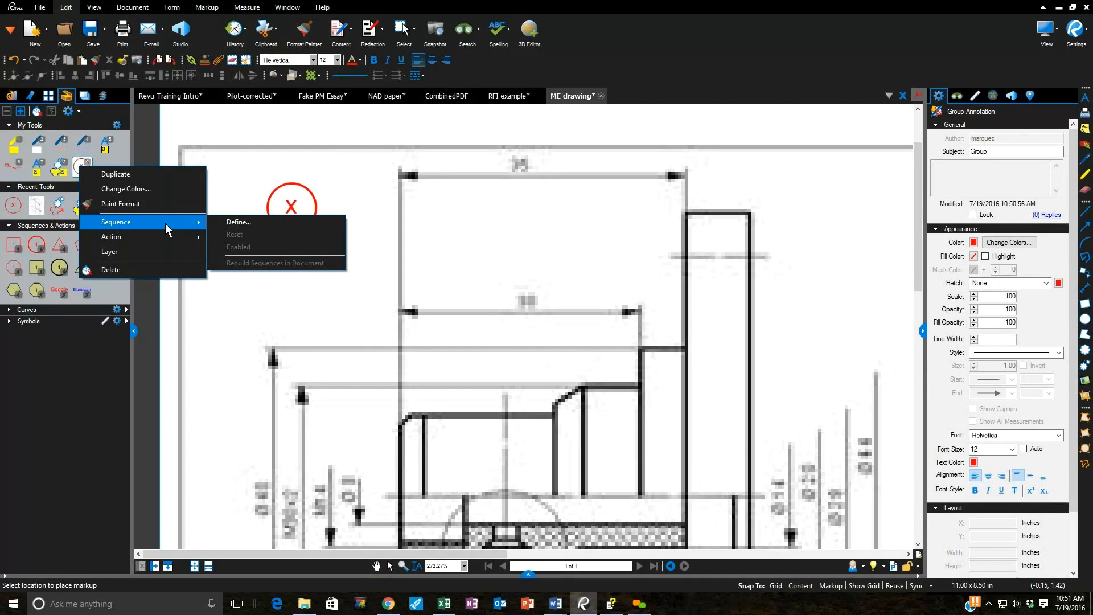
pyautogui.click(231, 221)
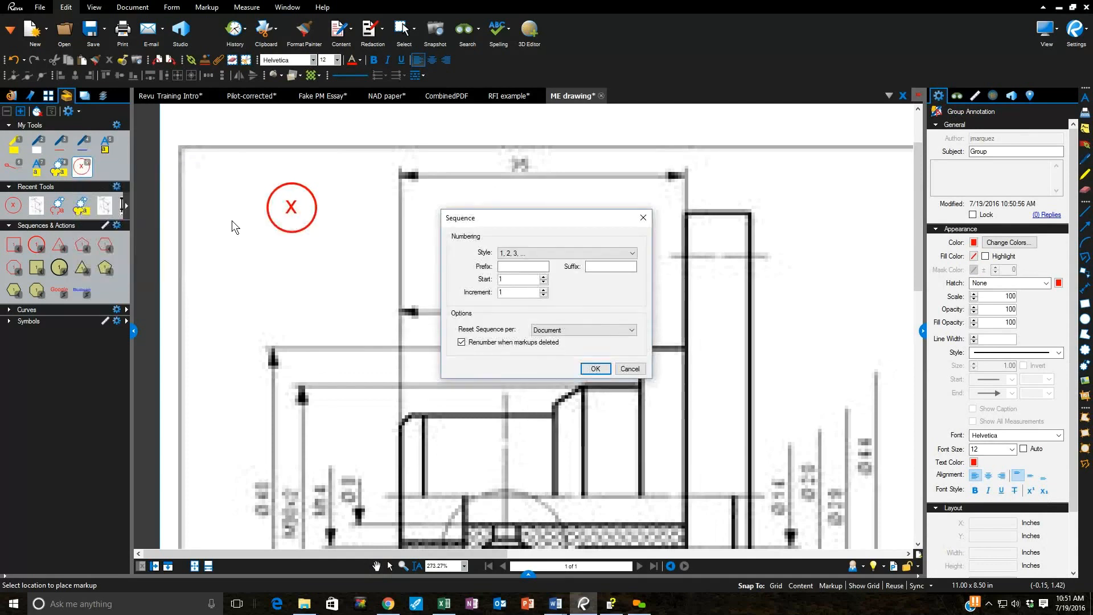
pyautogui.click(521, 252)
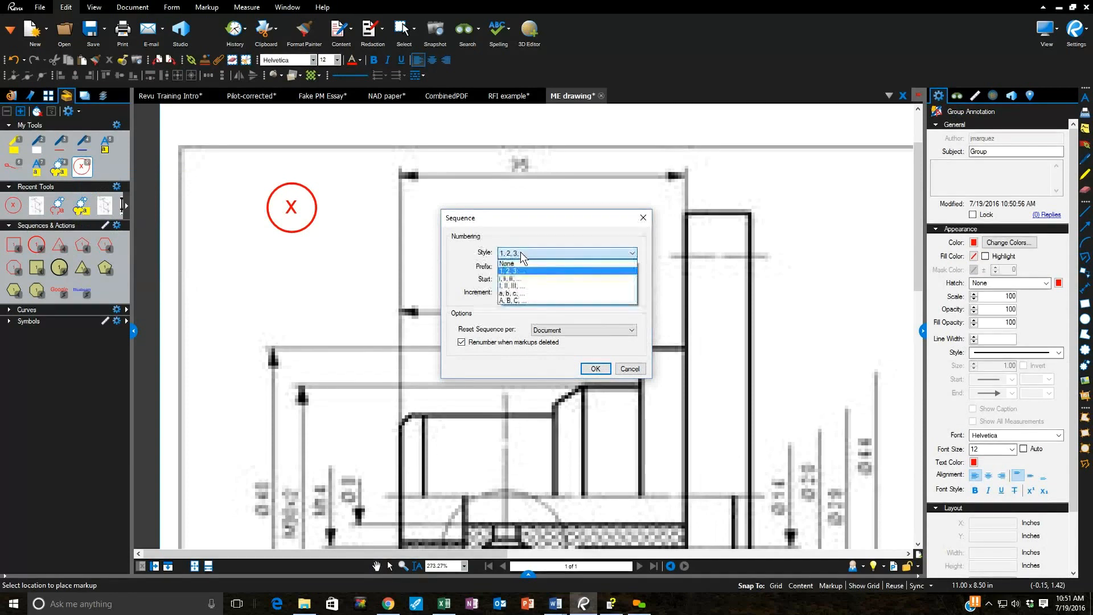
pyautogui.click(509, 294)
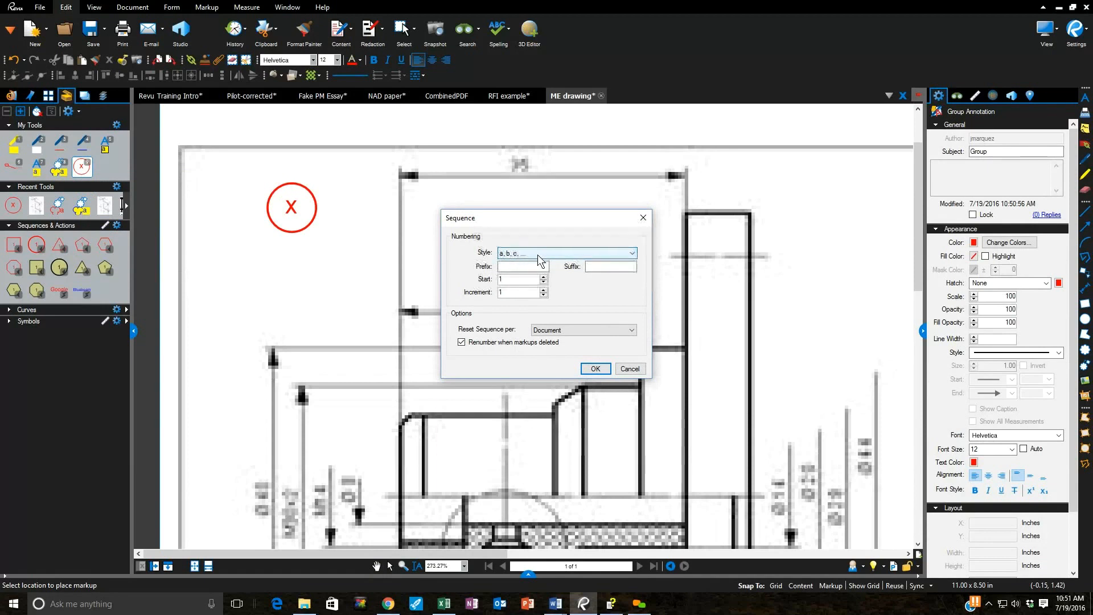
pyautogui.click(523, 267)
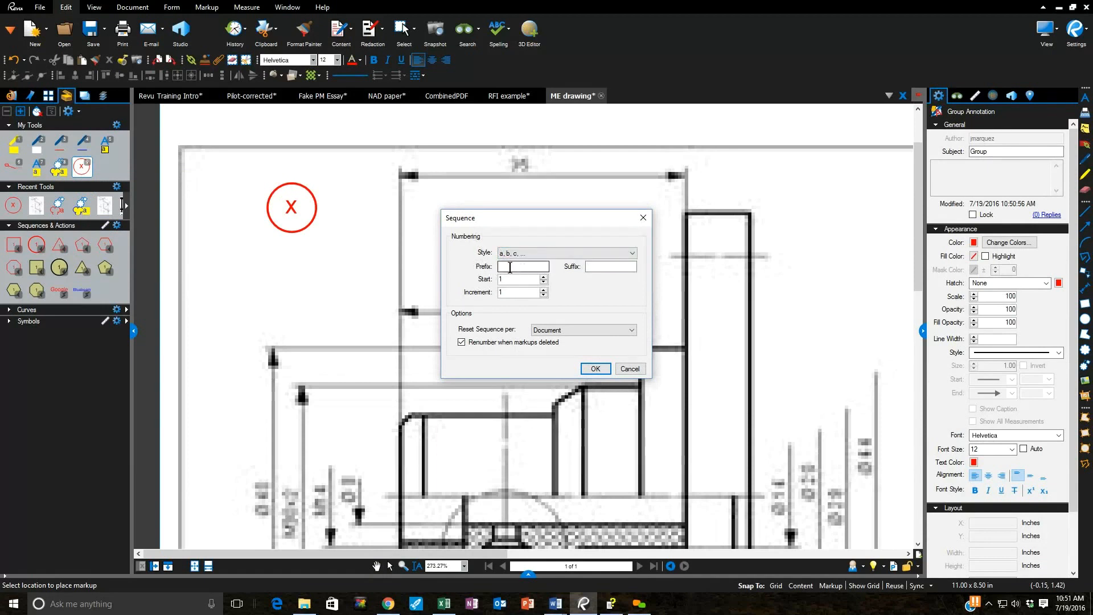
pyautogui.click(591, 268)
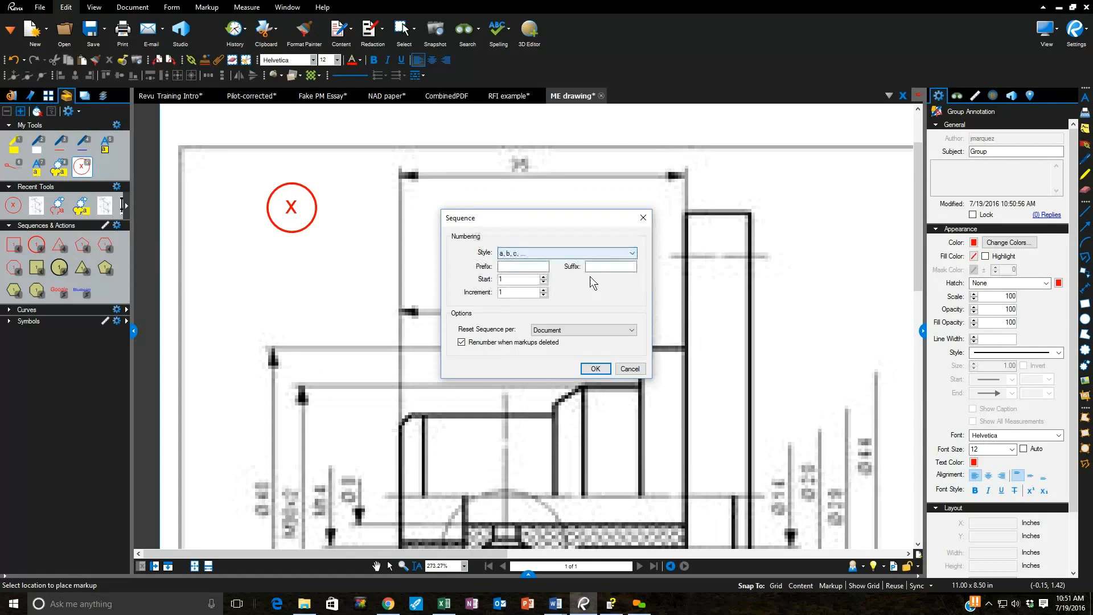
pyautogui.click(595, 369)
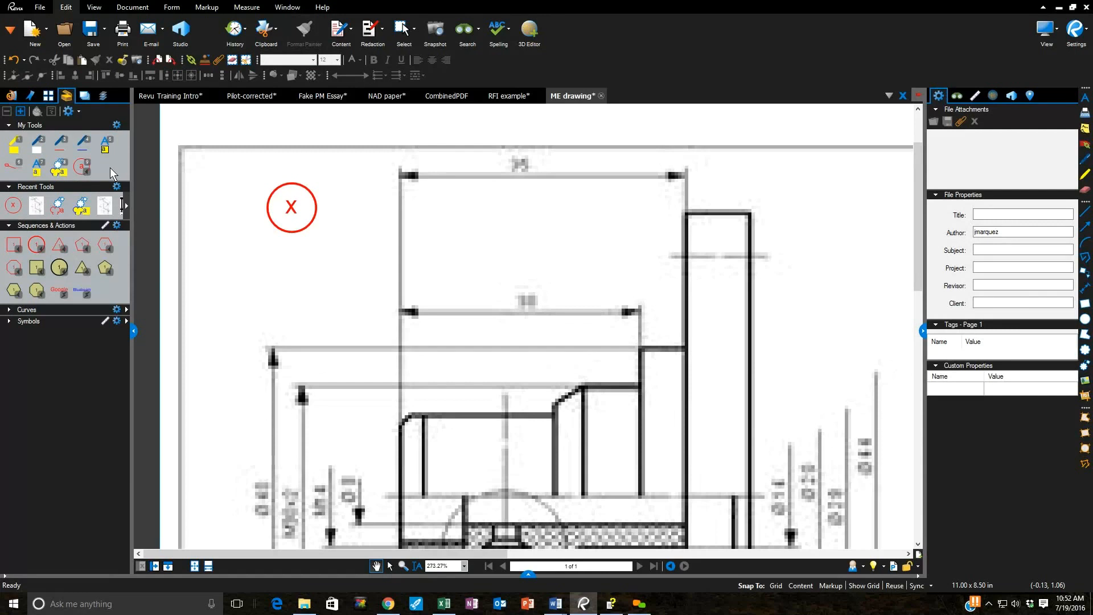
# Place sequence circles a to d beside detail A, on the lower-left view, on the diamond-shaped flange and beside the section view's upper flange
pyautogui.scroll(-1, 392, 279)
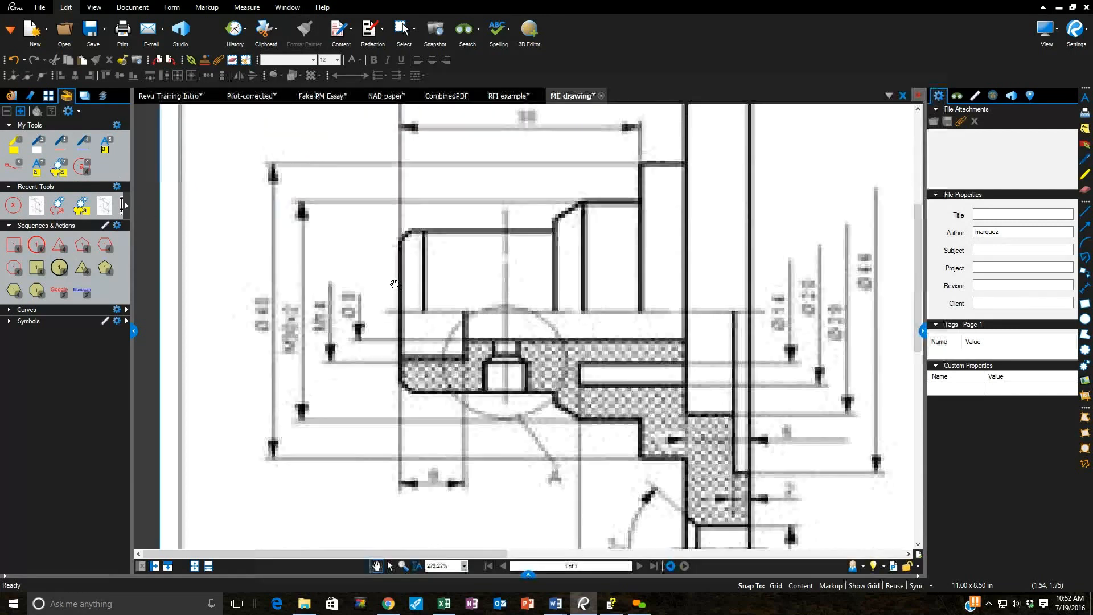
pyautogui.scroll(-5, 393, 279)
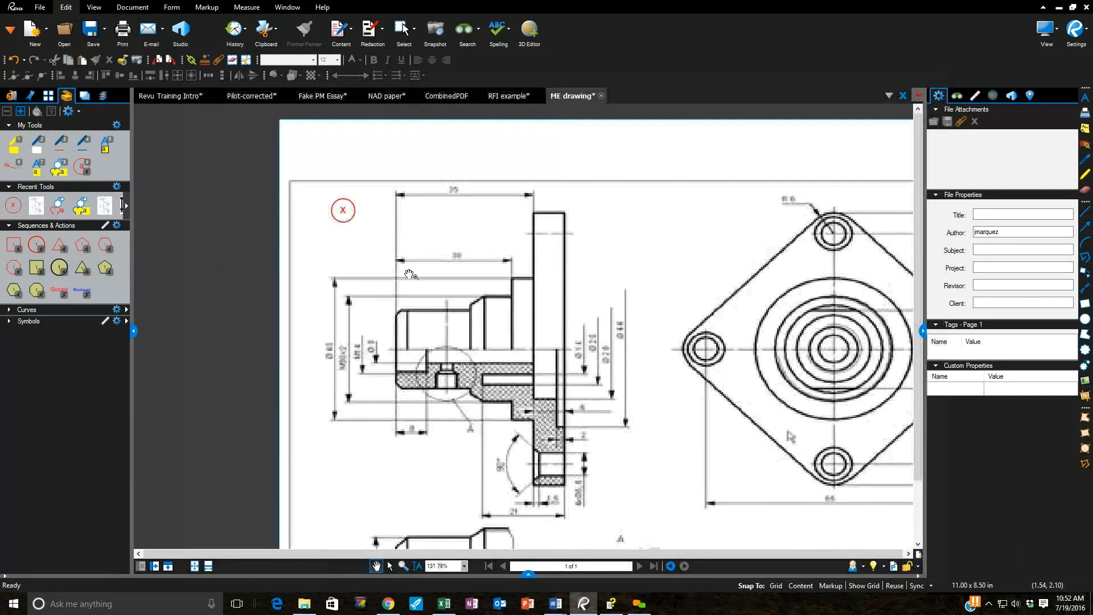
pyautogui.scroll(-1, 448, 271)
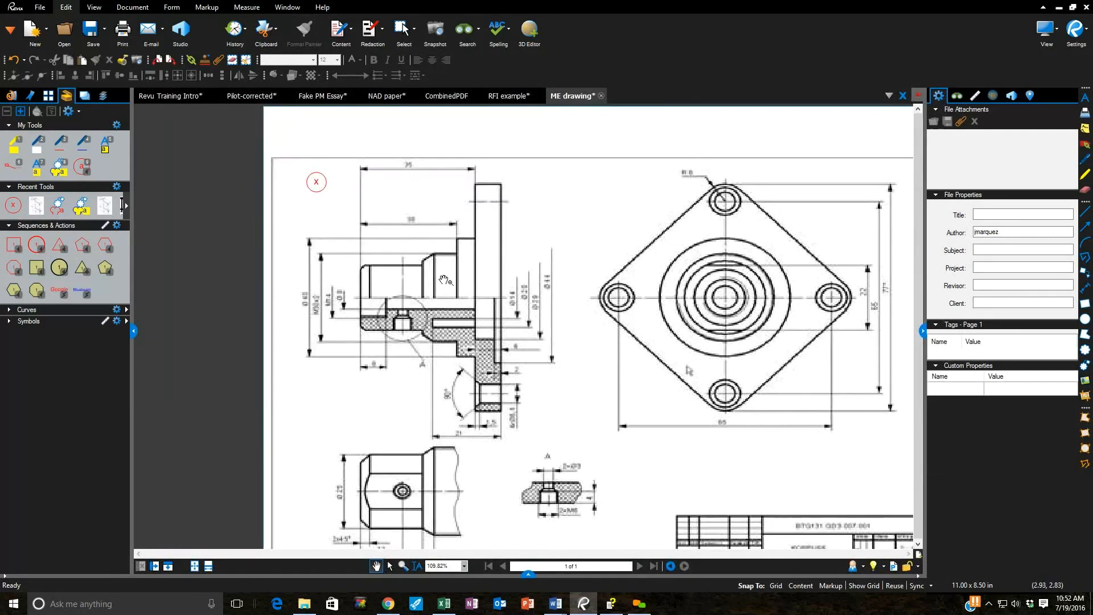
pyautogui.scroll(-1, 441, 277)
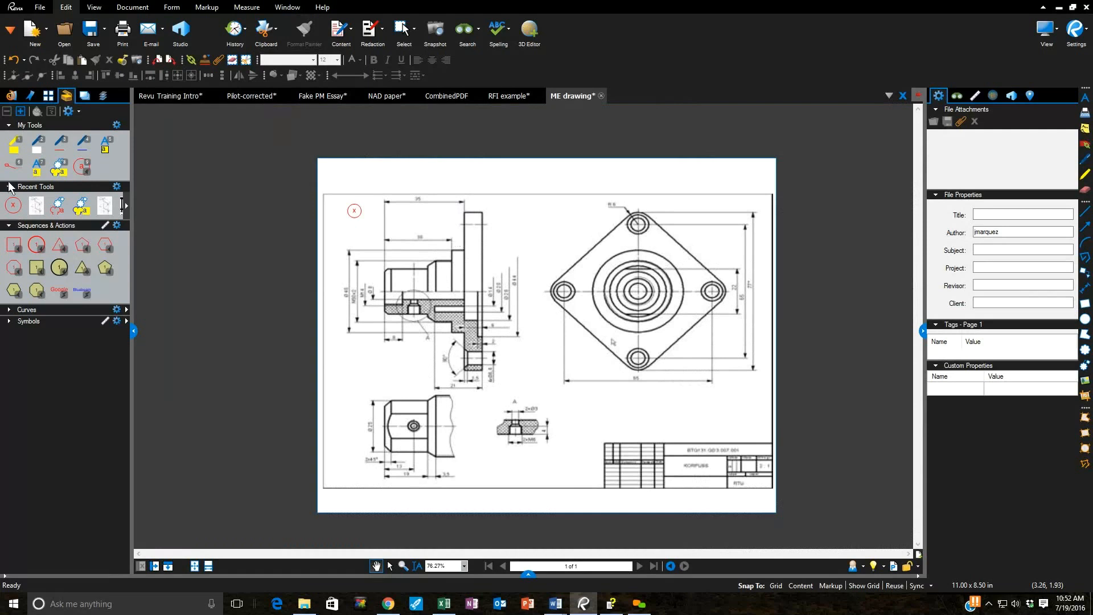
pyautogui.click(81, 168)
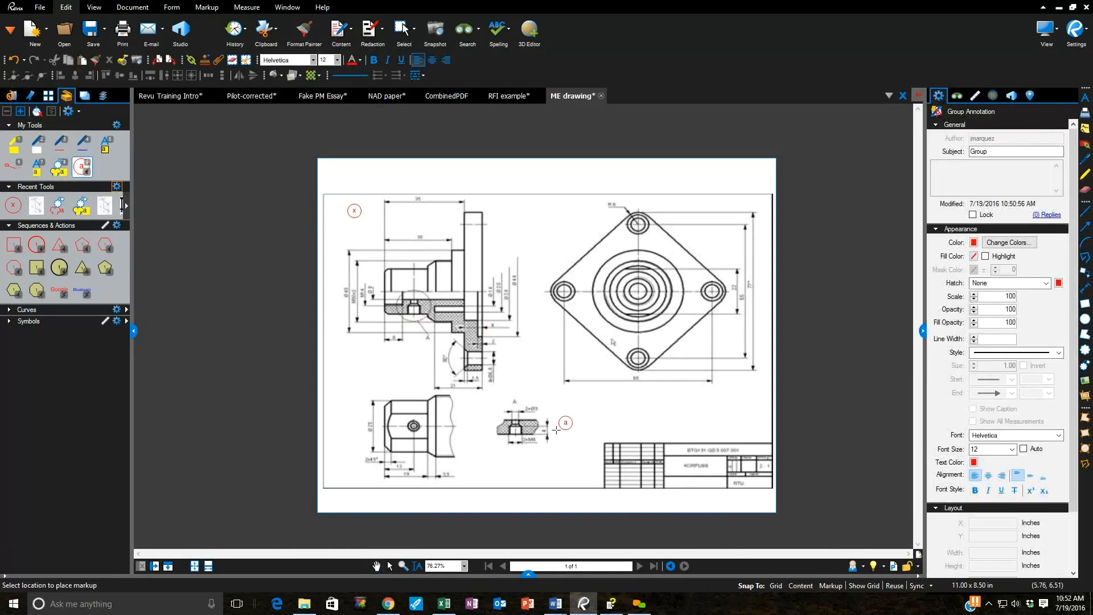
pyautogui.click(543, 418)
pyautogui.click(384, 398)
pyautogui.click(563, 279)
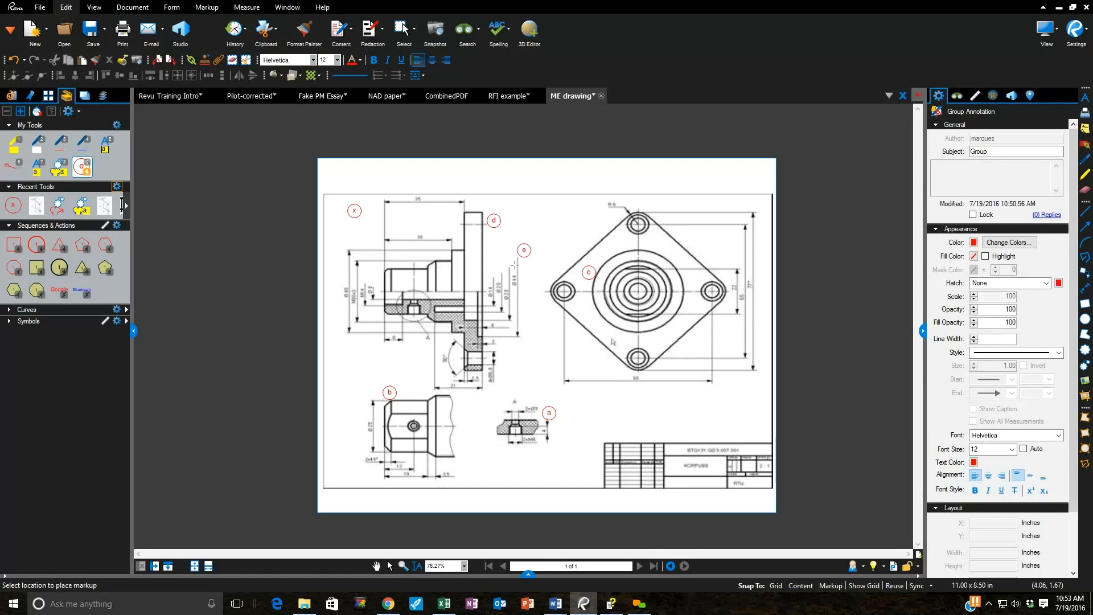
pyautogui.click(523, 296)
pyautogui.press('Escape')
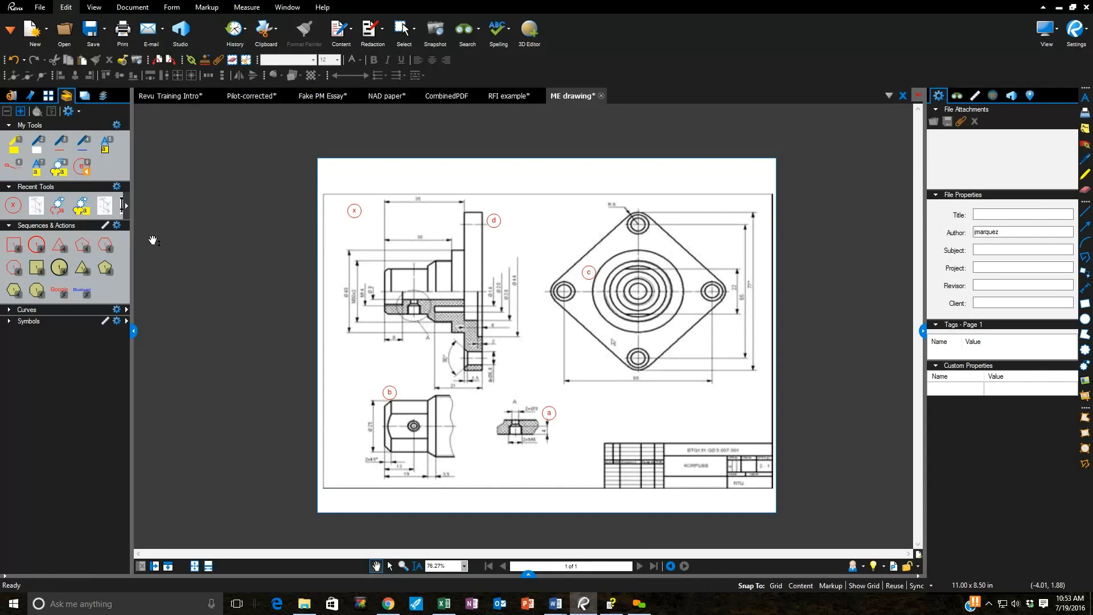
# Place sequence circles e and f below the section view's left end and beside its 90° angle dimension
pyautogui.click(82, 168)
pyautogui.click(385, 346)
pyautogui.click(422, 361)
pyautogui.click(429, 364)
pyautogui.press('Escape')
# Examine the markup options and action settings available for sequence circle d
pyautogui.click(498, 227)
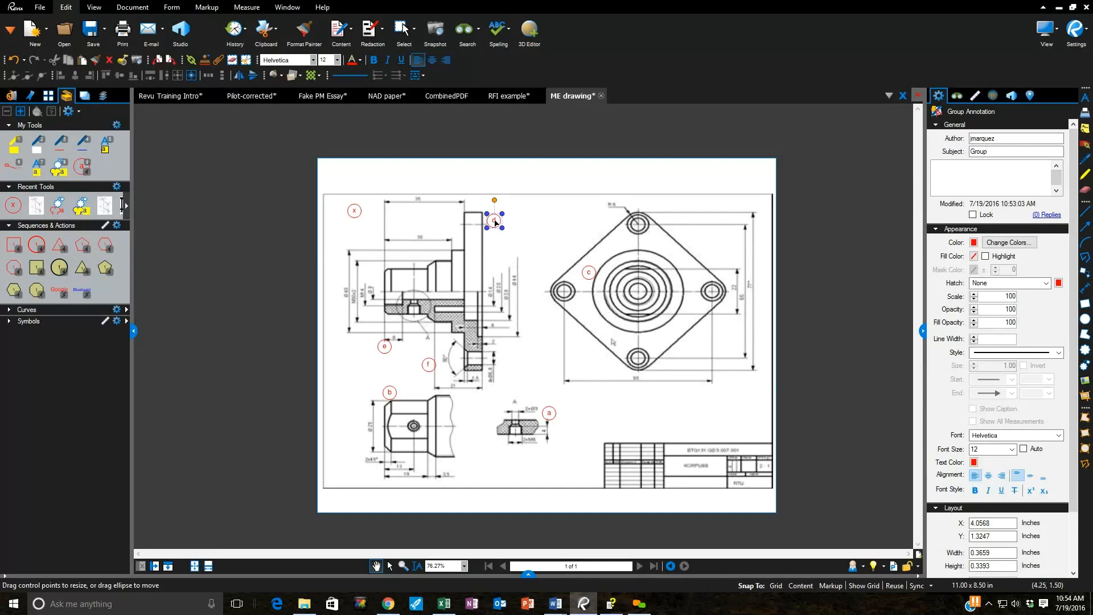
pyautogui.rightClick(495, 223)
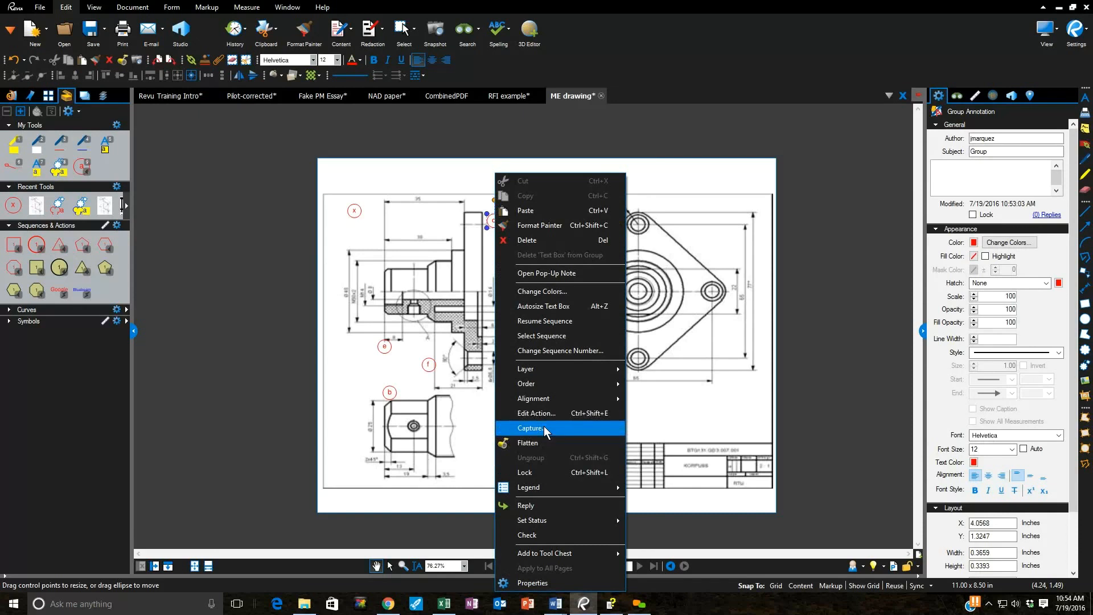
pyautogui.click(459, 205)
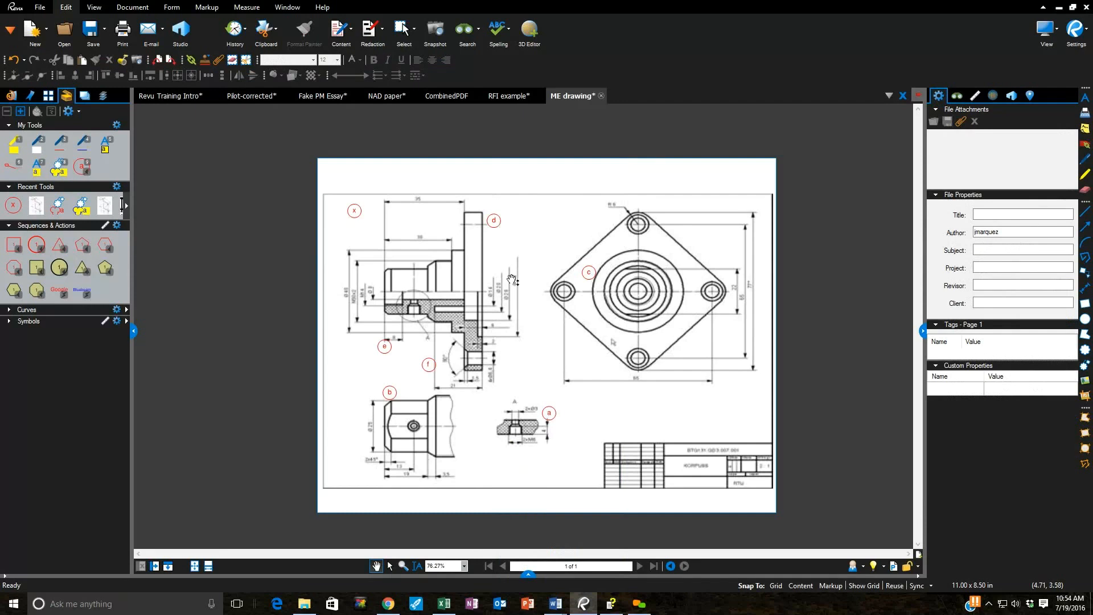
pyautogui.rightClick(499, 227)
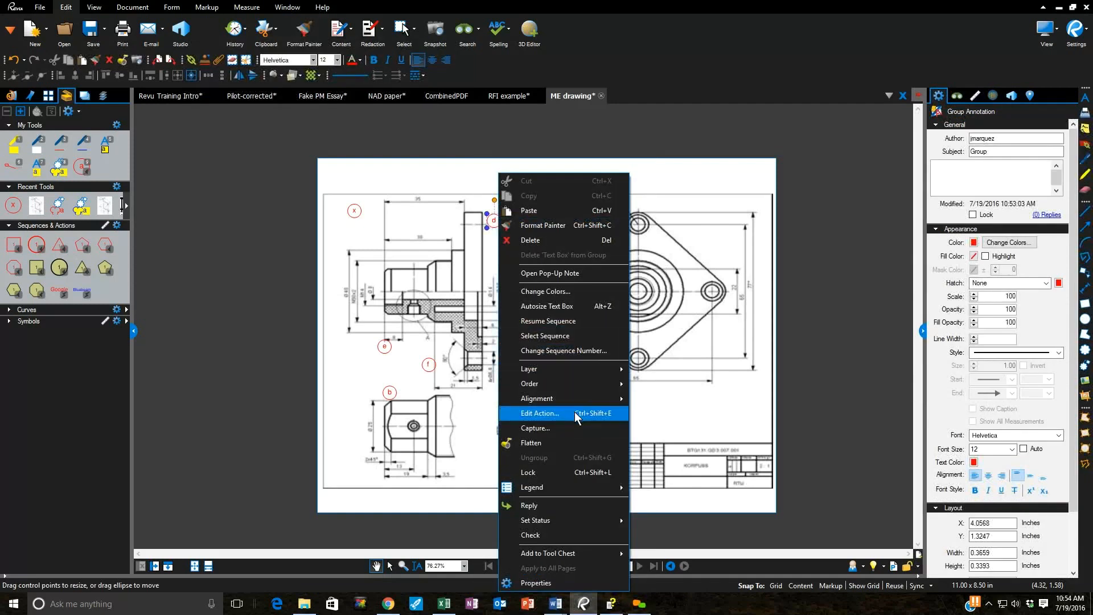
pyautogui.click(543, 419)
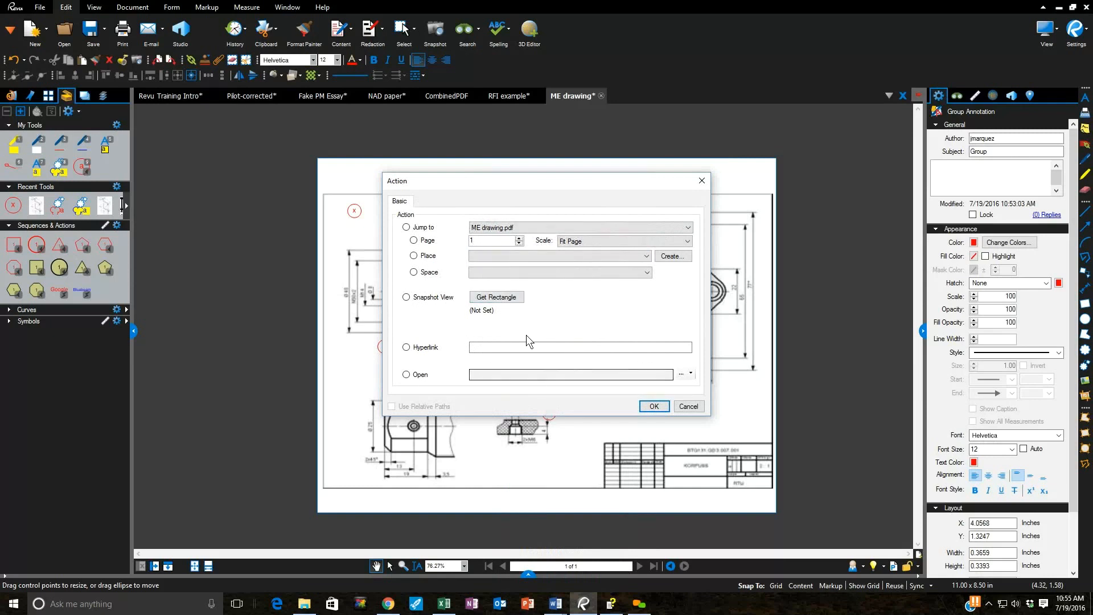
pyautogui.click(690, 408)
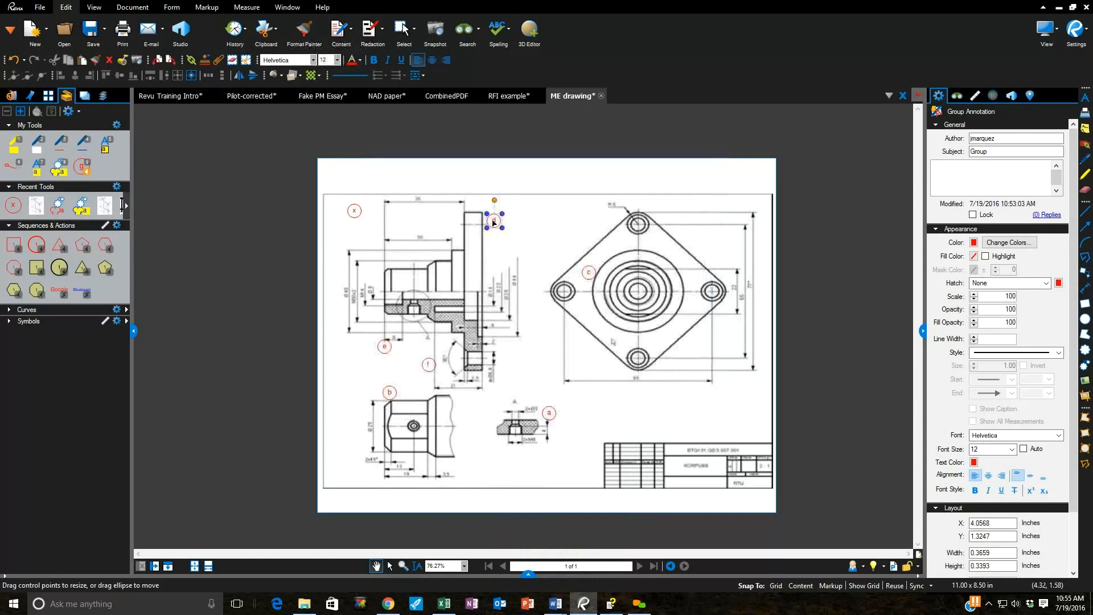
pyautogui.rightClick(495, 227)
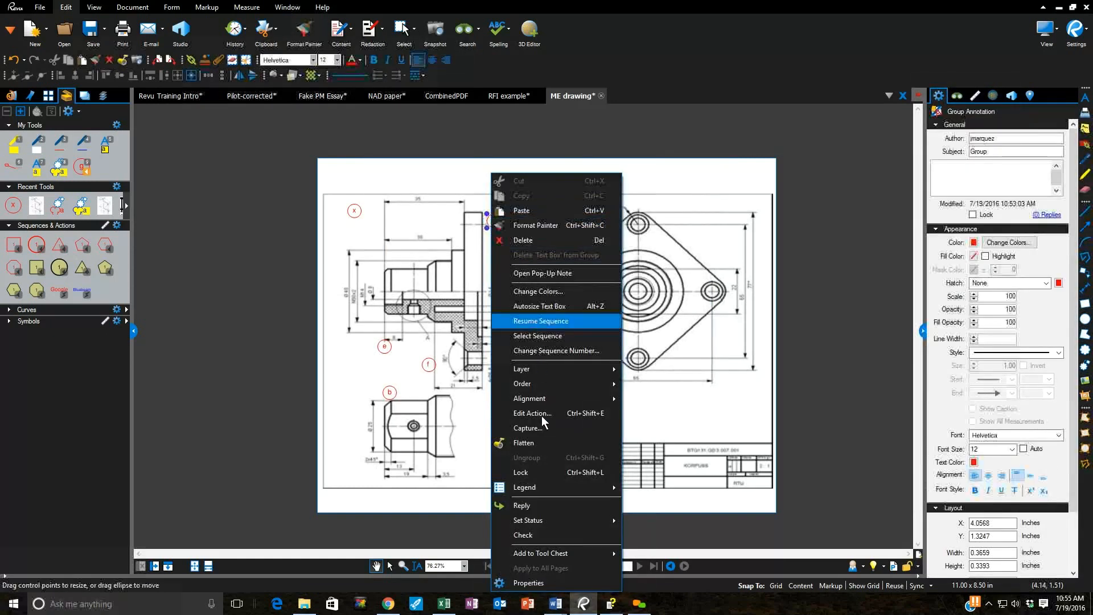
pyautogui.click(541, 414)
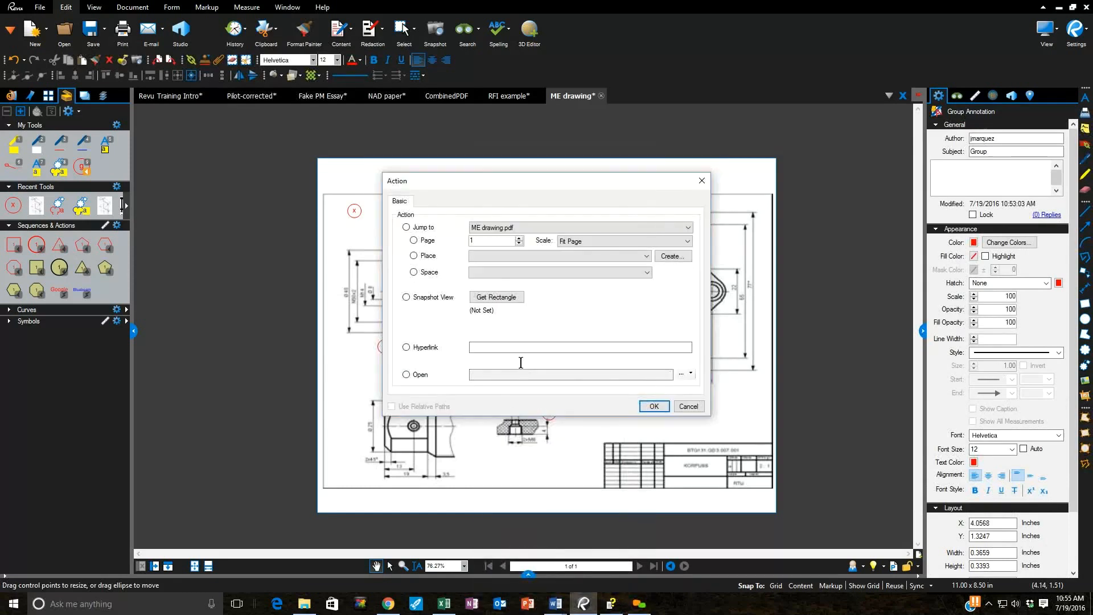
pyautogui.click(407, 227)
pyautogui.click(414, 240)
pyautogui.write('7')
pyautogui.click(689, 406)
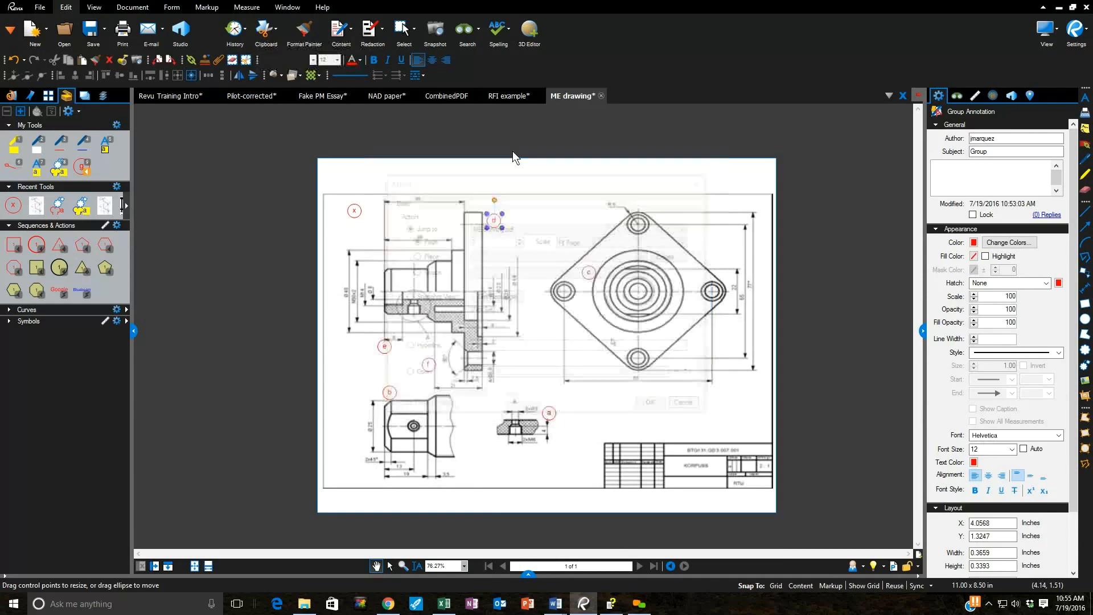
# In the CombinedPDF document, place sequence circle a inside the Stair 130 room on sheet A 201
pyautogui.click(456, 98)
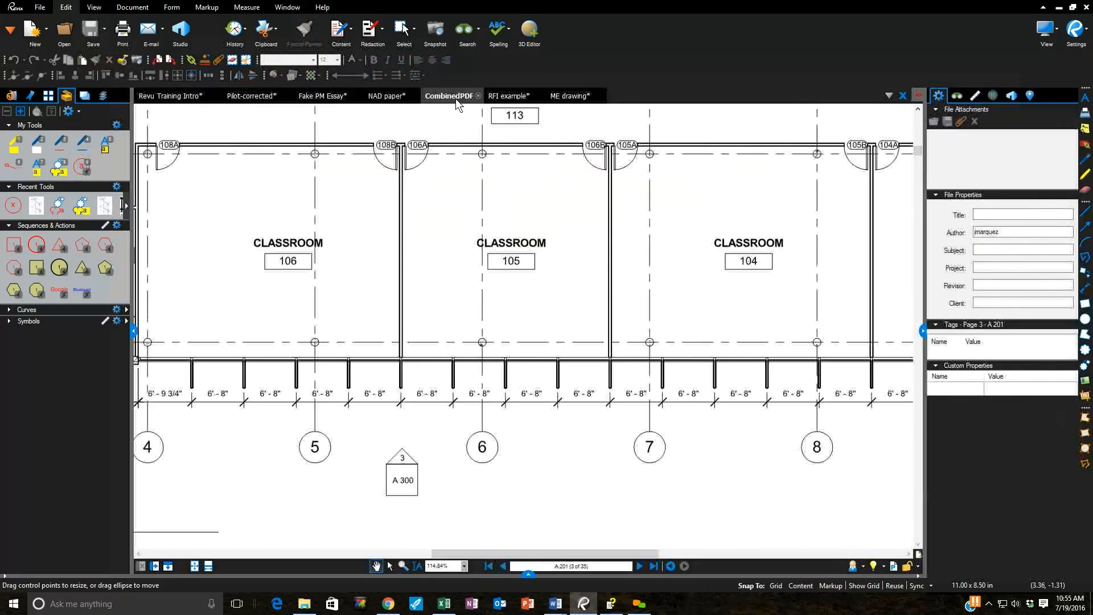
pyautogui.scroll(-3, 485, 220)
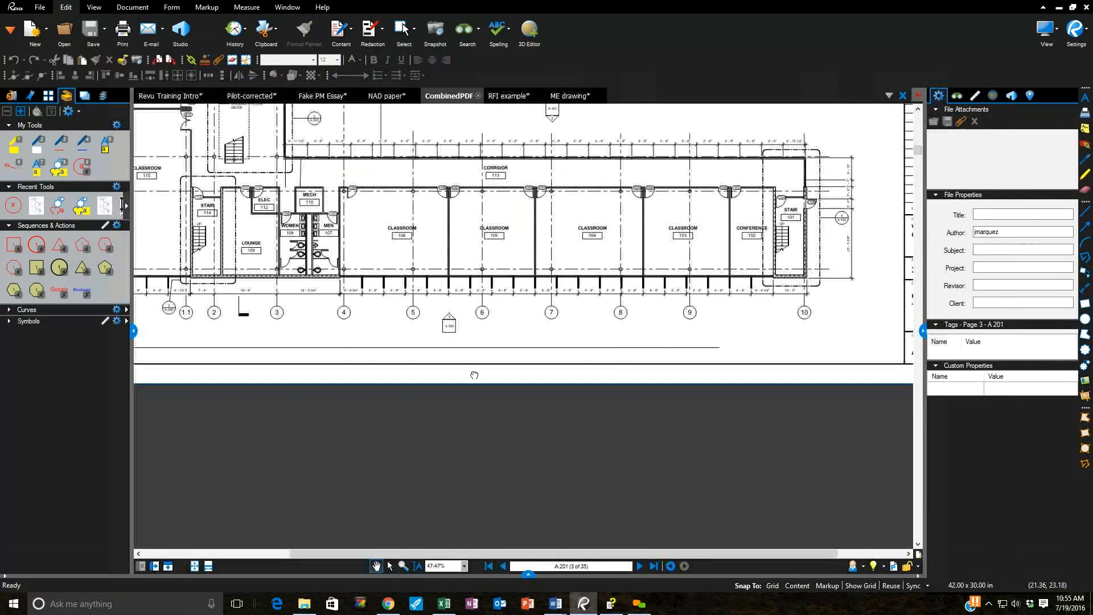
pyautogui.scroll(3, 461, 366)
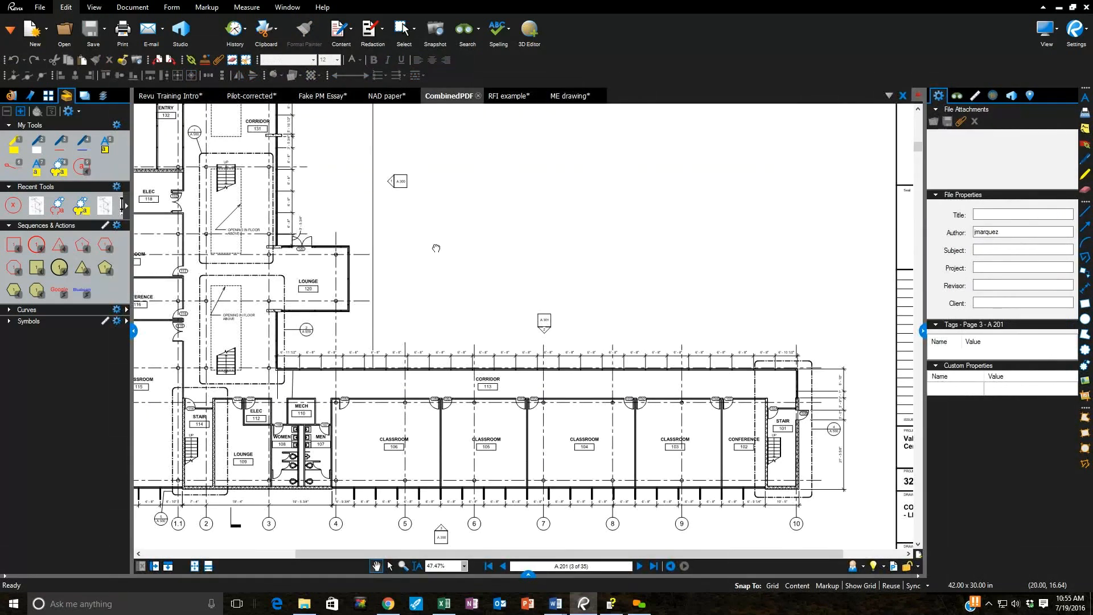
pyautogui.scroll(2, 470, 339)
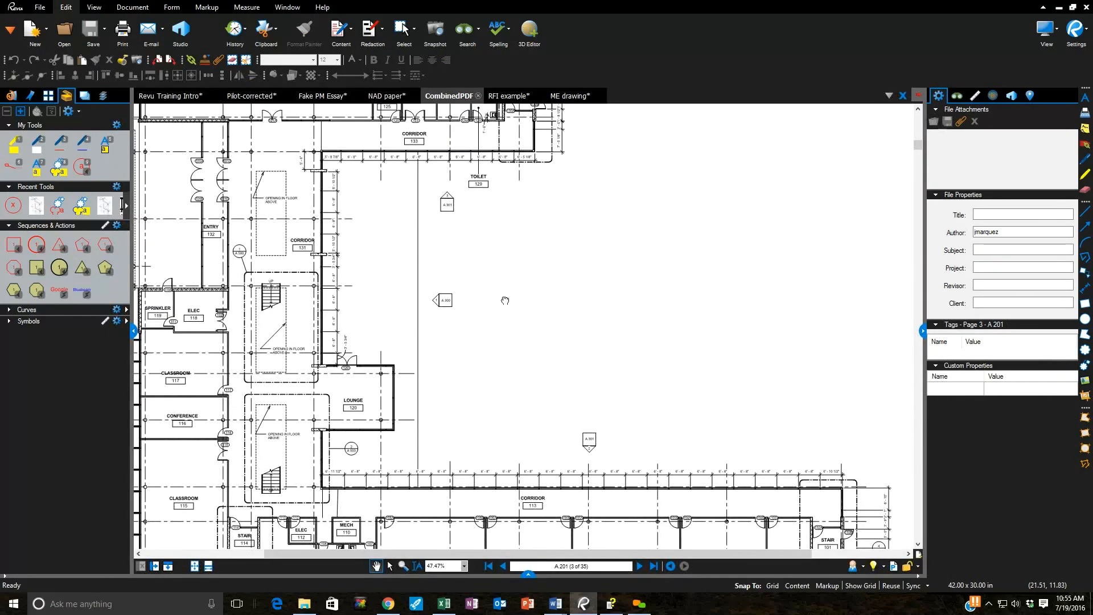
pyautogui.scroll(1, 518, 273)
pyautogui.scroll(2, 553, 208)
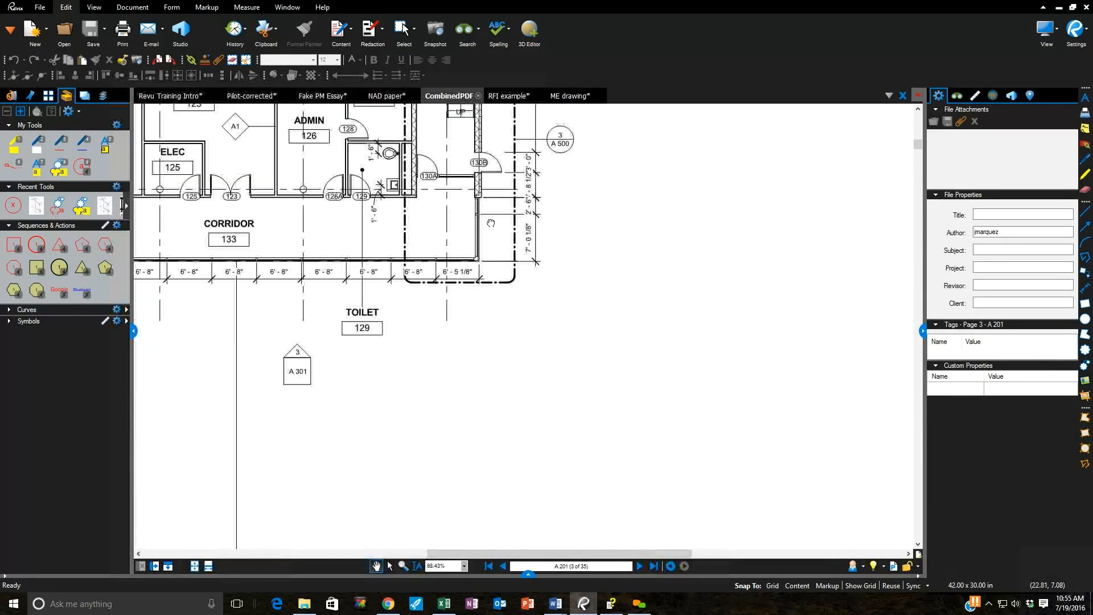
pyautogui.scroll(1, 552, 207)
pyautogui.click(84, 169)
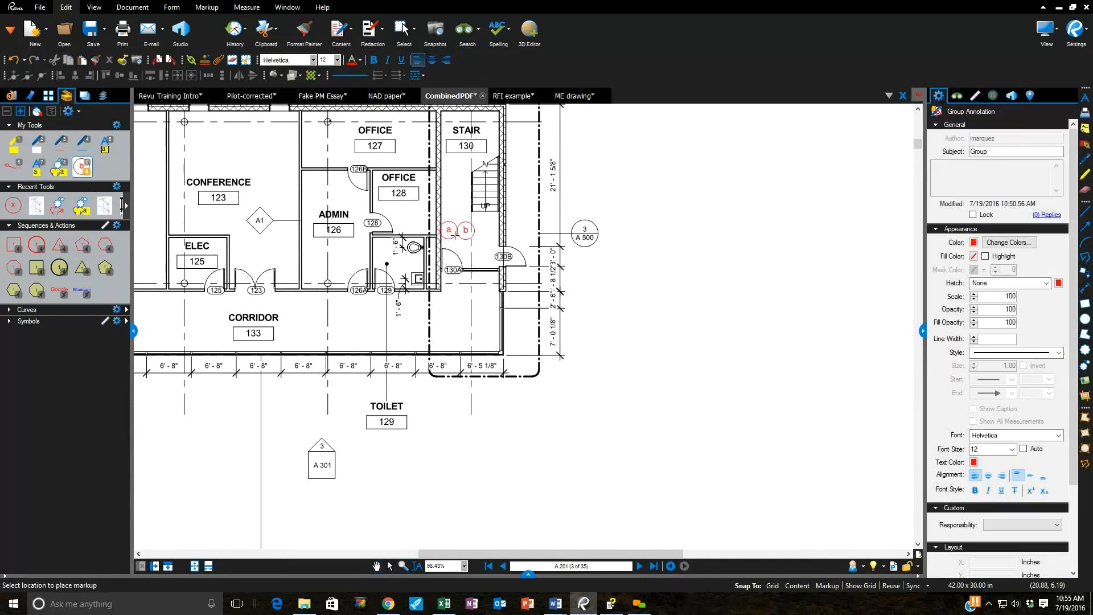
pyautogui.click(484, 235)
pyautogui.press('Escape')
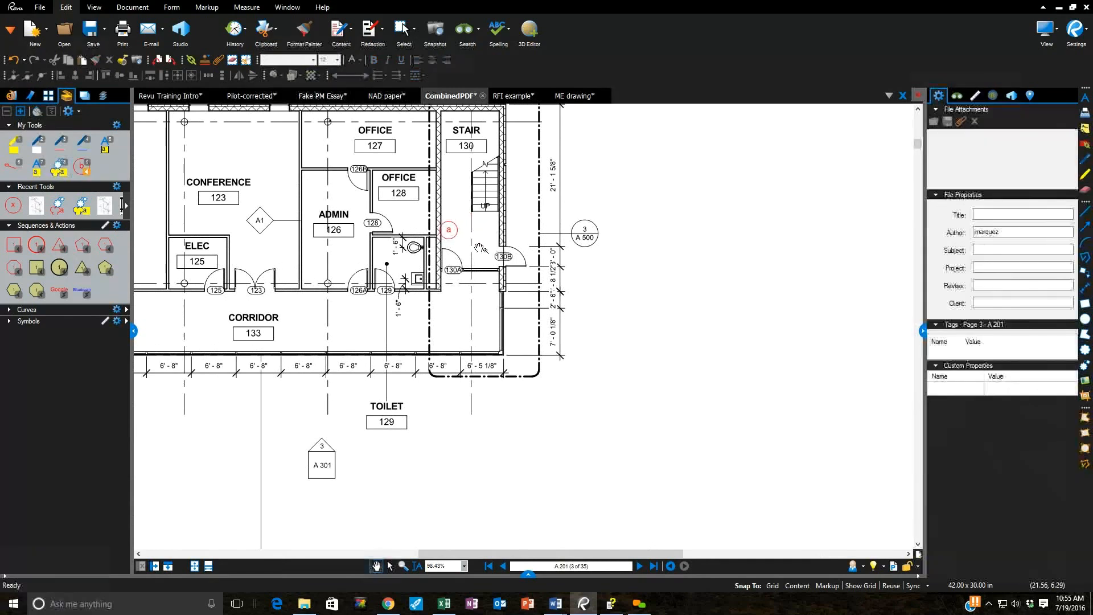
# Give sequence circle a an action jumping to page 13 at Fit Page scale, follow it and return to sheet A 201
pyautogui.rightClick(449, 231)
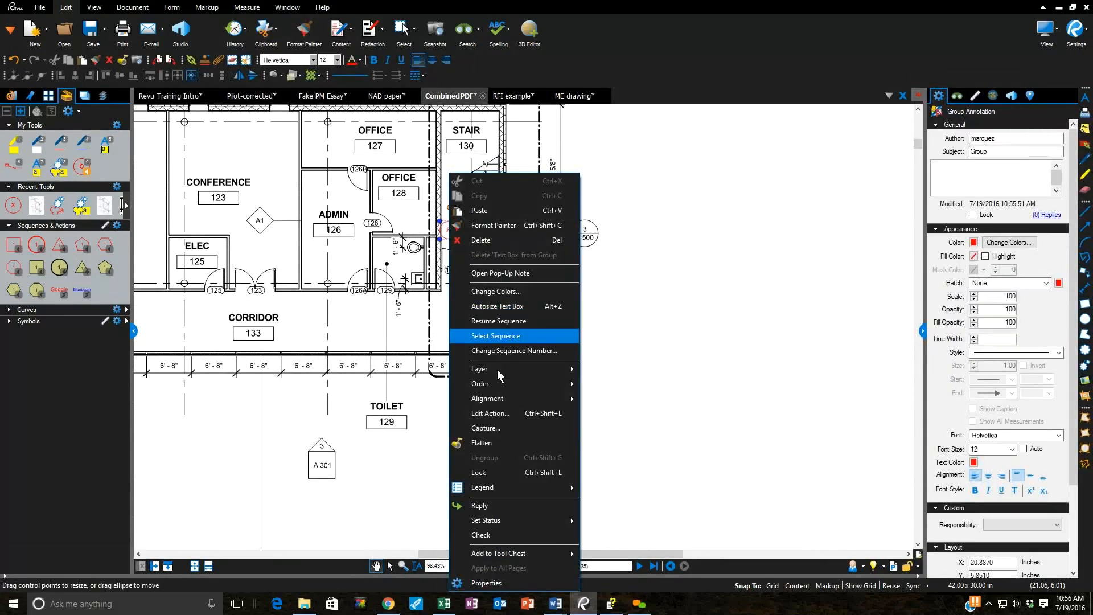
pyautogui.click(490, 413)
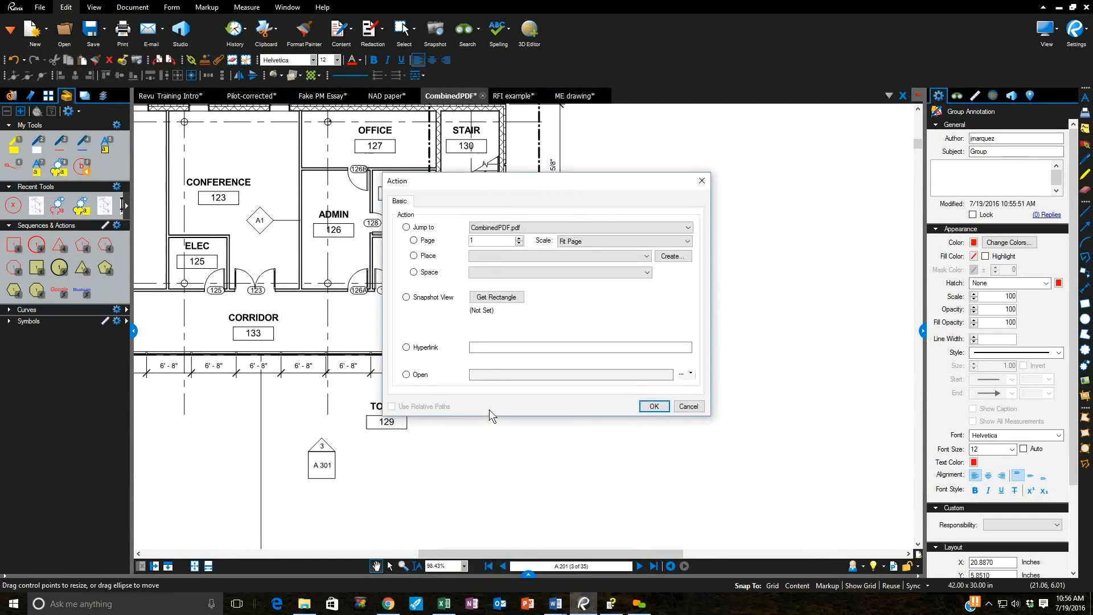
pyautogui.click(428, 241)
pyautogui.write('3')
pyautogui.click(654, 407)
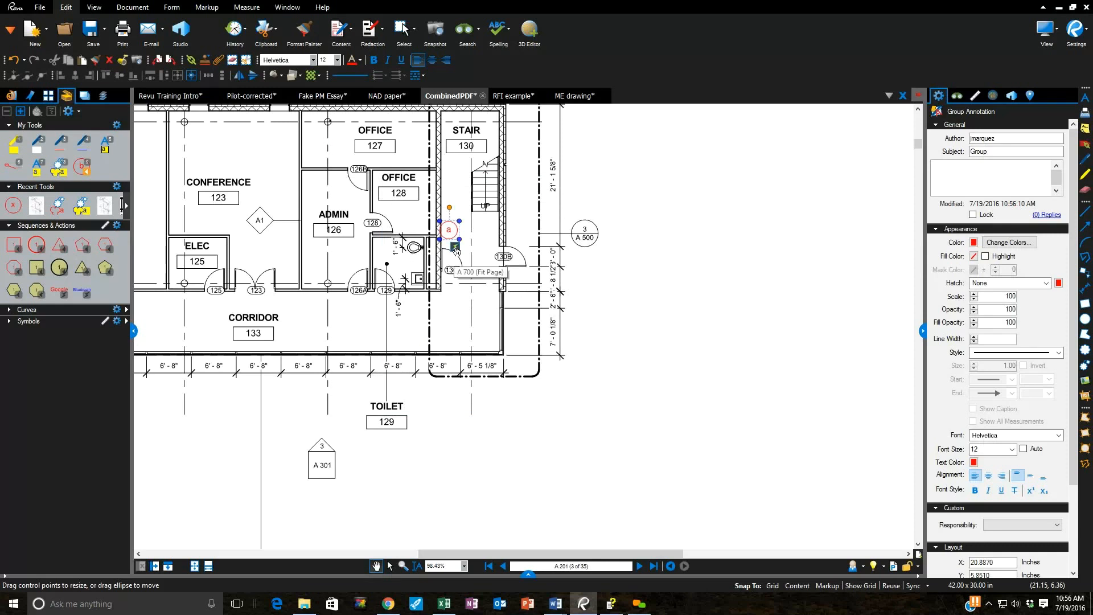
pyautogui.click(455, 248)
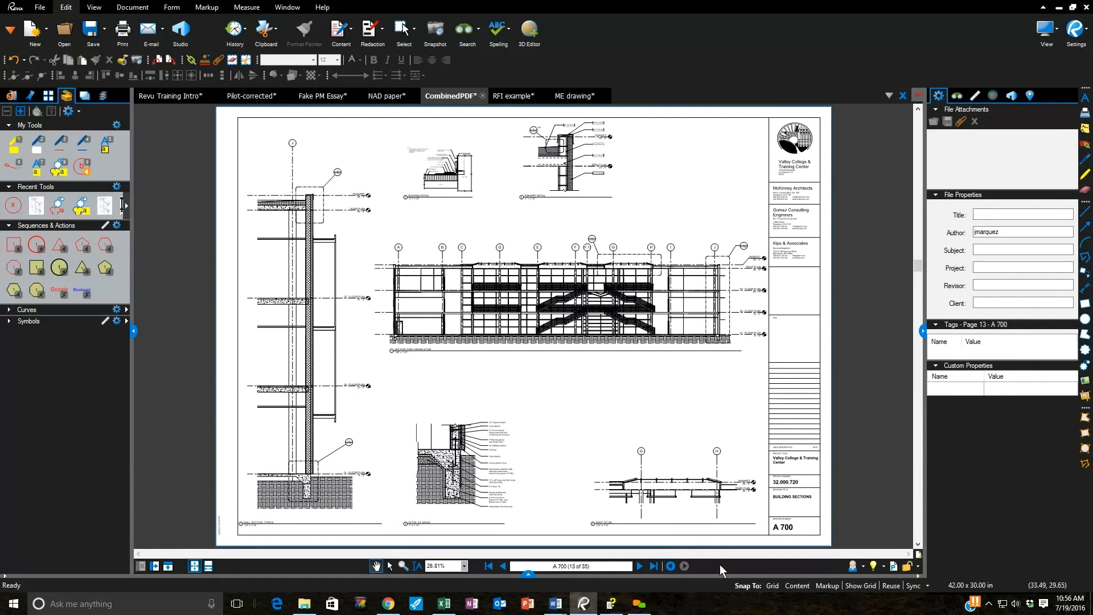
pyautogui.click(670, 567)
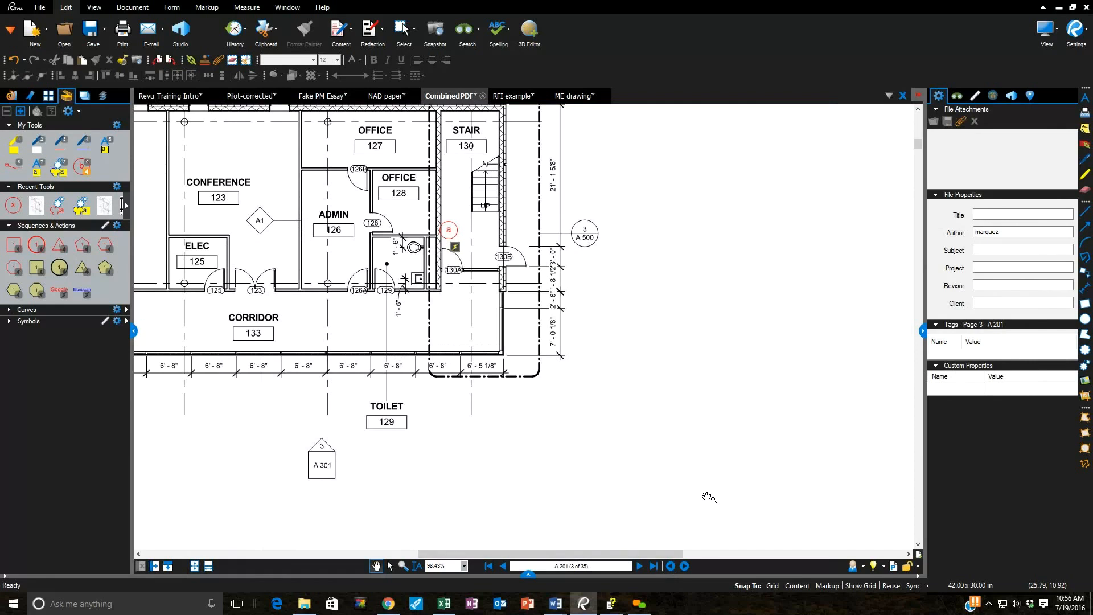
# Change sequence circle a's action to a snapshot view framing enlarged floor plan 6, with its restrooms and mechanical room, on sheet A 500
pyautogui.click(456, 233)
pyautogui.rightClick(455, 233)
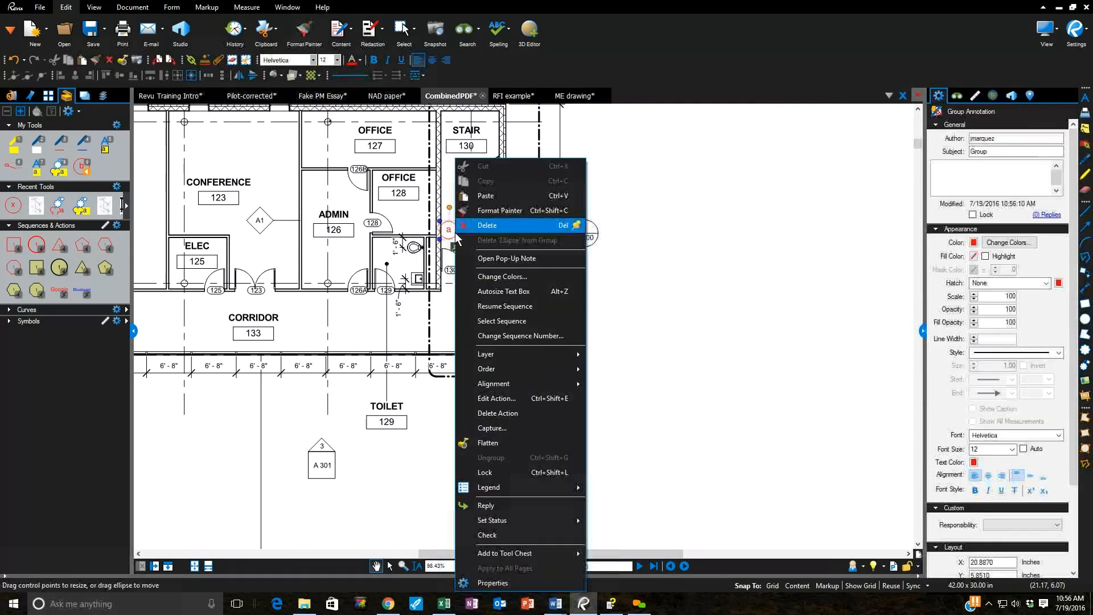
pyautogui.click(514, 397)
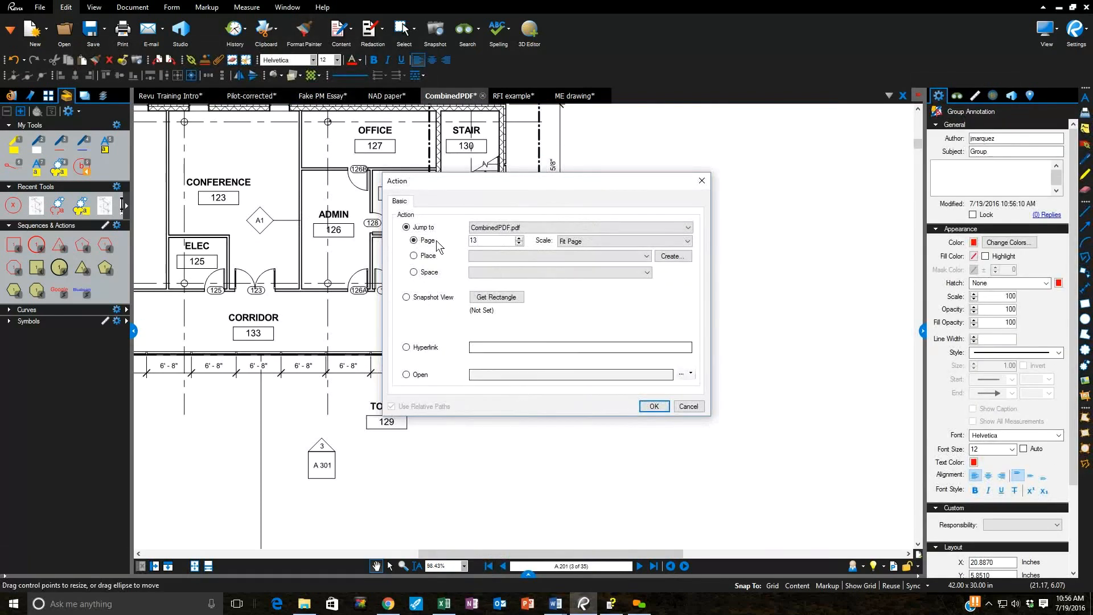
pyautogui.click(407, 298)
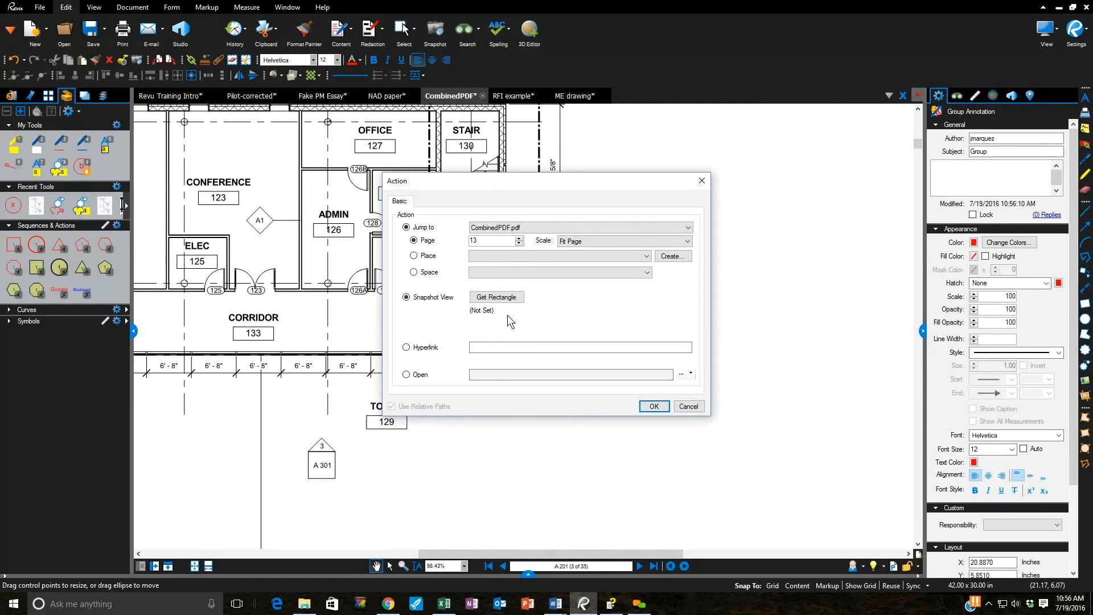
pyautogui.click(484, 297)
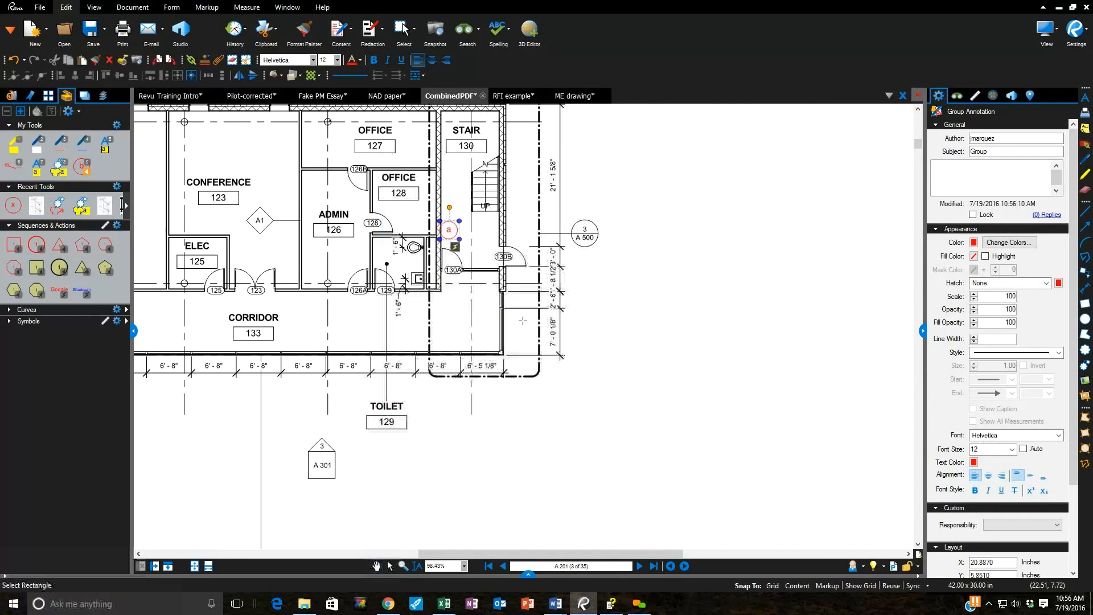
pyautogui.click(47, 95)
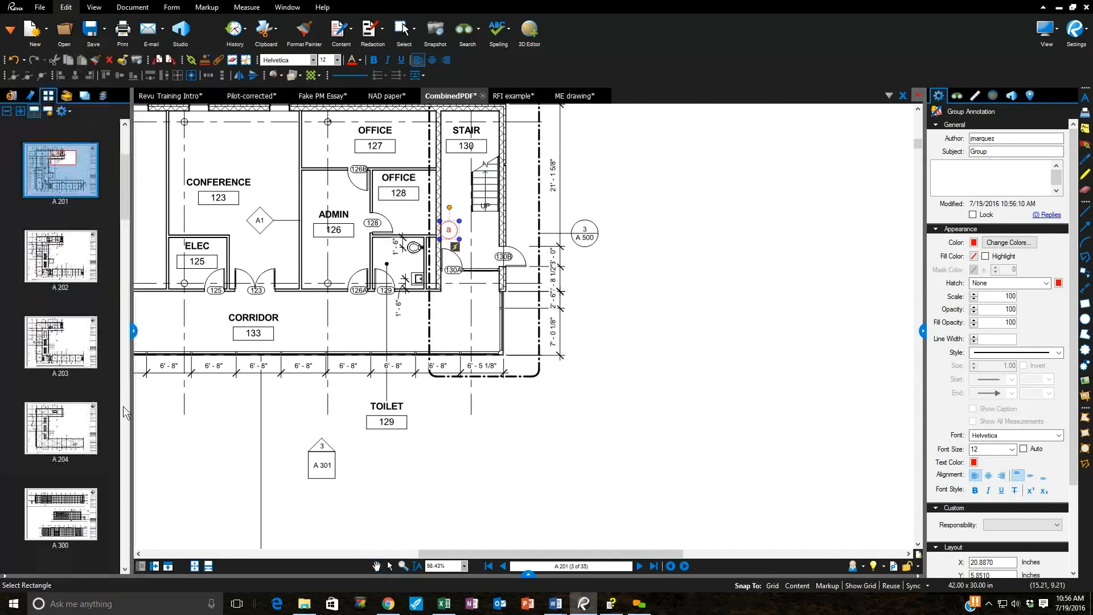
pyautogui.moveTo(129, 208); pyautogui.dragTo(128, 285)
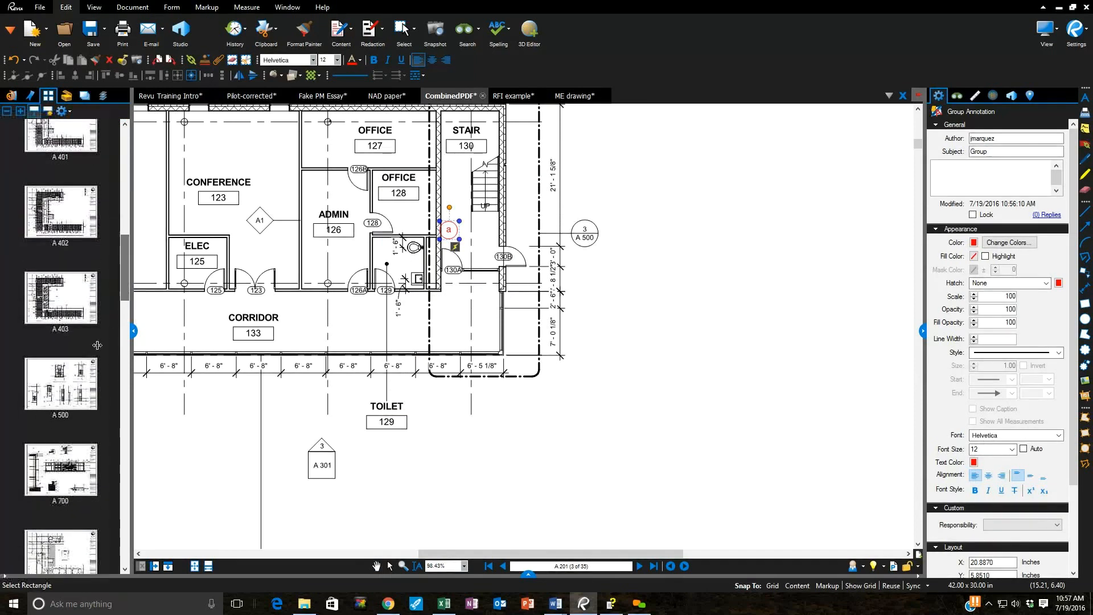
pyautogui.click(75, 380)
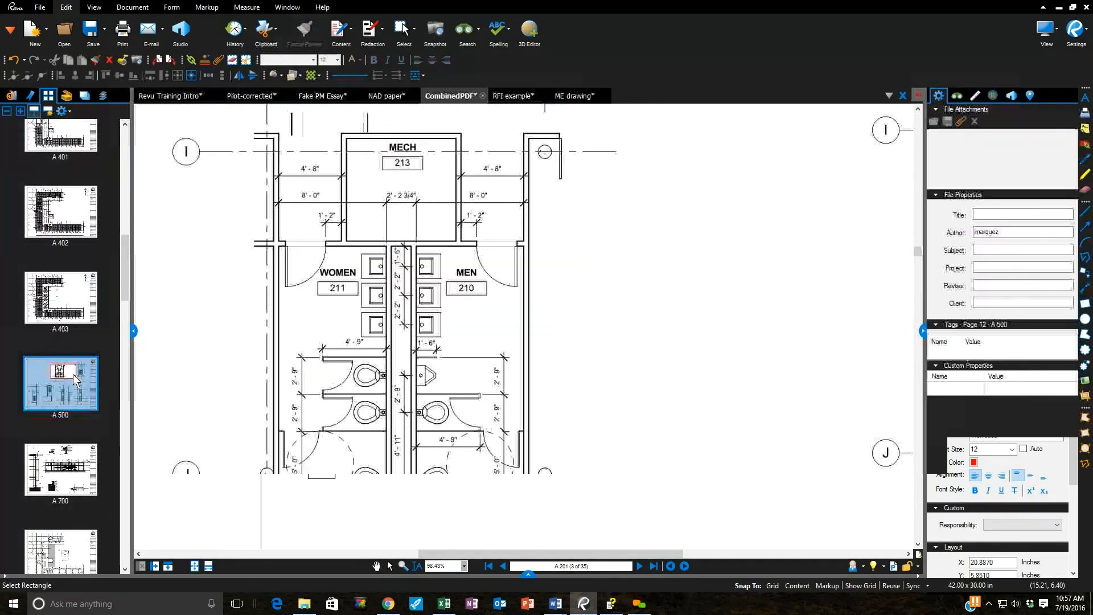
pyautogui.scroll(-2, 566, 274)
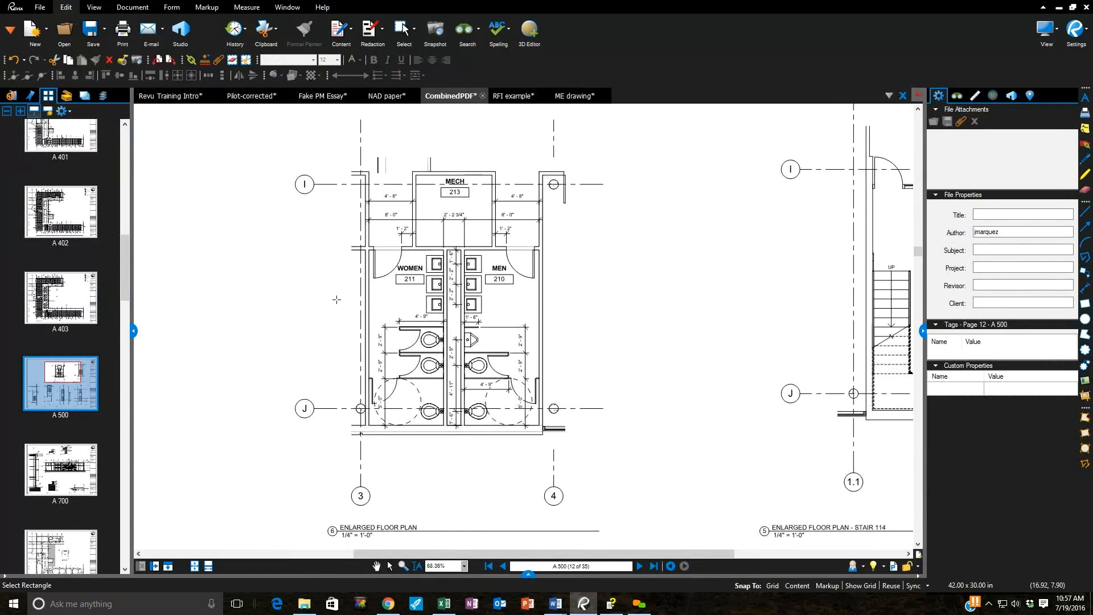
pyautogui.moveTo(276, 146); pyautogui.dragTo(612, 523)
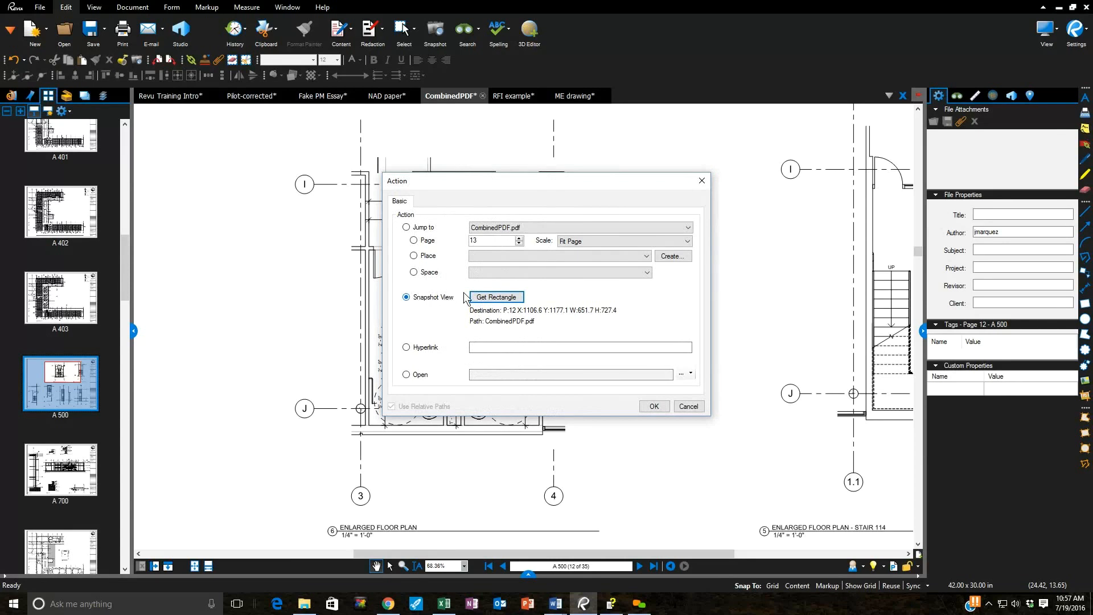
pyautogui.click(654, 407)
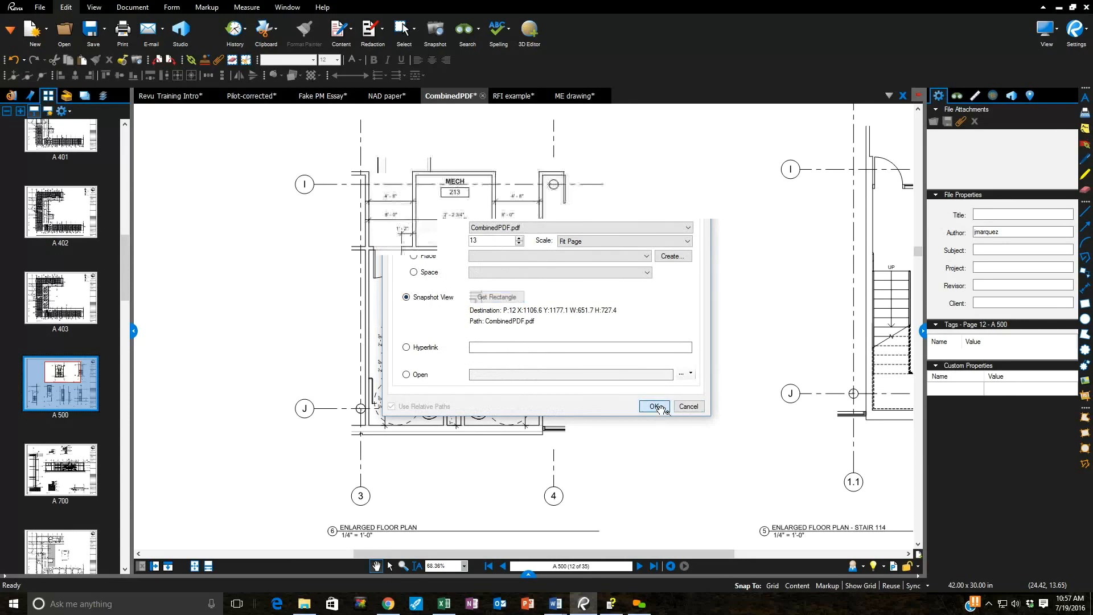
# Return to sheet A 201 and follow sequence circle a's snapshot view link
pyautogui.click(669, 566)
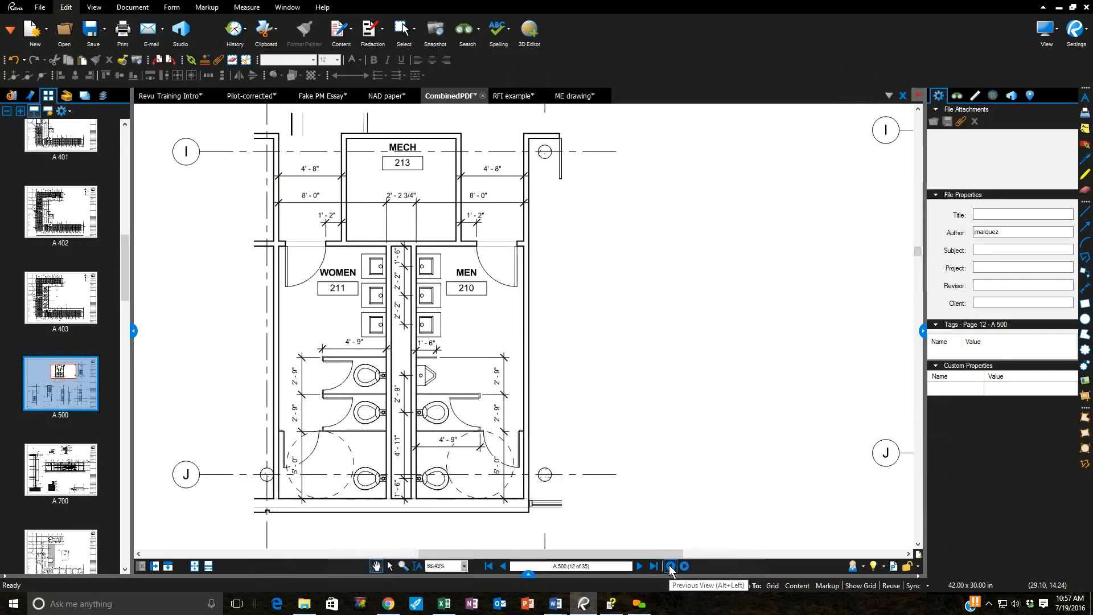
pyautogui.click(670, 566)
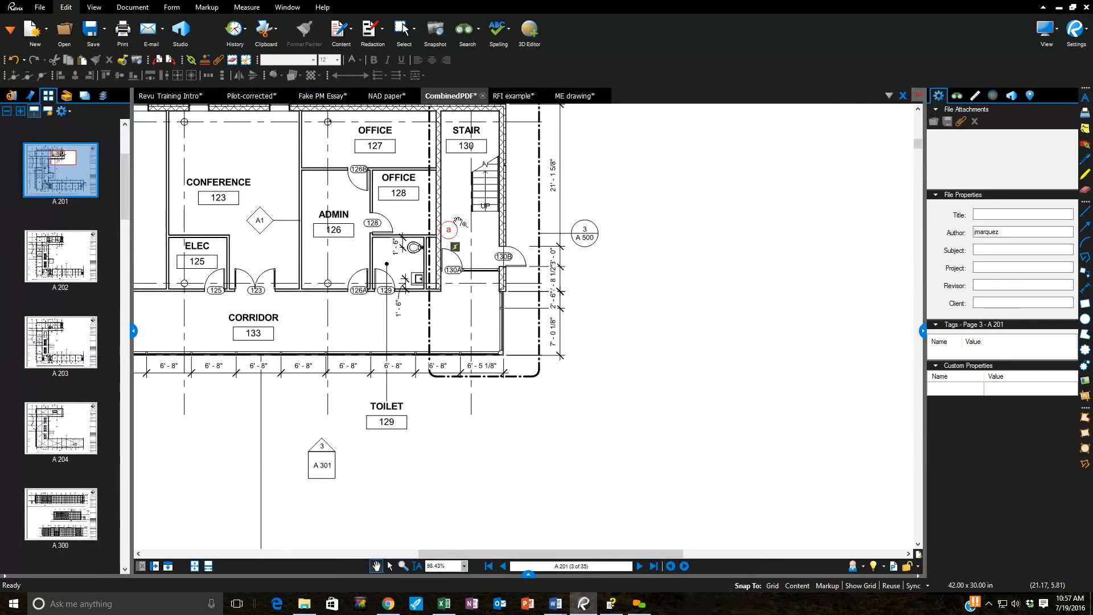
pyautogui.click(456, 247)
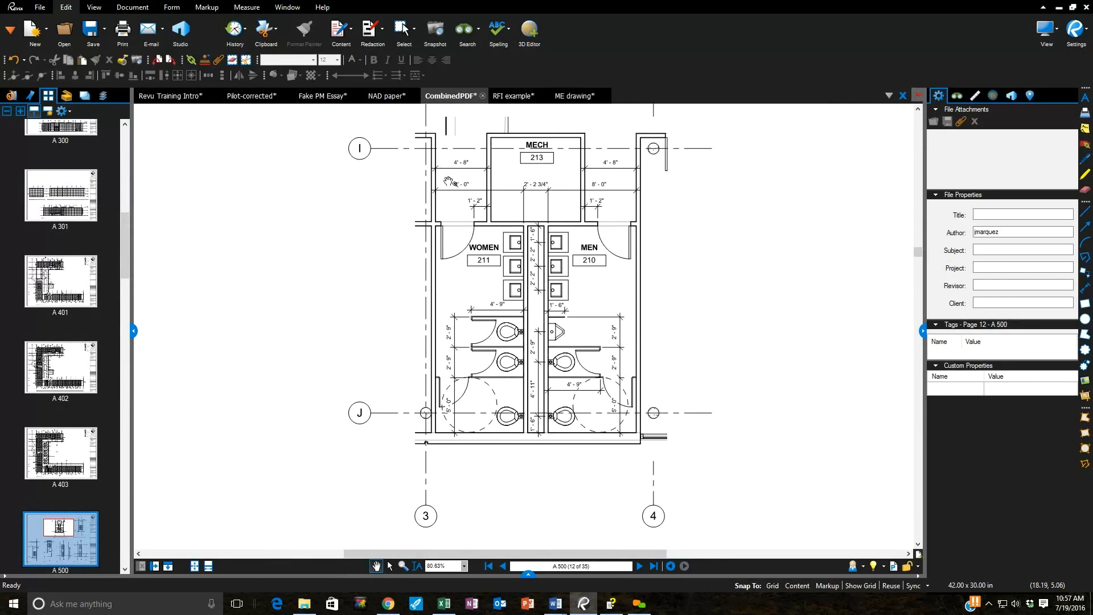
# In the Pilot-corrected document, view the bench image attached to the antique bench callout and close it
pyautogui.click(252, 98)
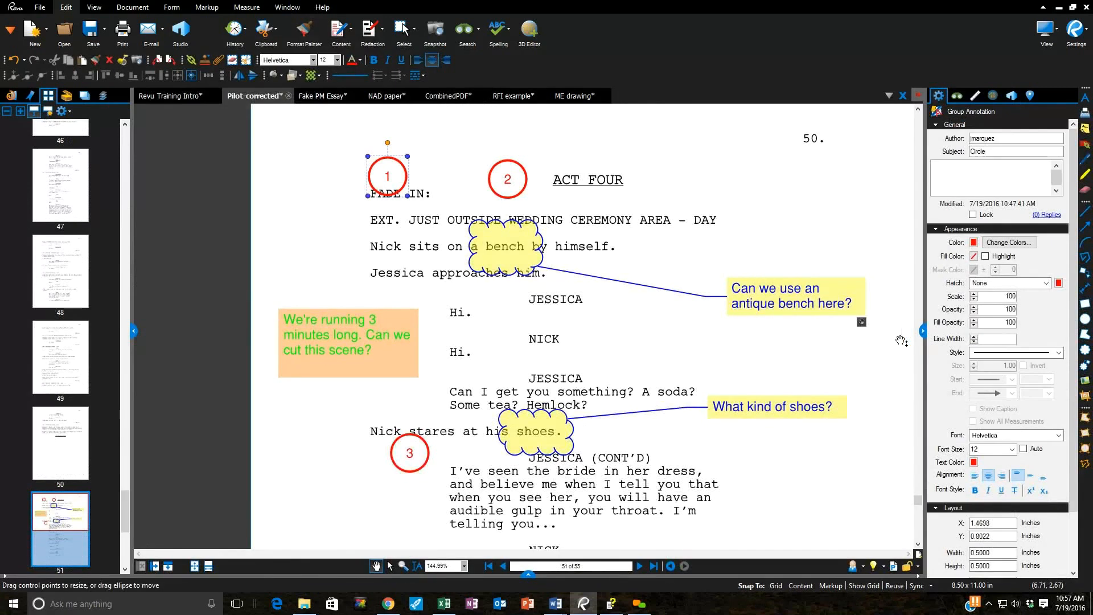
pyautogui.click(862, 324)
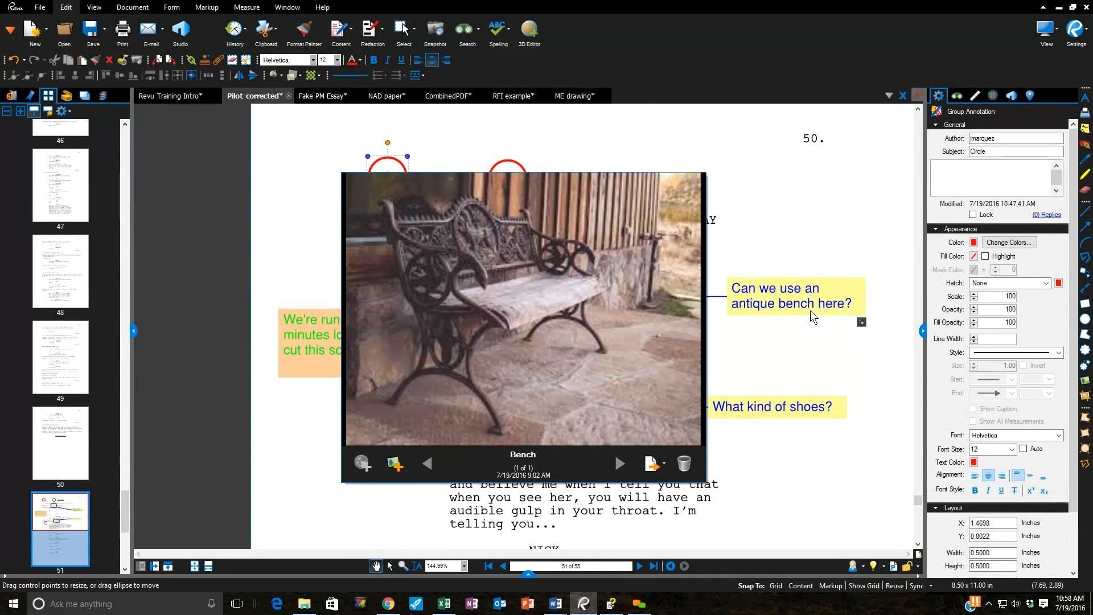
pyautogui.click(747, 373)
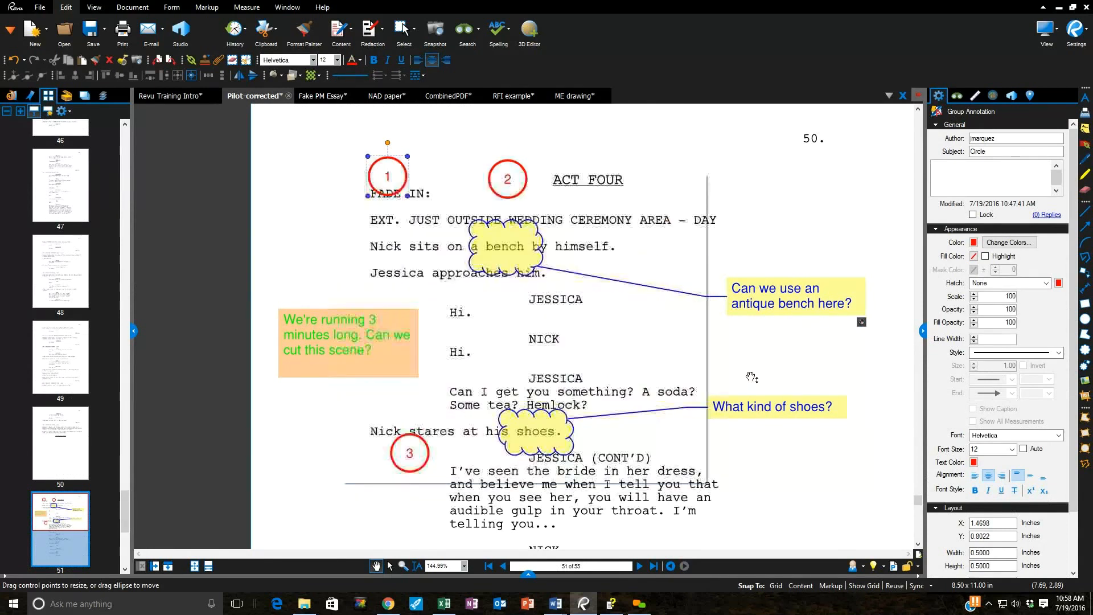
# Choose a hyperlink action for the "Can we use an antique bench here?" callout and copy the DeviantArt Antique Bench on Porch page's address from Chrome
pyautogui.rightClick(776, 306)
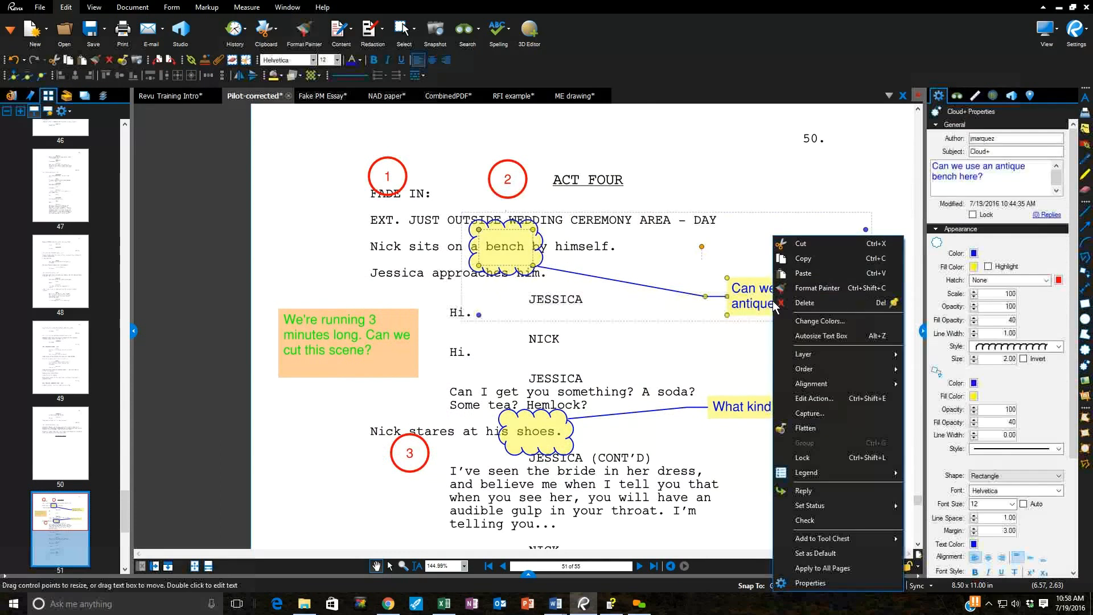
pyautogui.click(819, 399)
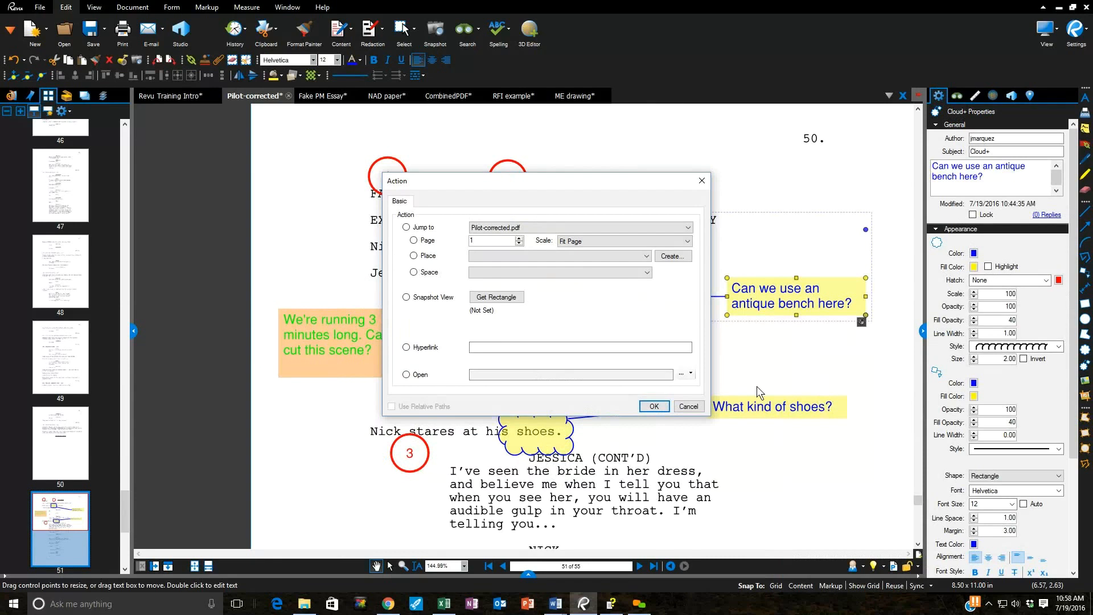
pyautogui.click(407, 347)
pyautogui.click(483, 347)
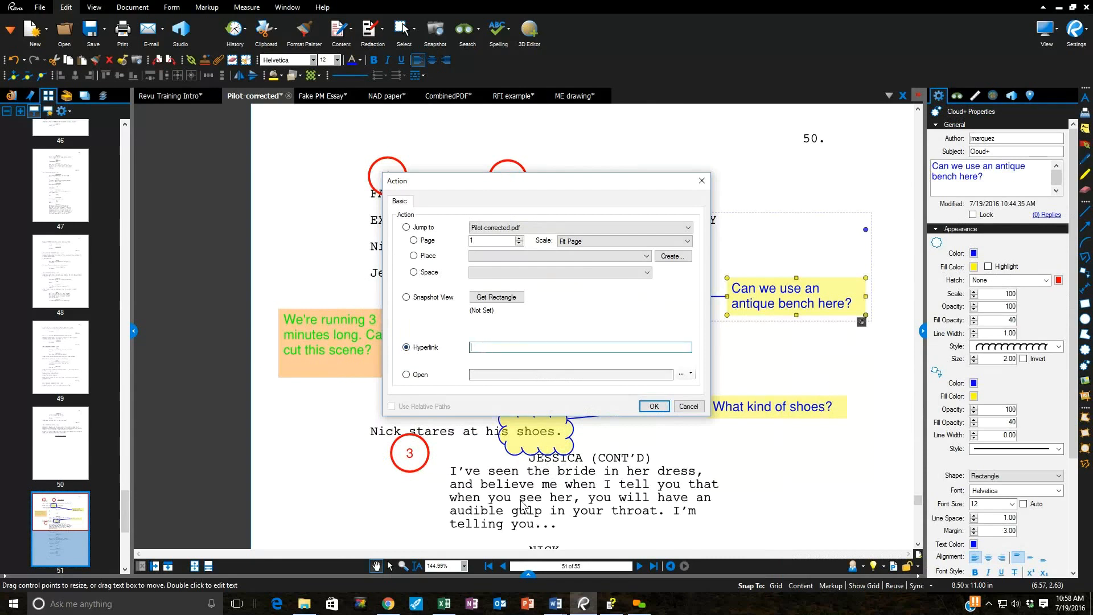
pyautogui.click(392, 606)
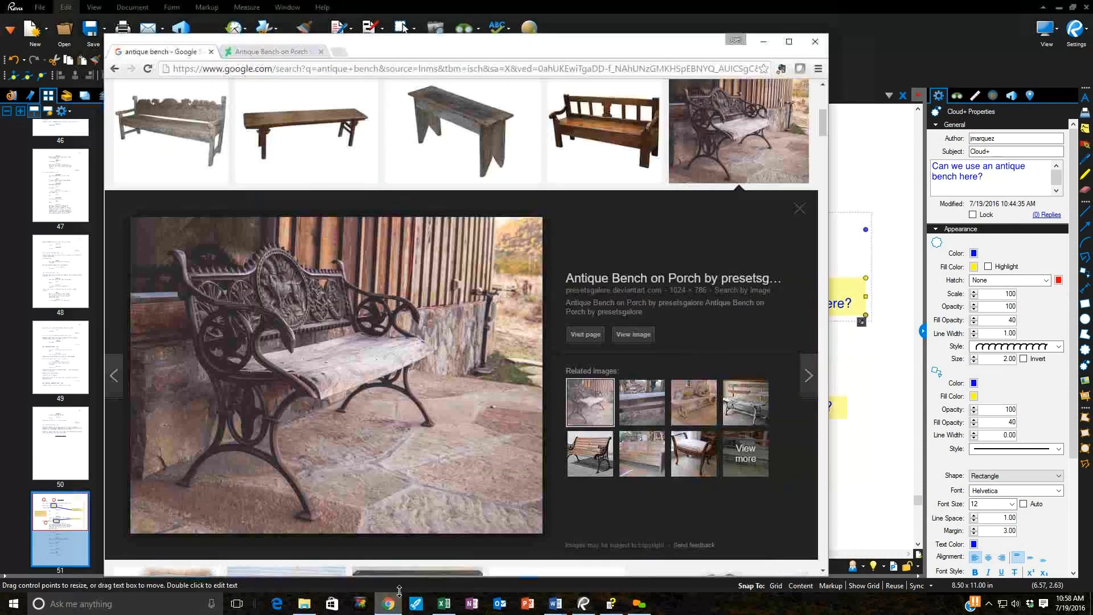
pyautogui.click(279, 50)
pyautogui.click(379, 69)
pyautogui.hotkey('ctrl', 'c')
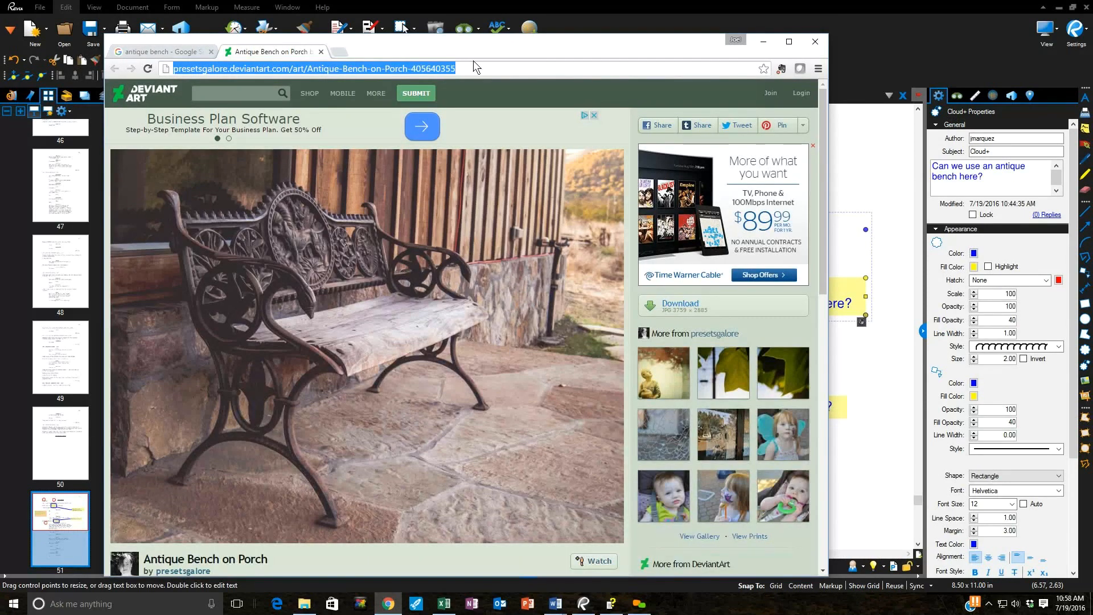
# Set the callout's hyperlink to the copied Antique Bench on Porch address, then open the linked page and close it
pyautogui.click(764, 41)
pyautogui.rightClick(482, 347)
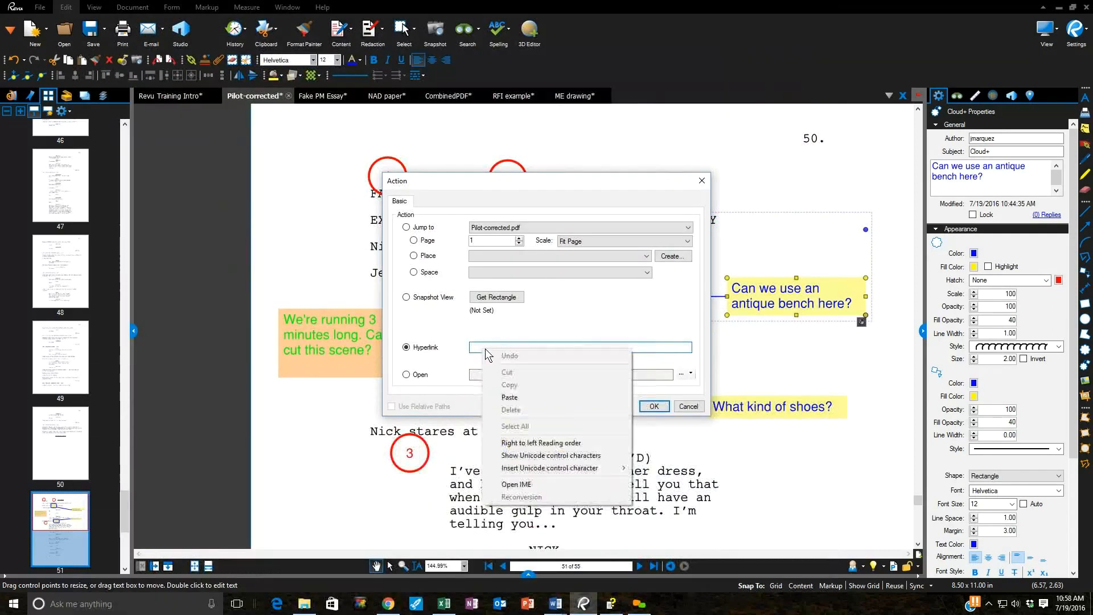
pyautogui.click(515, 398)
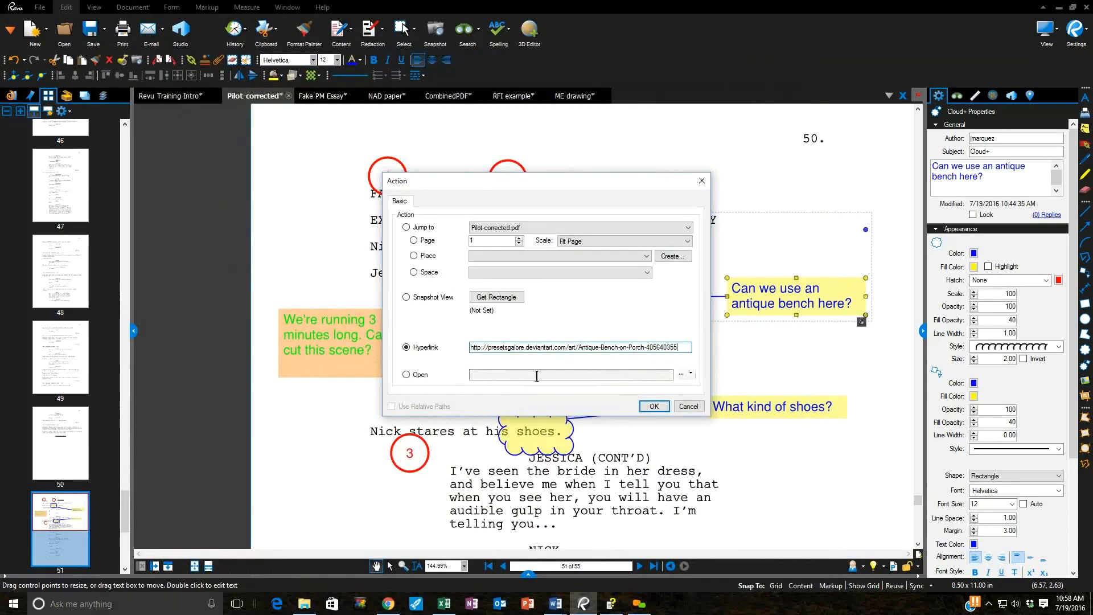
pyautogui.click(654, 406)
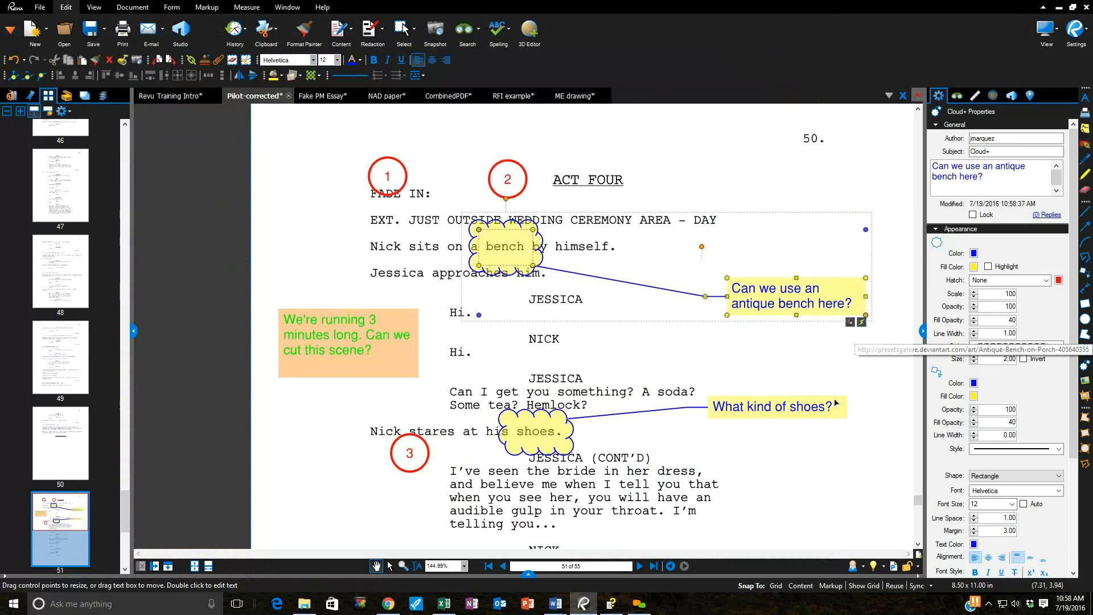
pyautogui.click(863, 322)
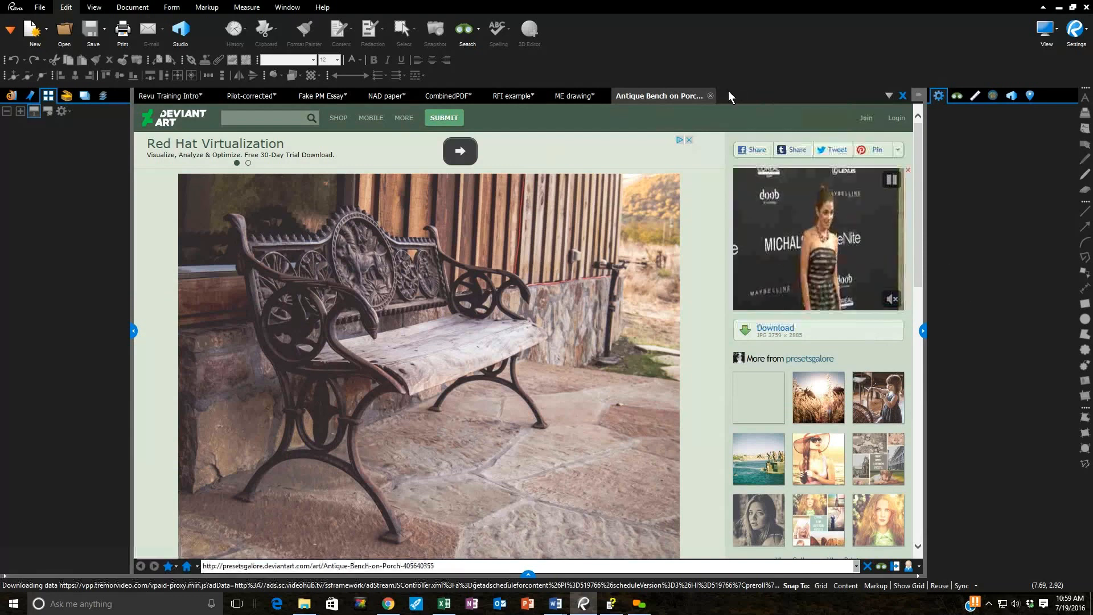
pyautogui.click(710, 96)
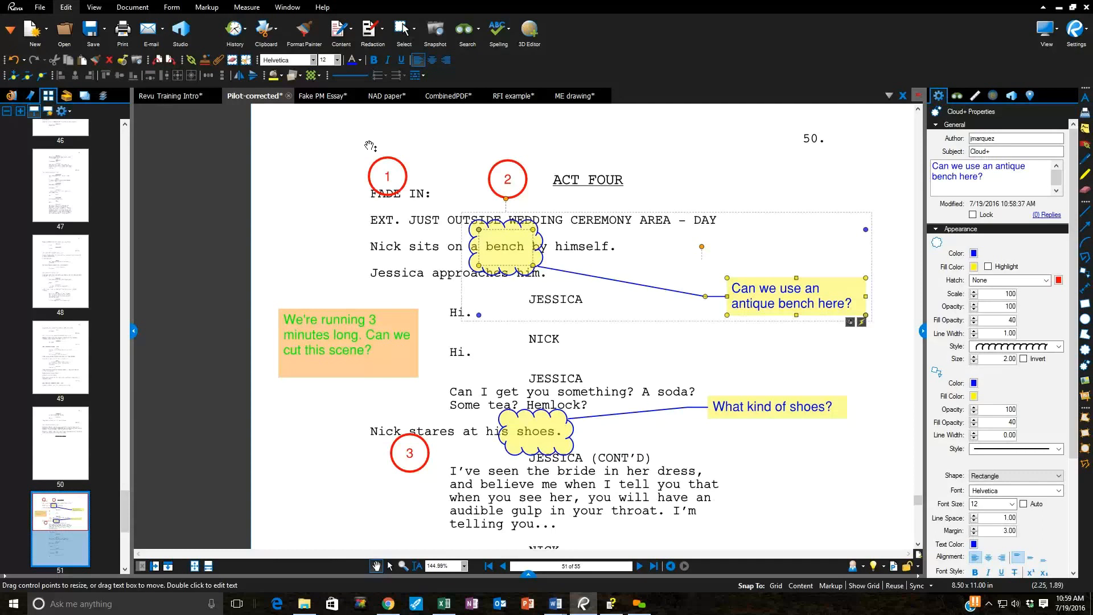
# Switch to the Revu Training Intro document and show its last page, Orange Blade Services
pyautogui.click(176, 94)
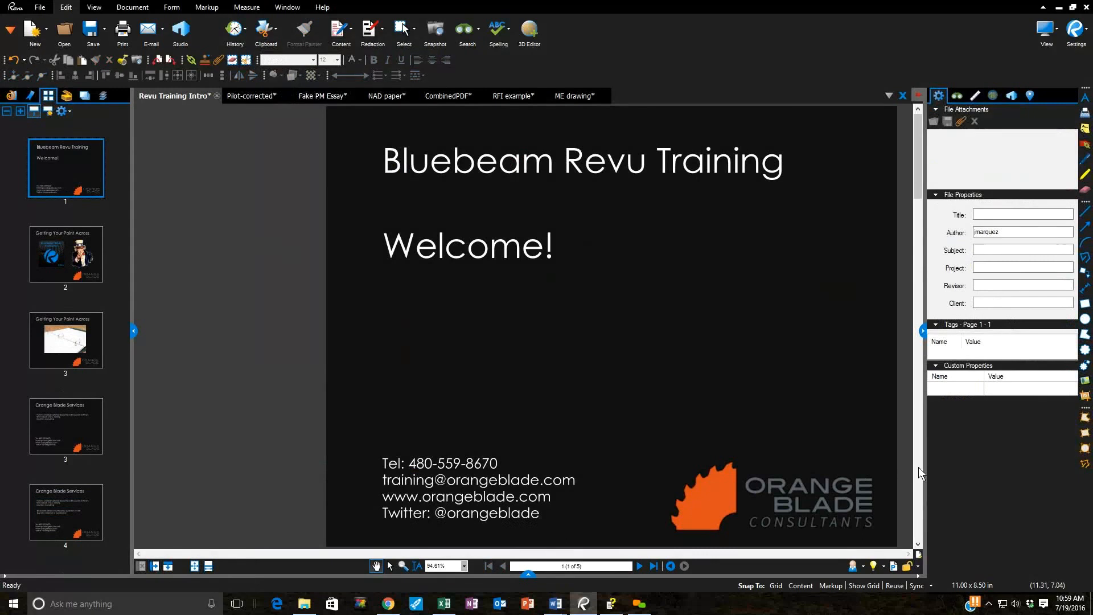
pyautogui.click(917, 481)
pyautogui.click(919, 504)
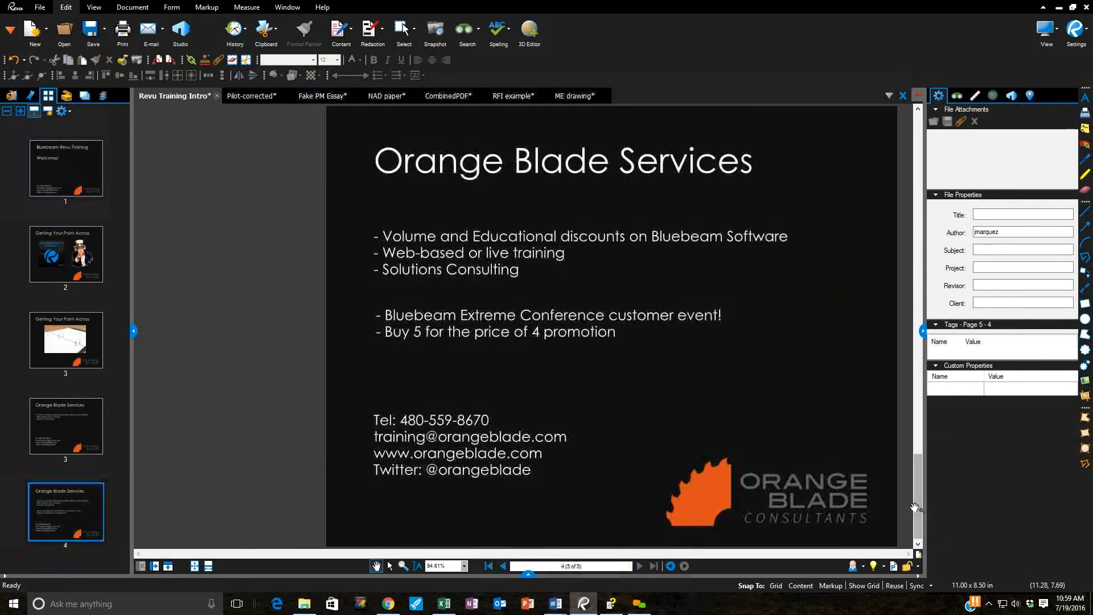